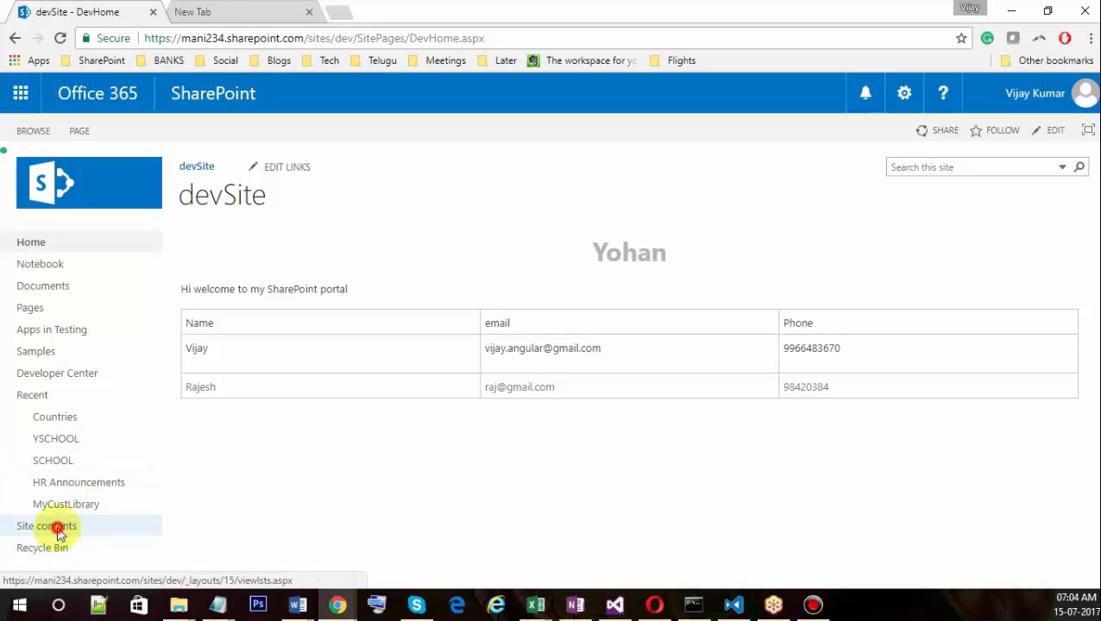
Go to Site contents and sign in to Office 365 with the admin account and its password.
click(55, 525)
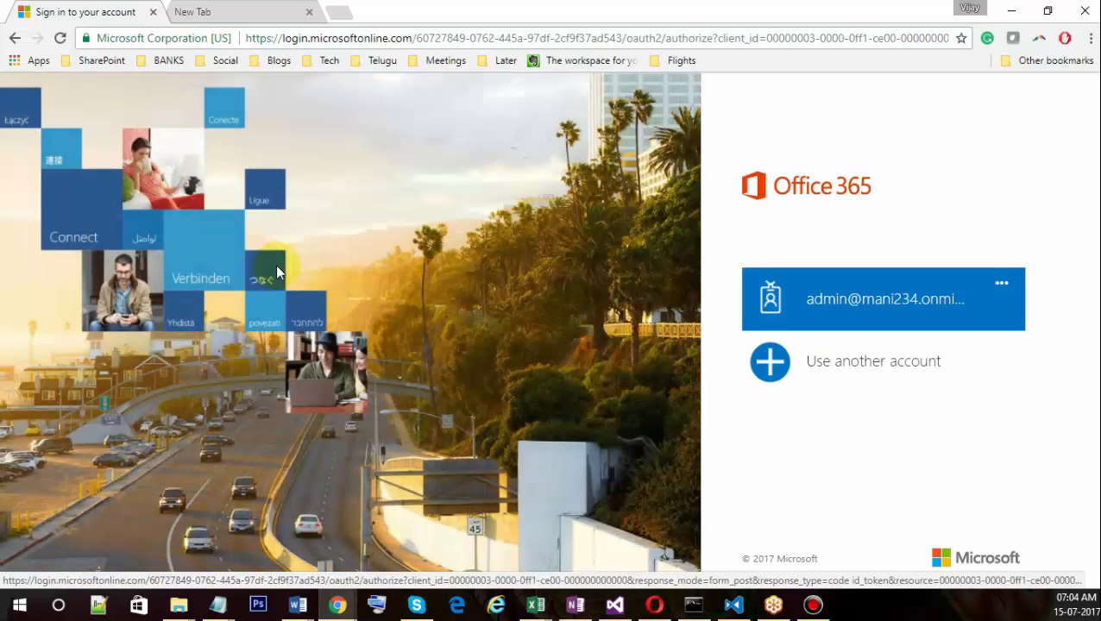
click(879, 289)
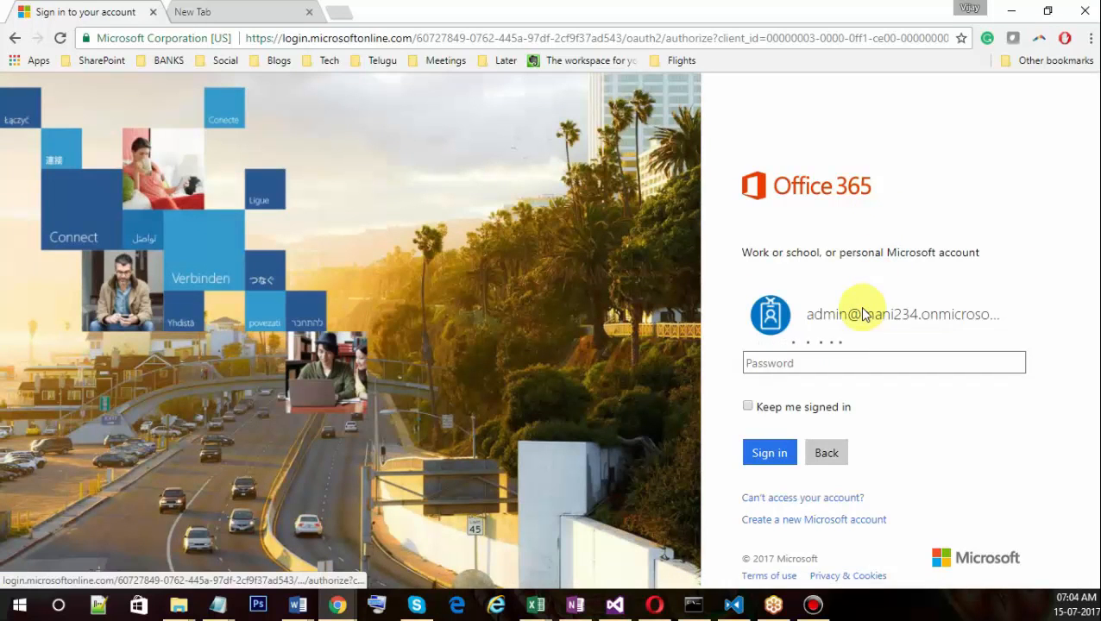
click(878, 362)
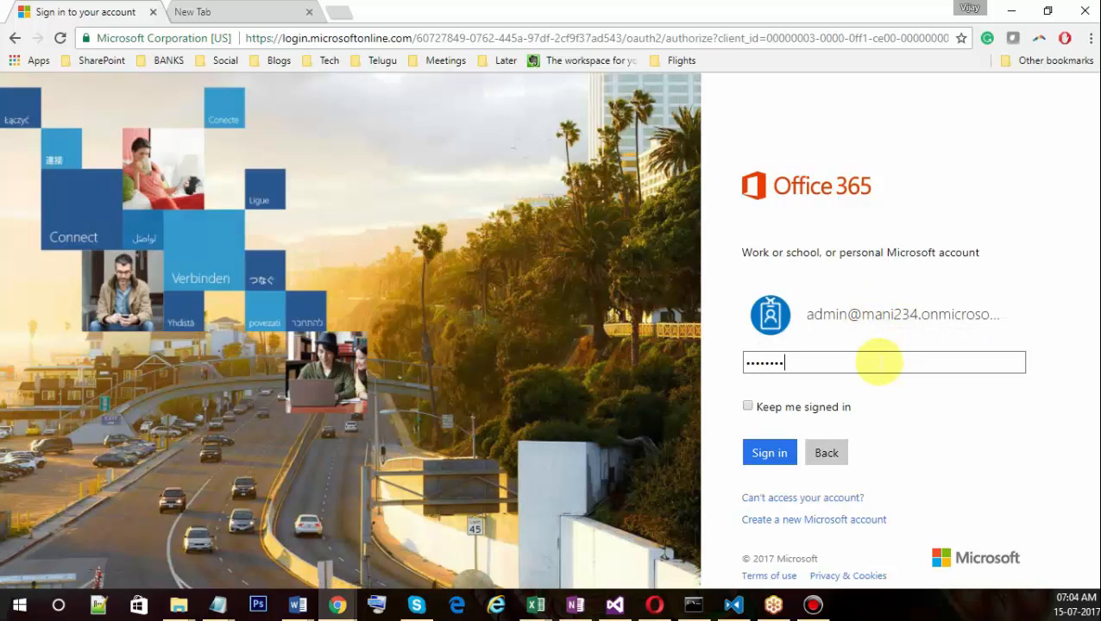
key(Return)
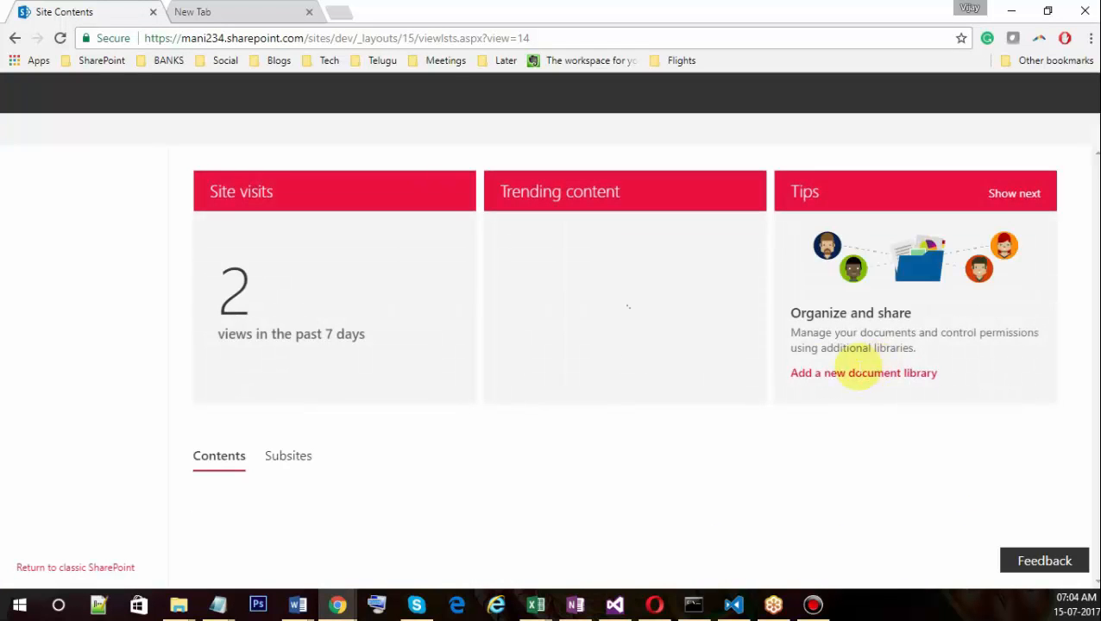
scroll(560, 374, down, 2)
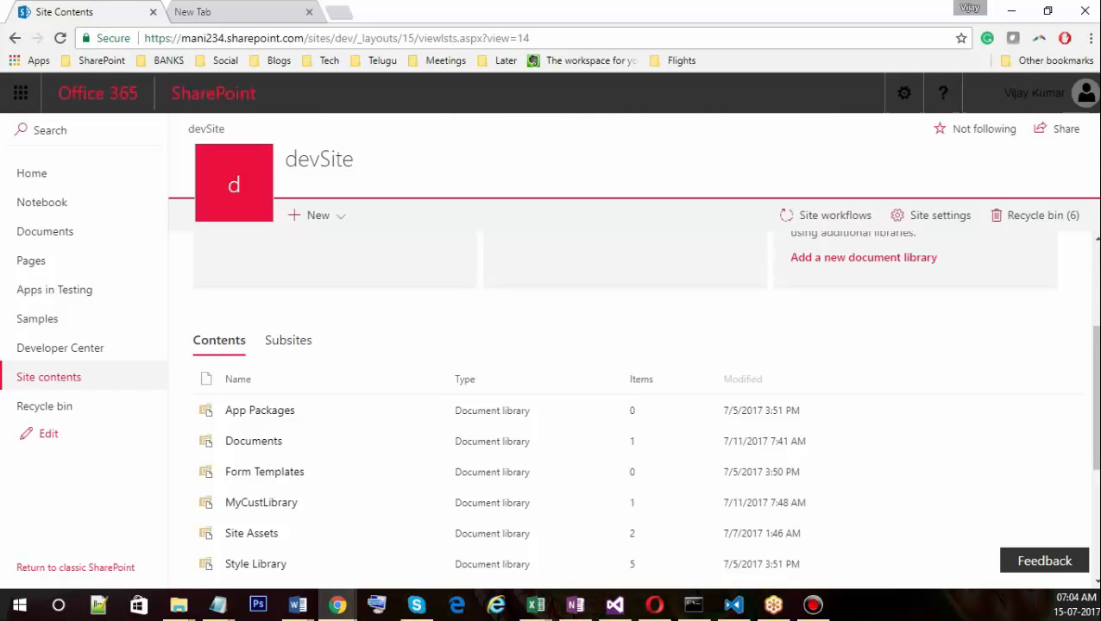
key(alt+Tab)
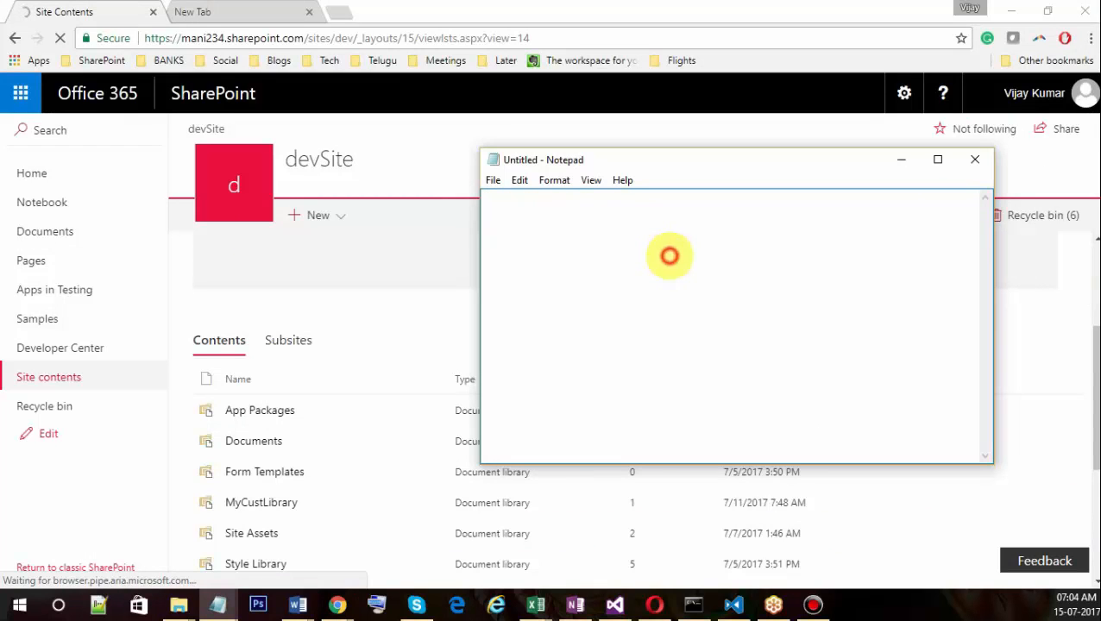
click(670, 256)
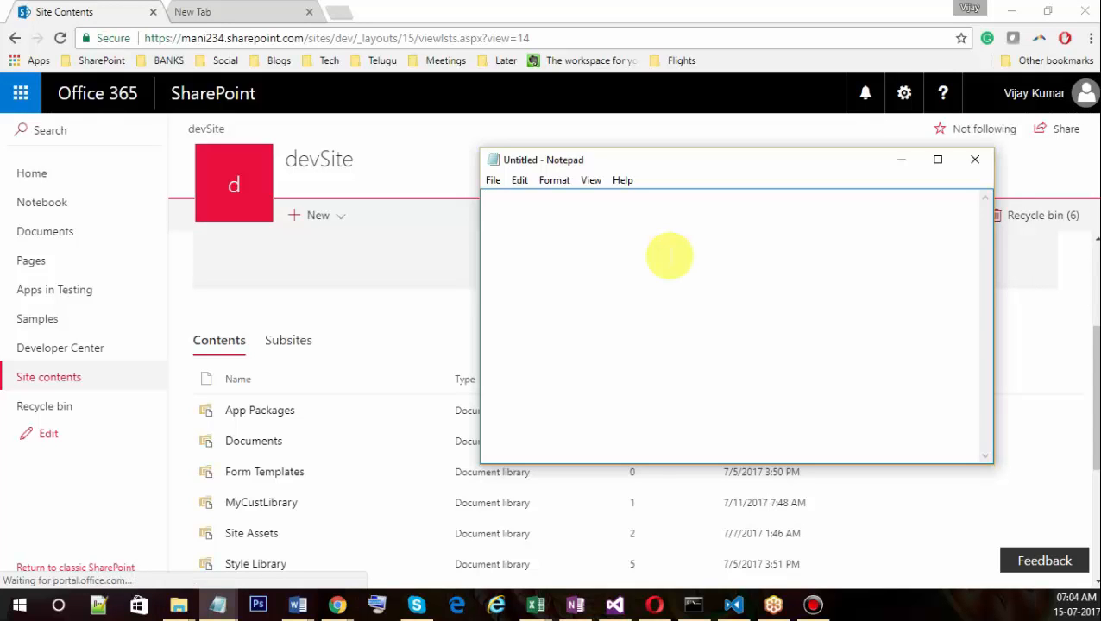
drag(1094, 414, 1095, 468)
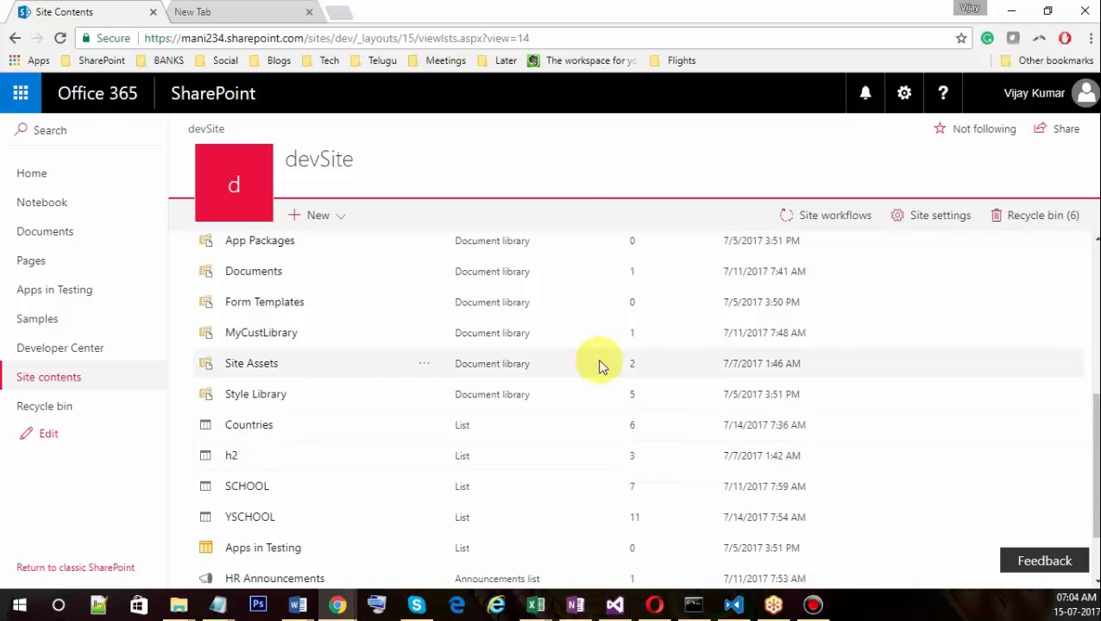
scroll(600, 367, up, 4)
scroll(1035, 281, down, 1)
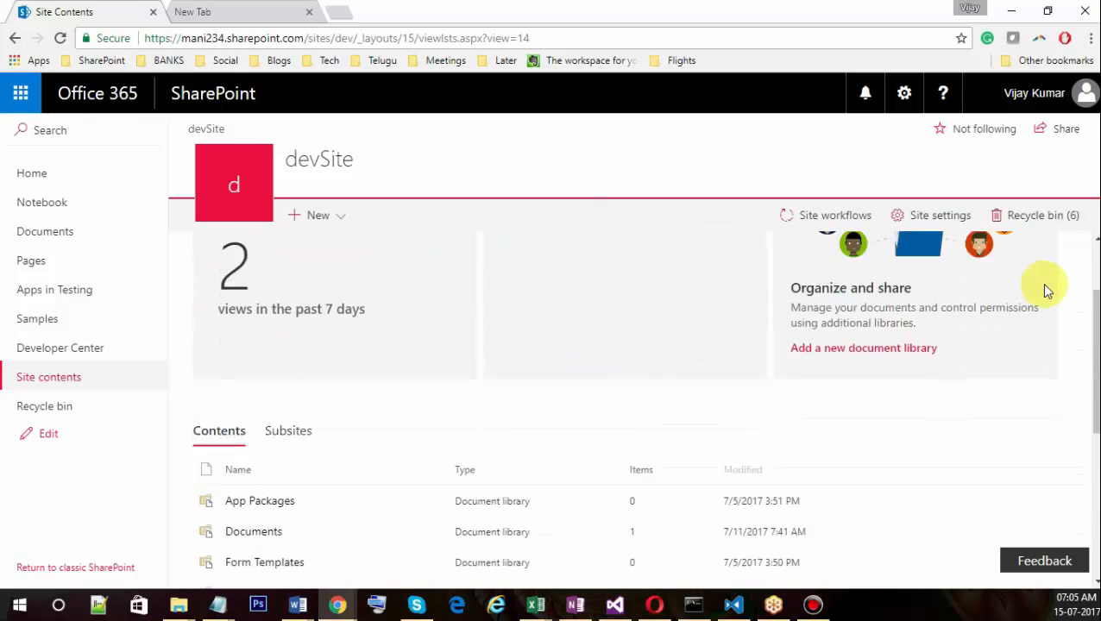
scroll(1035, 310, down, 3)
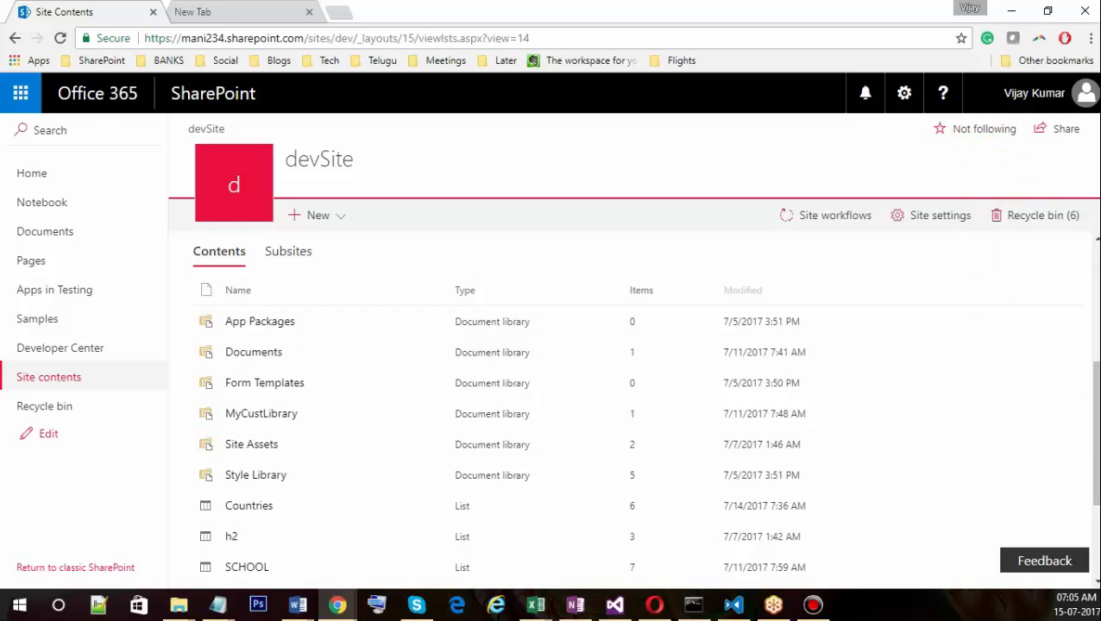
scroll(625, 388, up, 5)
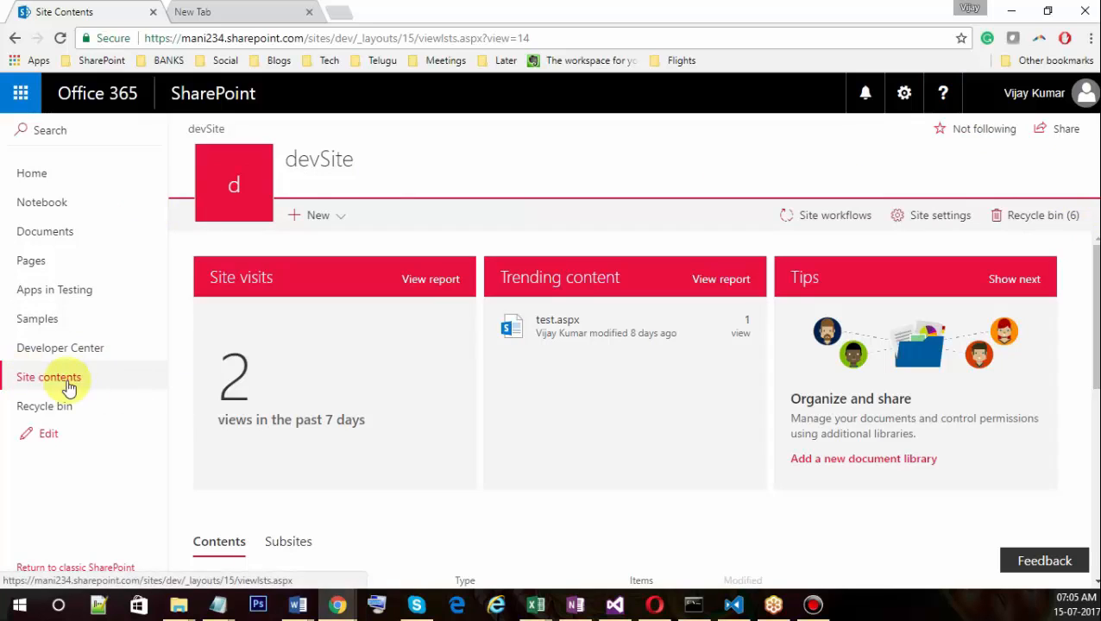
scroll(270, 393, down, 5)
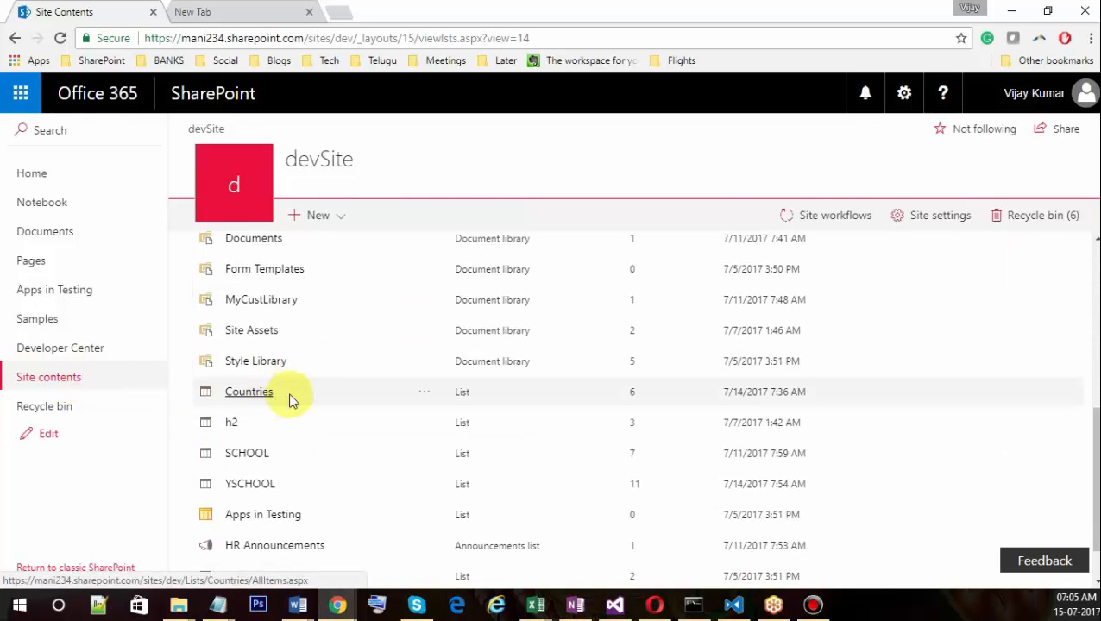
scroll(294, 397, up, 1)
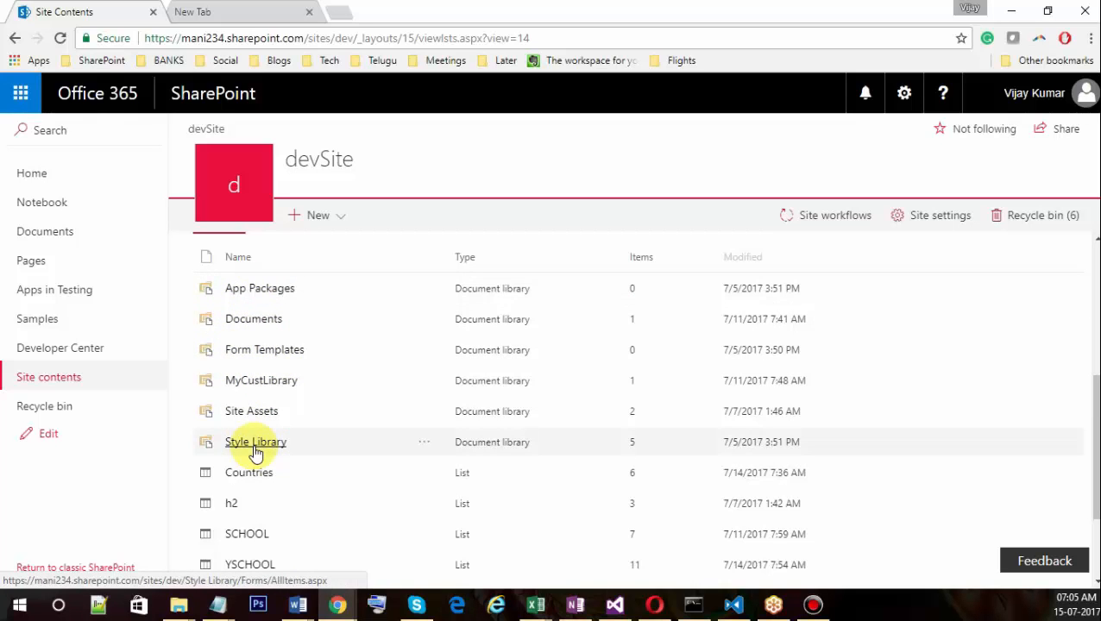
scroll(250, 449, down, 2)
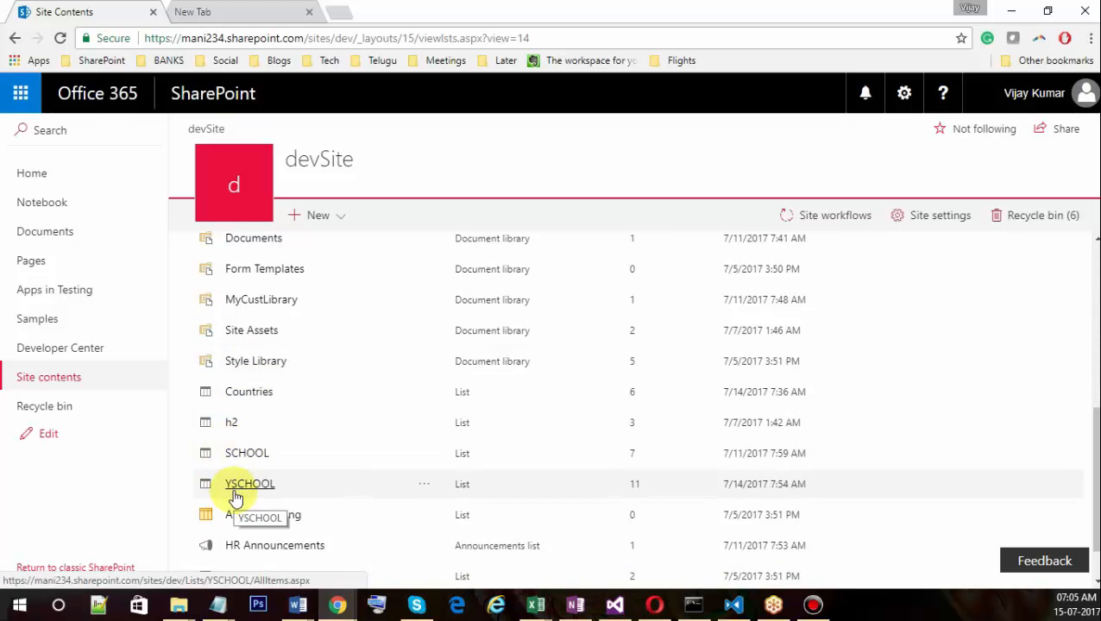
scroll(246, 481, down, 1)
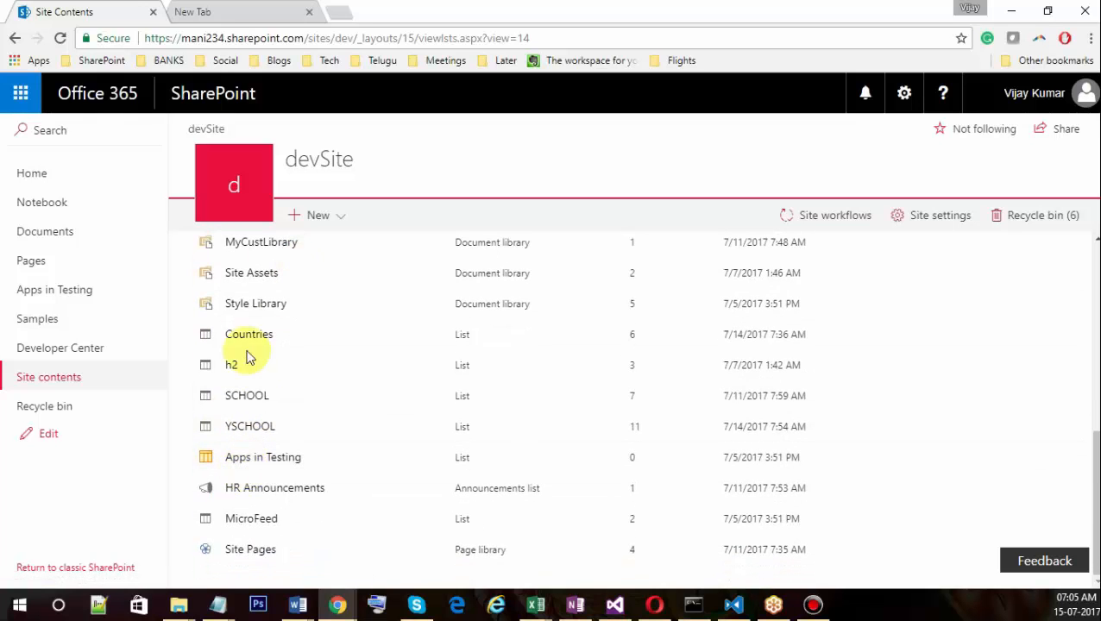
scroll(250, 354, up, 3)
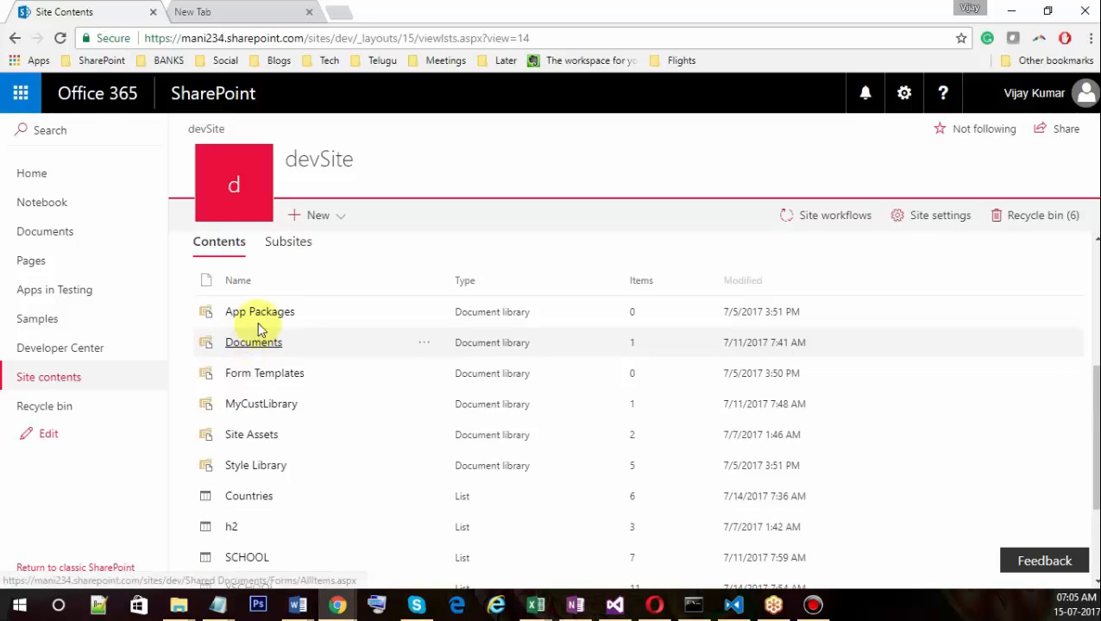
scroll(320, 295, up, 2)
scroll(308, 323, down, 3)
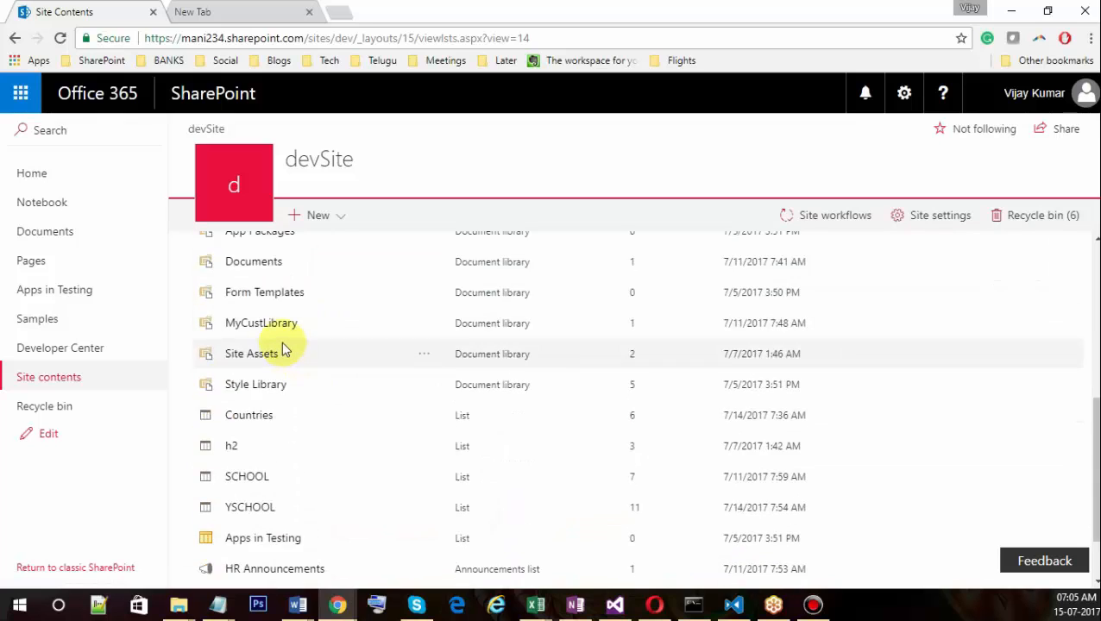
scroll(282, 348, up, 1)
Open Documents in a new tab, then choose New > App from devSite's Site contents.
click(271, 344)
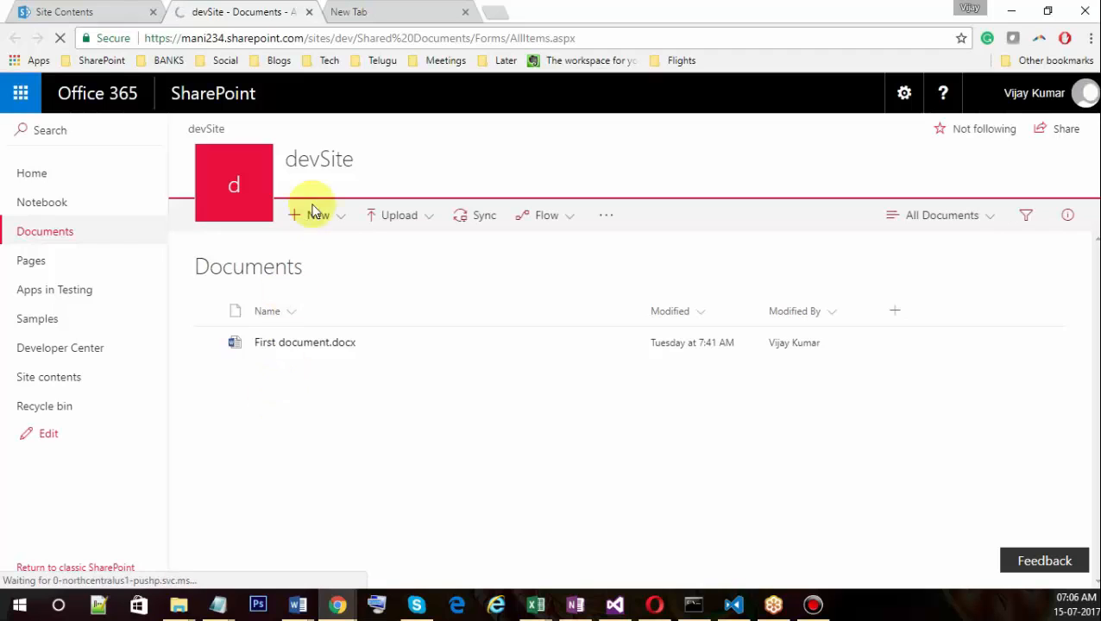
click(91, 13)
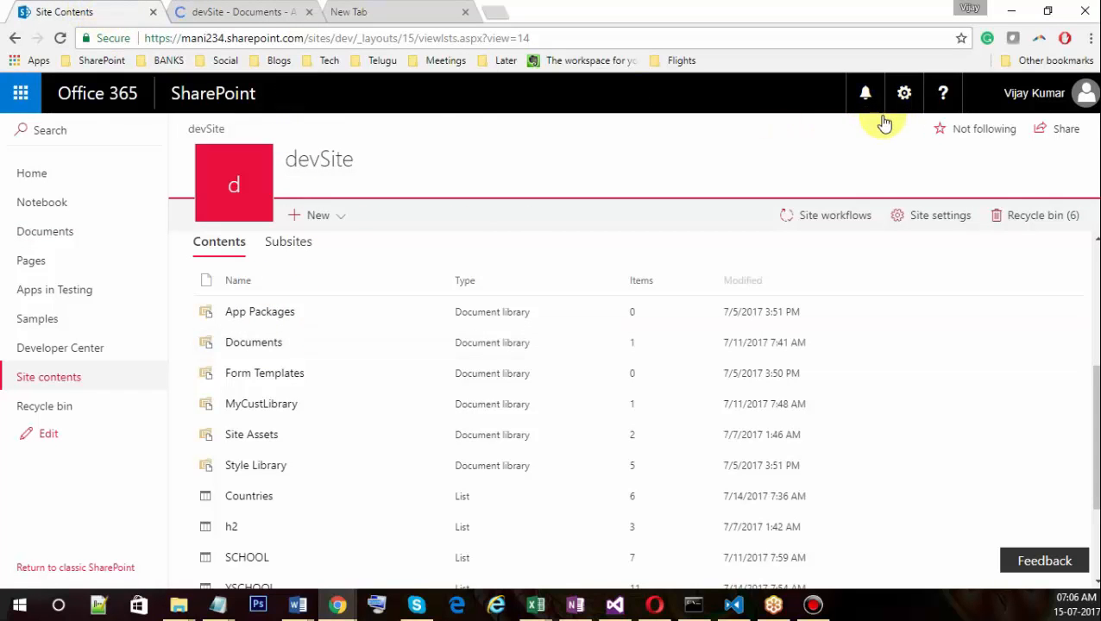
click(916, 95)
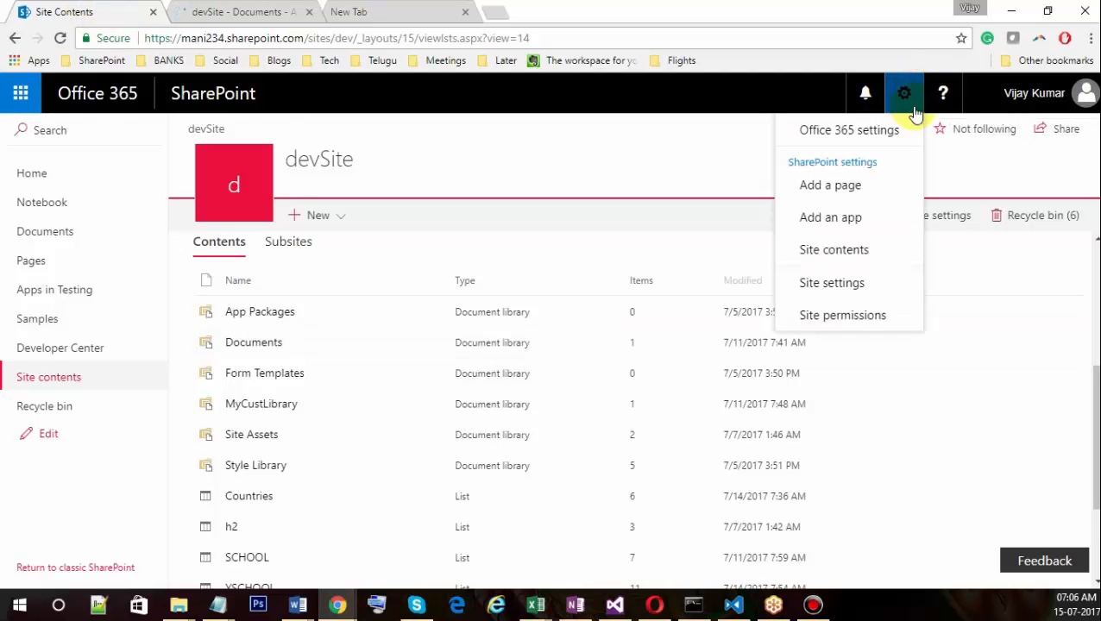
click(344, 216)
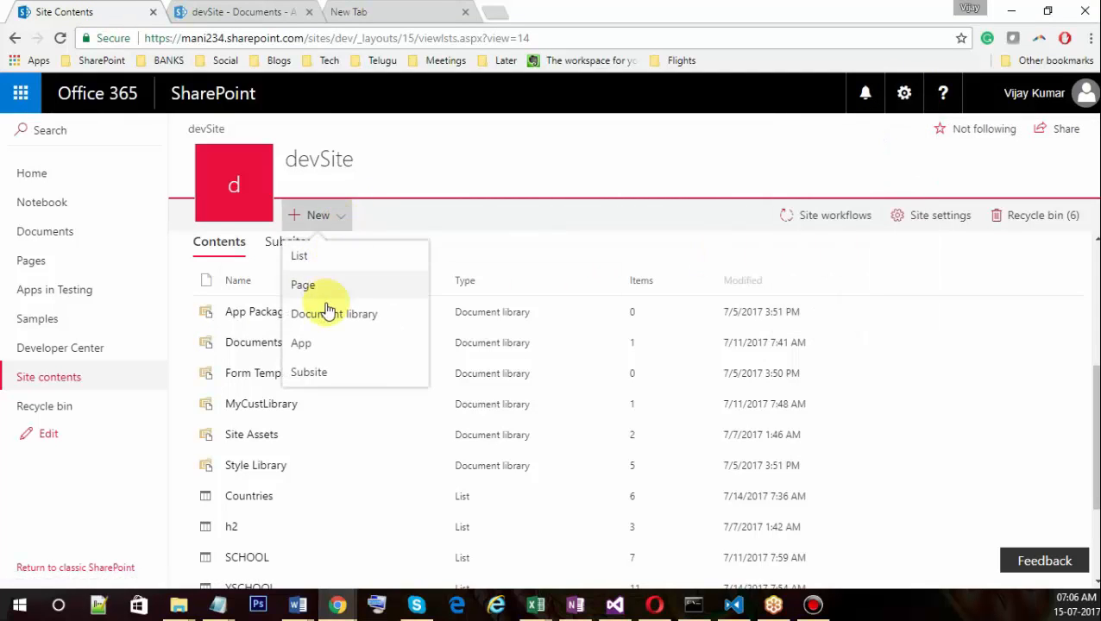
click(327, 349)
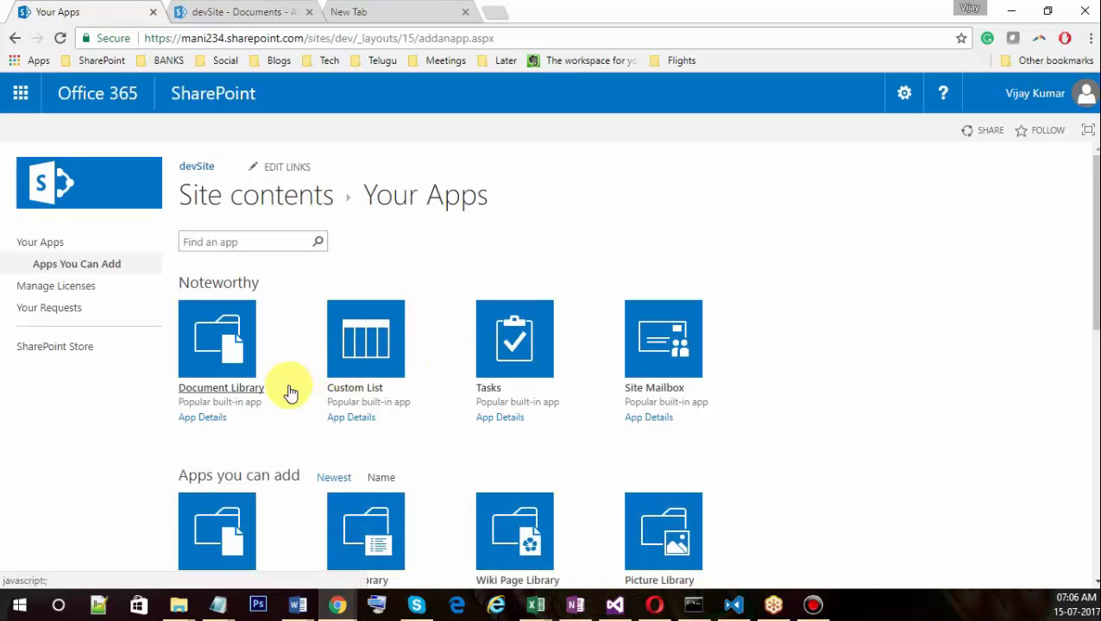
Add a Document Library app named YohanBooks and create it.
scroll(391, 372, down, 1)
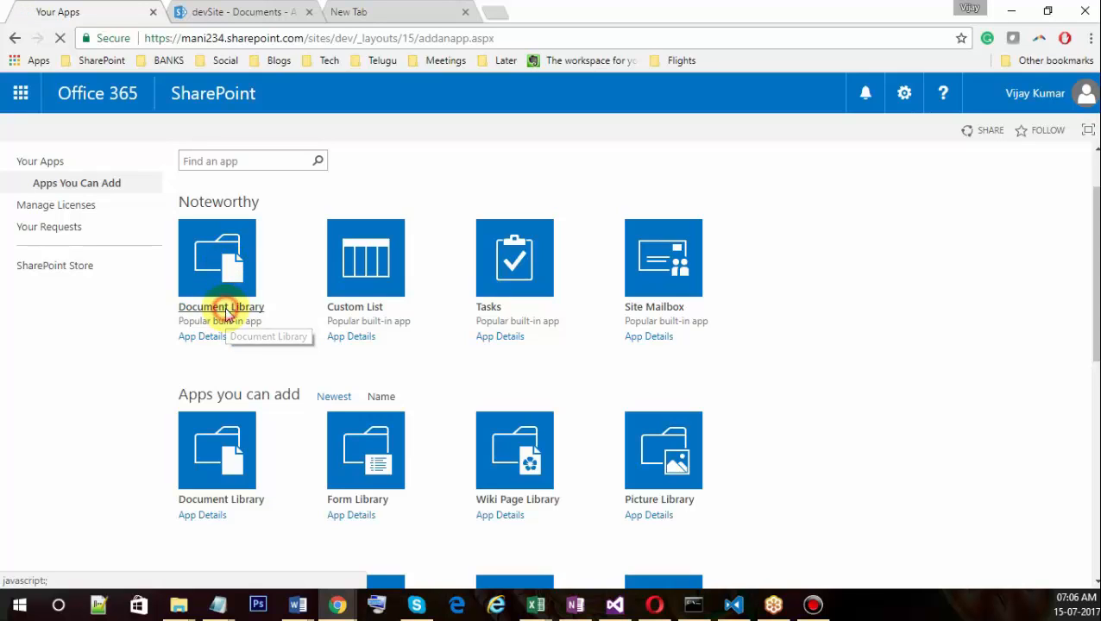
click(226, 312)
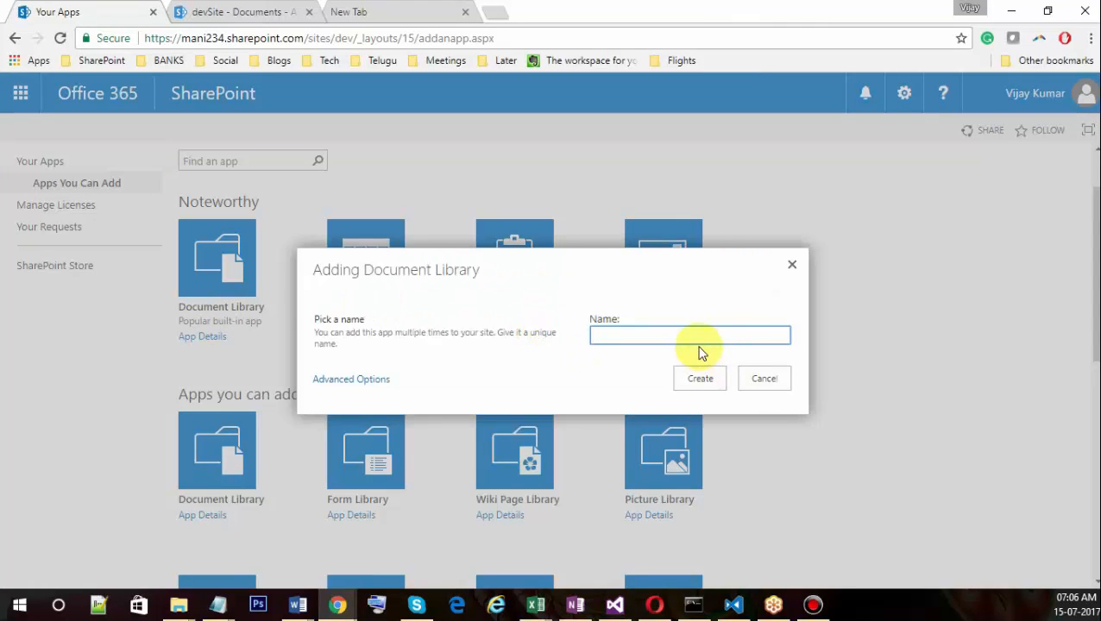
text(Yoha)
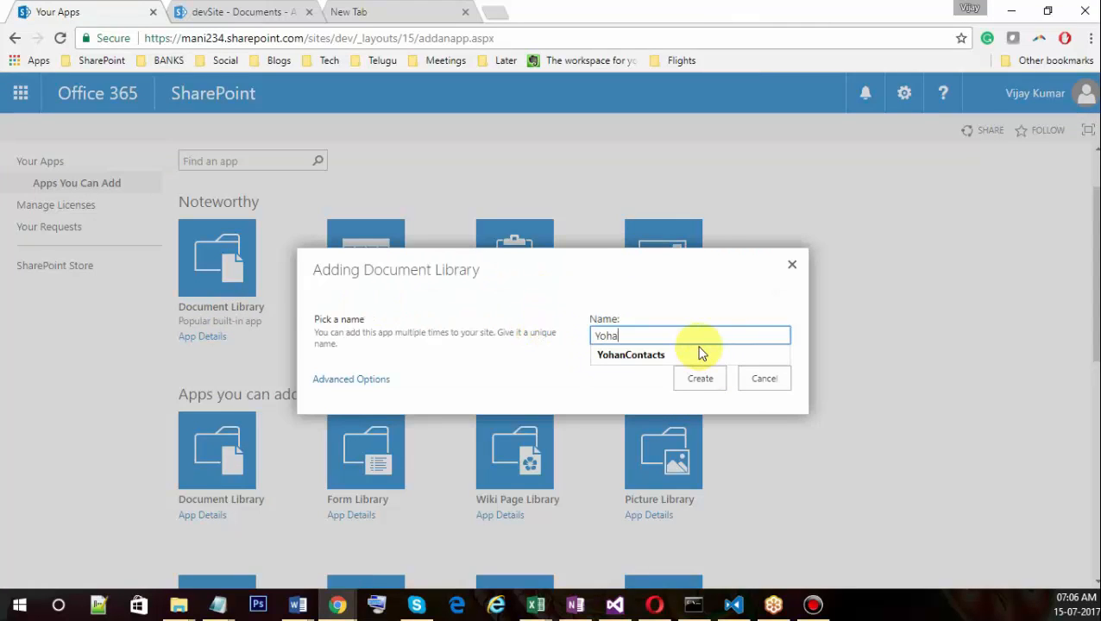
text(nBooks)
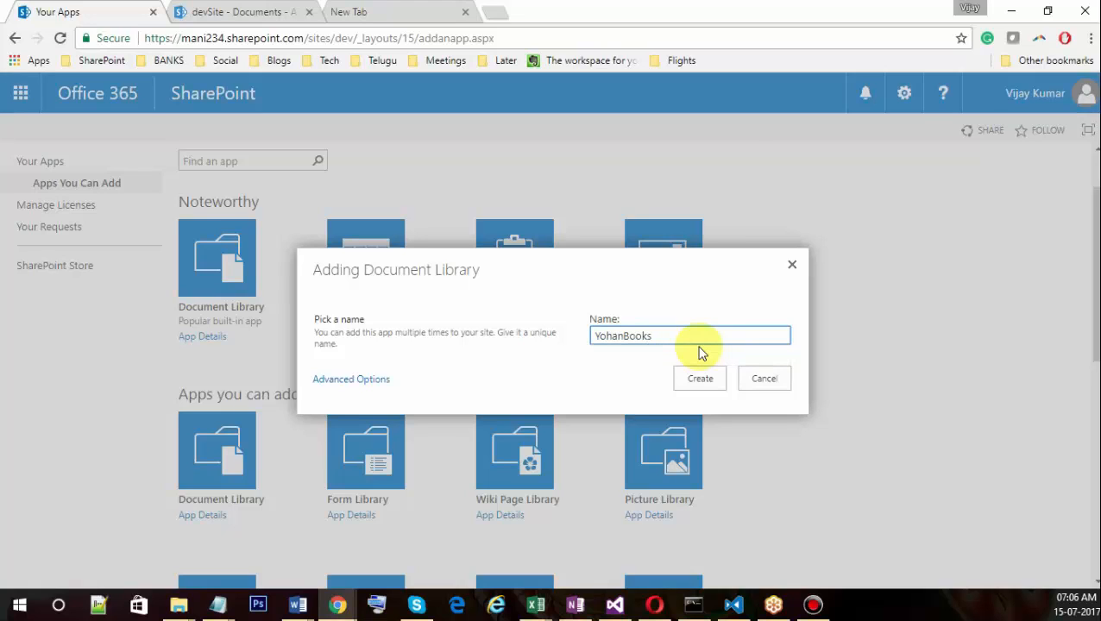
click(697, 380)
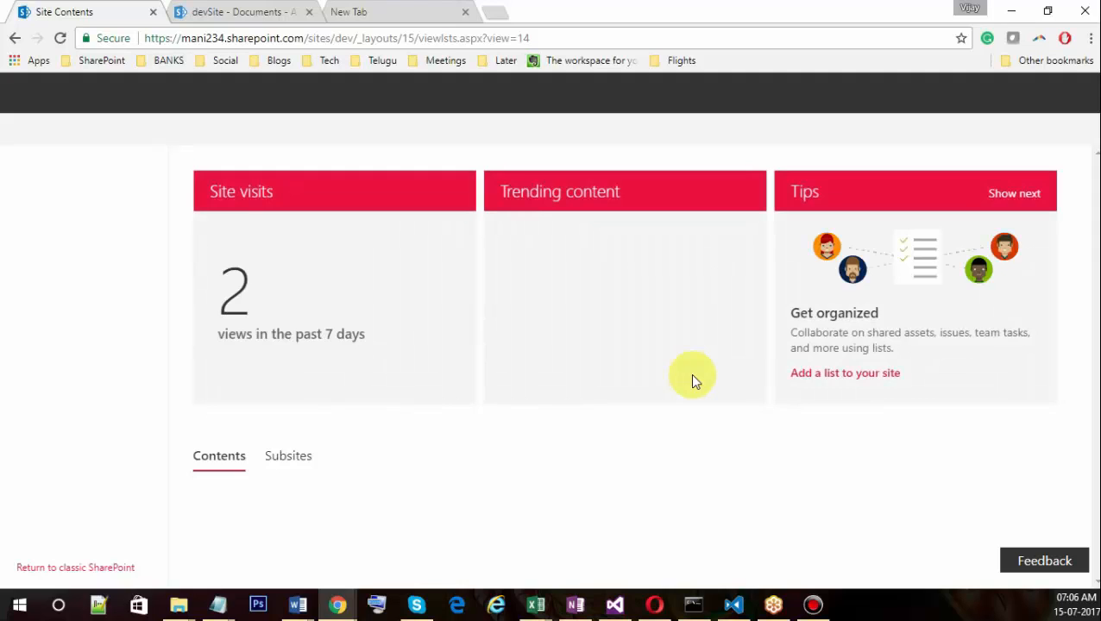
Open the new YohanBooks library from Site contents and refresh it with F5.
scroll(331, 477, down, 5)
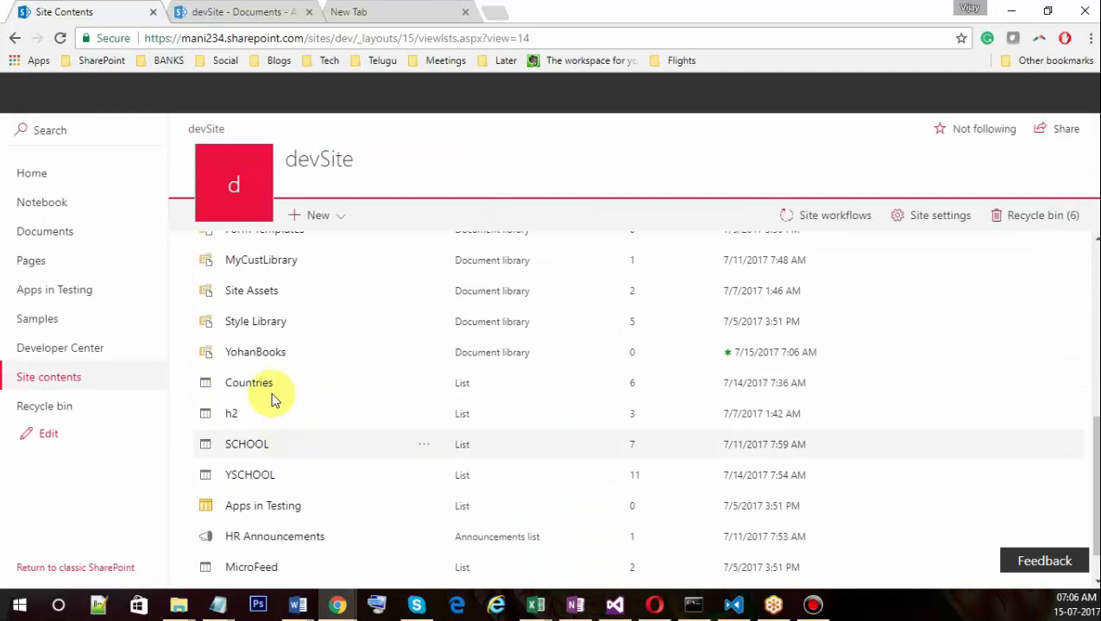
click(250, 354)
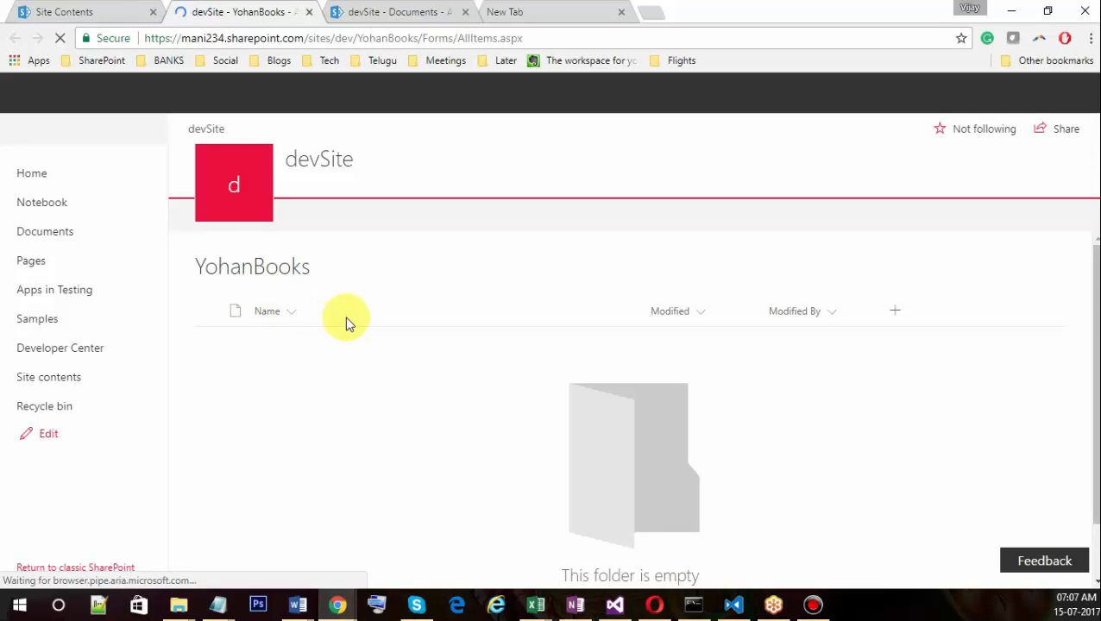
key(F5)
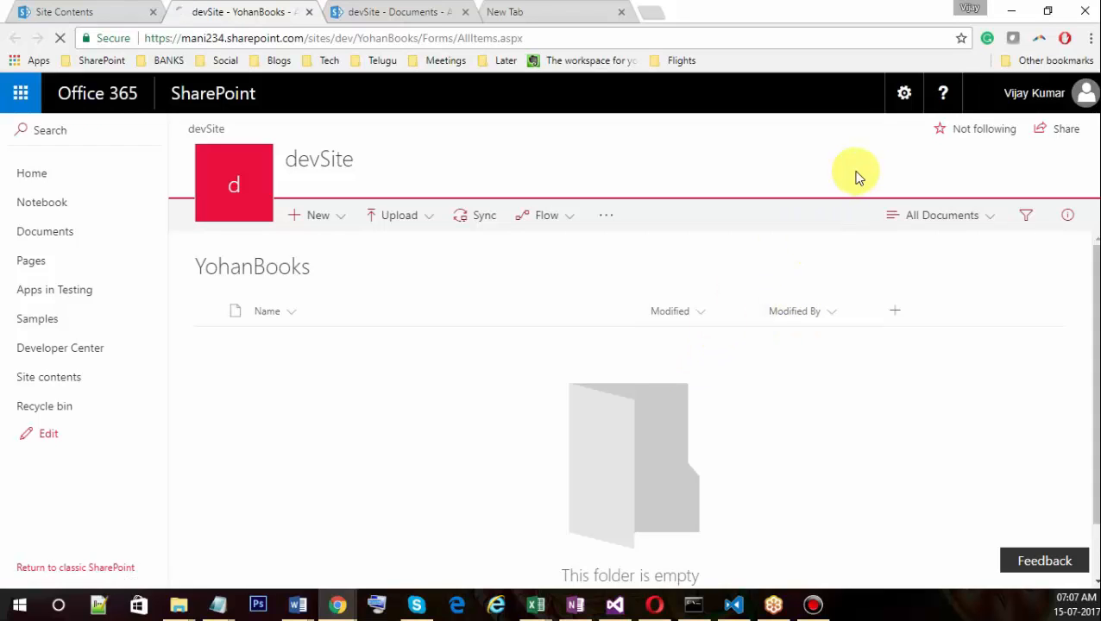
Choose Library settings from the Settings gear and look over the YohanBooks settings page.
click(904, 95)
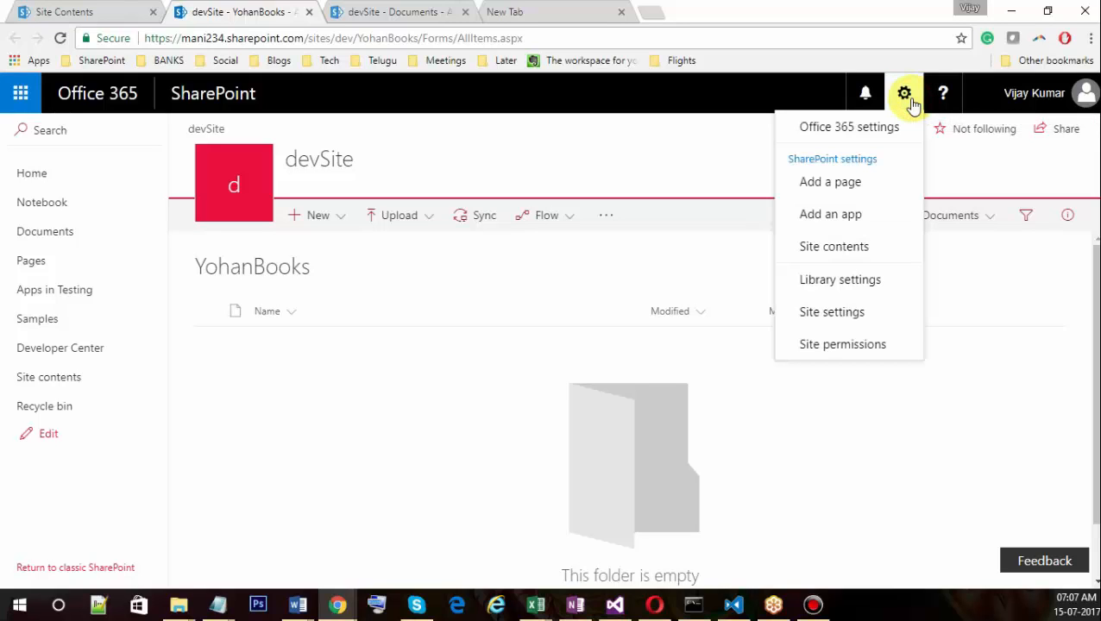
click(862, 290)
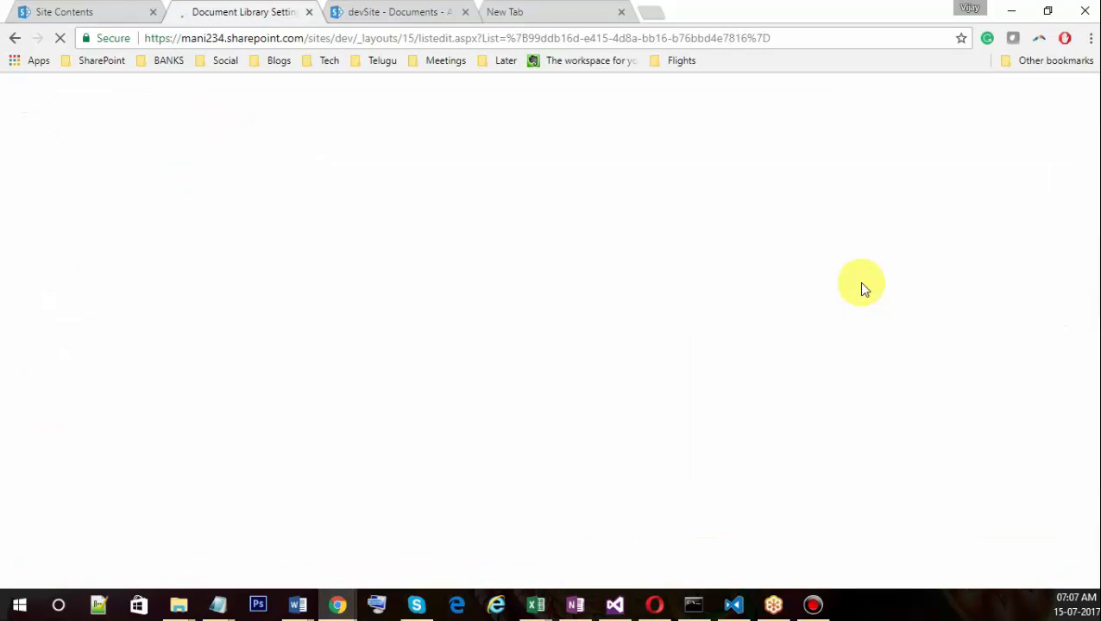
scroll(329, 338, down, 3)
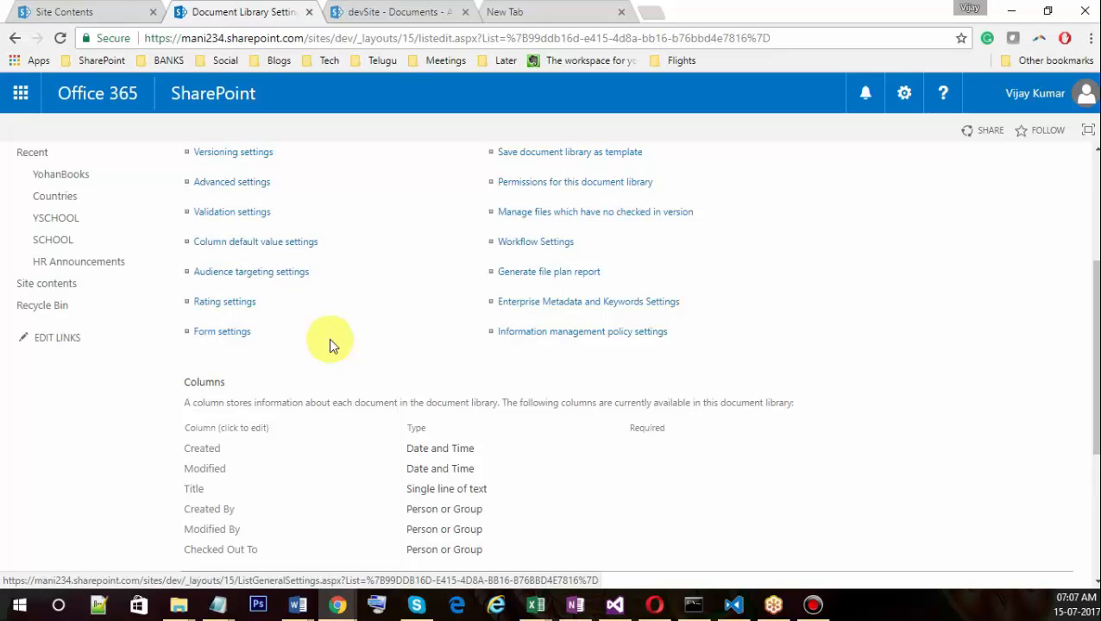
scroll(263, 222, up, 1)
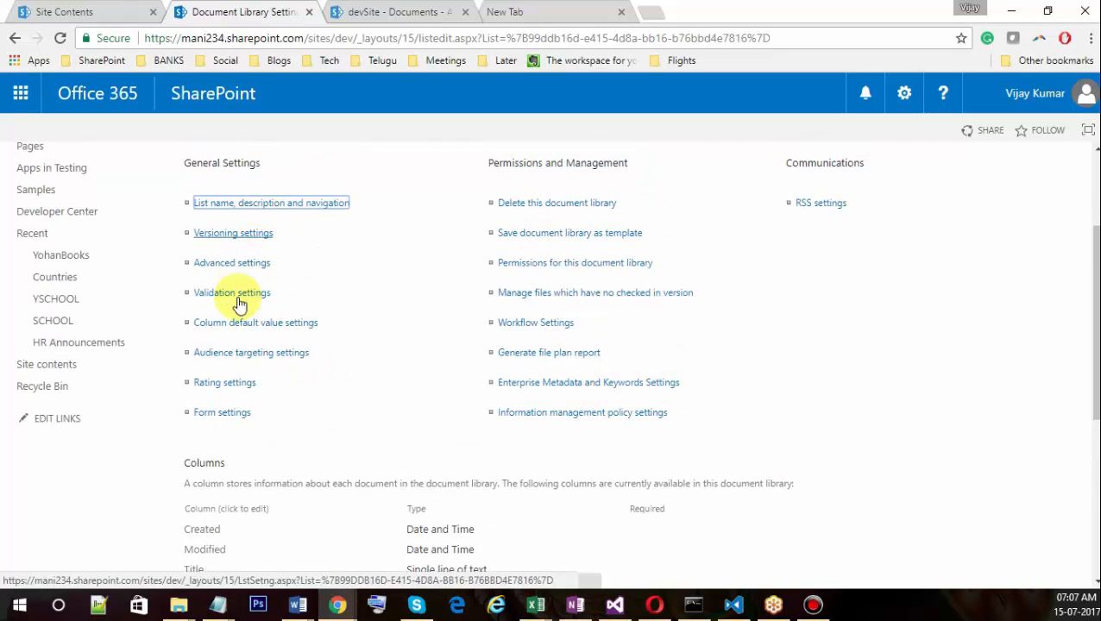
In YohanBooks advanced settings, set List experience to Classic experience and confirm with OK.
click(249, 269)
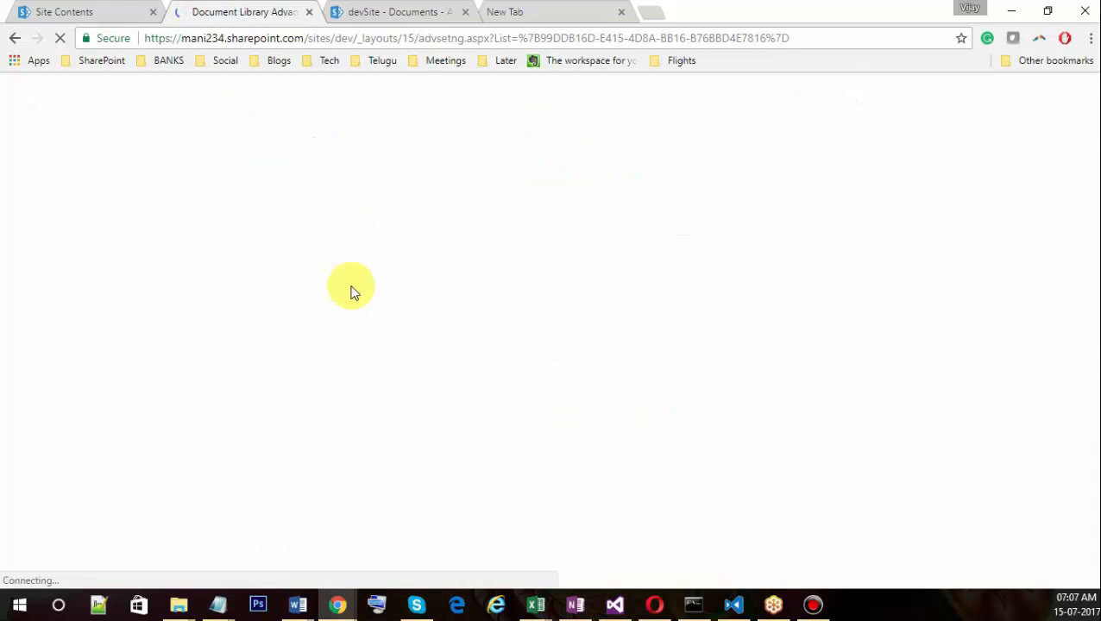
scroll(341, 379, down, 3)
scroll(371, 392, down, 2)
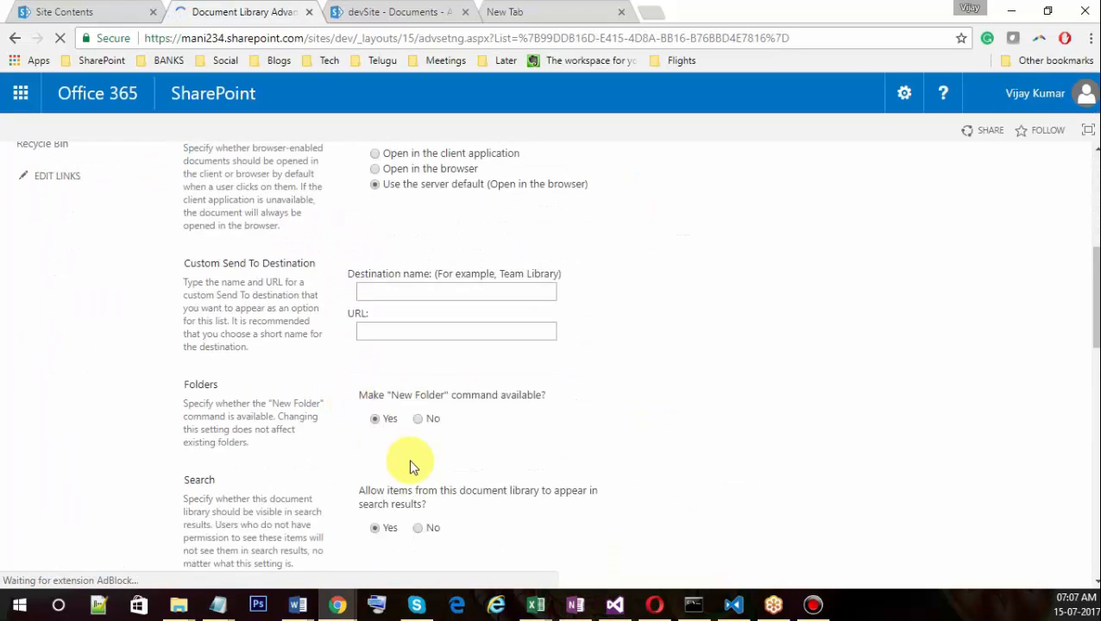
scroll(411, 464, down, 3)
scroll(401, 414, down, 7)
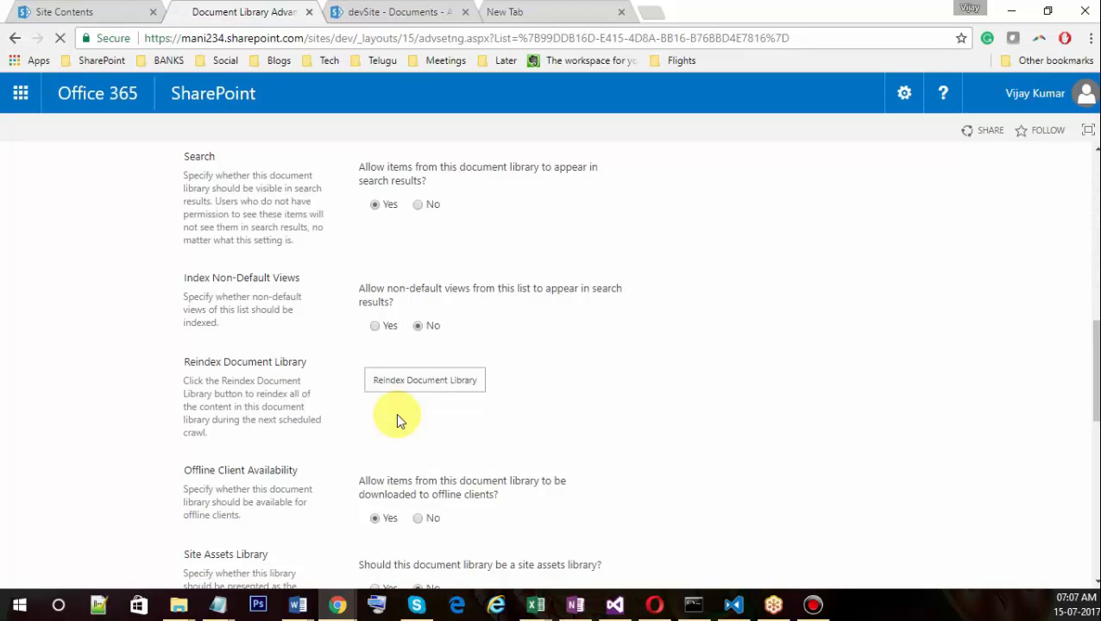
scroll(405, 410, up, 2)
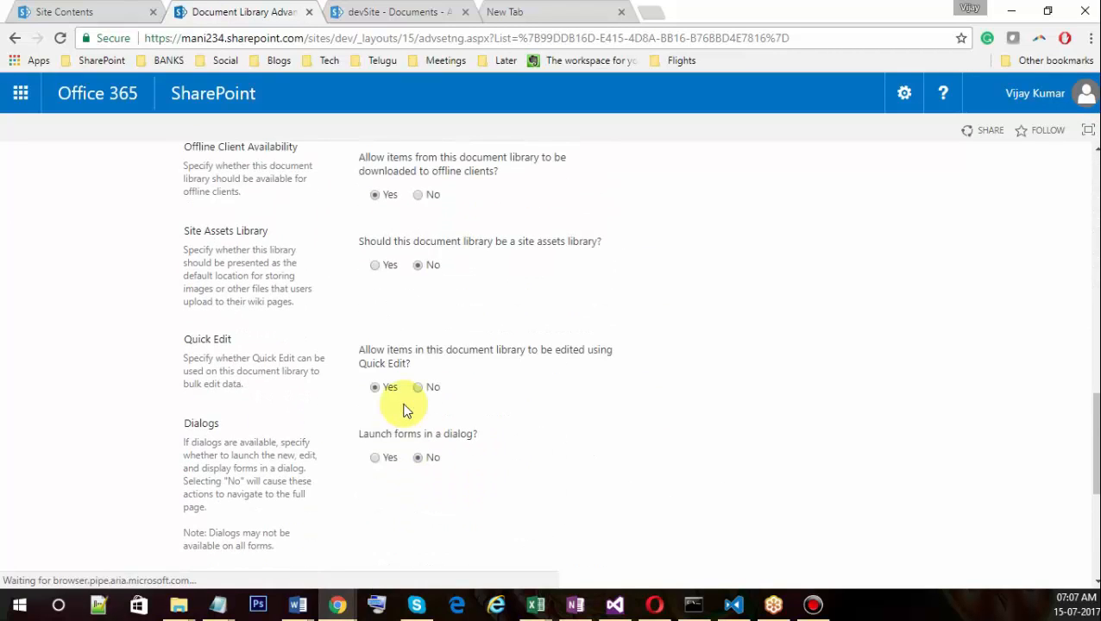
scroll(422, 466, down, 2)
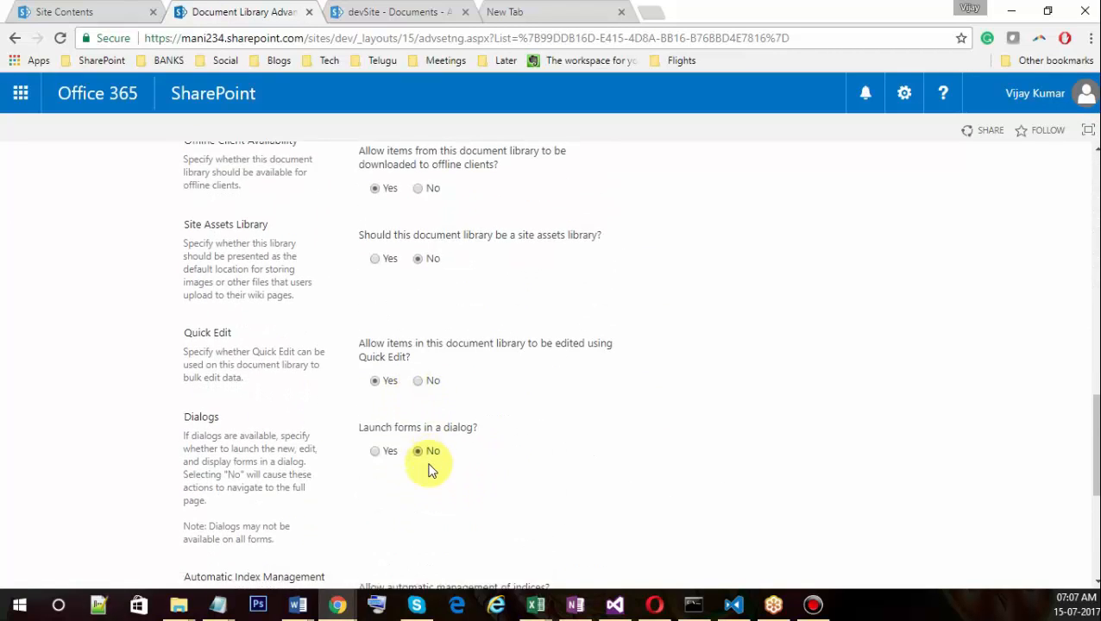
scroll(422, 465, down, 2)
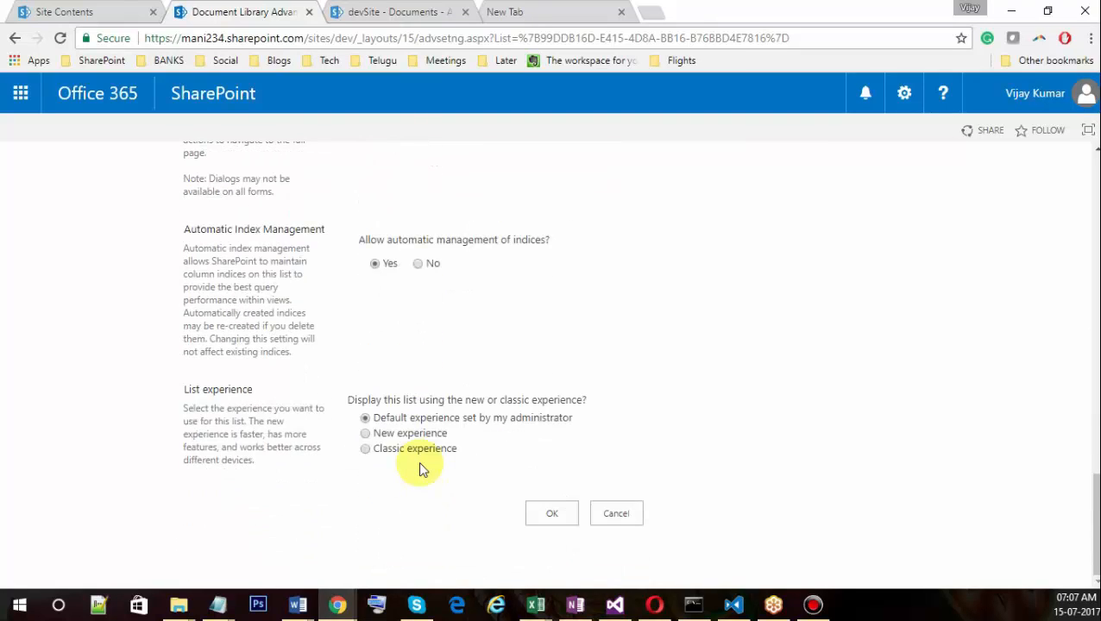
click(365, 448)
click(551, 513)
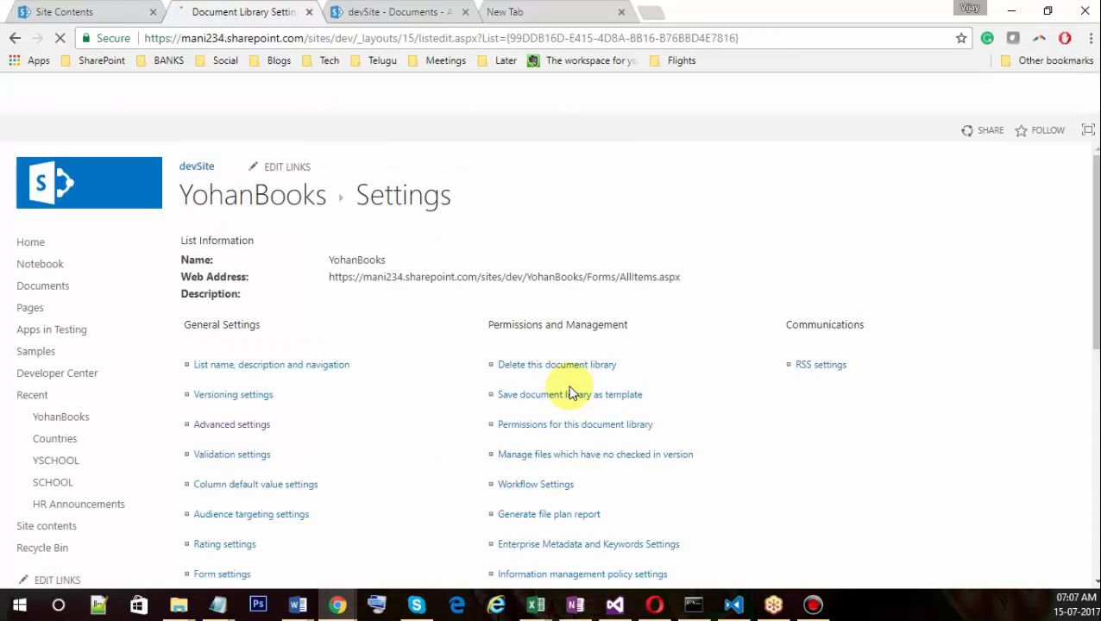
Open YohanBooks in the classic layout and view its FILES and LIBRARY ribbon tabs.
click(271, 211)
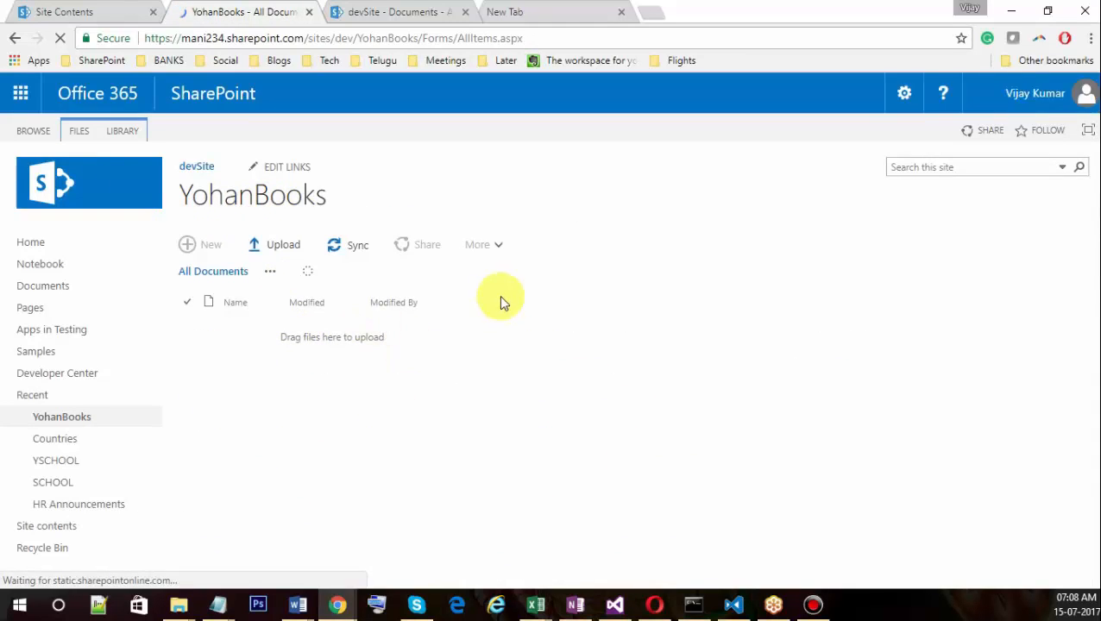
click(79, 130)
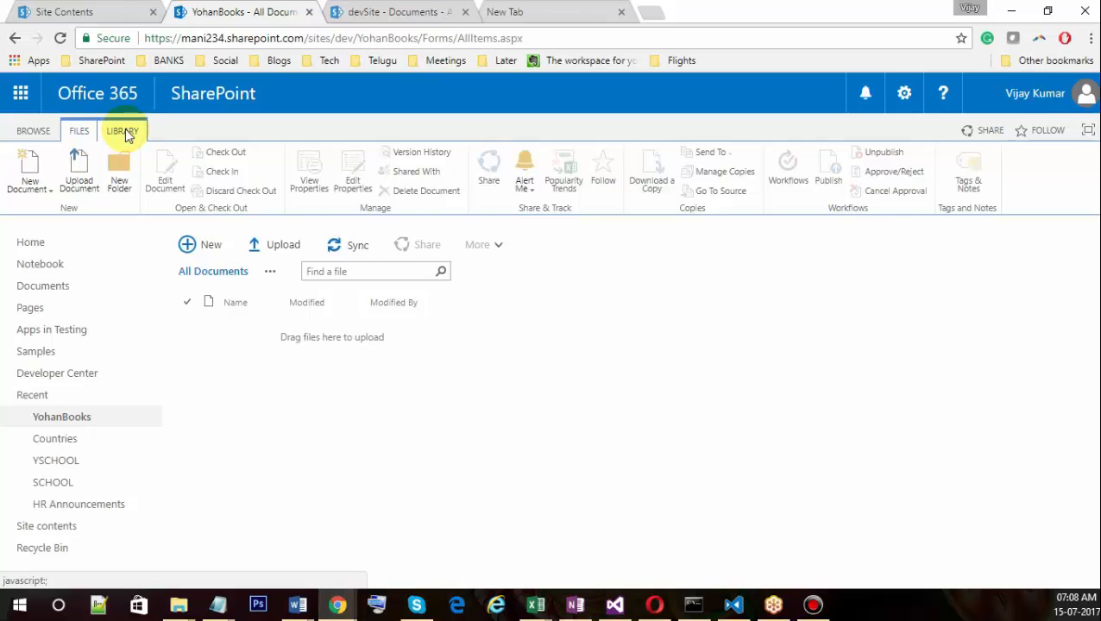
click(123, 131)
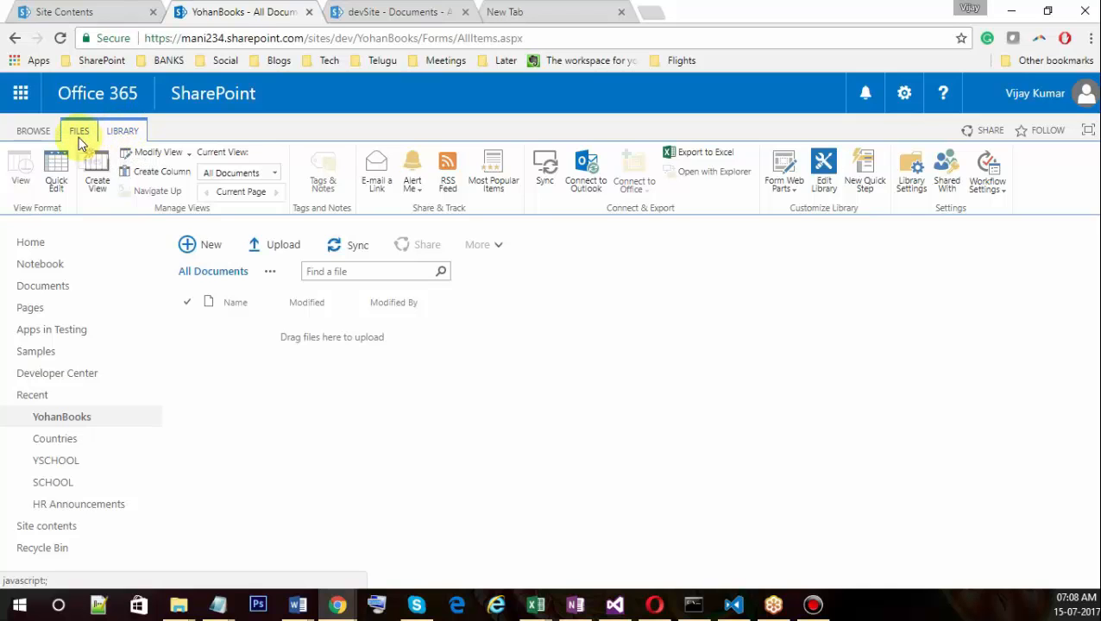
Open SCHOOL and YSCHOOL in new tabs, close SCHOOL, and return to YohanBooks.
click(71, 12)
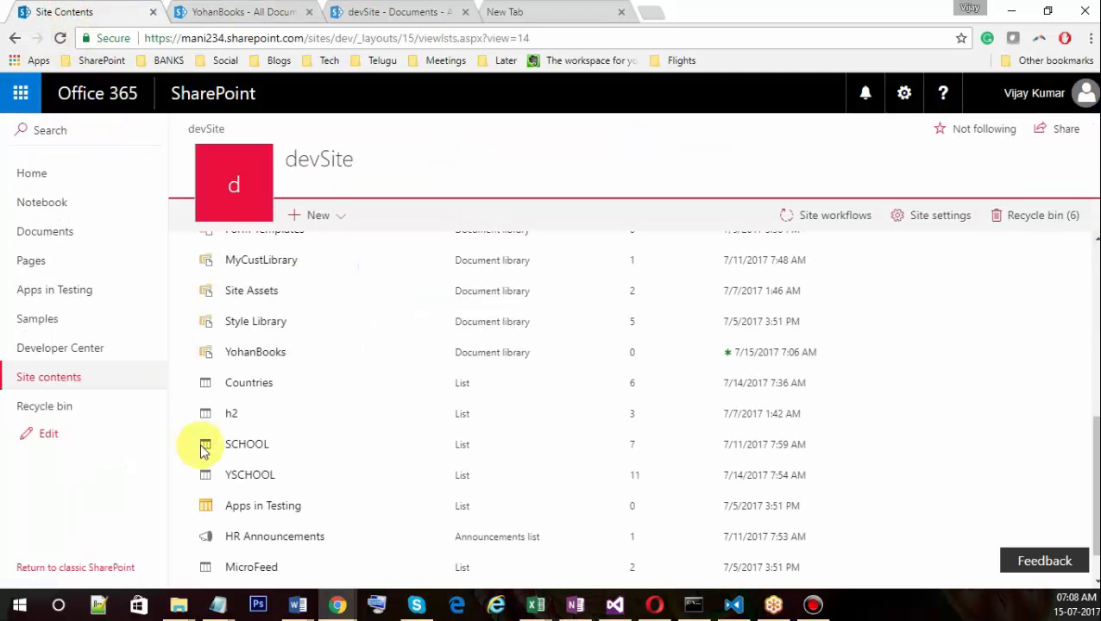
click(229, 455)
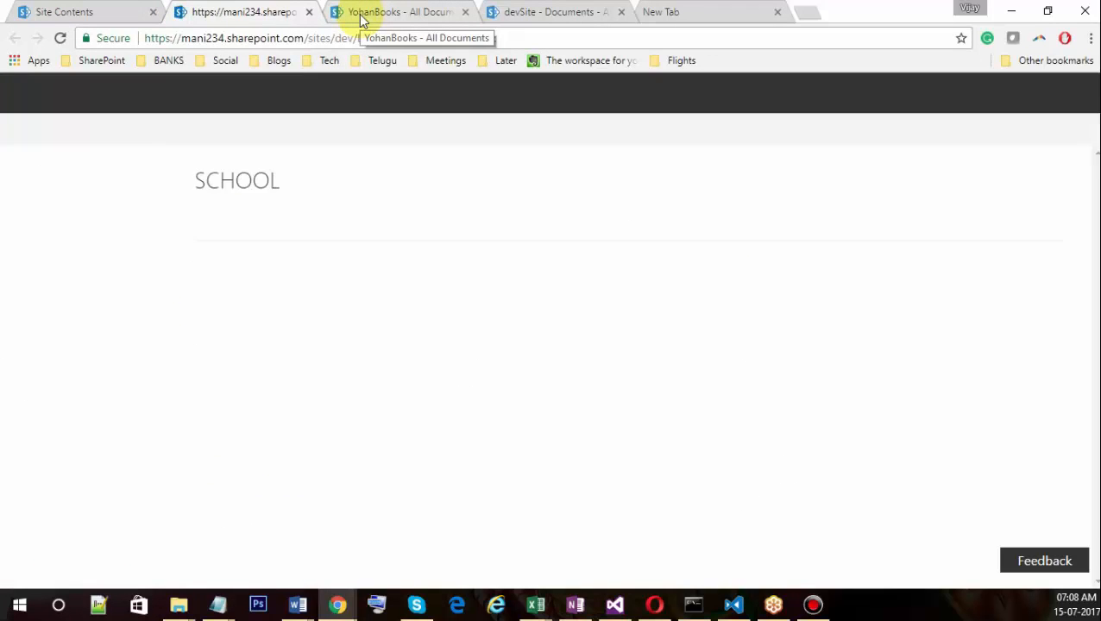
click(48, 16)
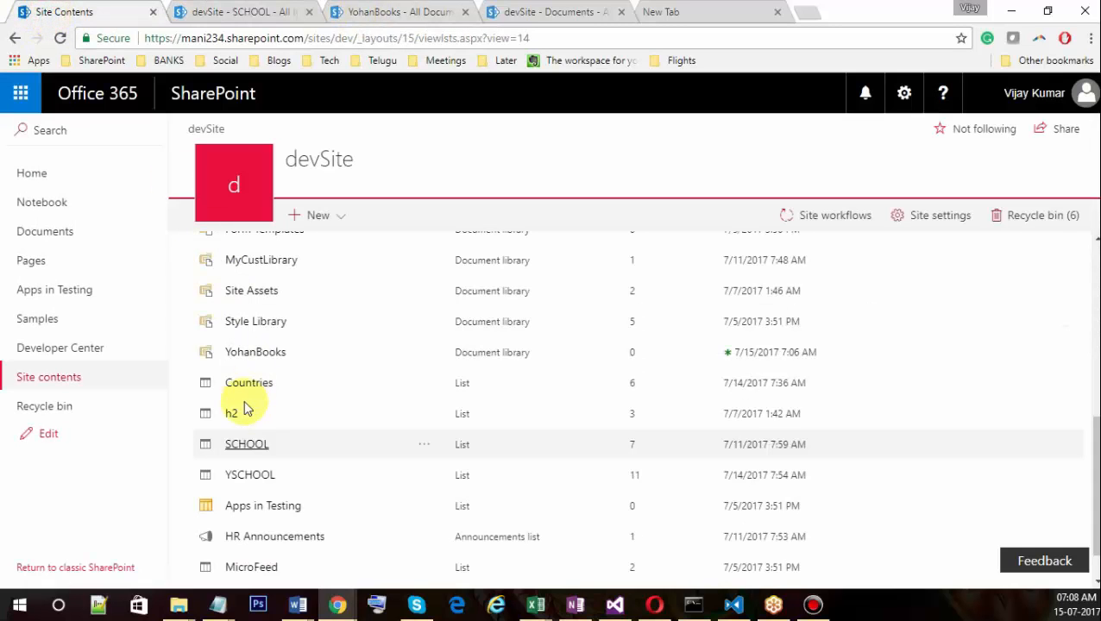
click(249, 477)
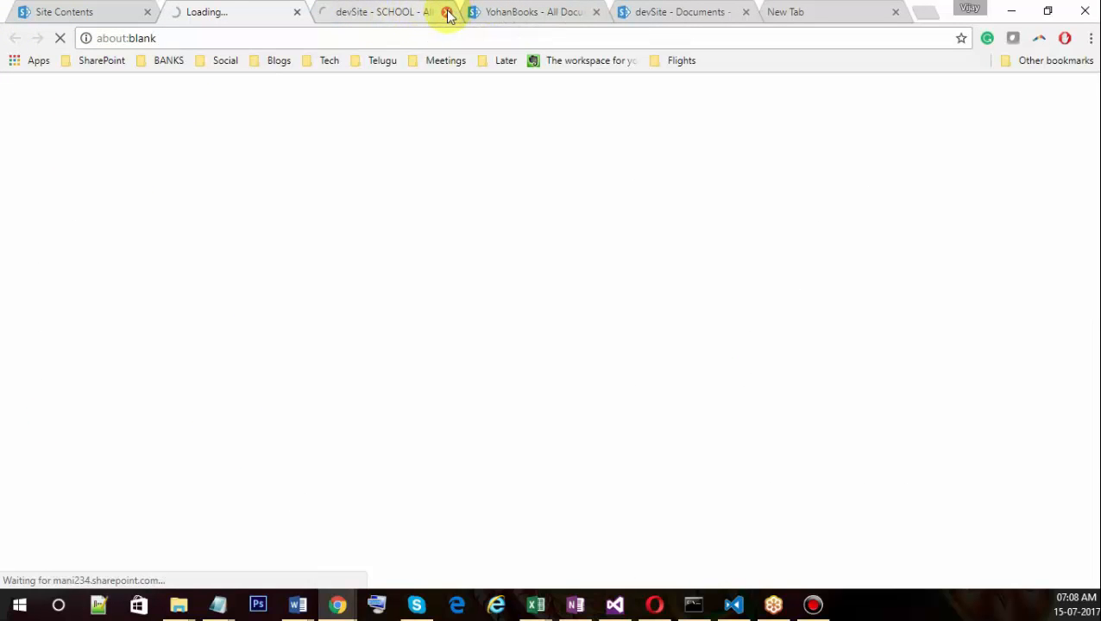
middle_click(337, 19)
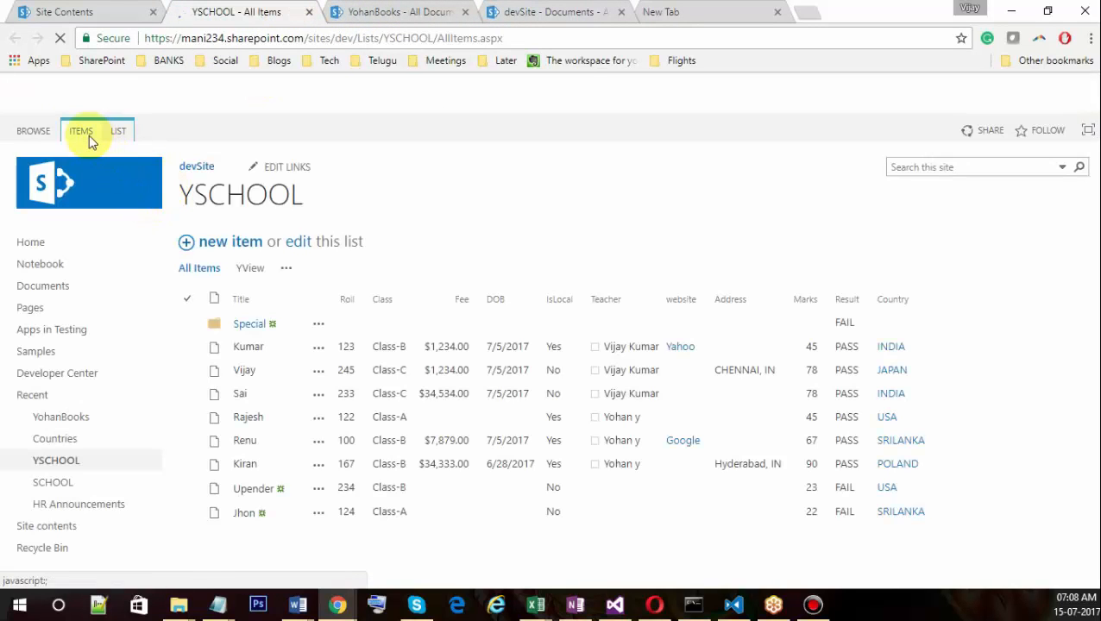
click(399, 14)
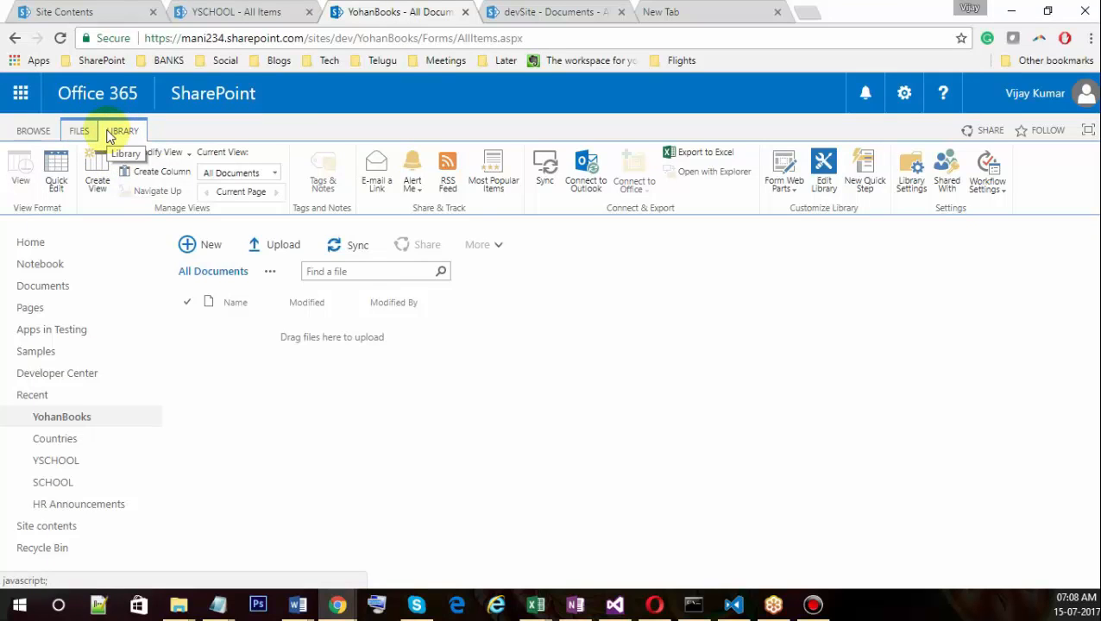
click(231, 15)
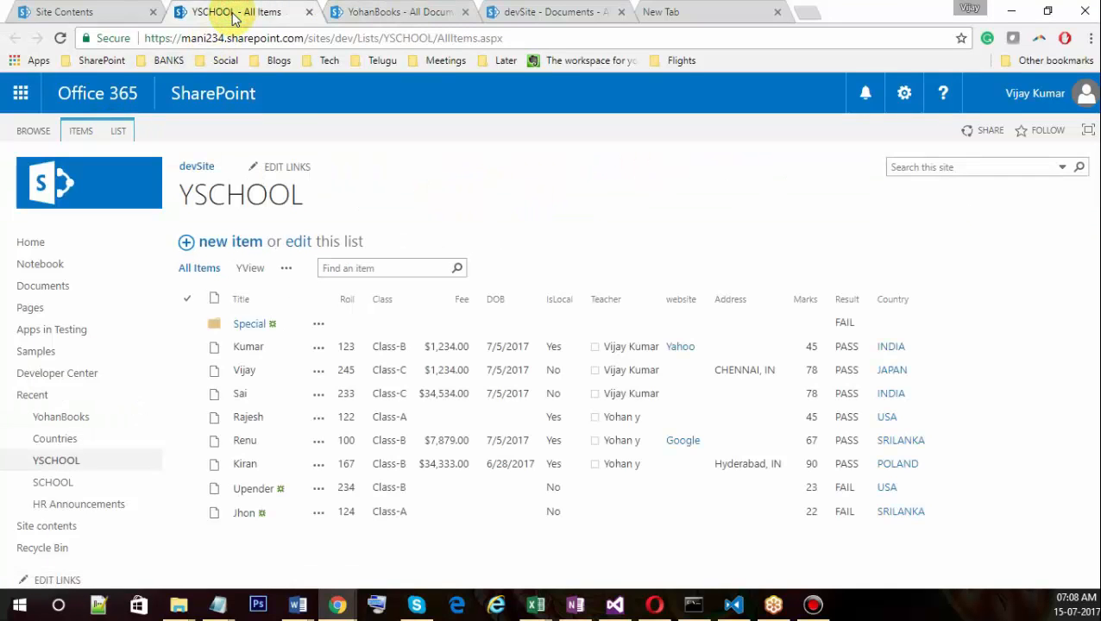
click(357, 14)
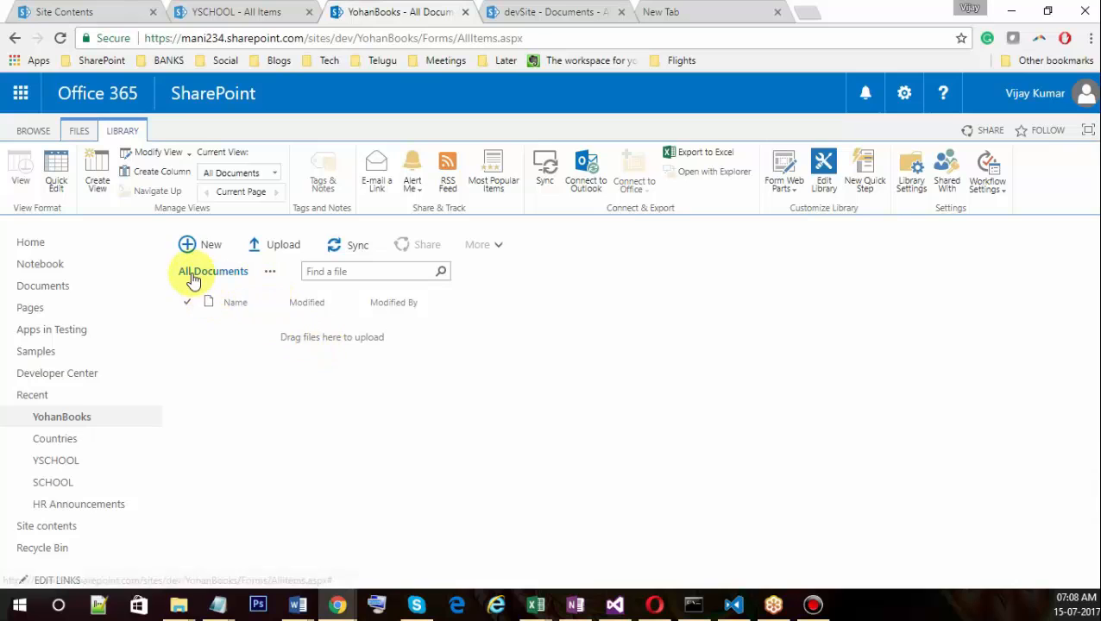
Open Edit View for the All Documents view, look through it, and Cancel without saving.
click(270, 274)
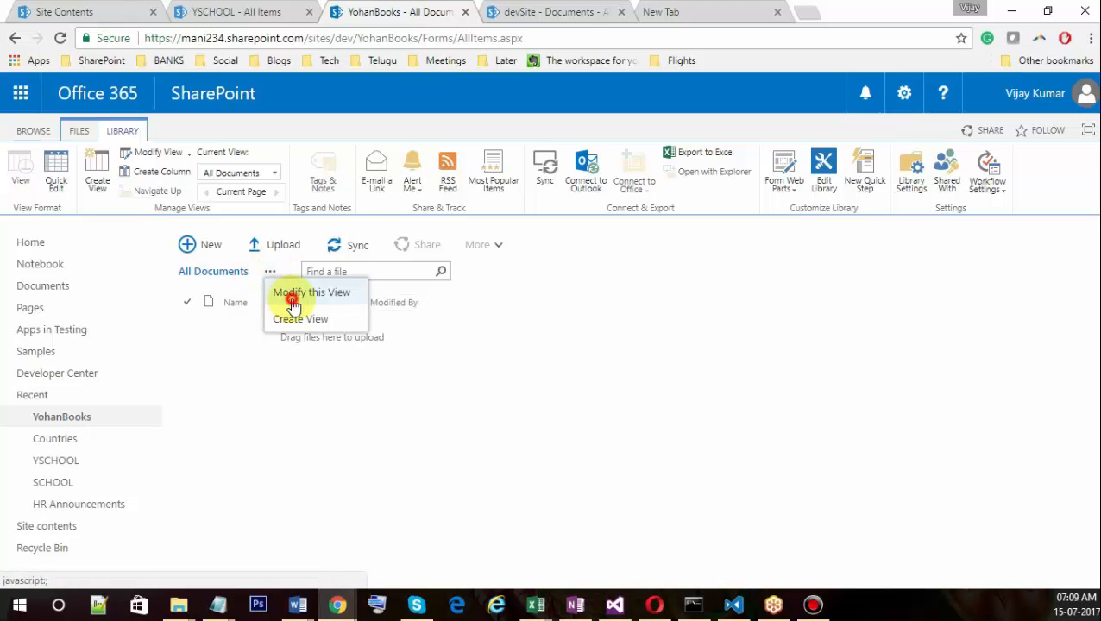
click(290, 292)
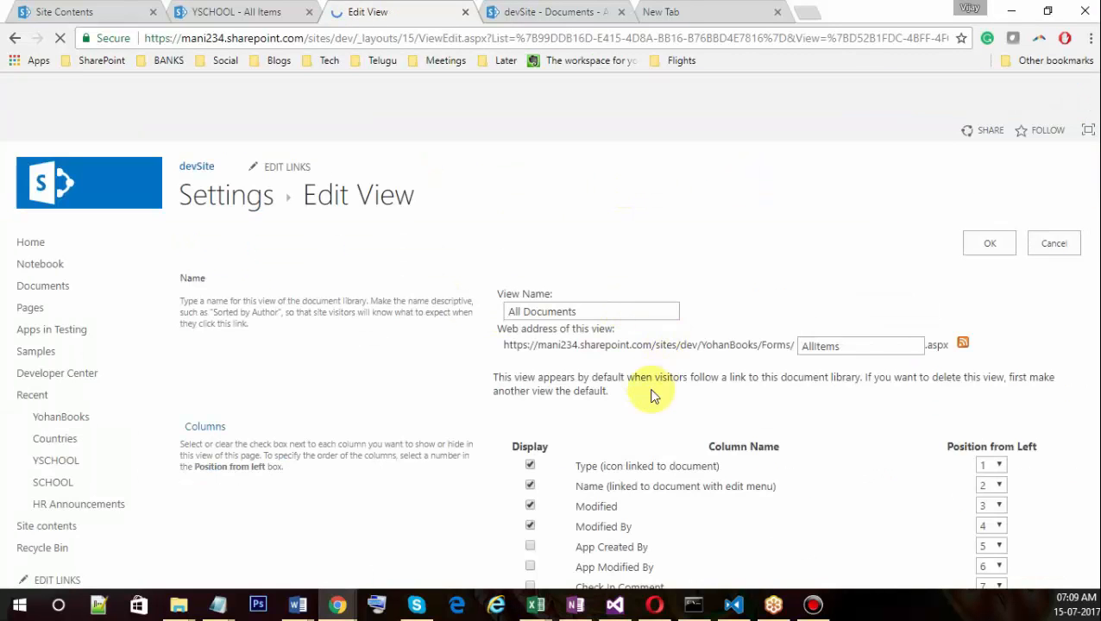
scroll(643, 406, down, 2)
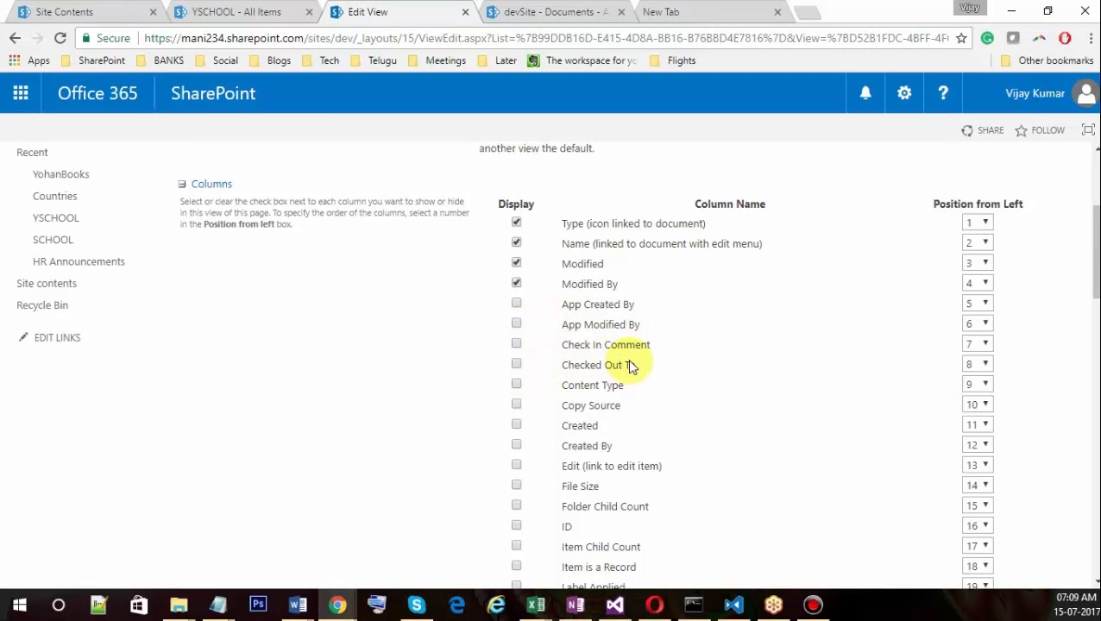
scroll(518, 405, down, 3)
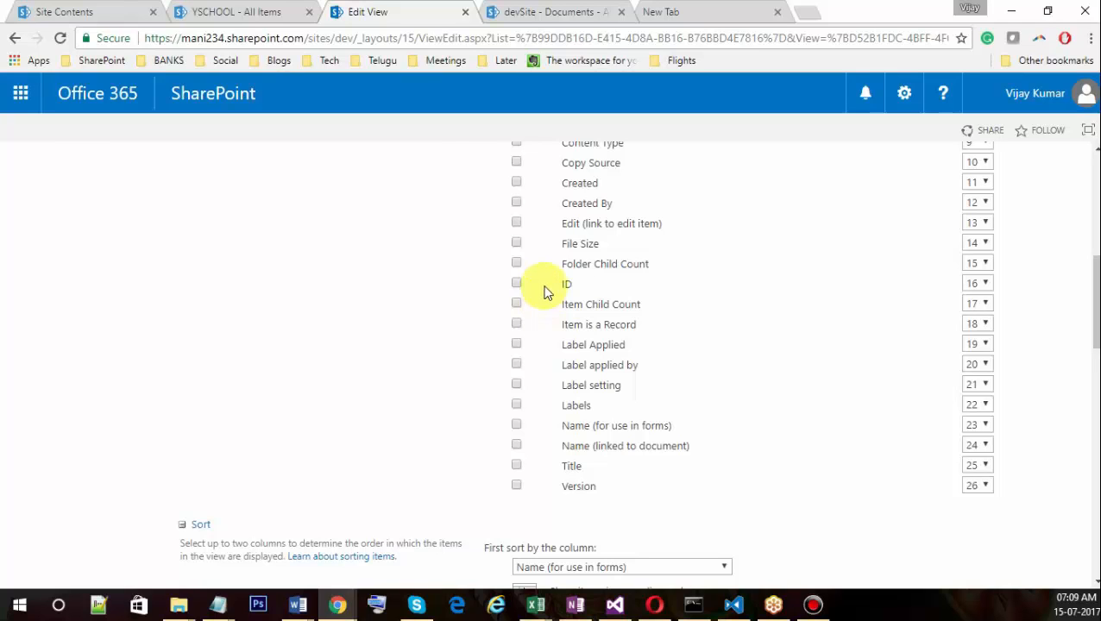
scroll(544, 302, up, 4)
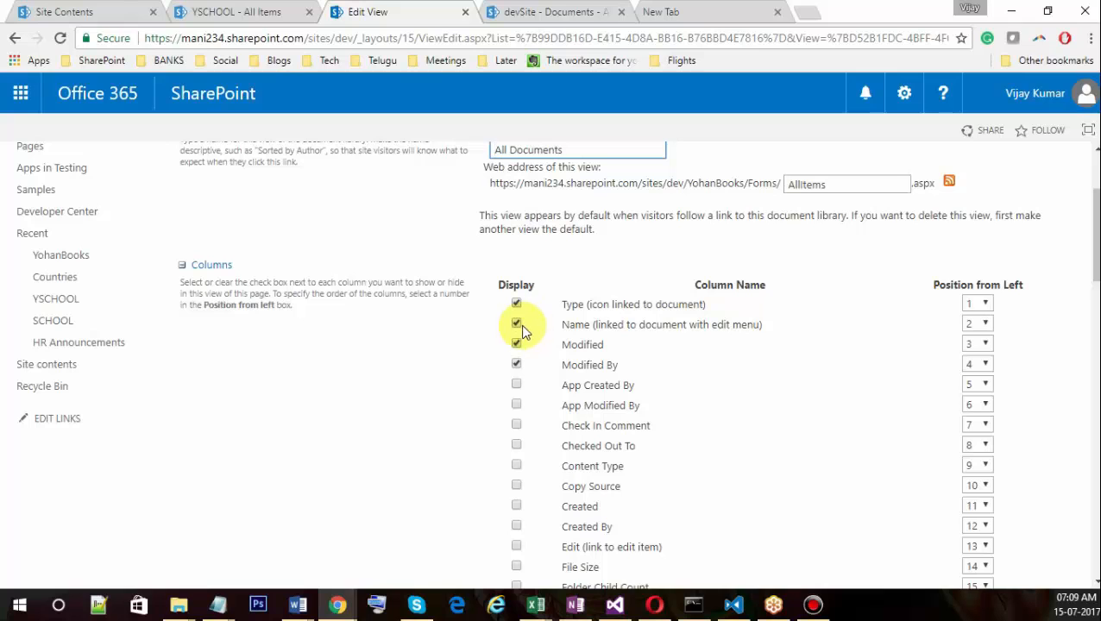
scroll(516, 388, up, 1)
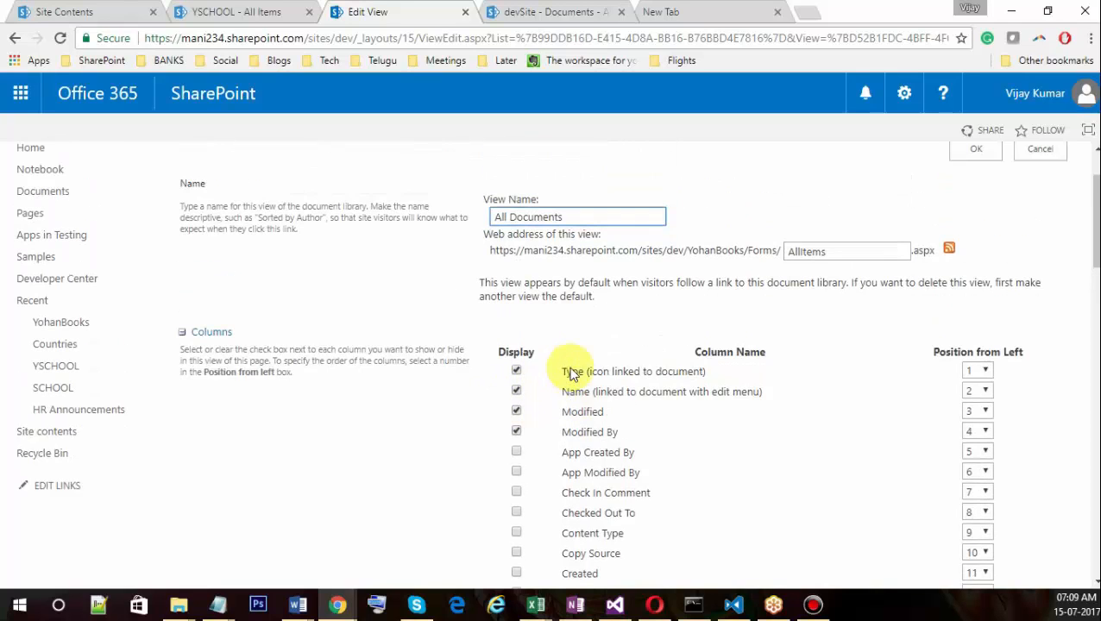
click(1038, 162)
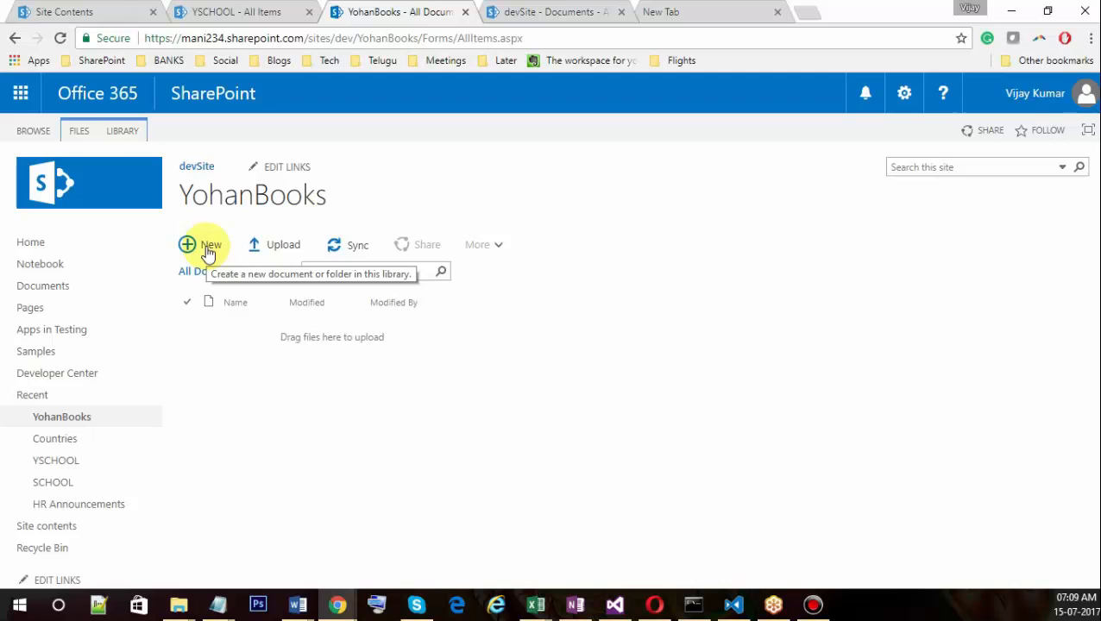
From the FILES ribbon, choose New Document > New Document to create a blank Word file.
click(78, 130)
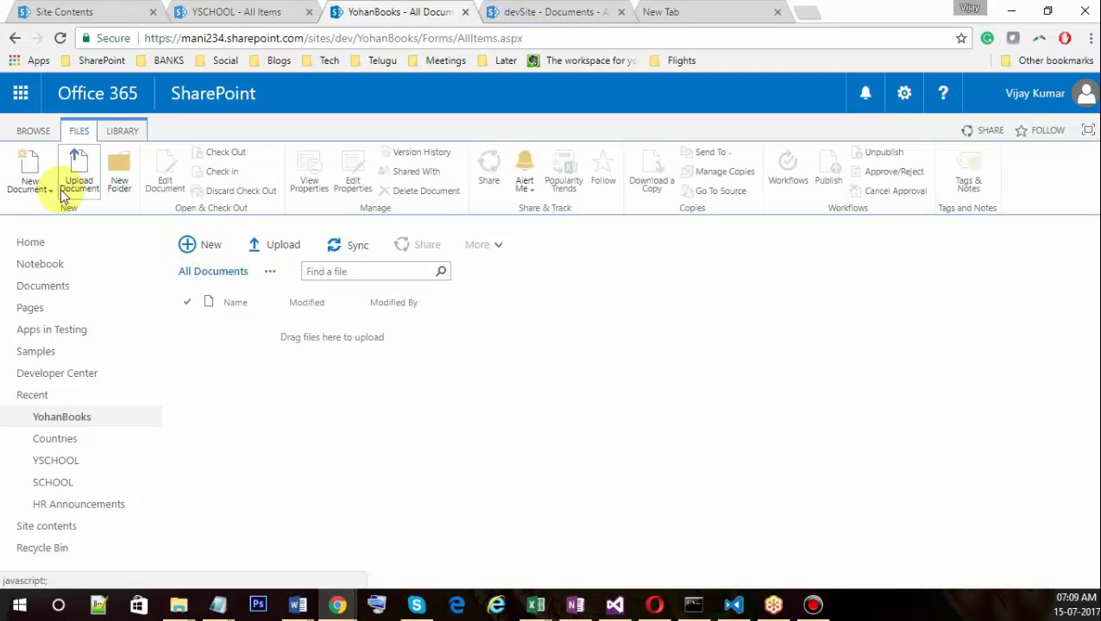
click(50, 189)
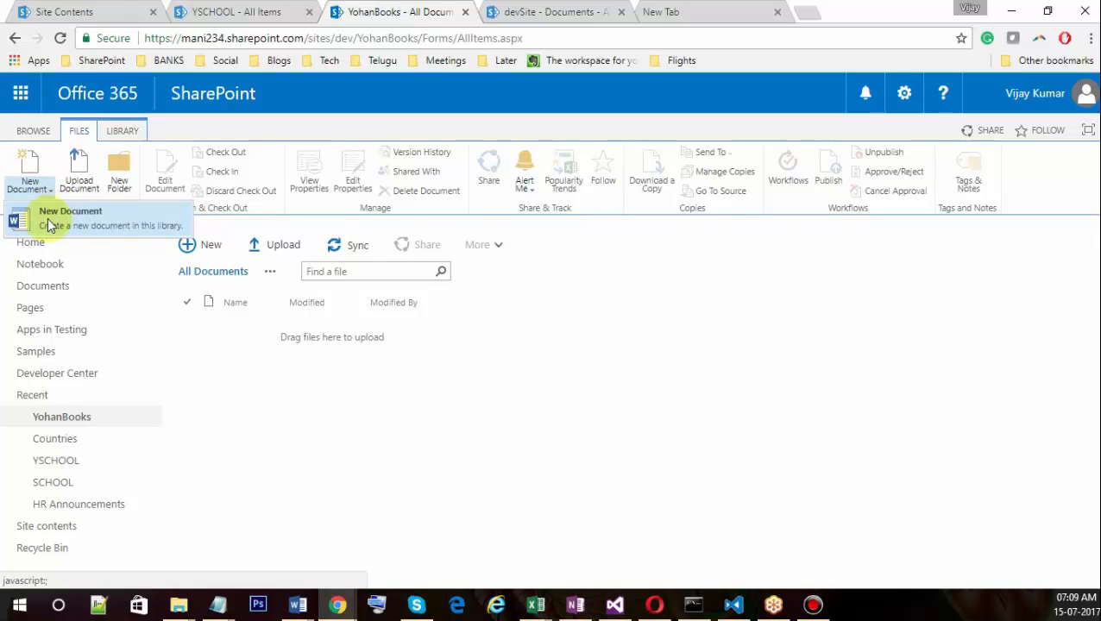
click(86, 221)
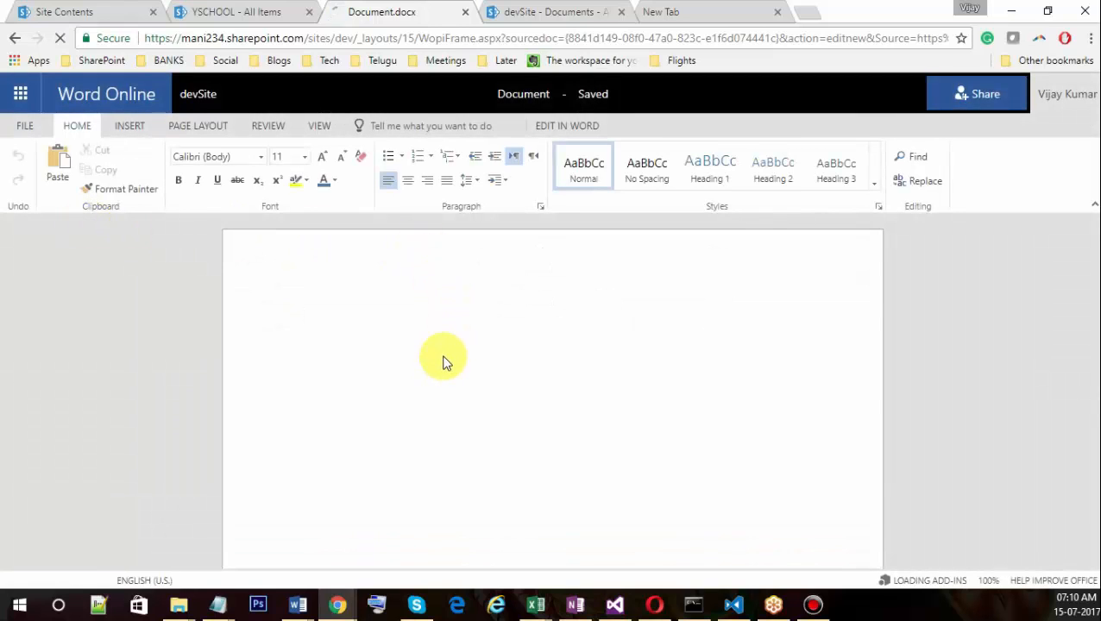
Type 'THis is my first document.', retitle the file YohanBook1, and go back to the library.
click(437, 351)
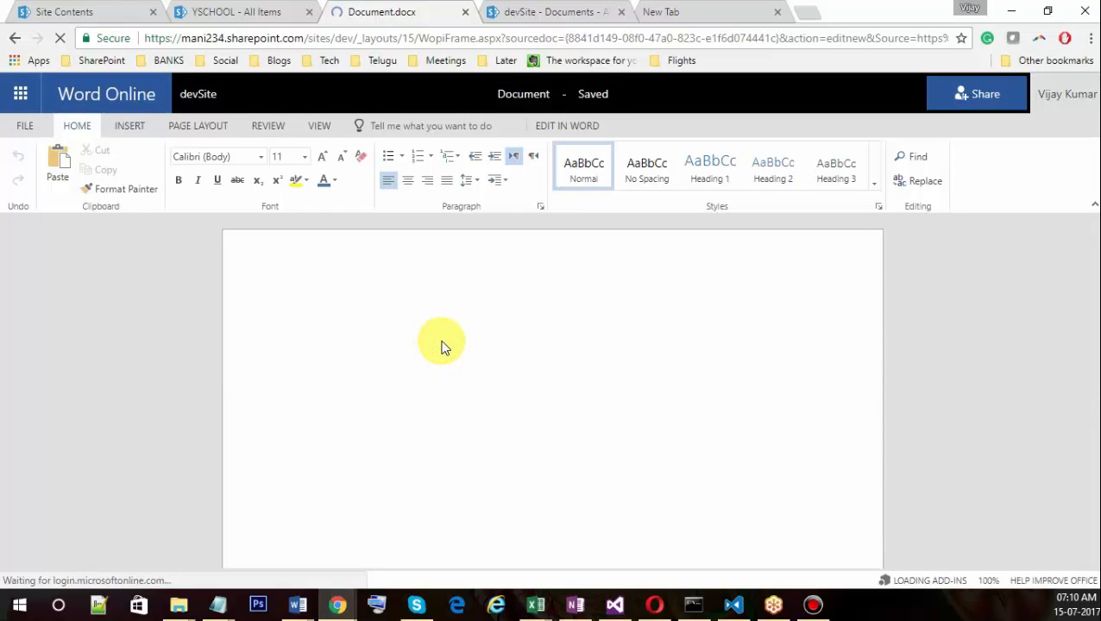
text(THis is)
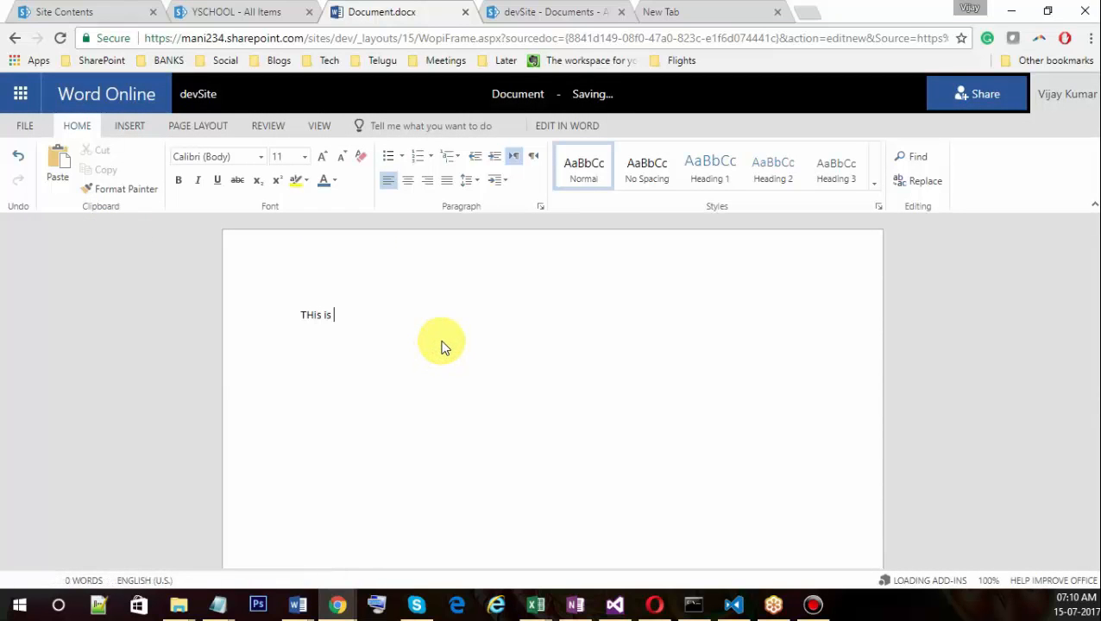
text( my fir)
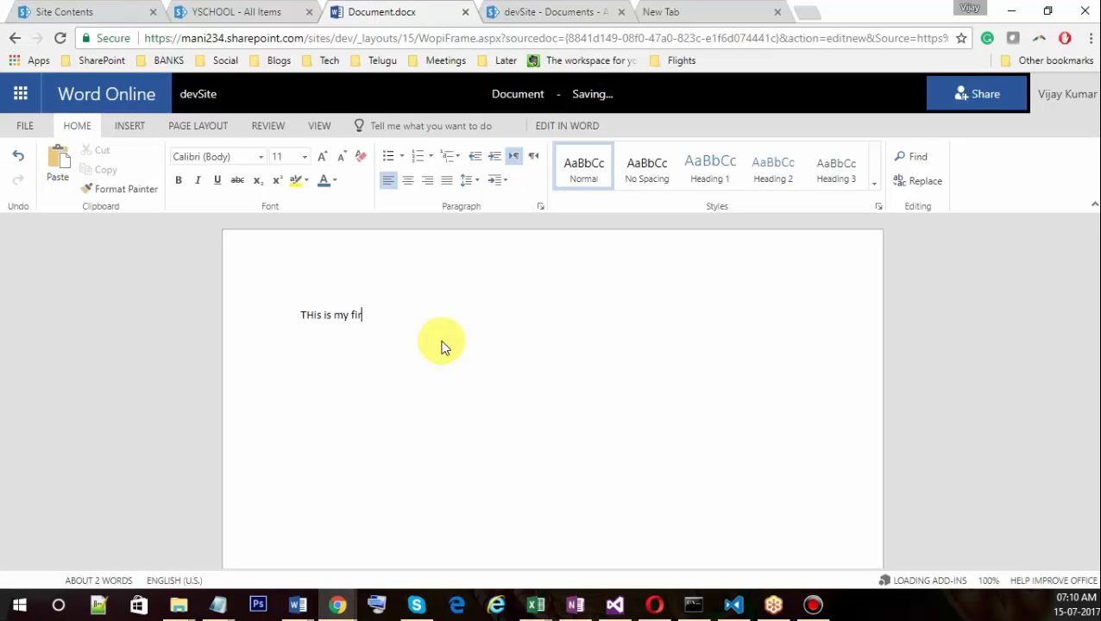
text(st document.)
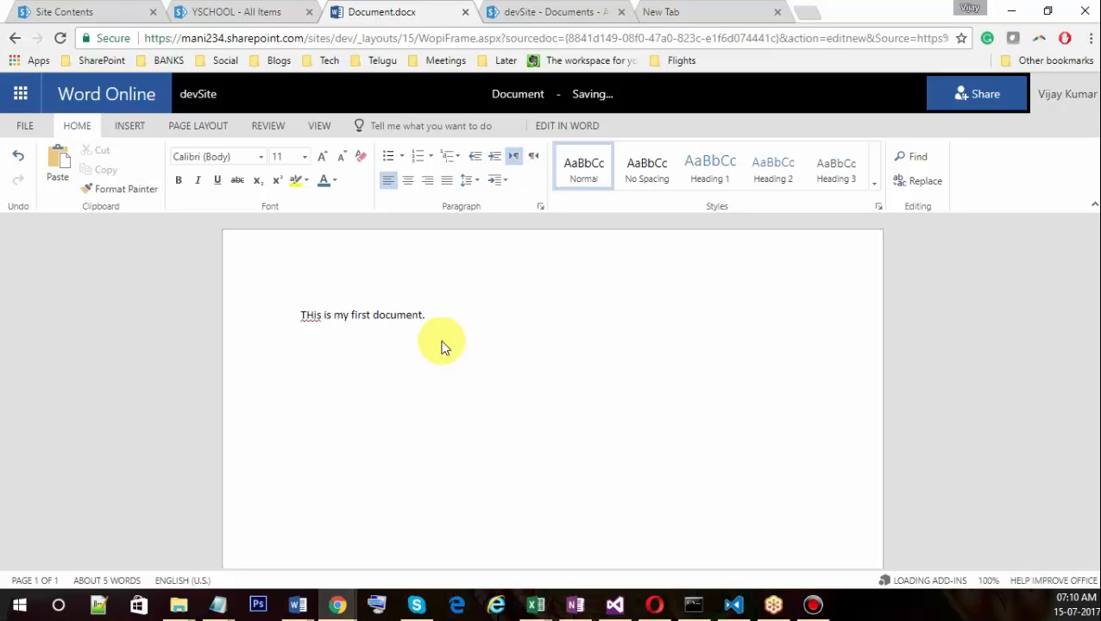
click(547, 97)
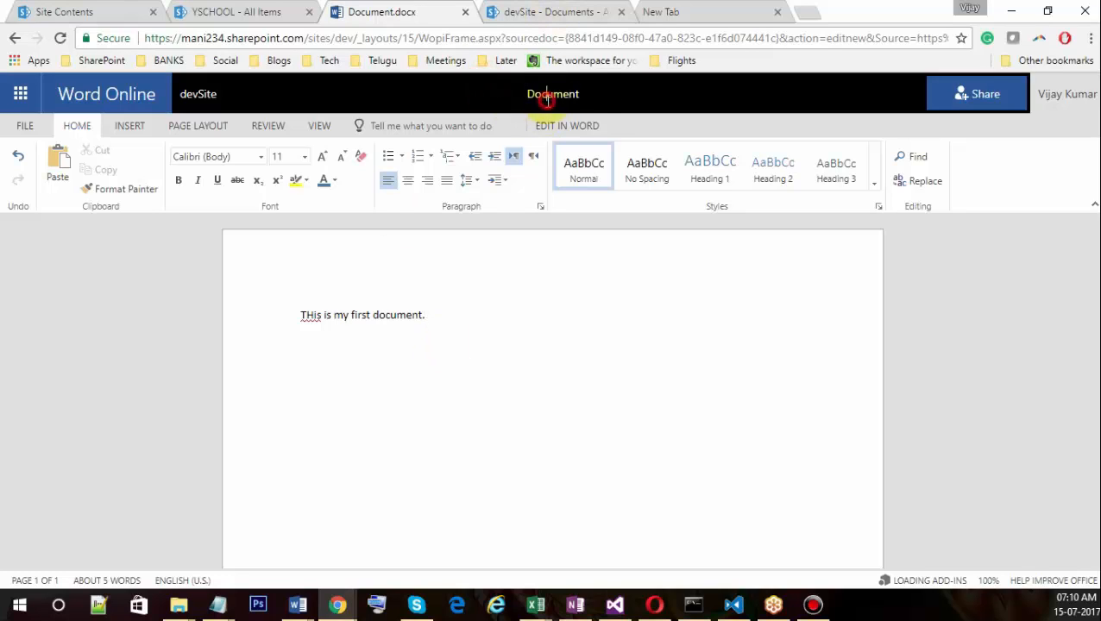
key(shift+Home)
double_click(547, 101)
text(YohanBook1)
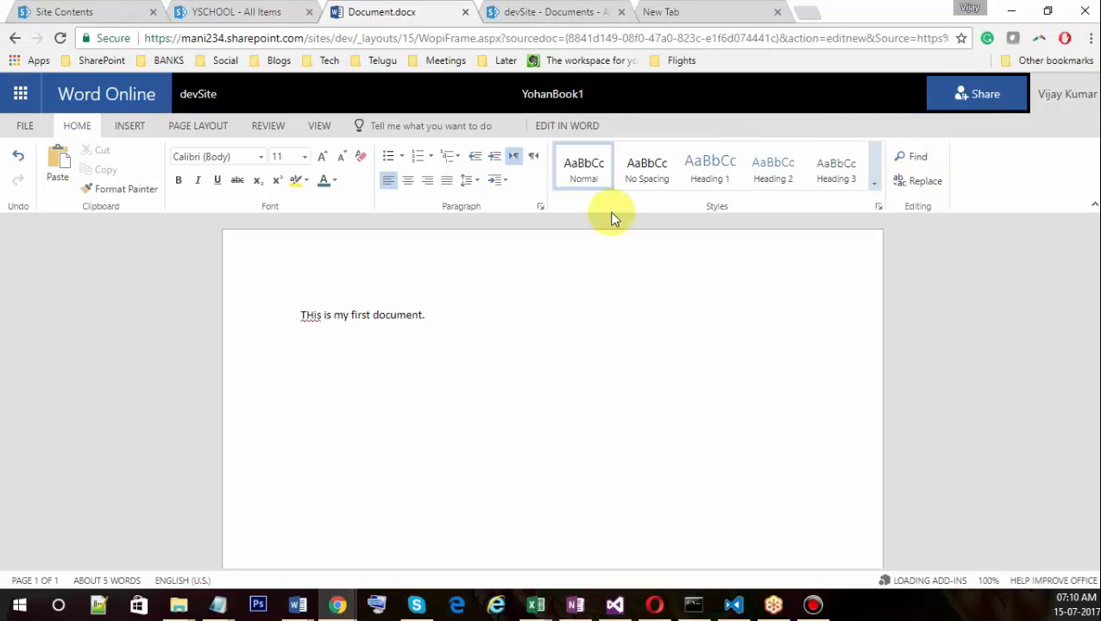
click(509, 325)
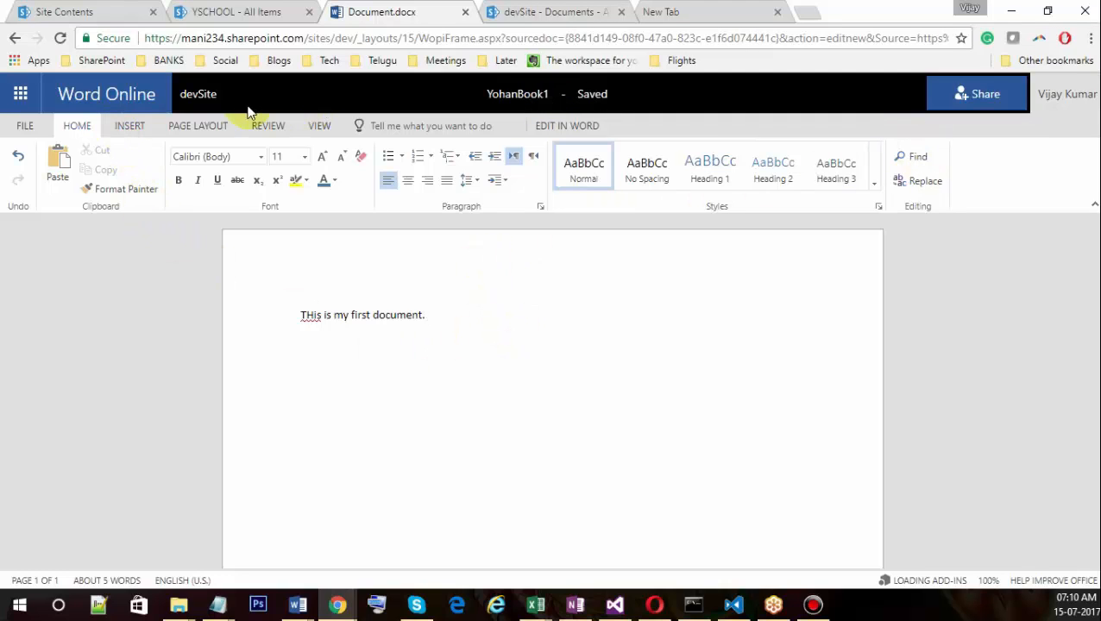
click(197, 92)
click(374, 259)
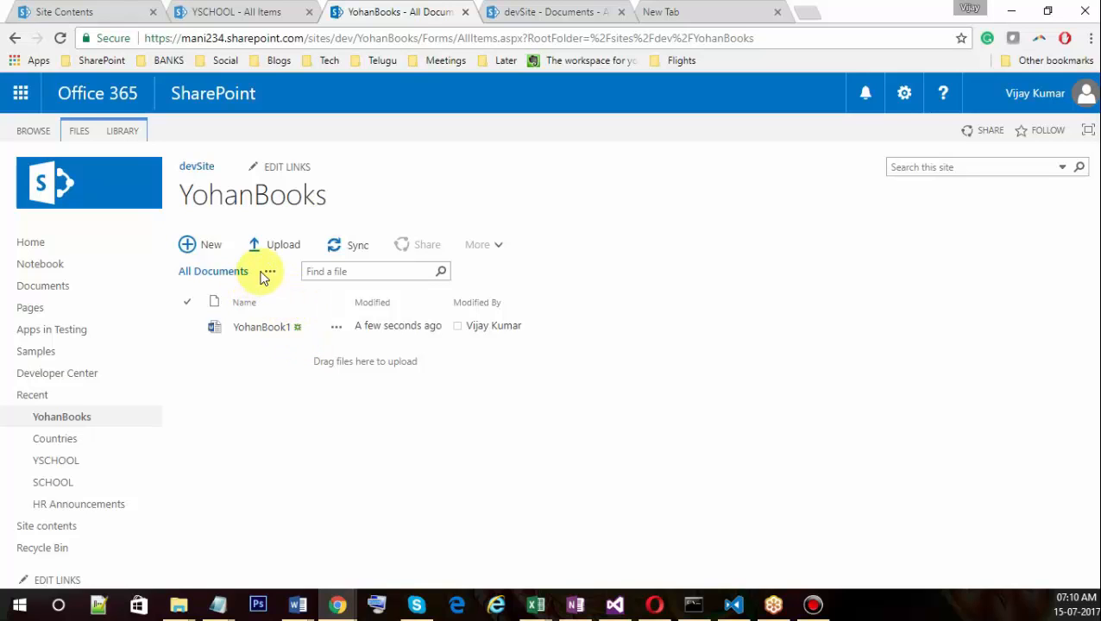
Open the Create Column form for the YohanBooks library from the LIBRARY ribbon.
click(128, 131)
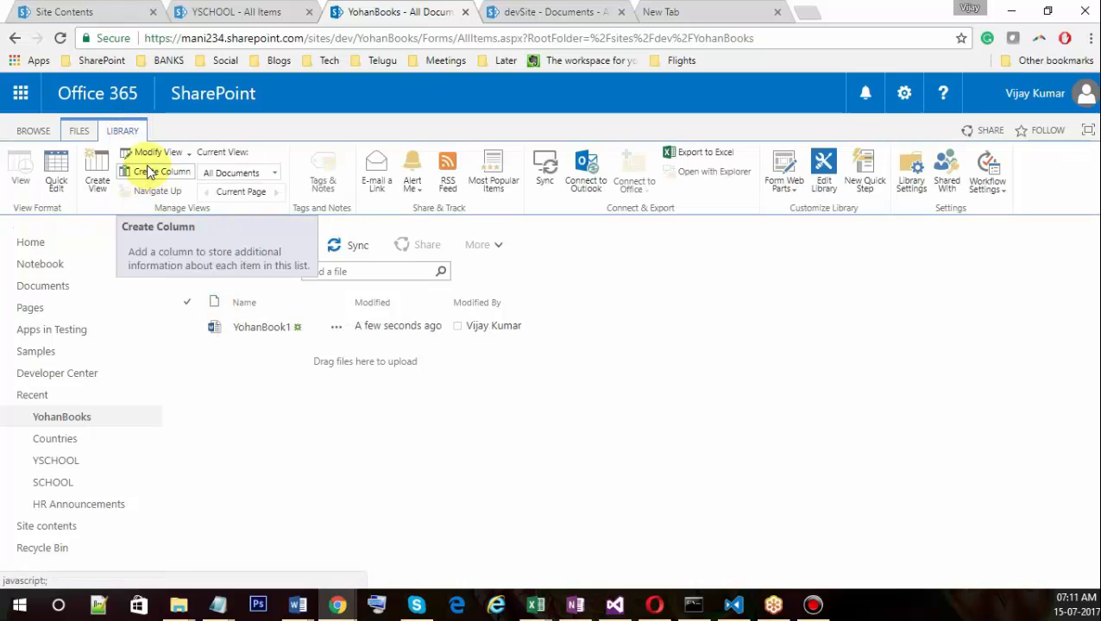
click(152, 172)
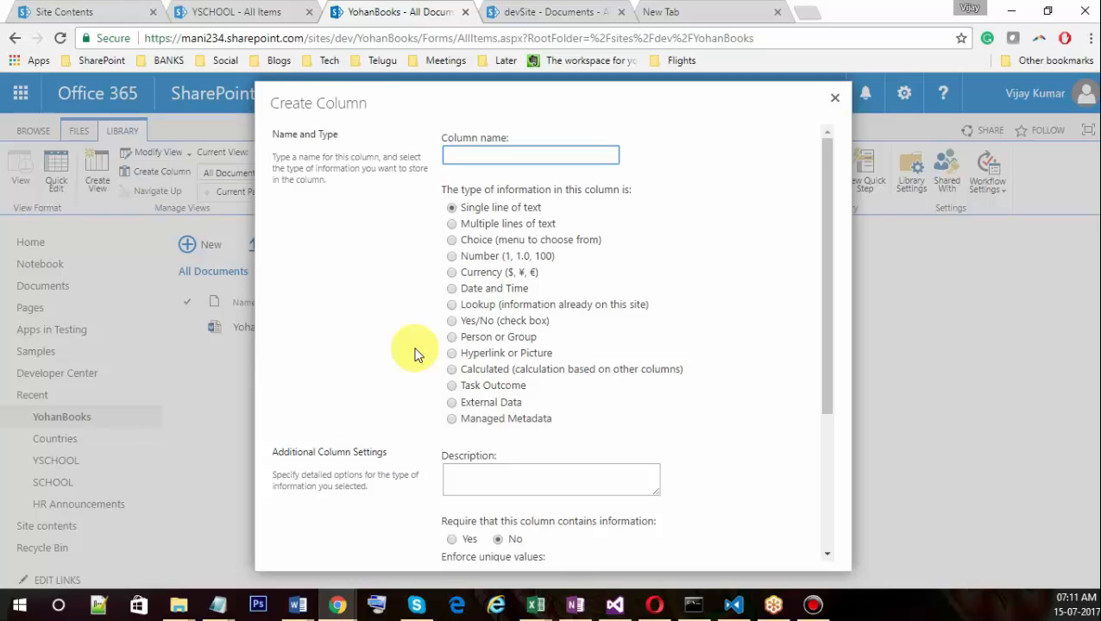
Make the new column a Choice type named Language.
click(451, 240)
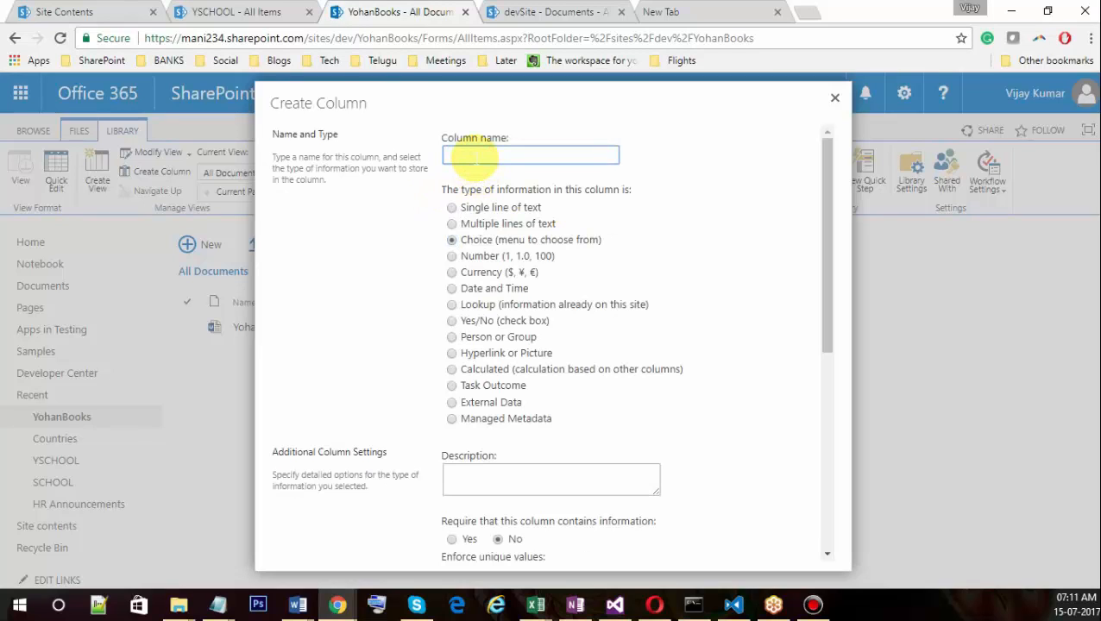
text(Laguage)
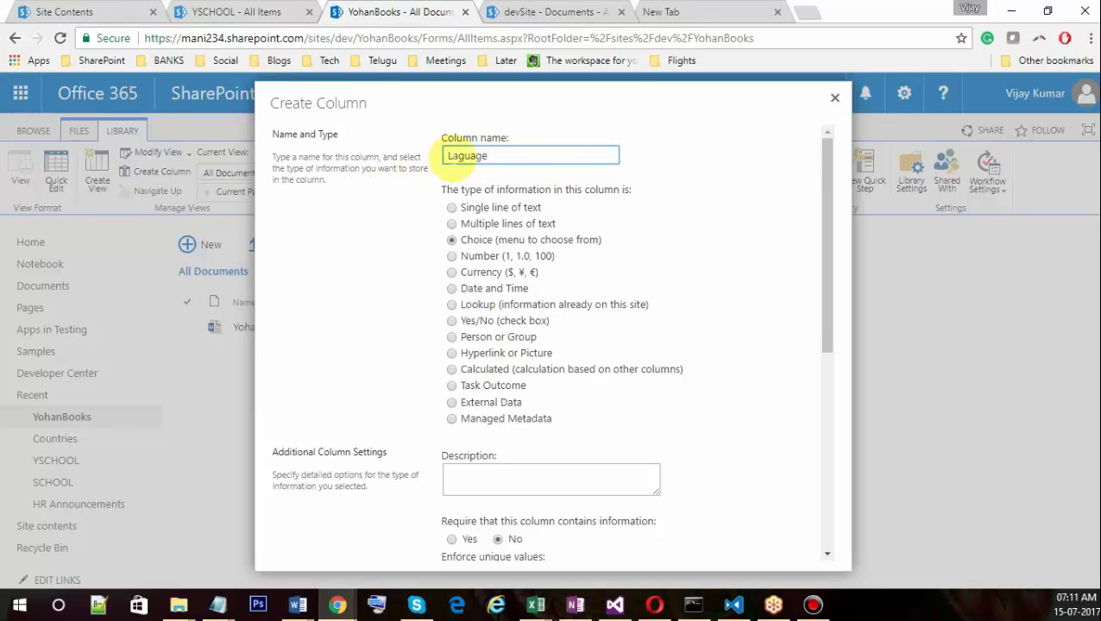
double_click(452, 156)
text(L)
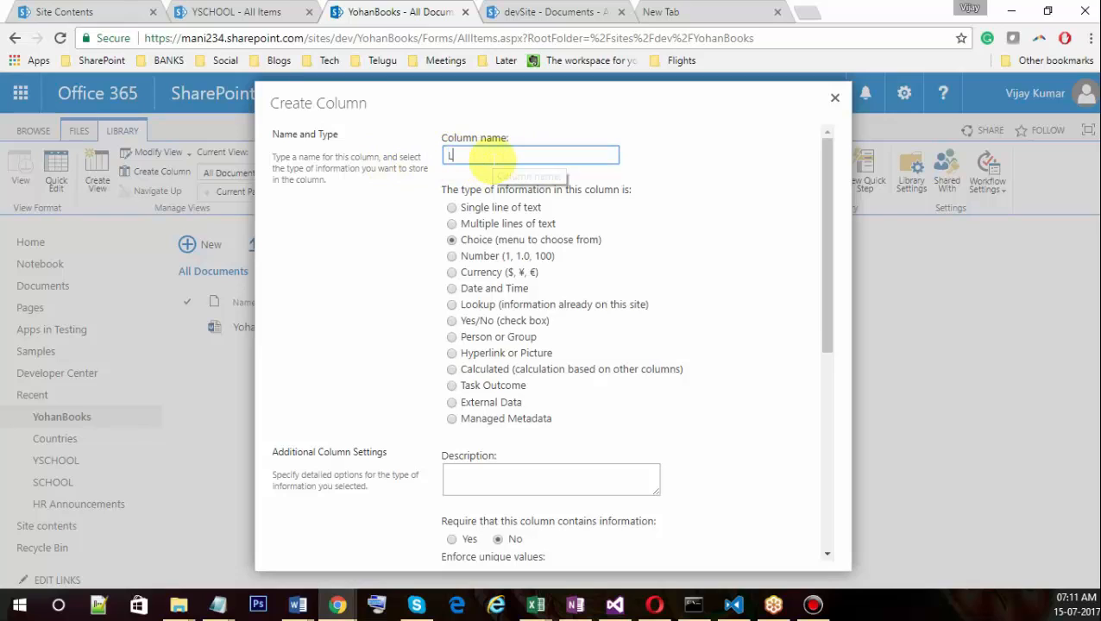
text(anguage)
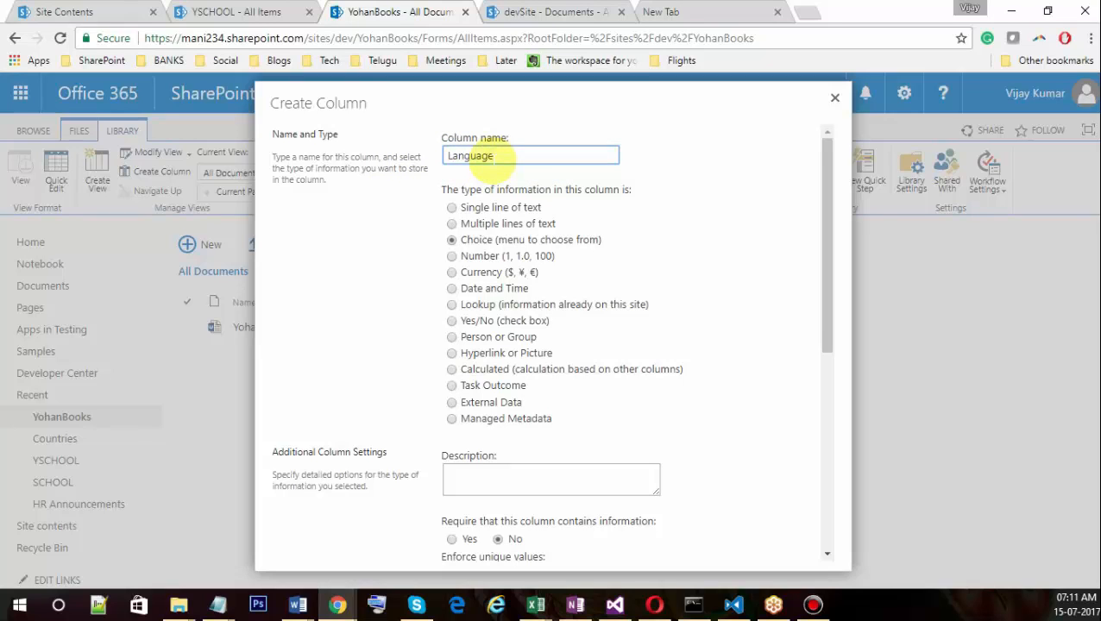
Replace the placeholder choices with ENGLISH, HINDI, TAMIL, URDU and ORIA, one per line.
scroll(500, 414, down, 4)
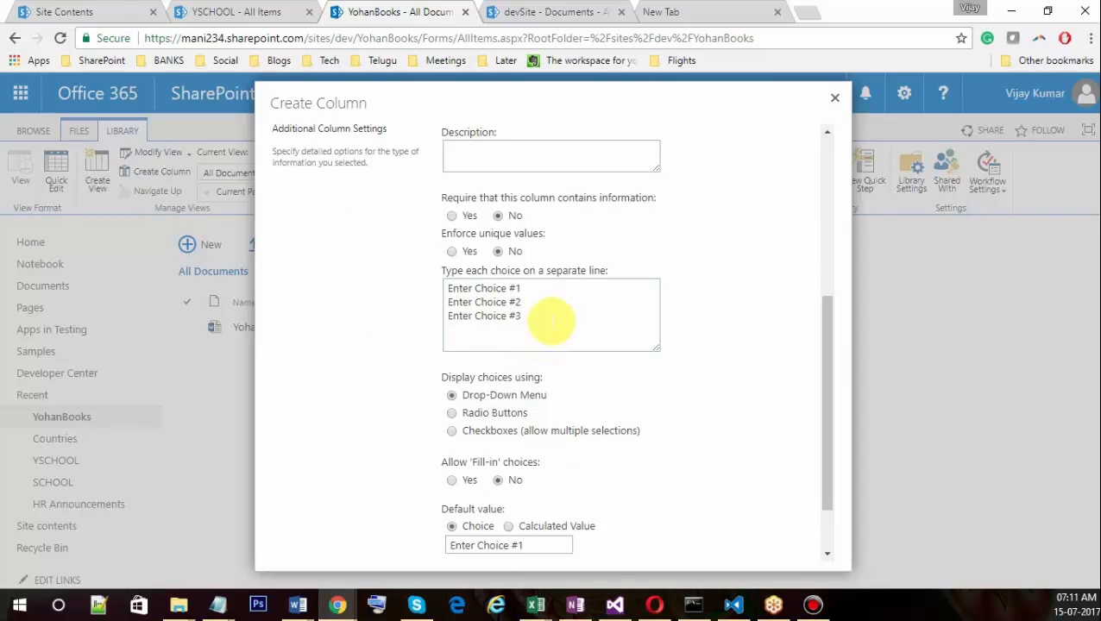
drag(552, 321, 437, 288)
text(E)
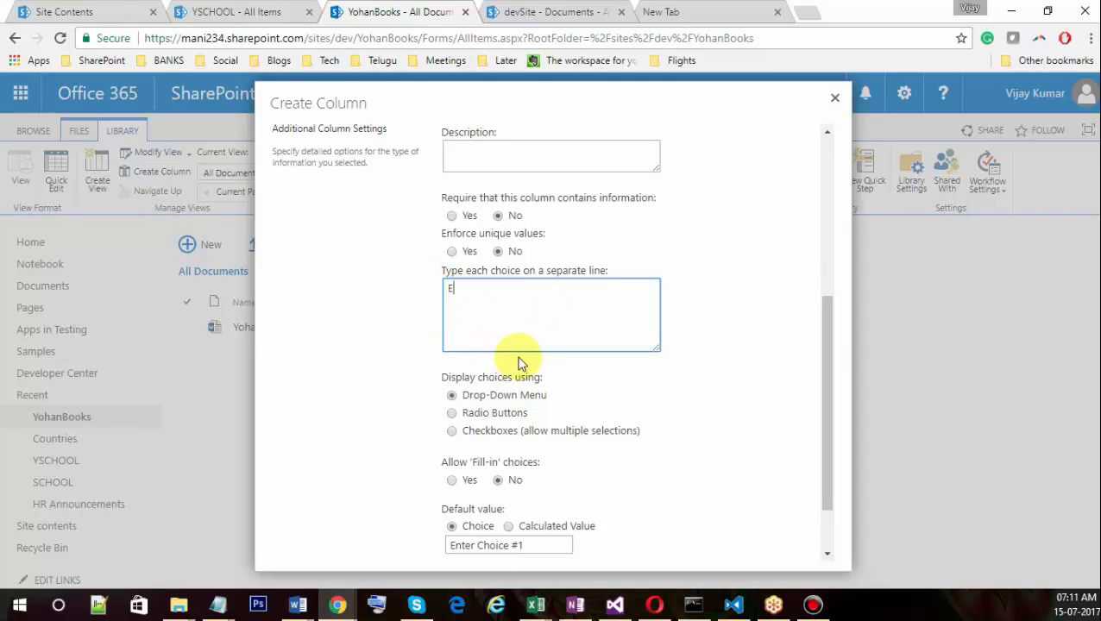
text(NGLISH)
key(Return)
text(HINDI)
key(Return)
text(TAM)
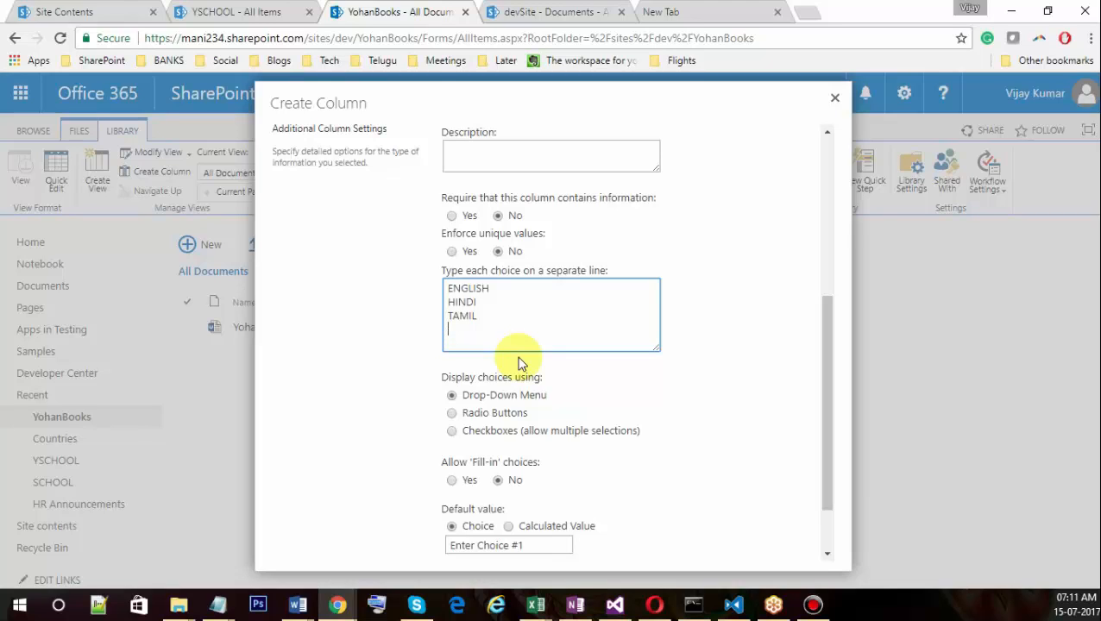
text(IL)
key(Return)
text(URDU)
key(Return)
text(ORIA)
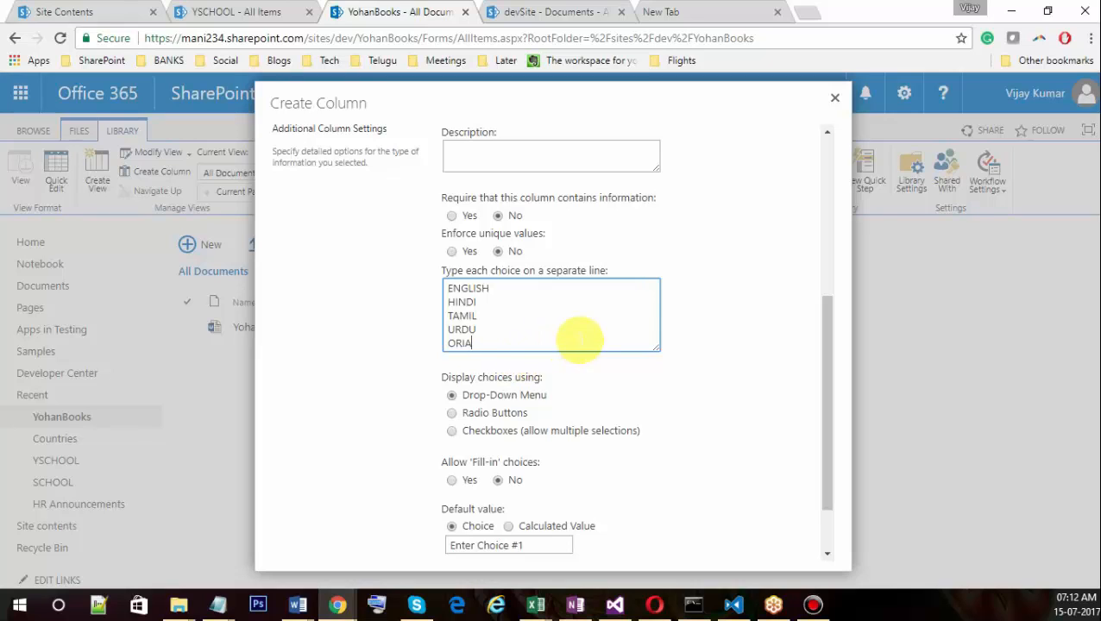
Set the default value to ENGLISH and create the Language column.
scroll(572, 339, down, 2)
click(548, 470)
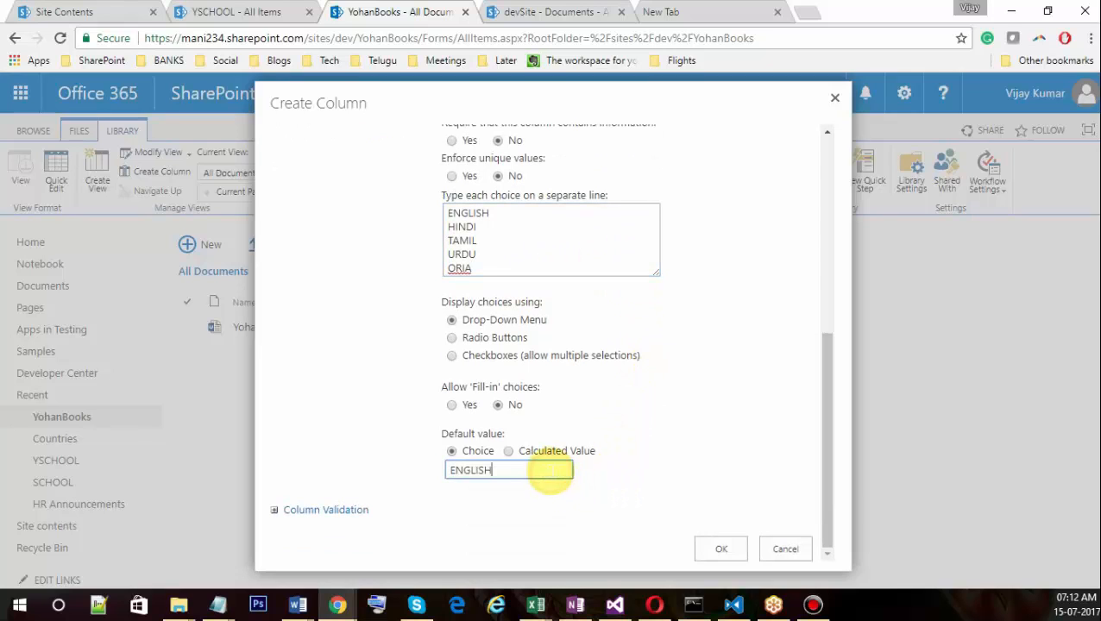
click(721, 549)
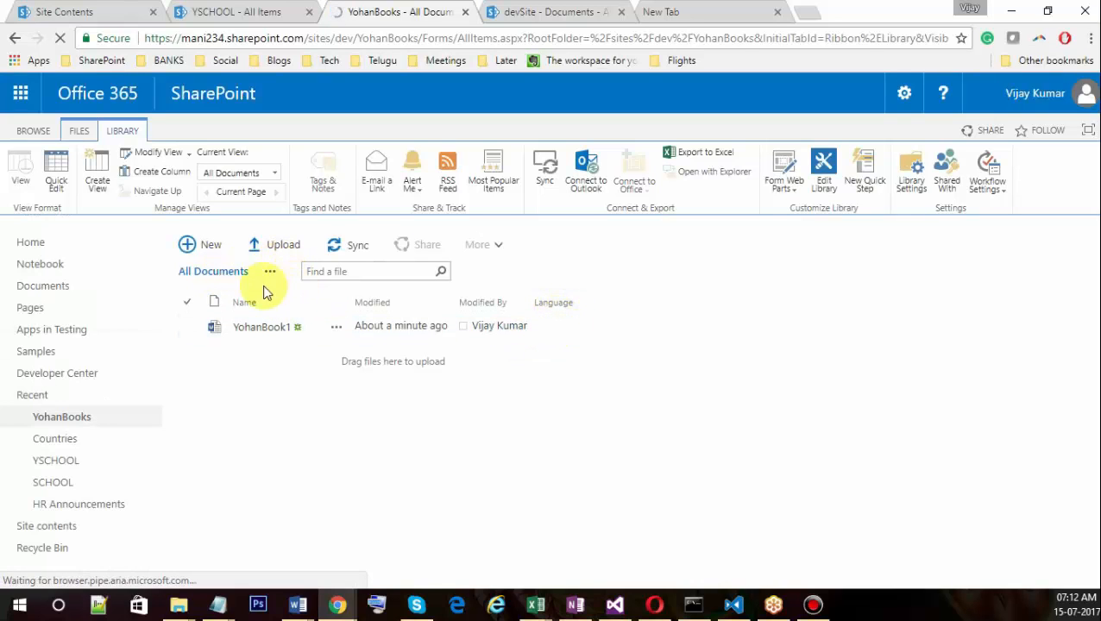
Use Quick Edit to set YohanBook1's Language cell to ENGLISH, then return to the normal view.
click(54, 182)
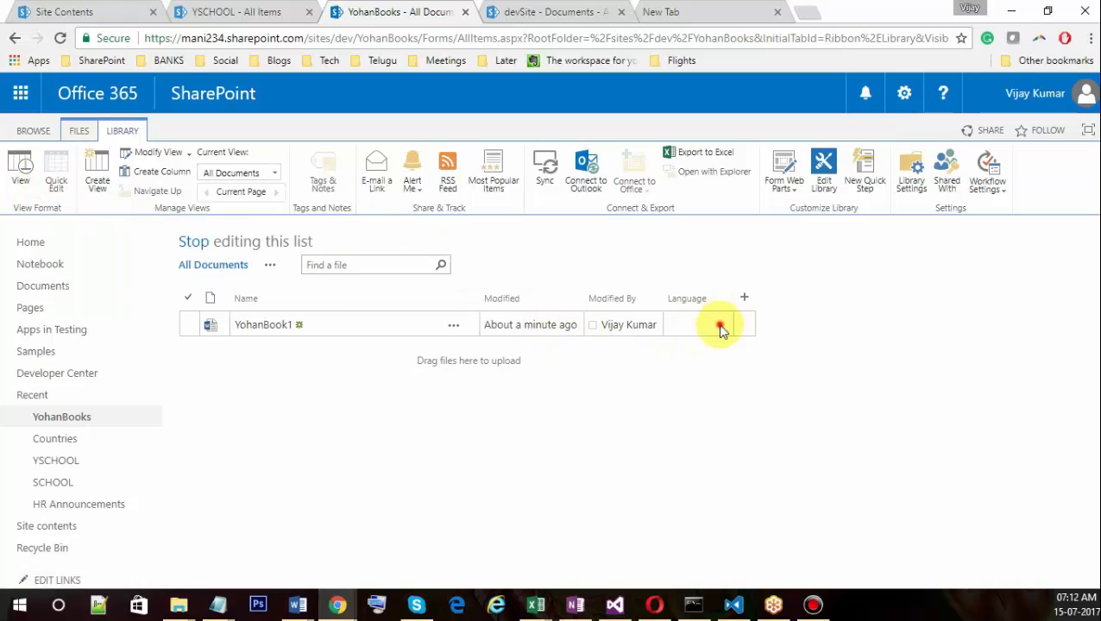
click(721, 326)
click(725, 327)
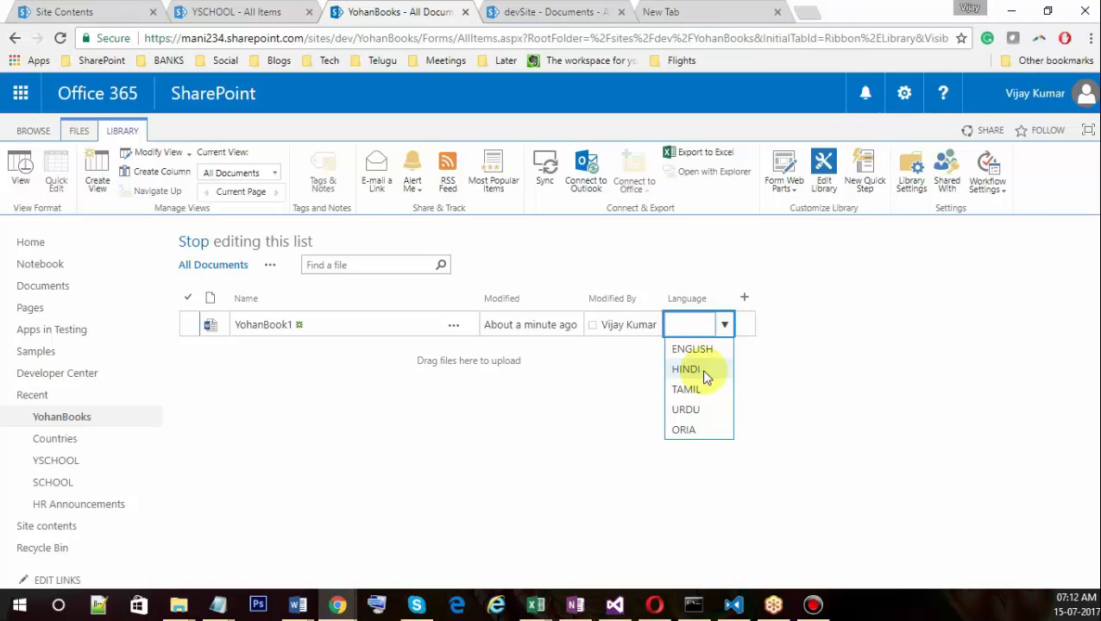
click(700, 348)
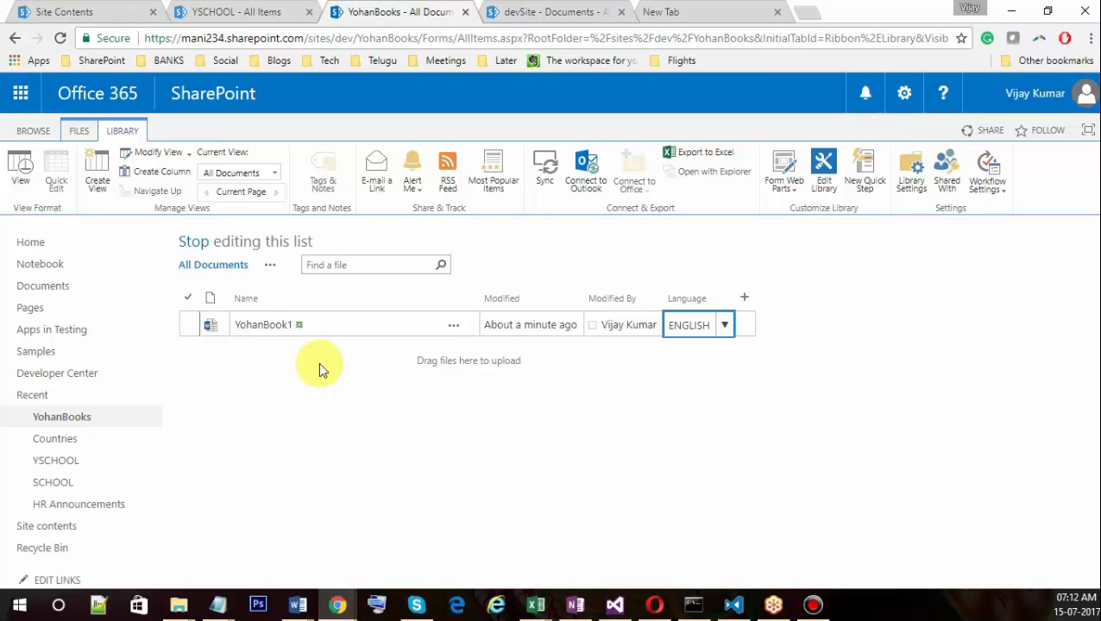
click(11, 181)
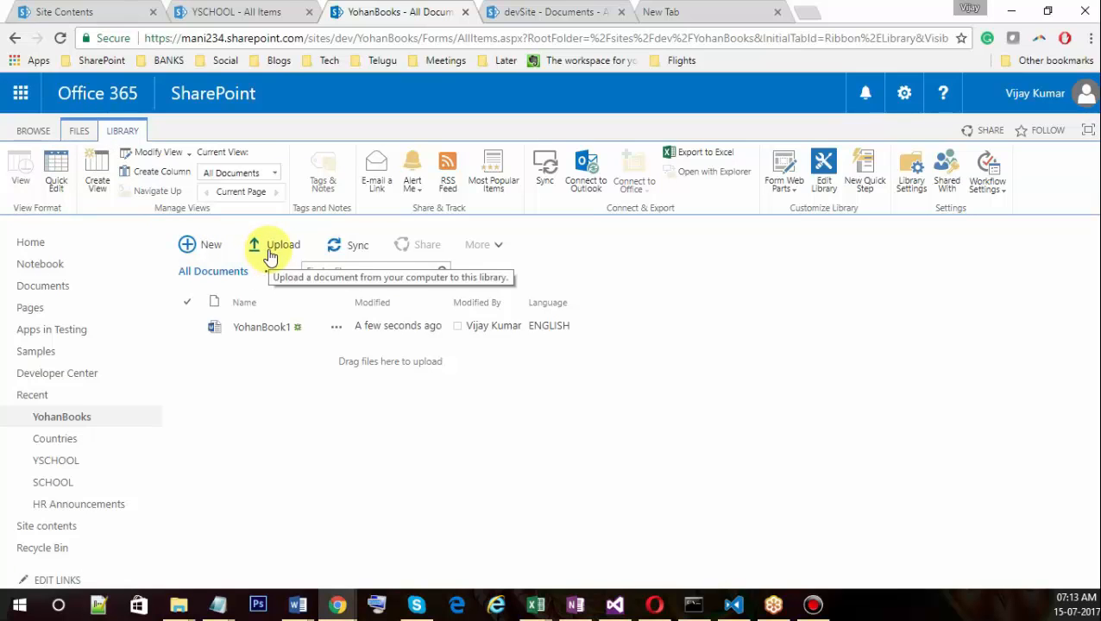
Open the Add a document dialog for the YohanBooks library.
click(351, 253)
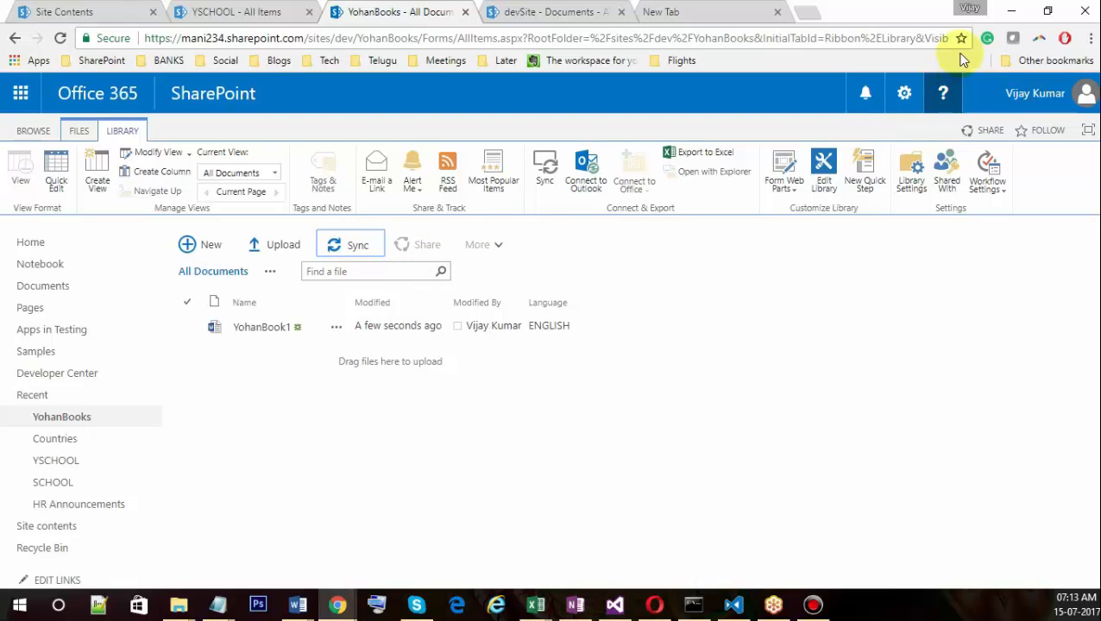
click(366, 247)
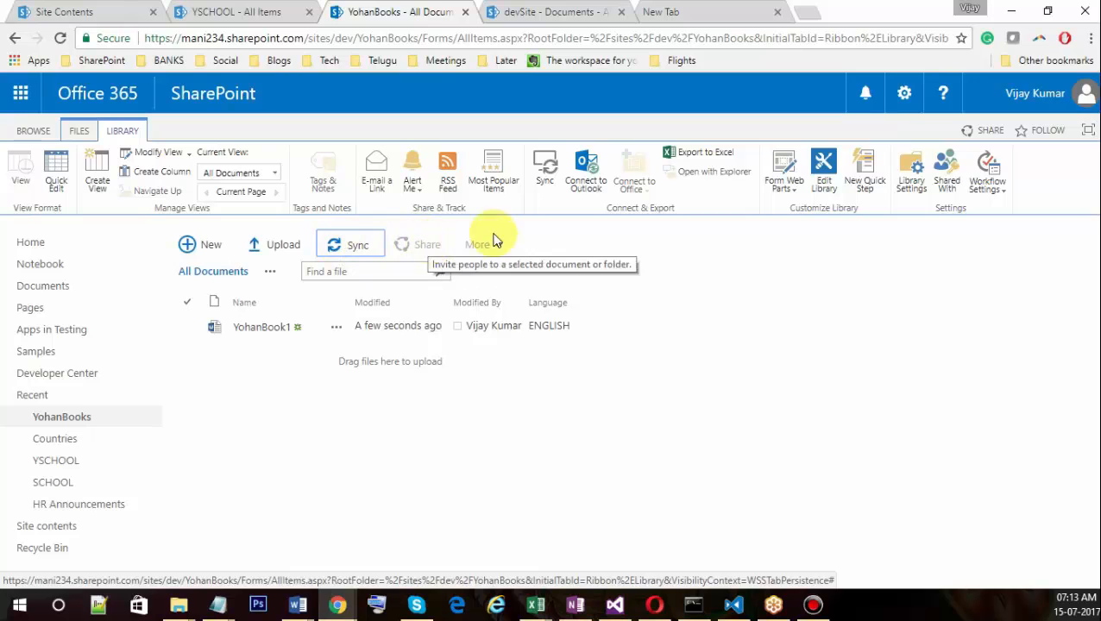
click(278, 248)
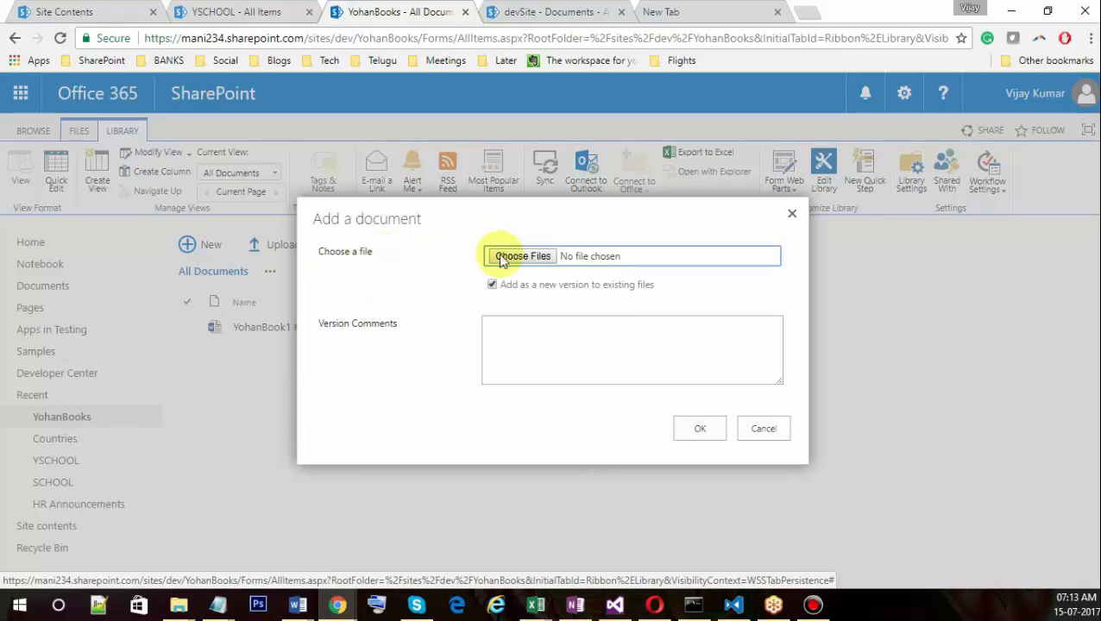
Upload Address Change.docx by dragging it from the desktop into the YohanBooks library.
click(763, 428)
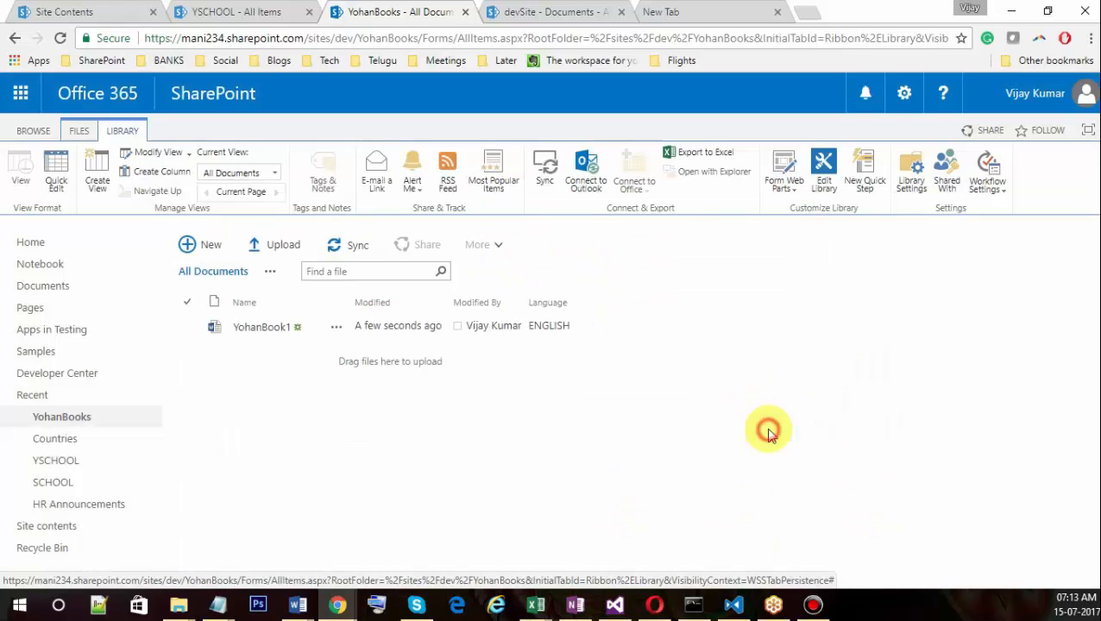
click(268, 247)
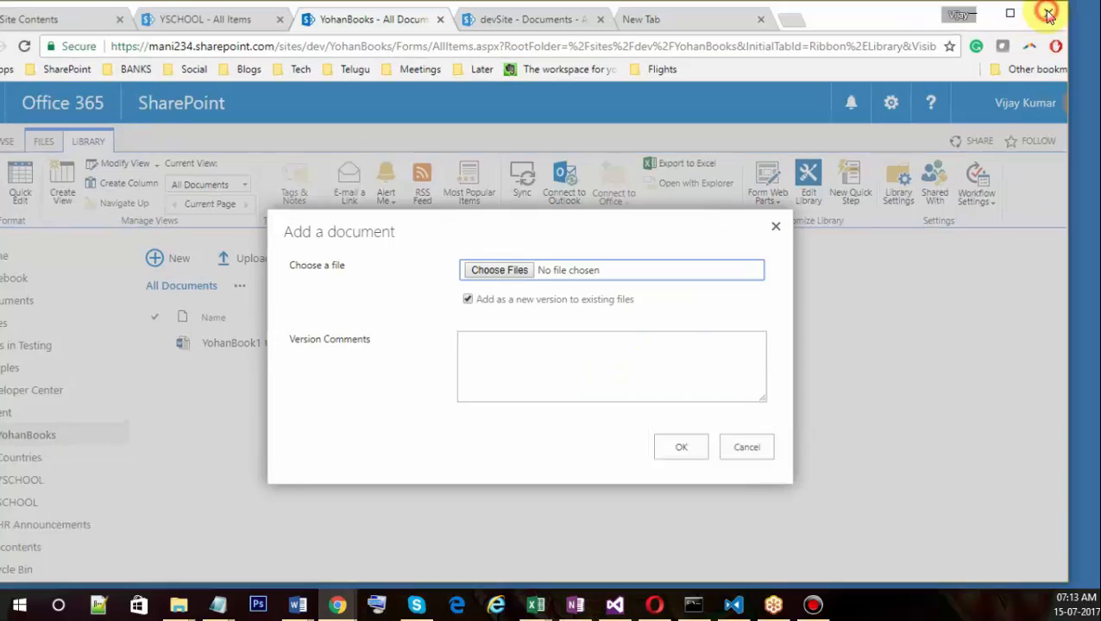
drag(865, 13, 932, 23)
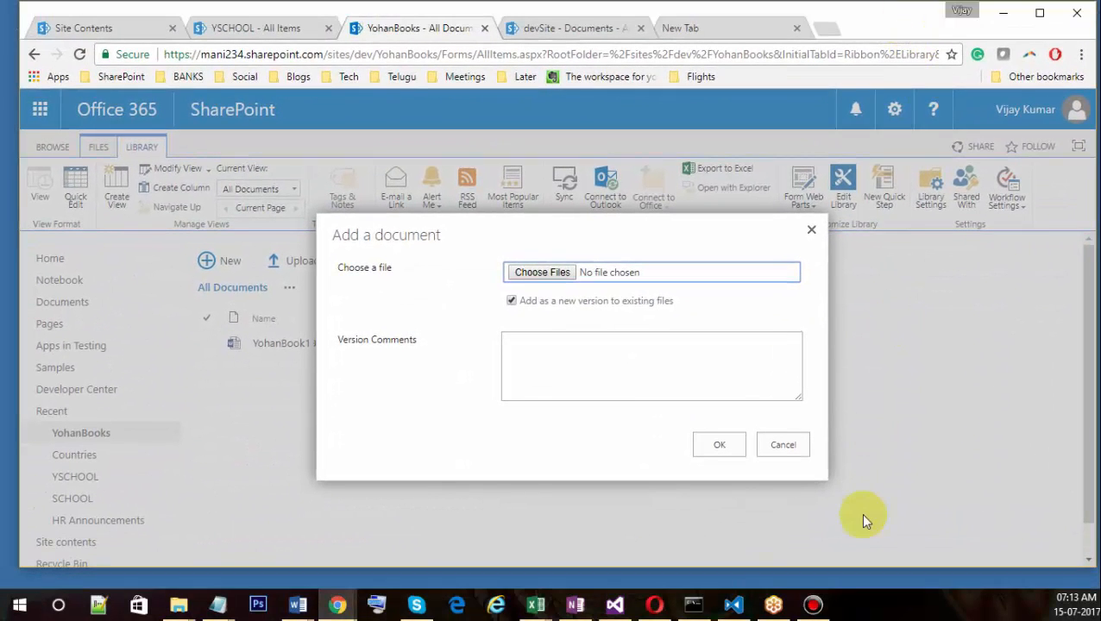
click(785, 447)
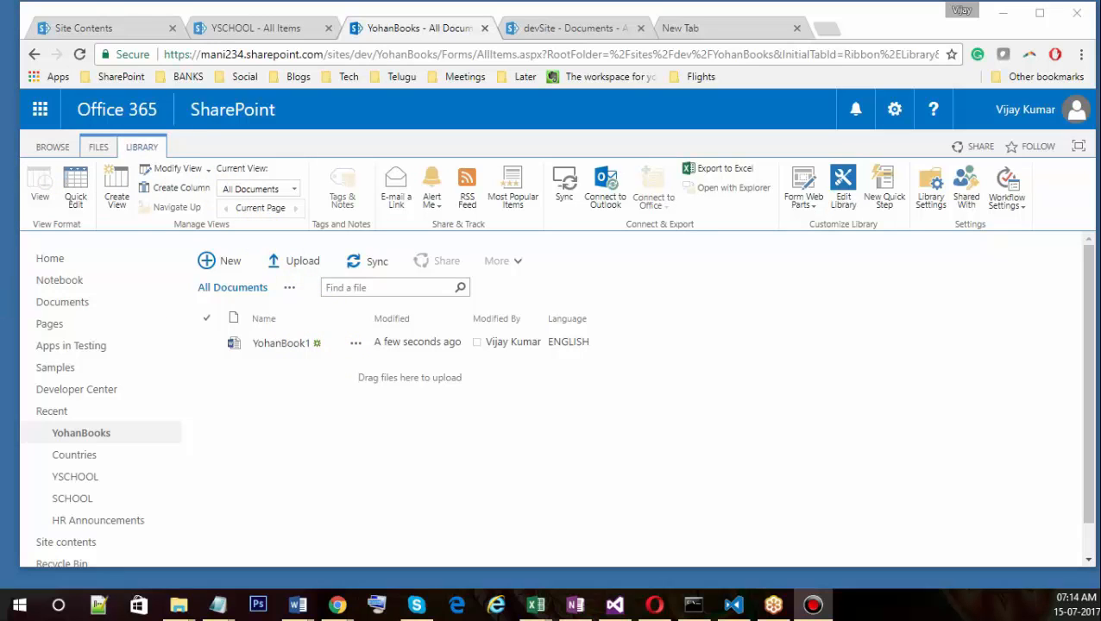
drag(315, 23, 571, 321)
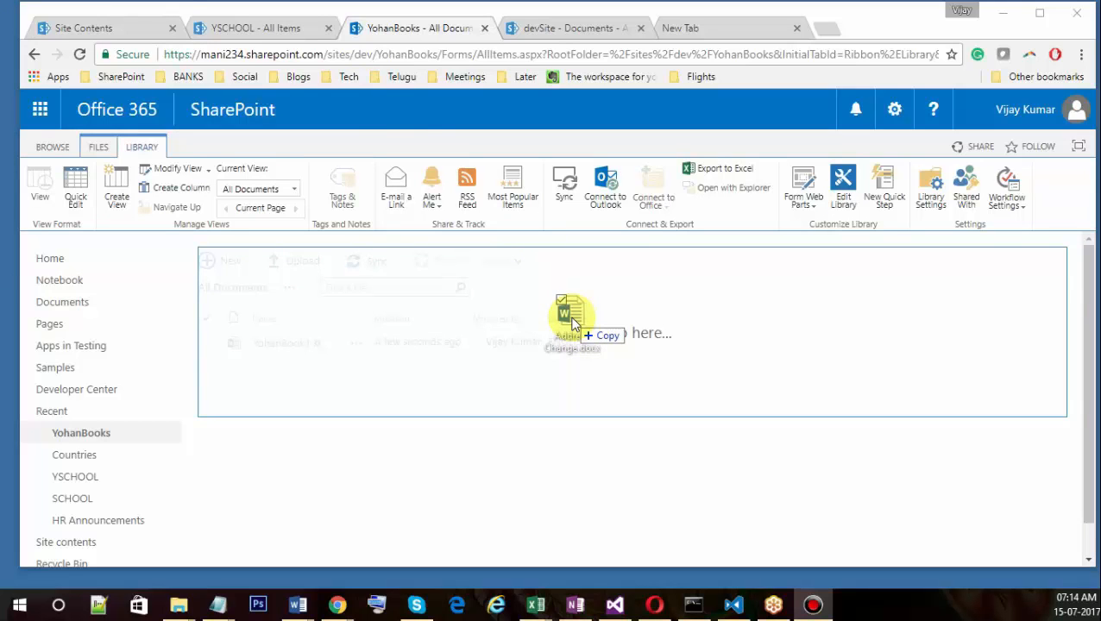
drag(571, 323, 570, 320)
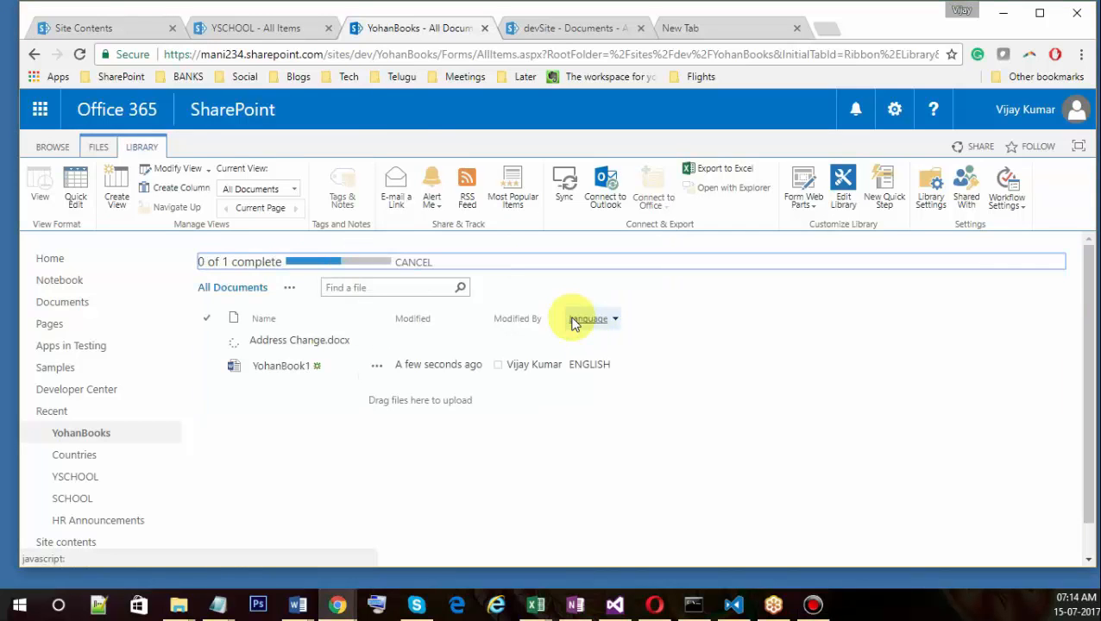
click(1040, 13)
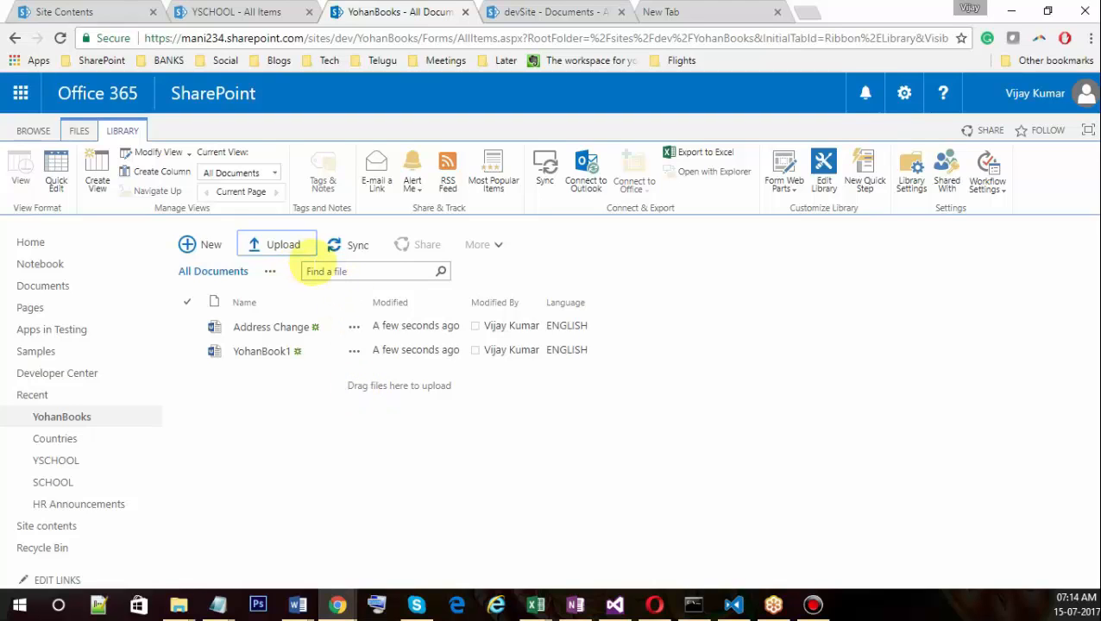
Open Address Change.docx in Word Online from the YohanBooks list.
click(274, 331)
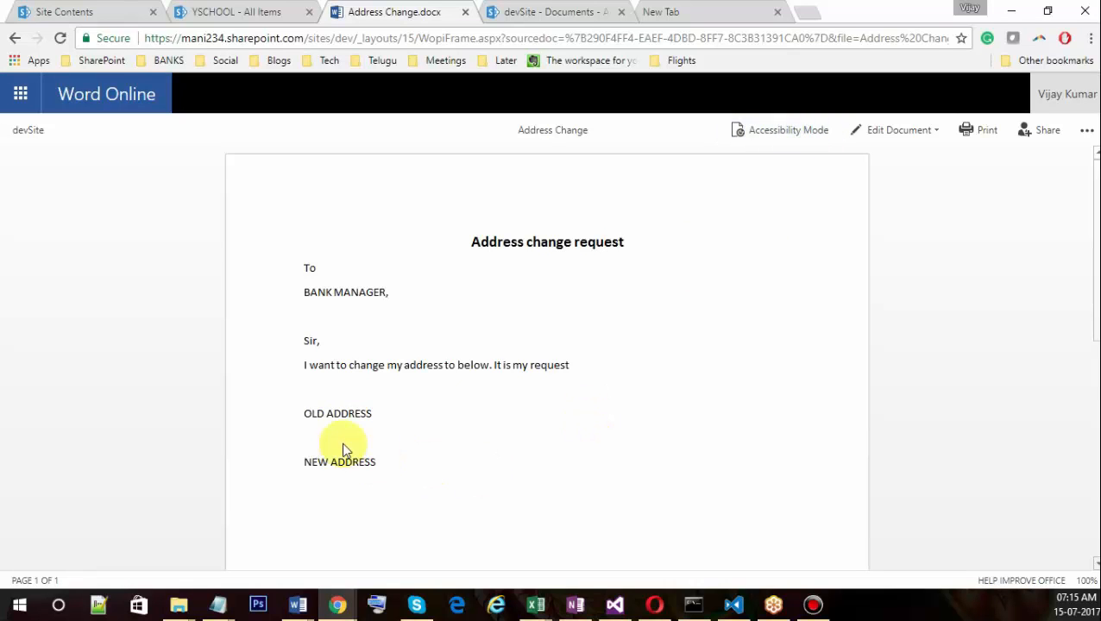
In edit mode, add the line 'Edited' below NEW ADDRESS, then go back to the YohanBooks library.
triple_click(369, 414)
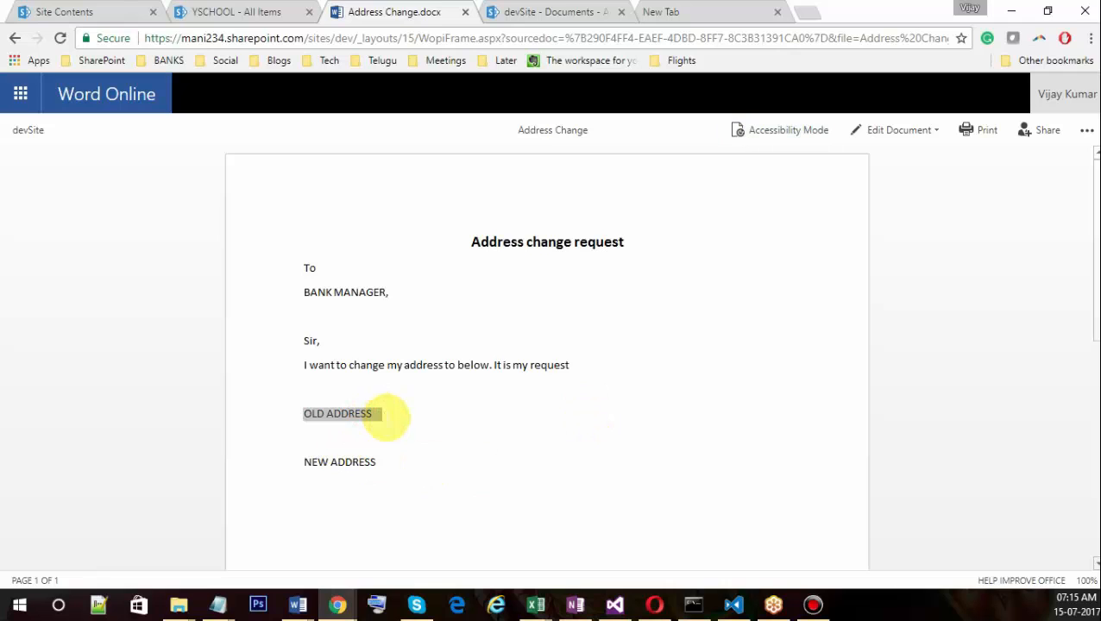
click(383, 413)
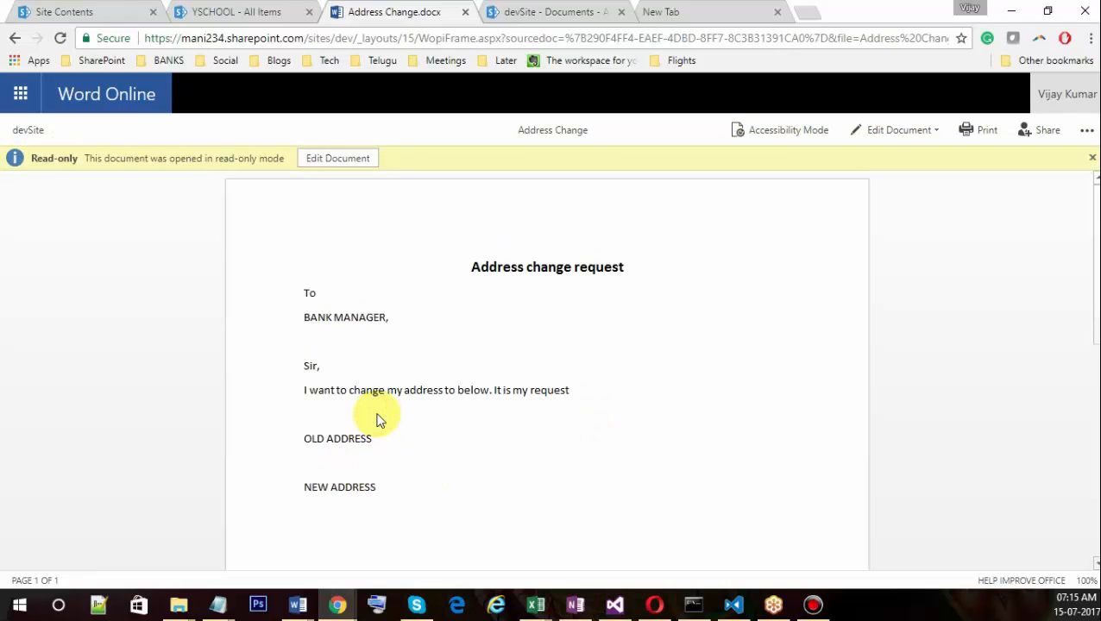
triple_click(372, 428)
click(339, 161)
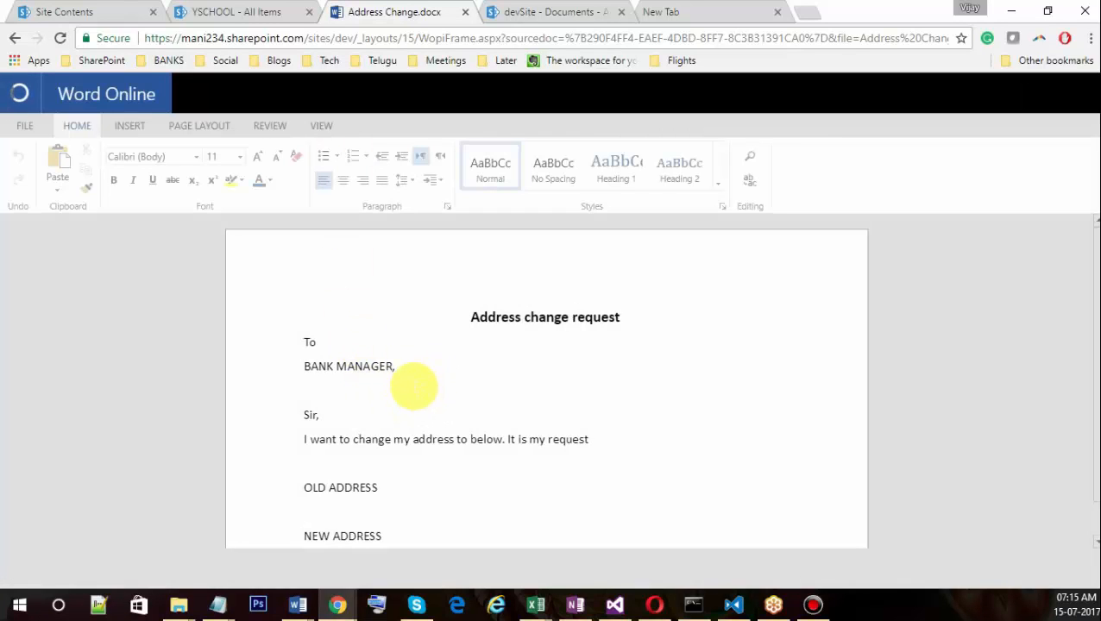
click(414, 518)
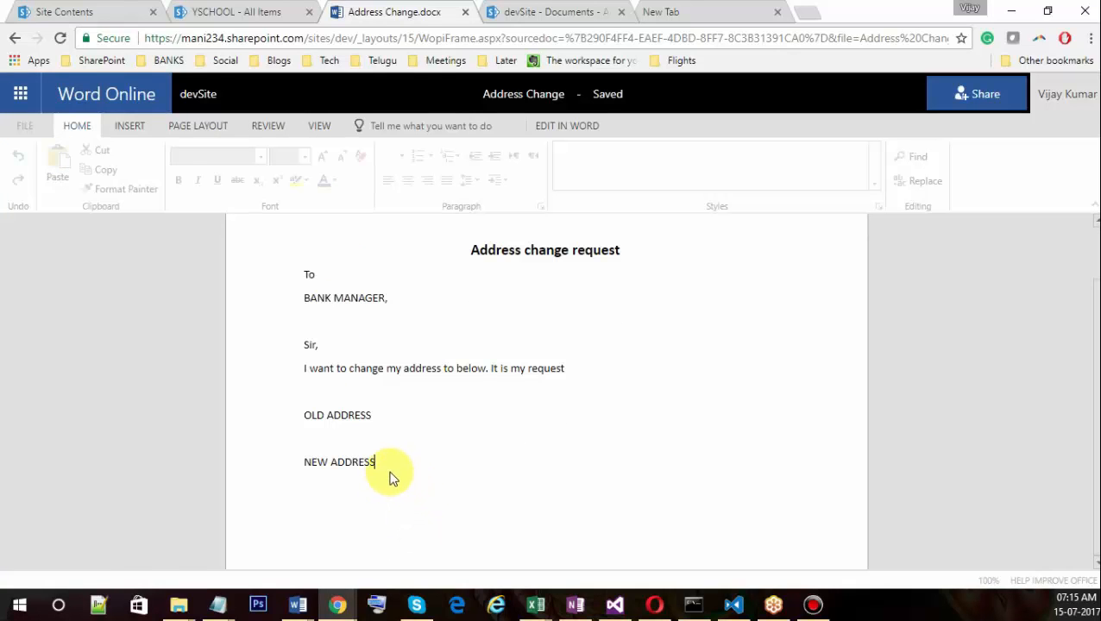
key(Return)
key(Return)
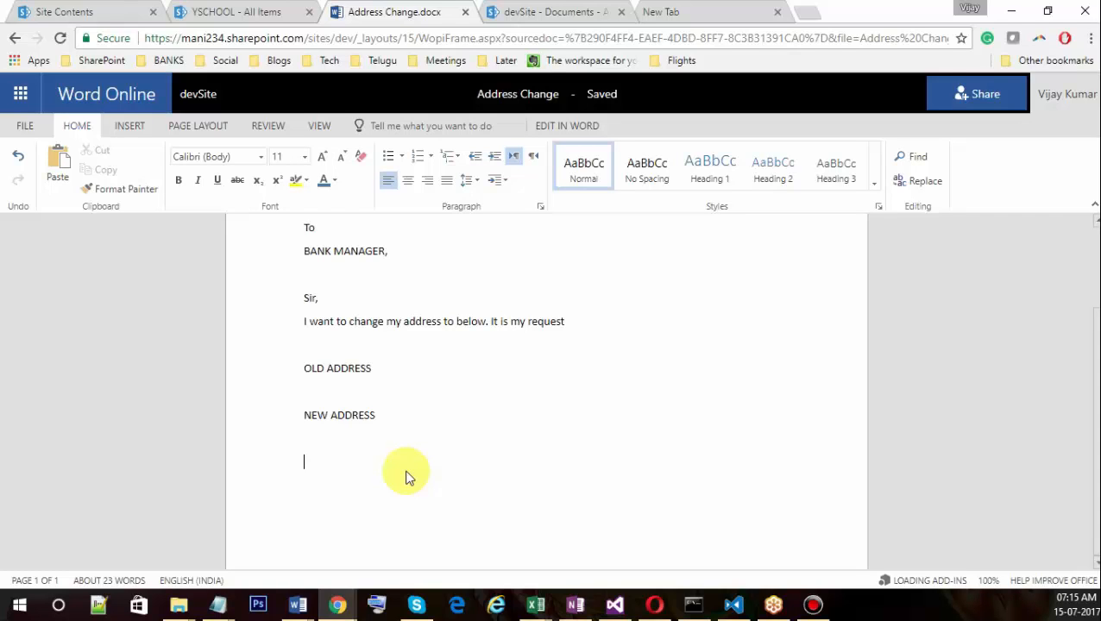
click(405, 472)
text(Edited)
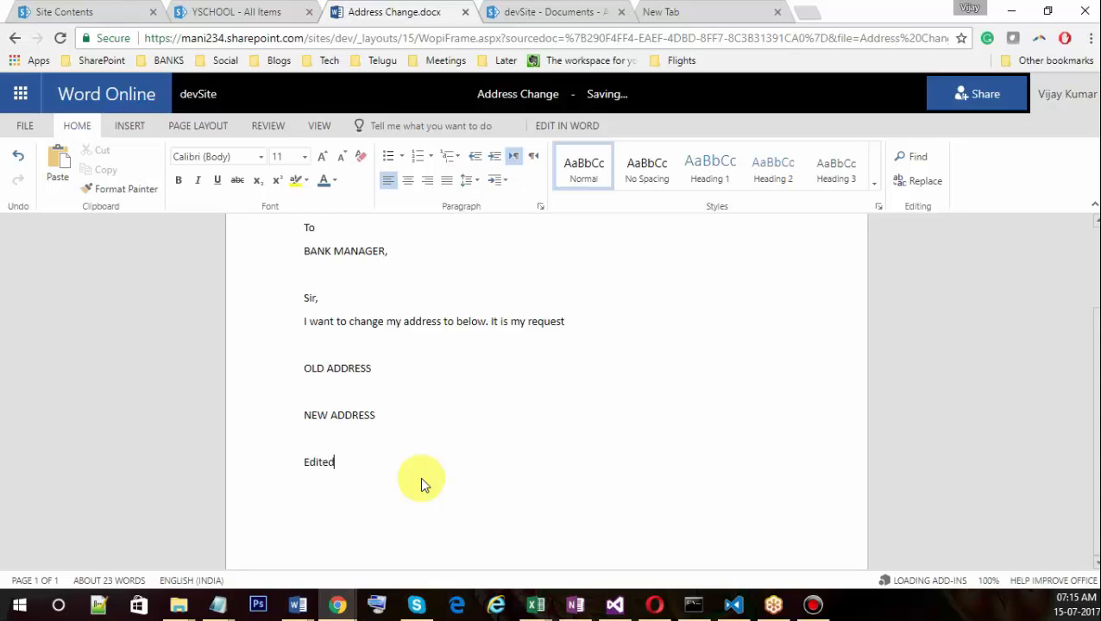
click(195, 95)
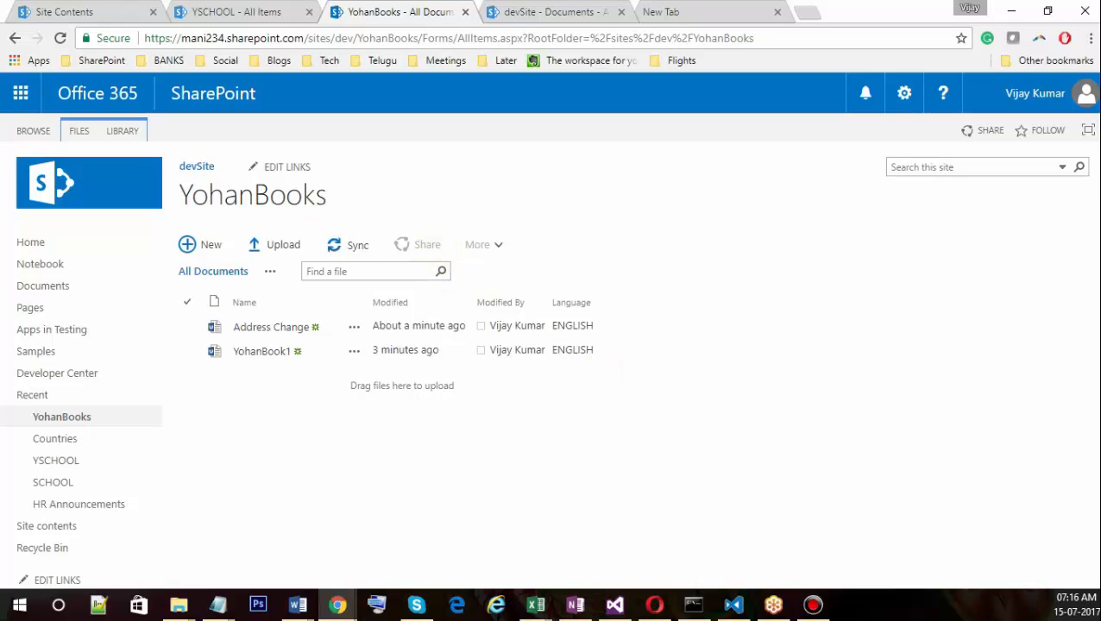
click(125, 143)
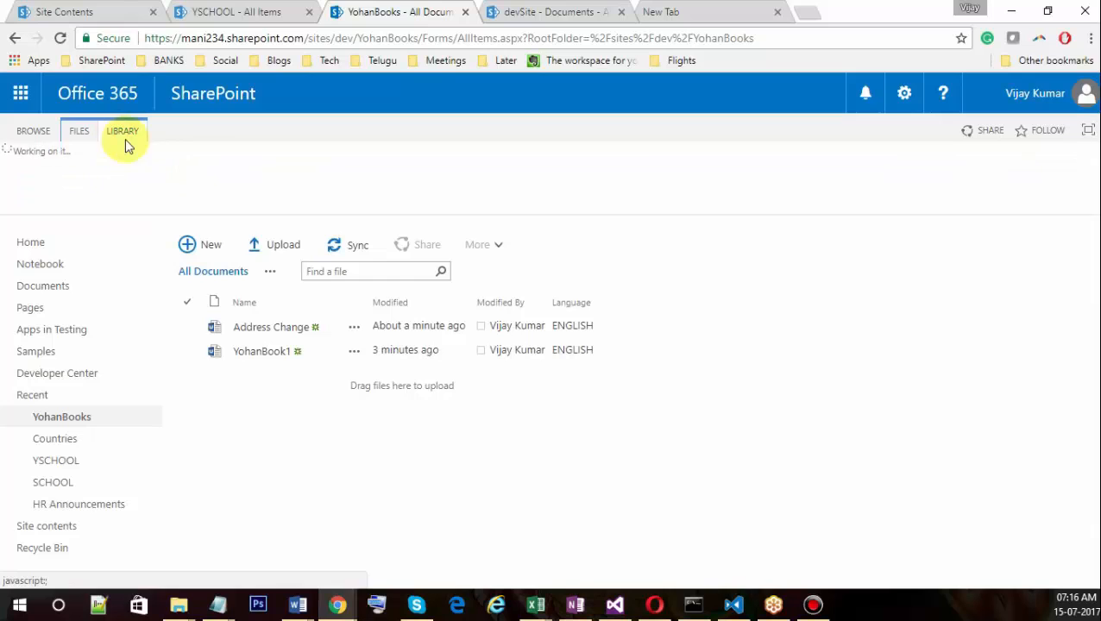
click(270, 271)
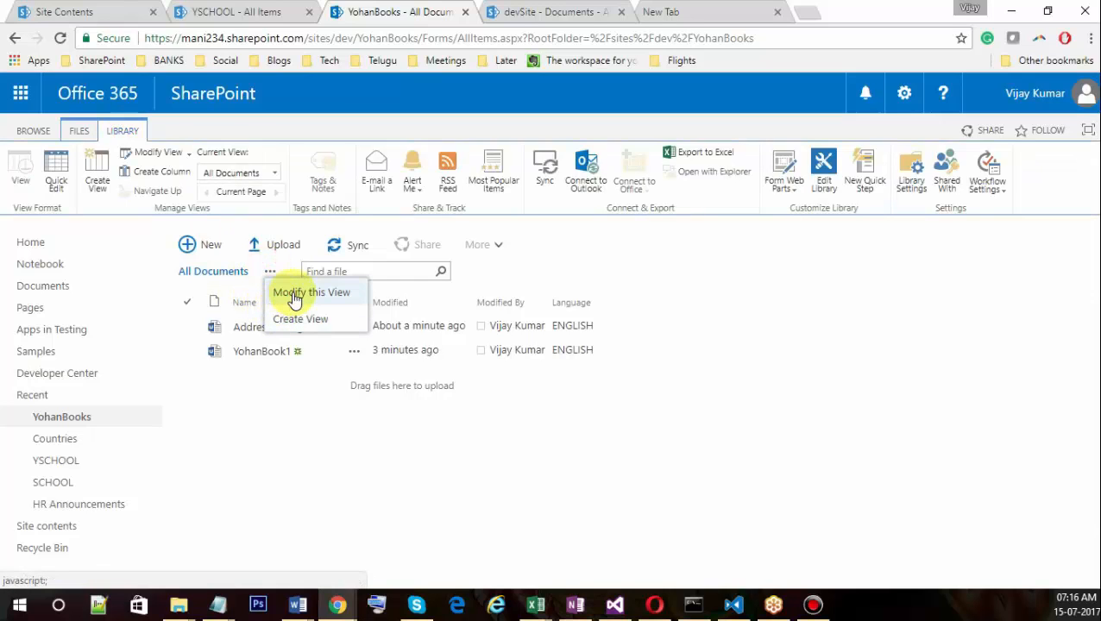
click(290, 295)
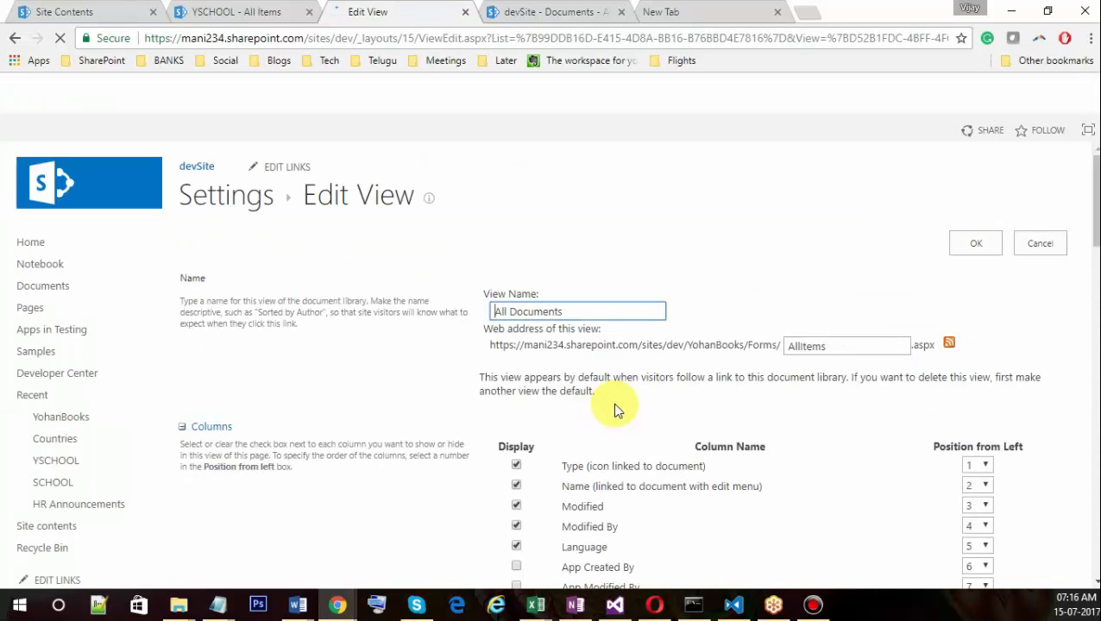
scroll(604, 414, down, 5)
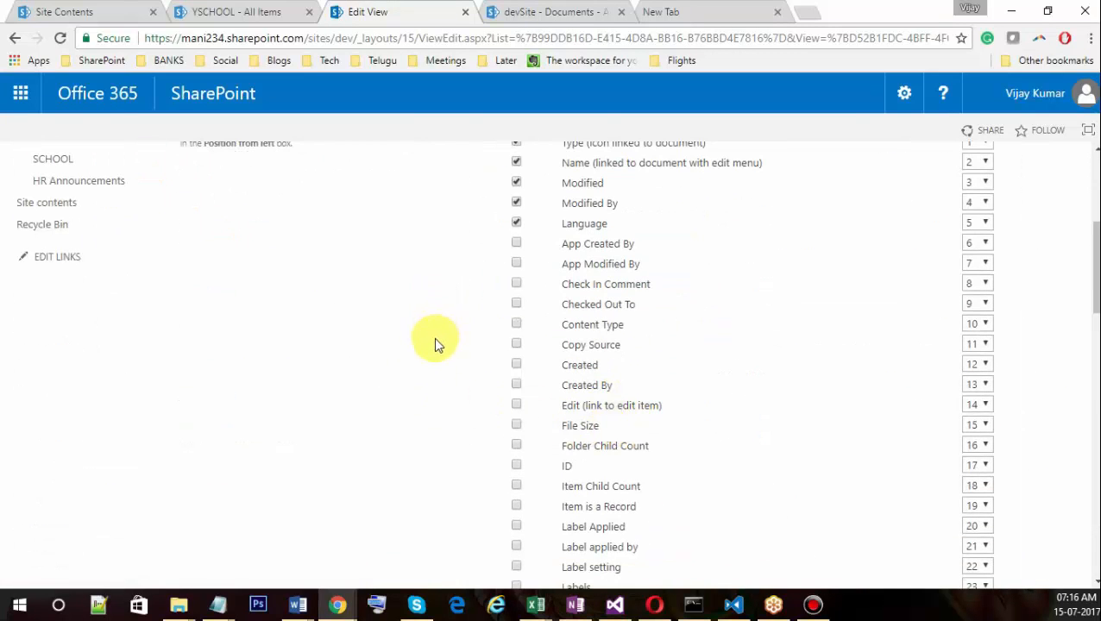
scroll(436, 367, down, 8)
scroll(233, 284, up, 9)
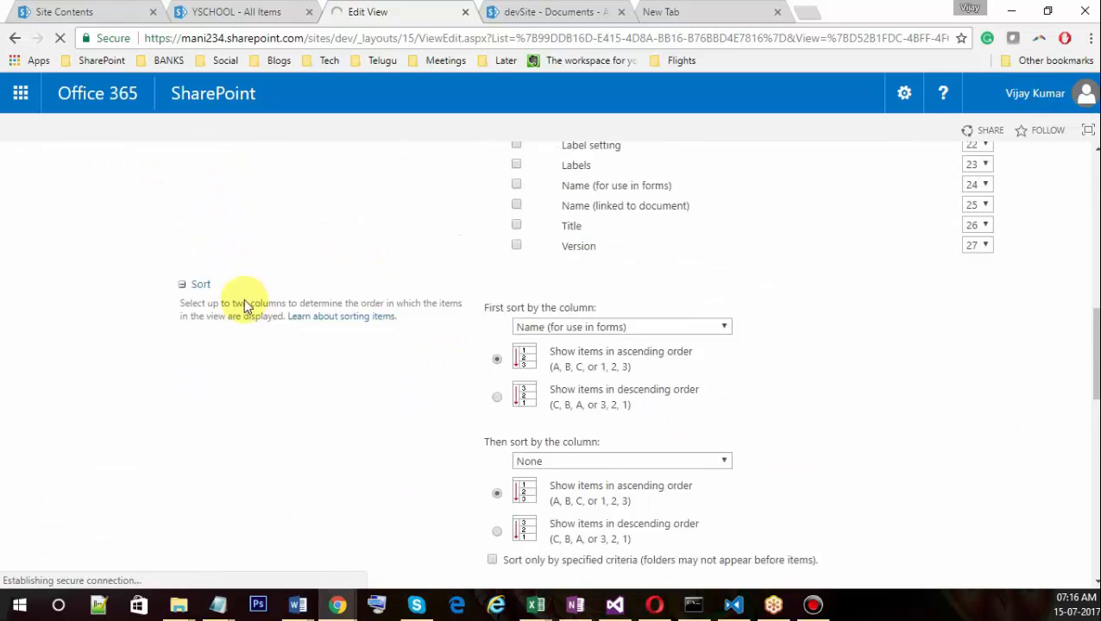
scroll(222, 285, down, 3)
scroll(228, 294, down, 5)
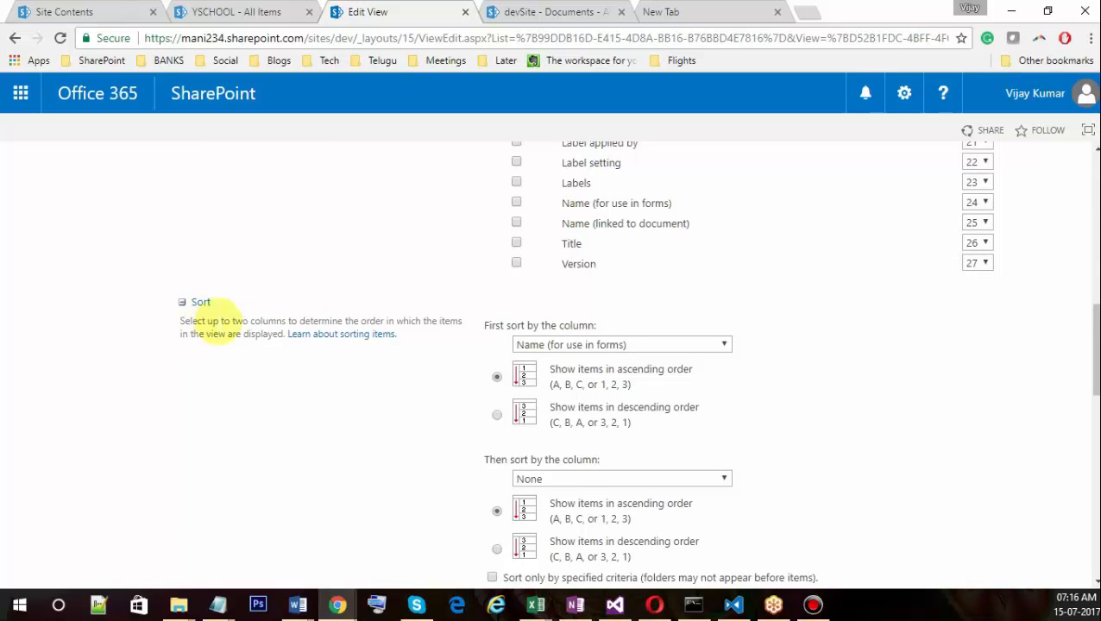
scroll(207, 302, up, 2)
scroll(204, 304, down, 4)
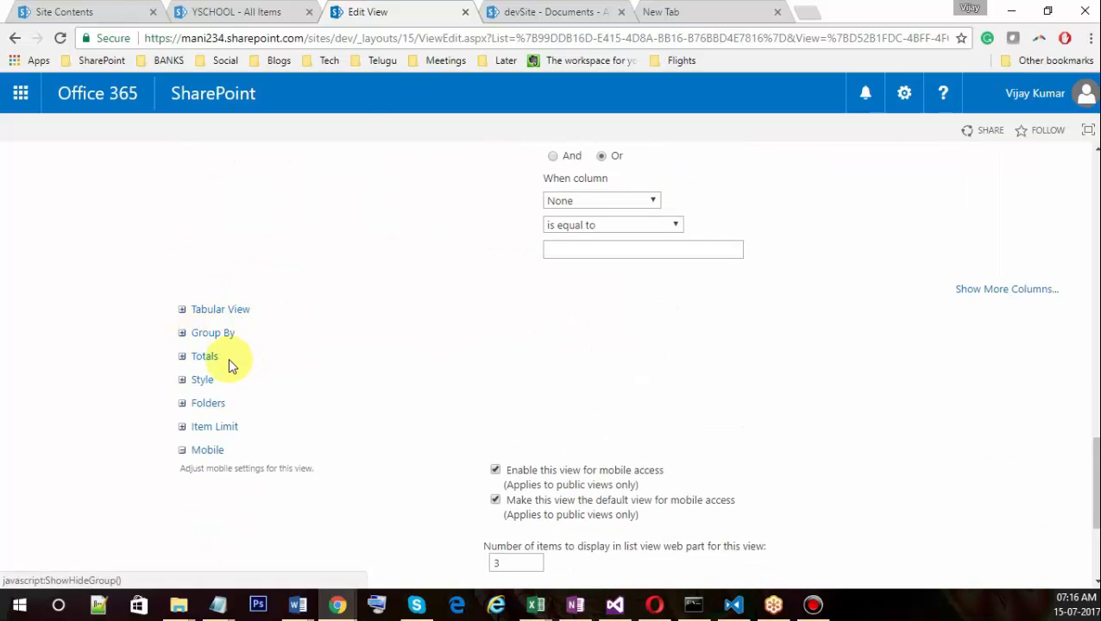
scroll(411, 487, down, 3)
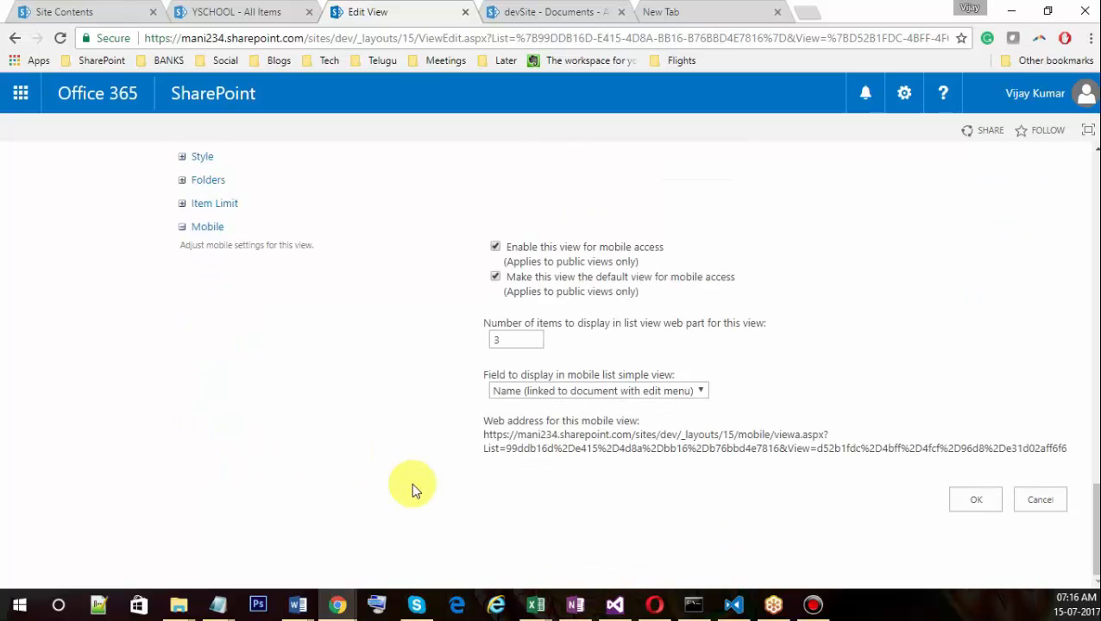
click(1041, 501)
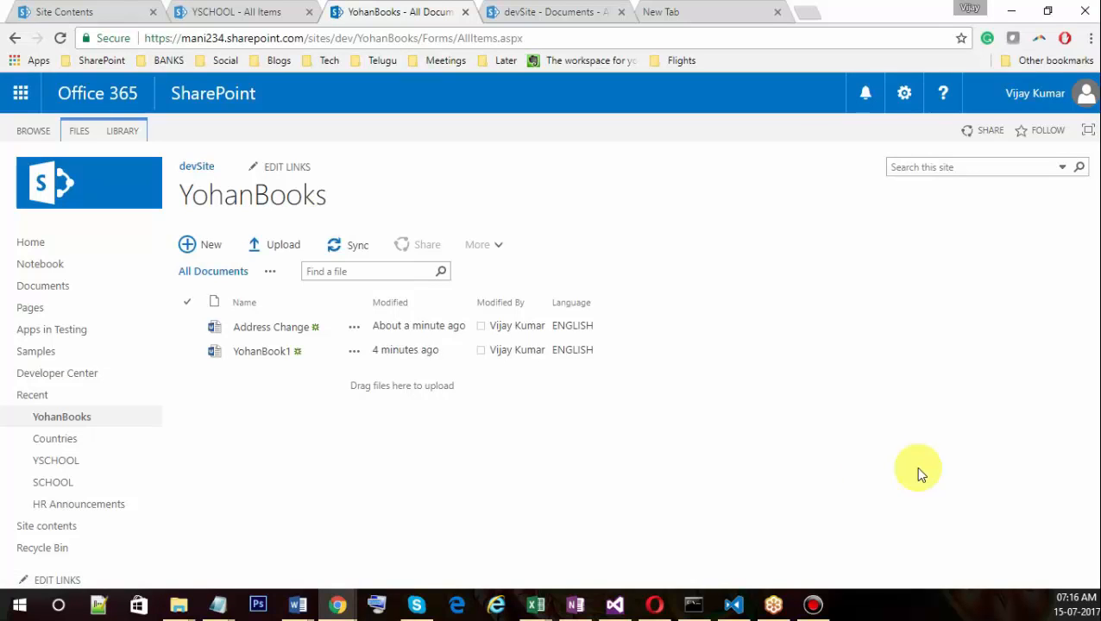
click(270, 271)
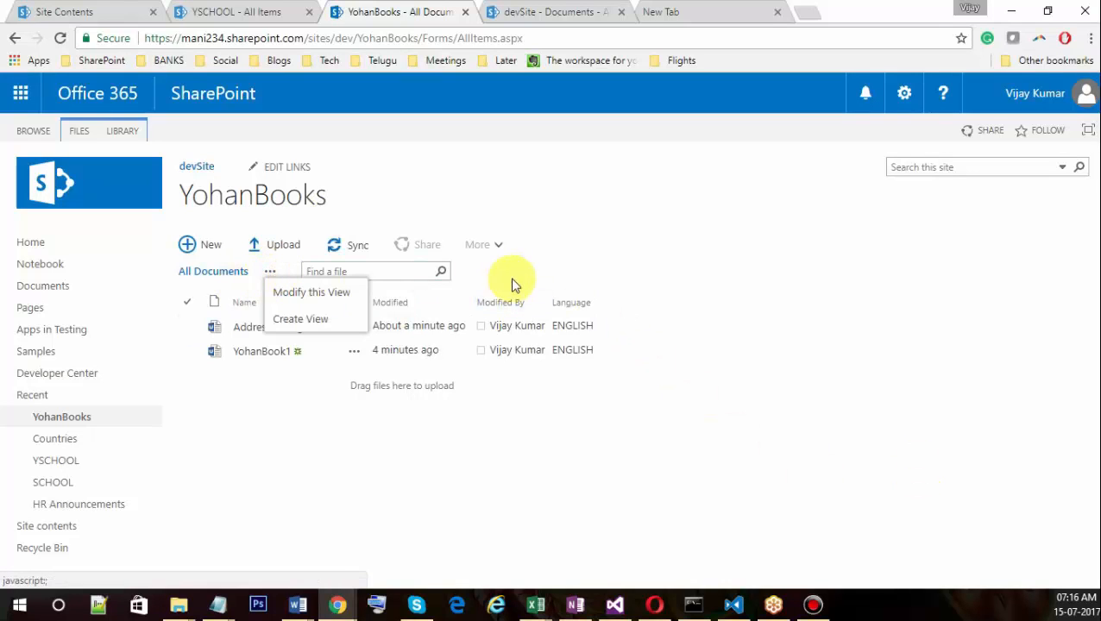
Cancel the unneeded Create Column dialog and open the Address Change.docx details callout.
click(548, 265)
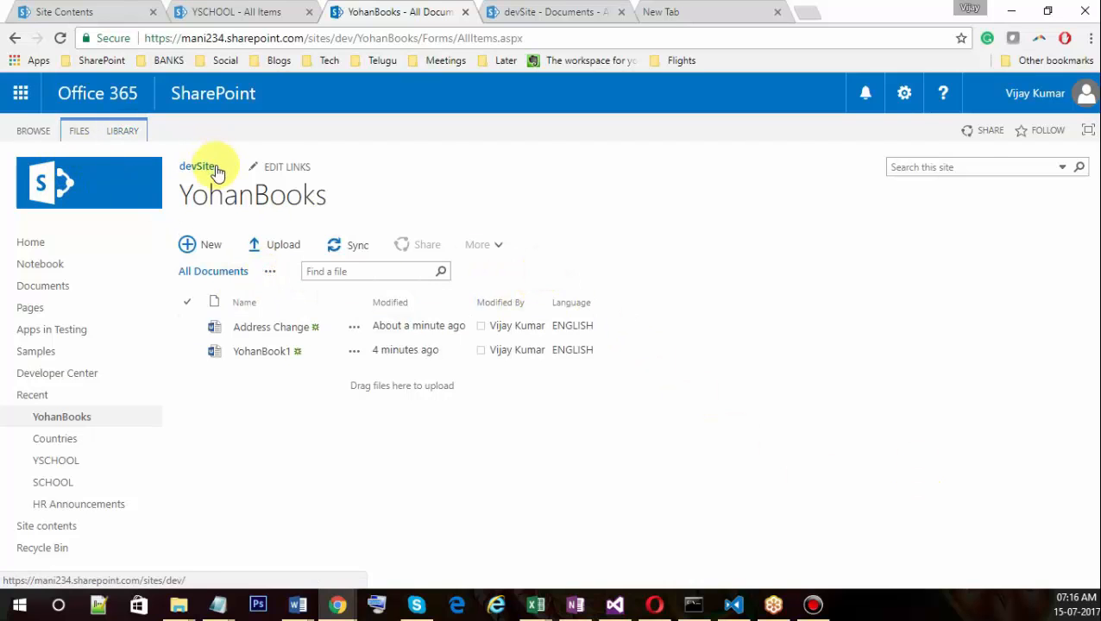
click(122, 130)
click(157, 172)
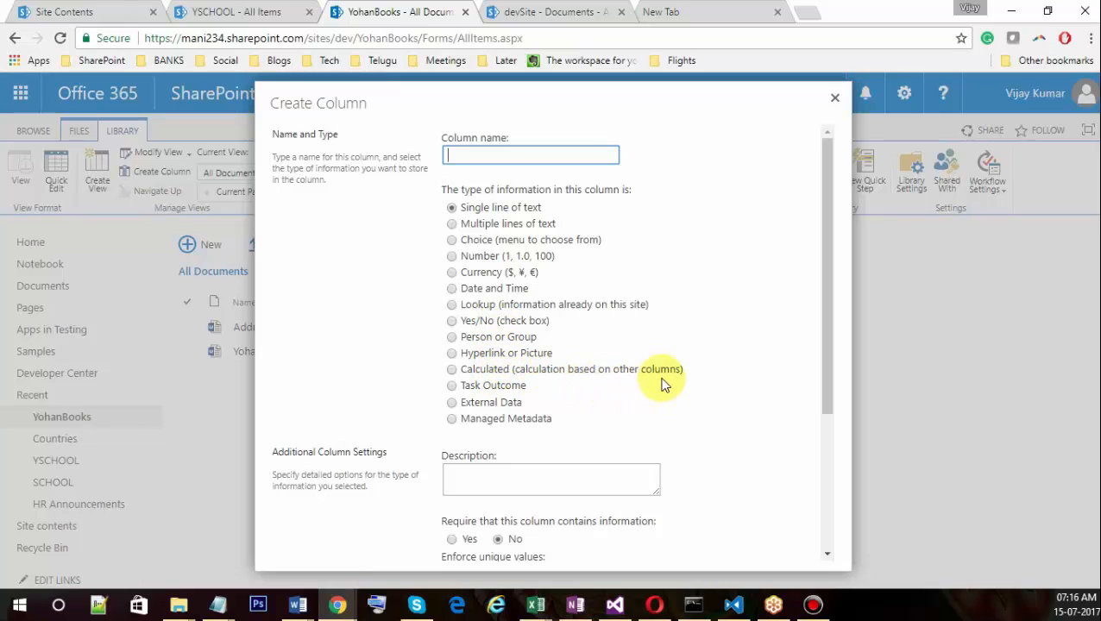
scroll(601, 389, down, 3)
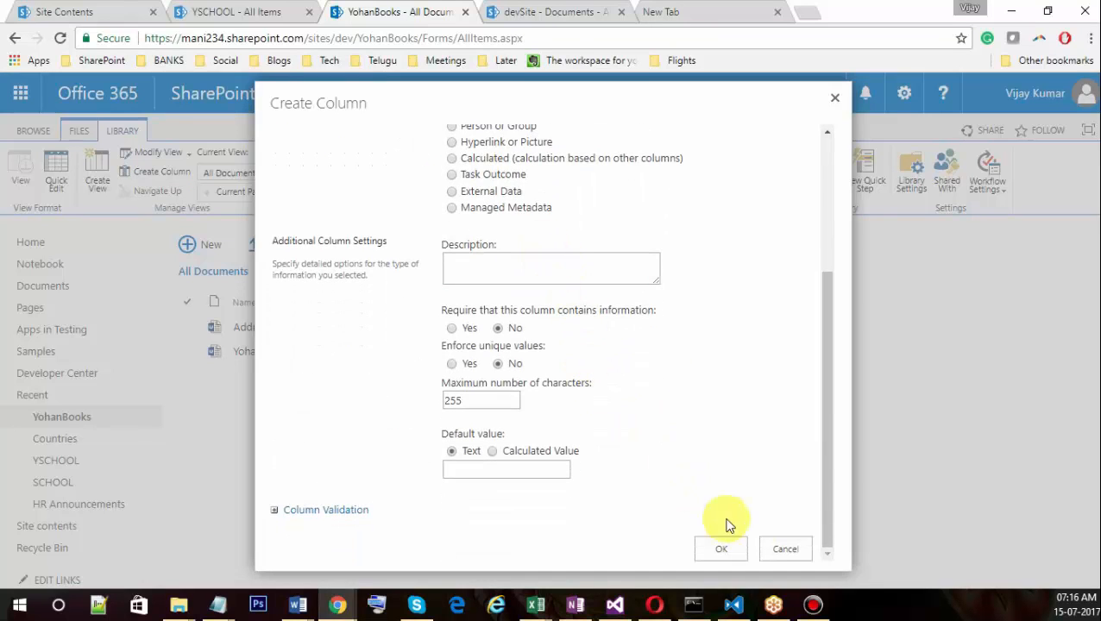
click(779, 549)
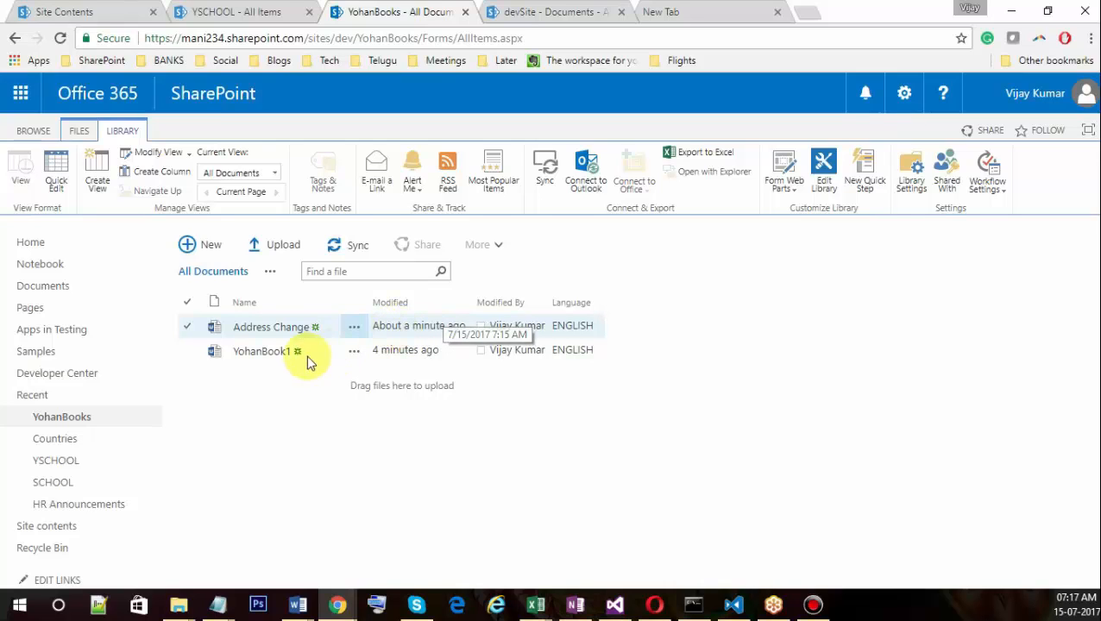
click(352, 333)
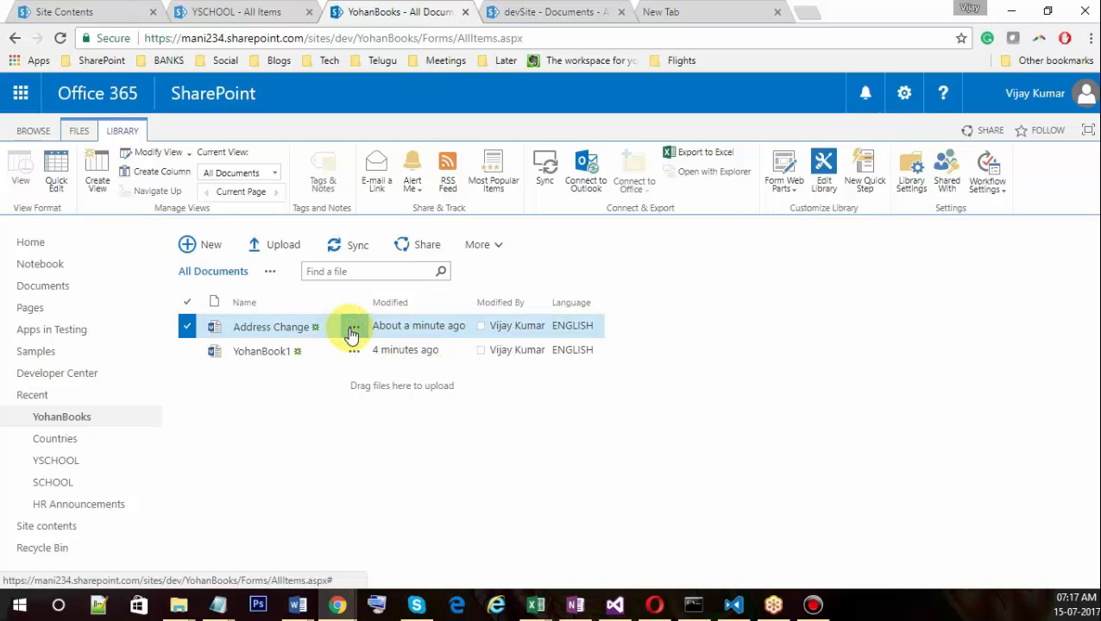
click(353, 333)
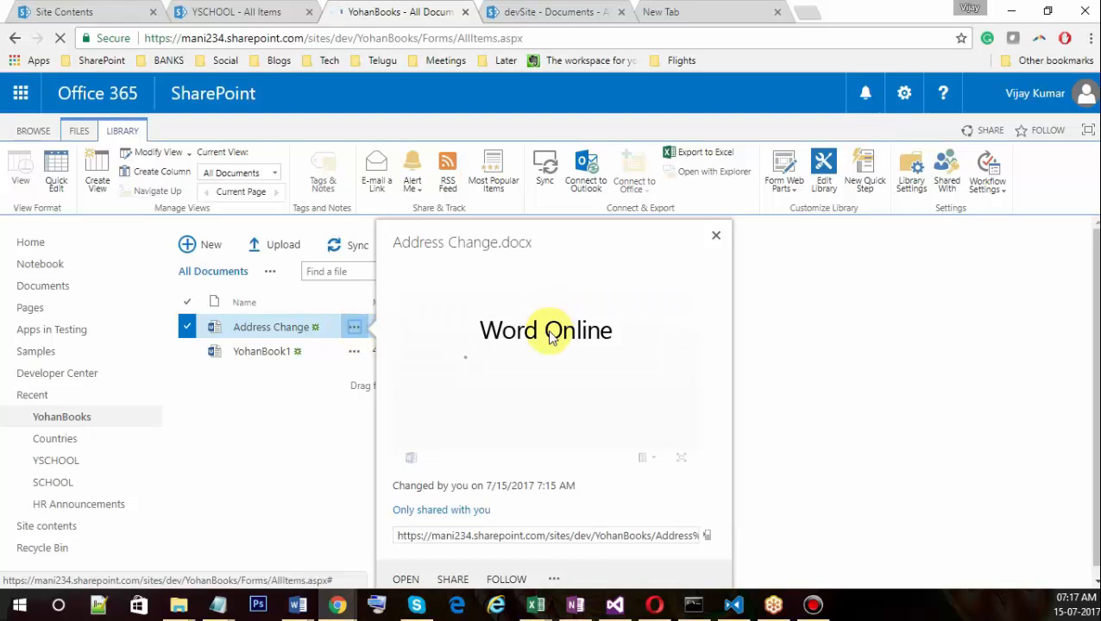
Select the full Address Change.docx link in the callout and open the preview's view options.
scroll(549, 334, down, 3)
scroll(549, 340, up, 3)
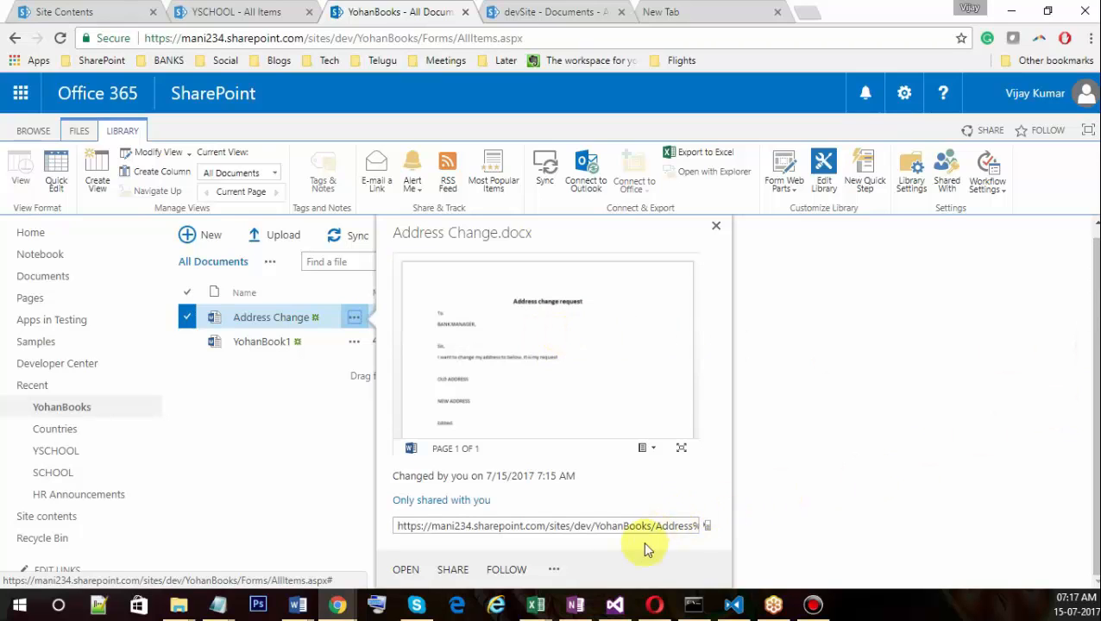
click(412, 526)
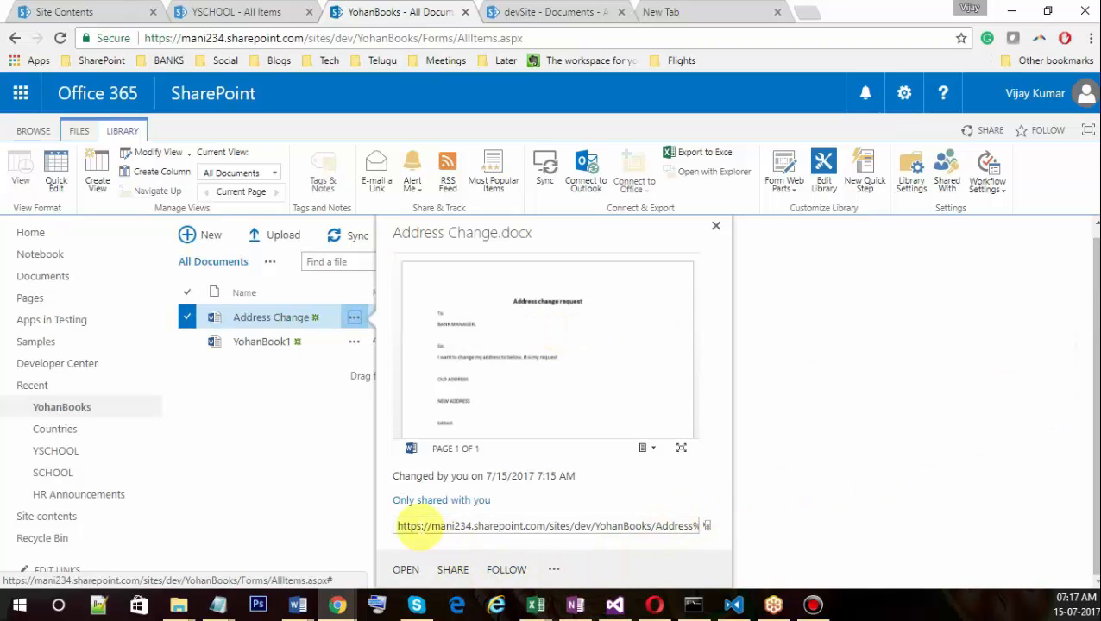
click(419, 527)
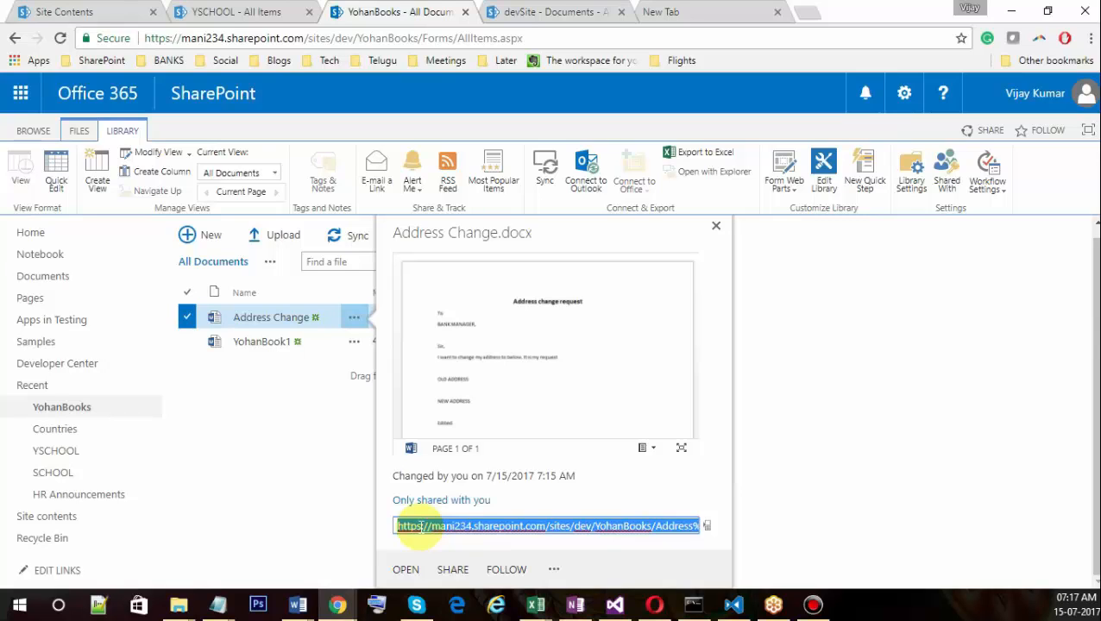
click(653, 448)
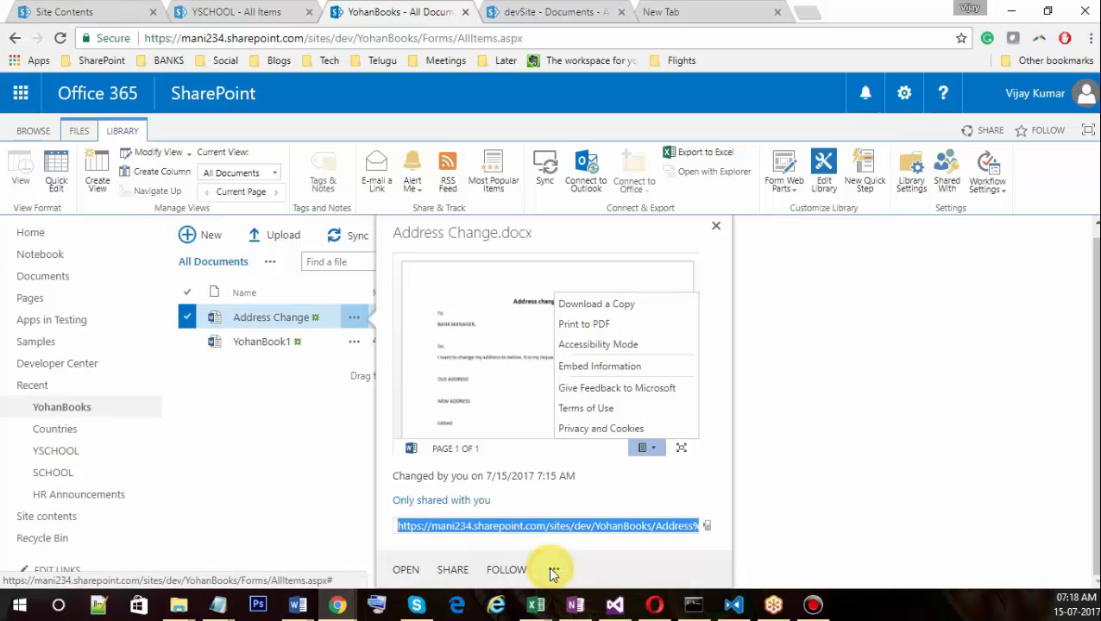
Open the Address Change.docx actions menu with Open in Word, Download, Share and more.
click(553, 574)
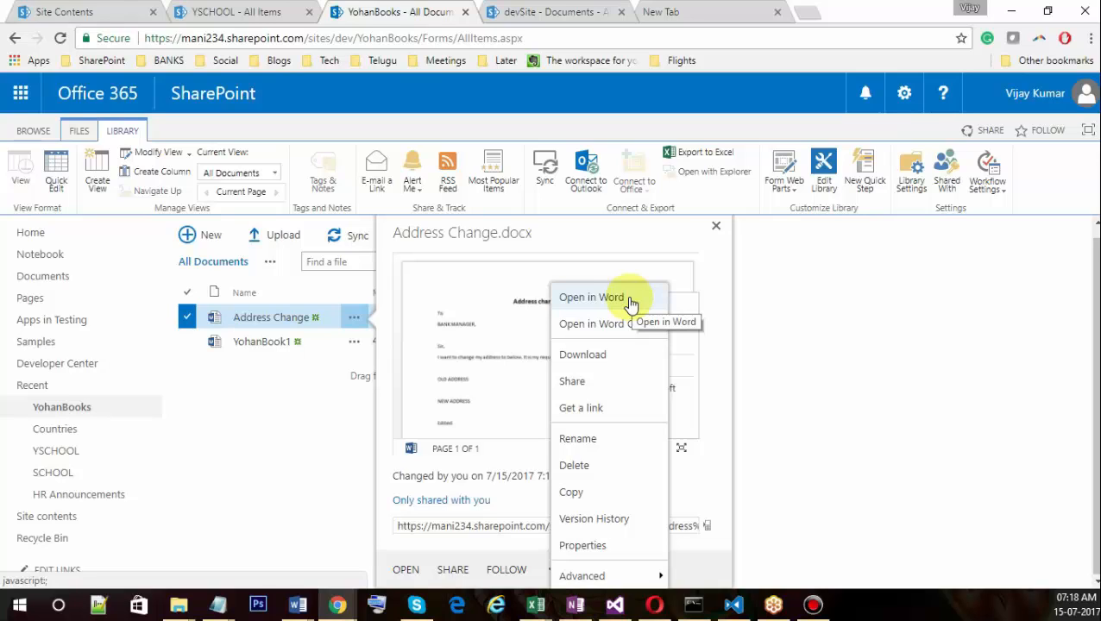
click(20, 608)
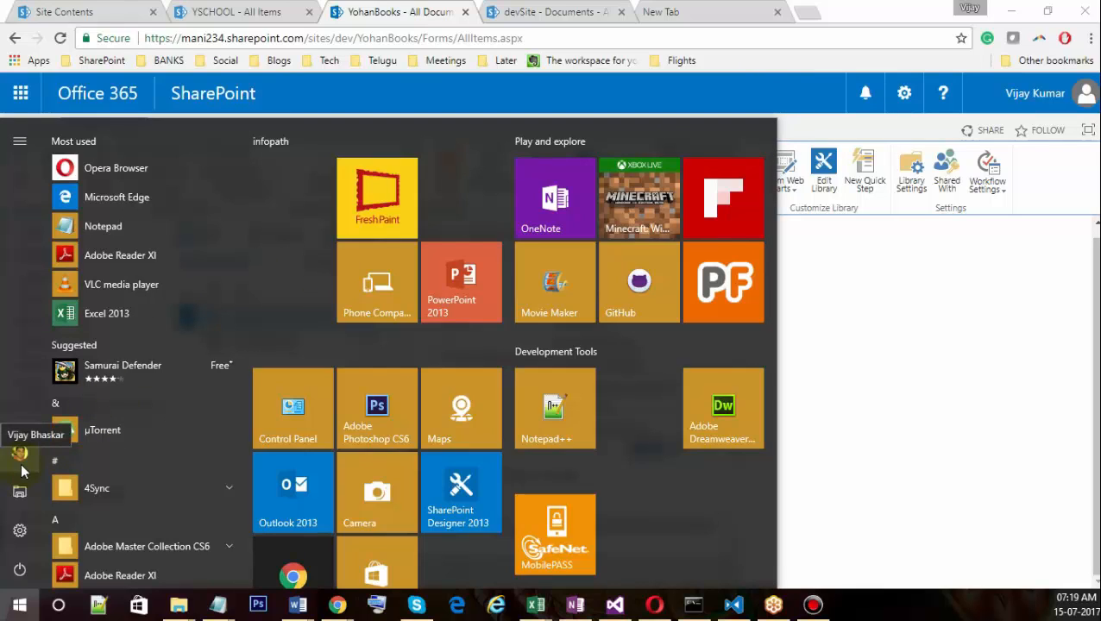
click(1095, 318)
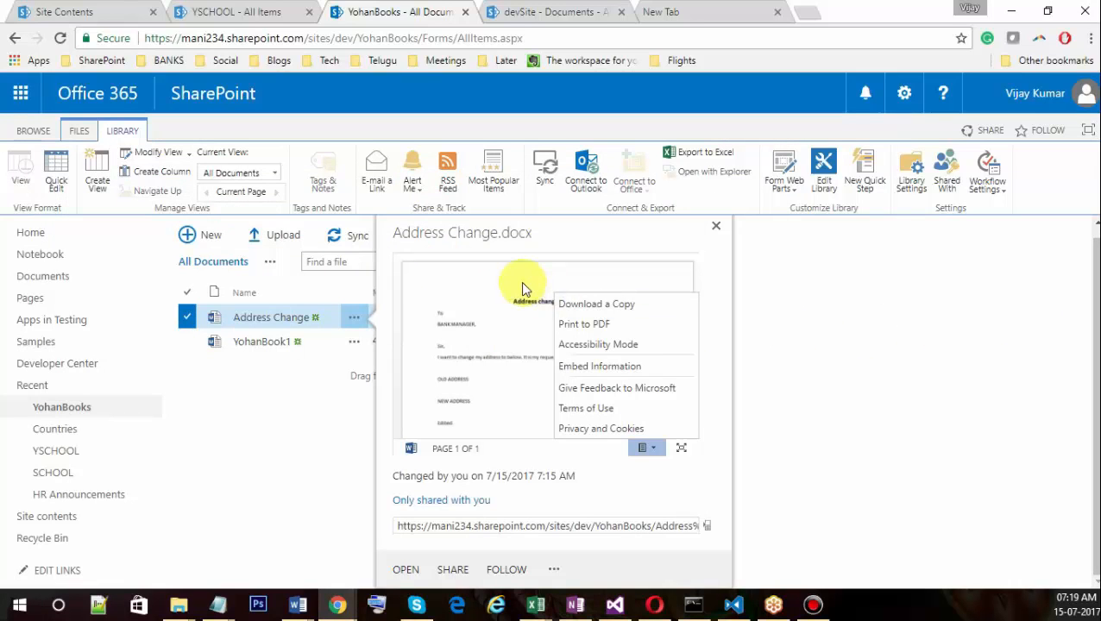
click(552, 572)
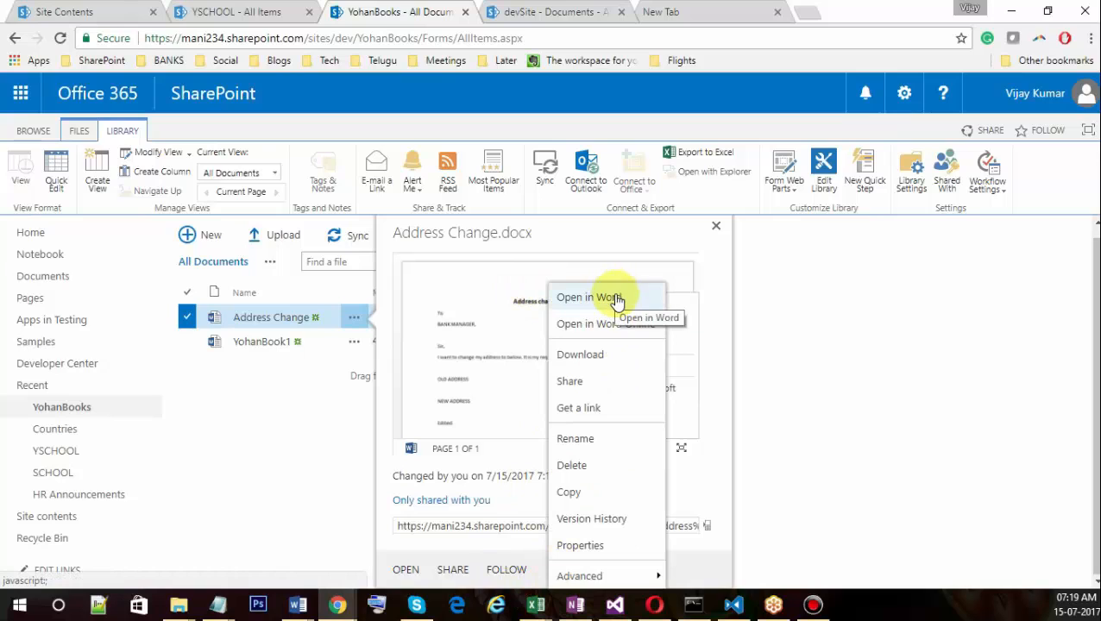
Send Address Change.docx to desktop Word, allowing the Office launch and retrying until sign-in appears.
click(589, 298)
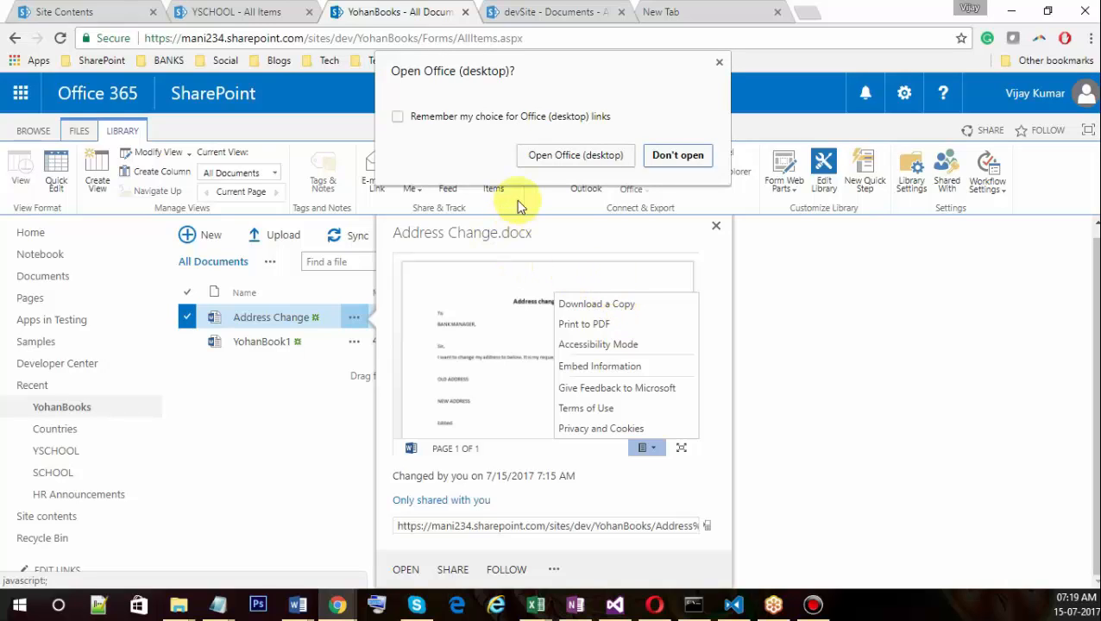
click(565, 156)
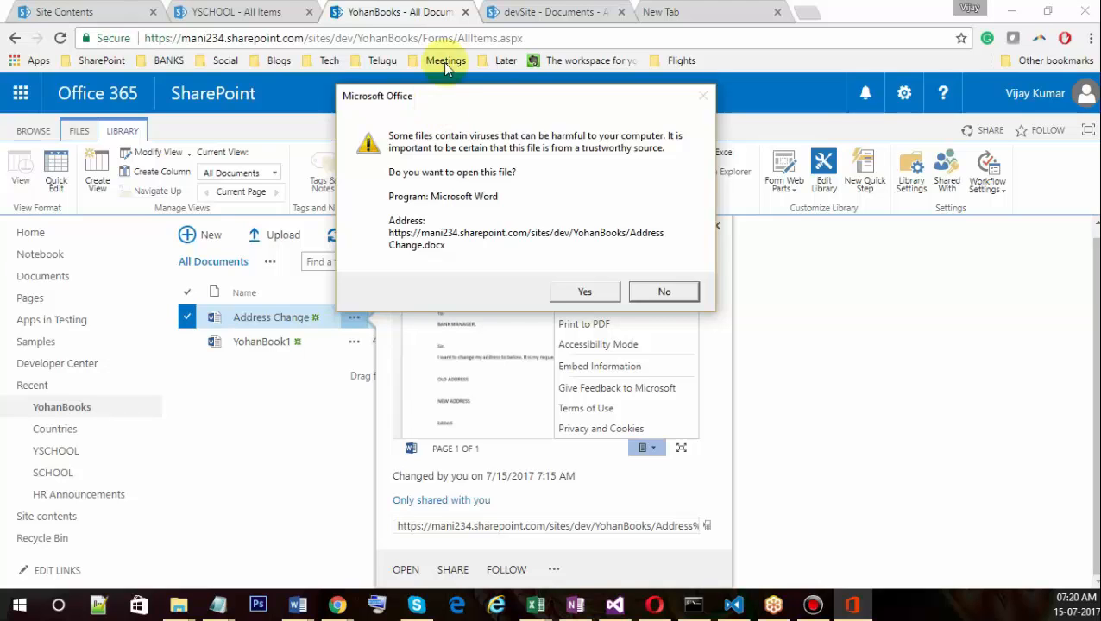
click(579, 292)
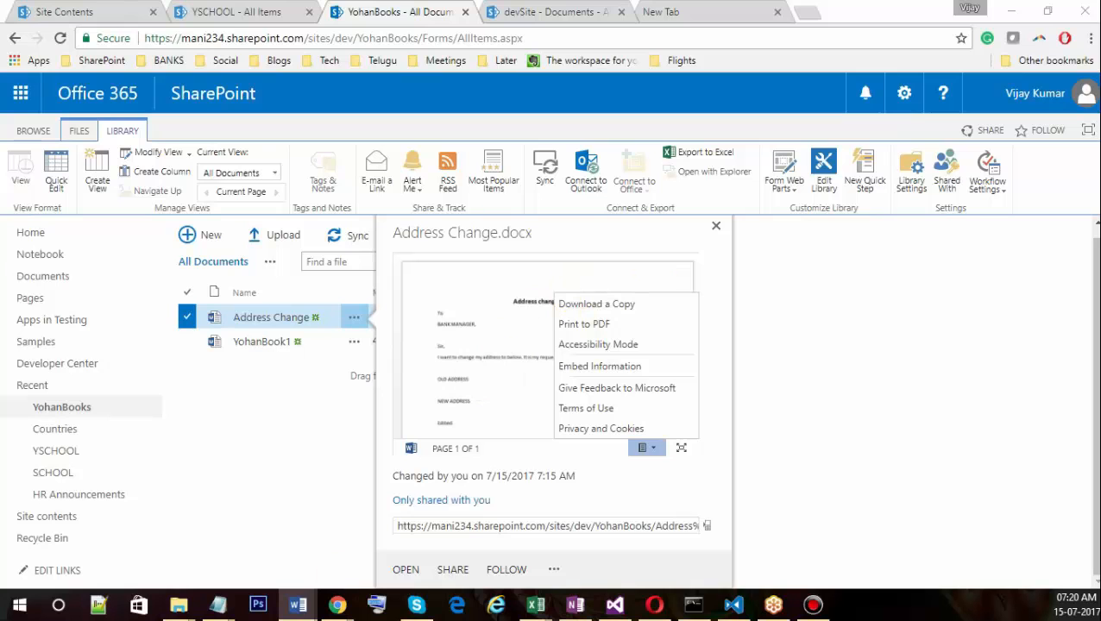
mouse_move(1099, 605)
click(553, 570)
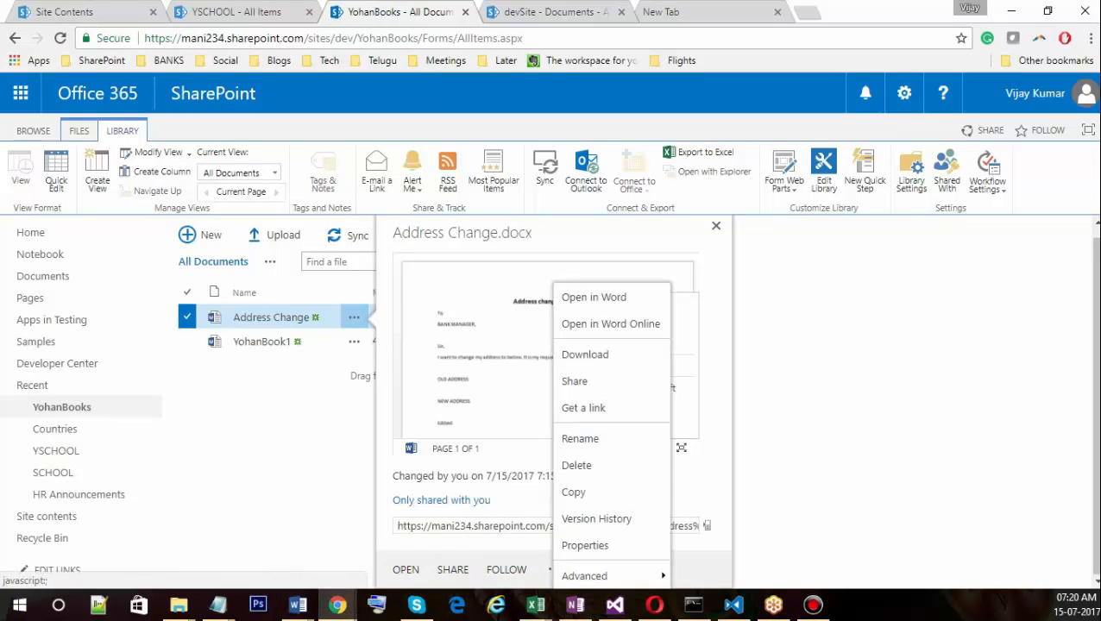
click(613, 296)
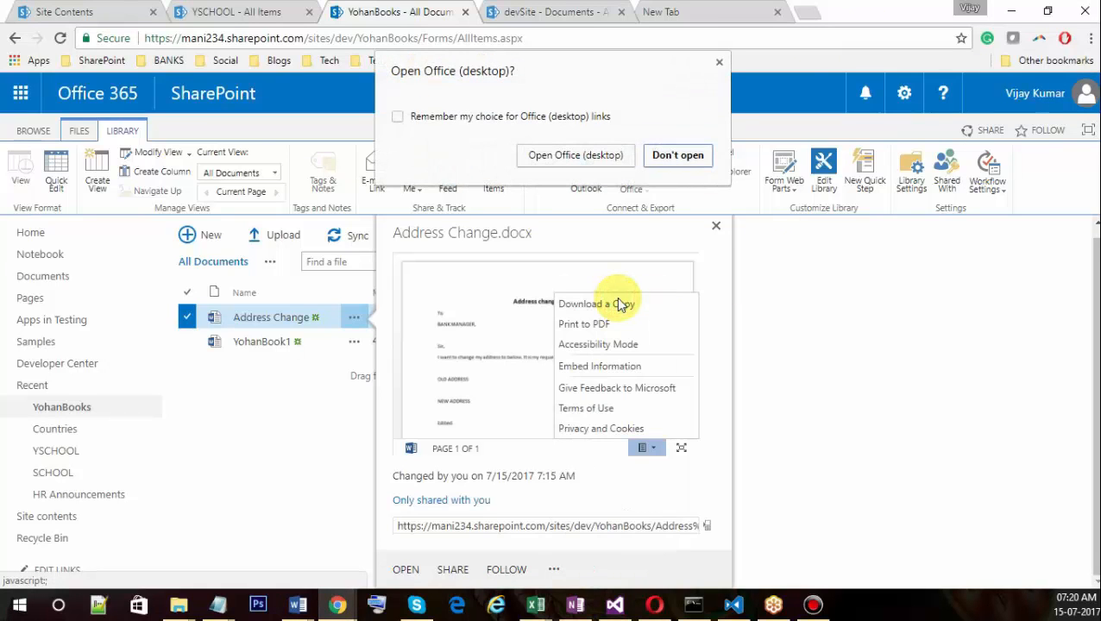
click(598, 160)
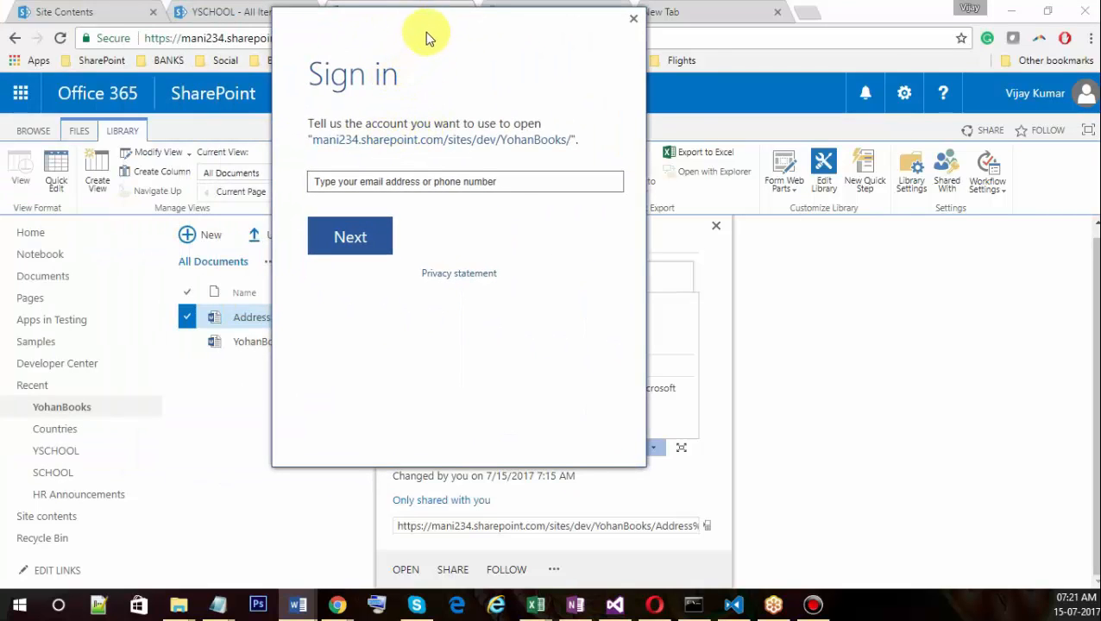
Sign in with the admin account e-mail and password, with Keep me signed in turned off.
drag(425, 29, 491, 55)
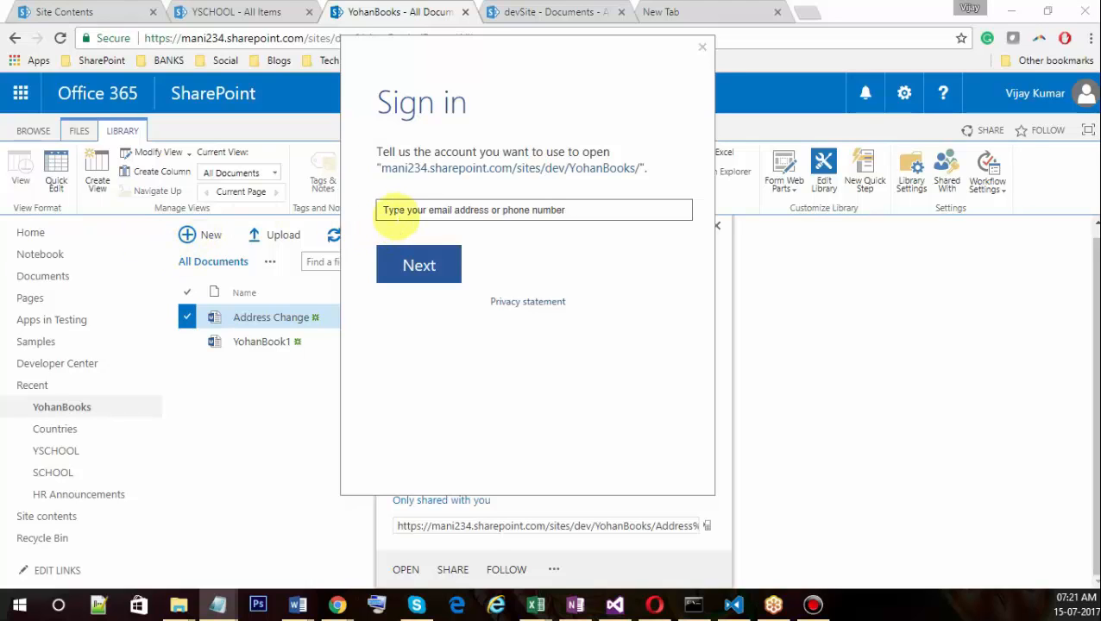
click(398, 209)
key(ctrl+v)
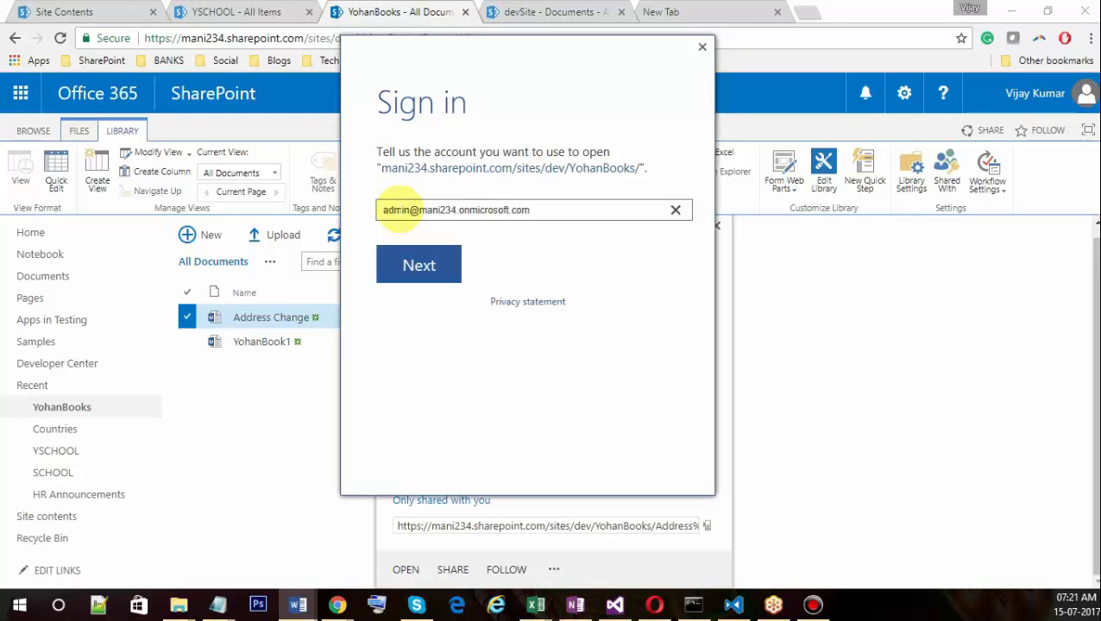
click(436, 280)
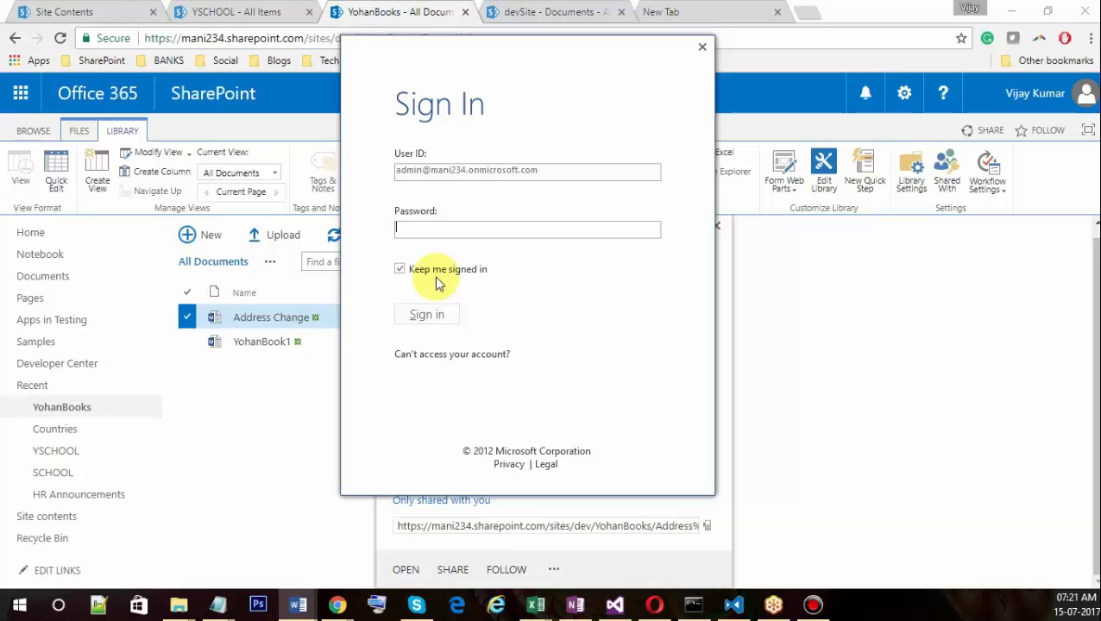
click(423, 274)
click(435, 229)
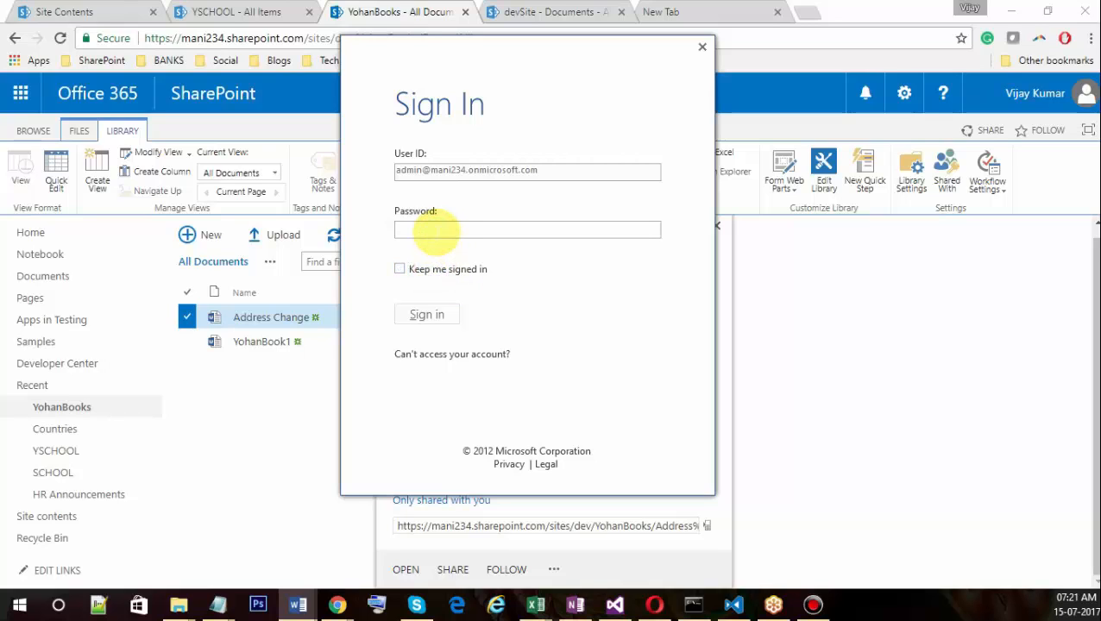
text(******)
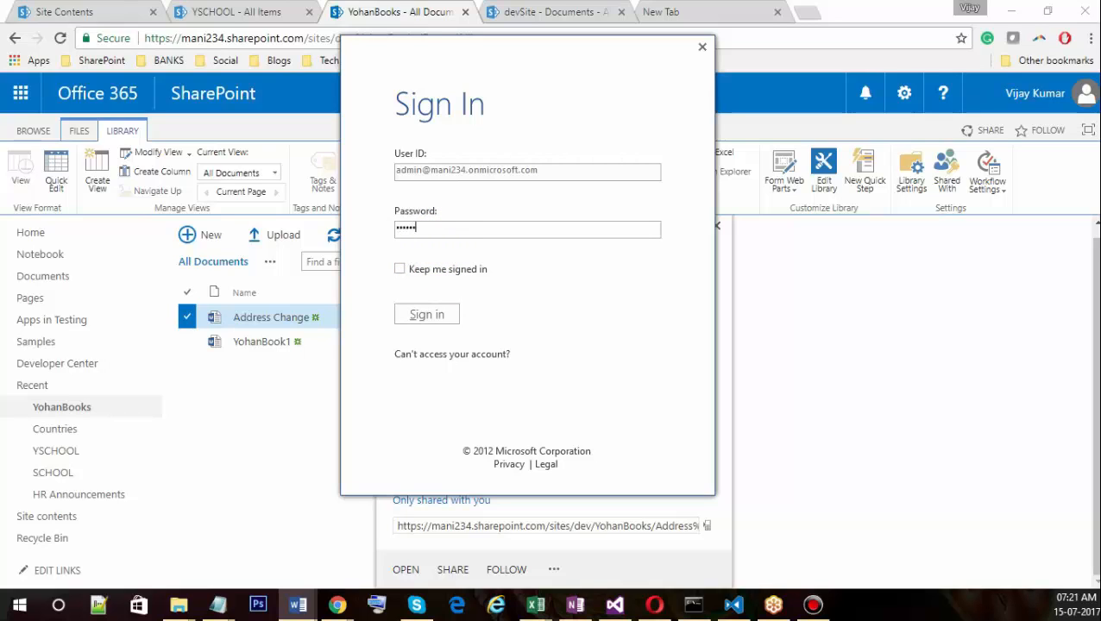
text(***)
click(423, 317)
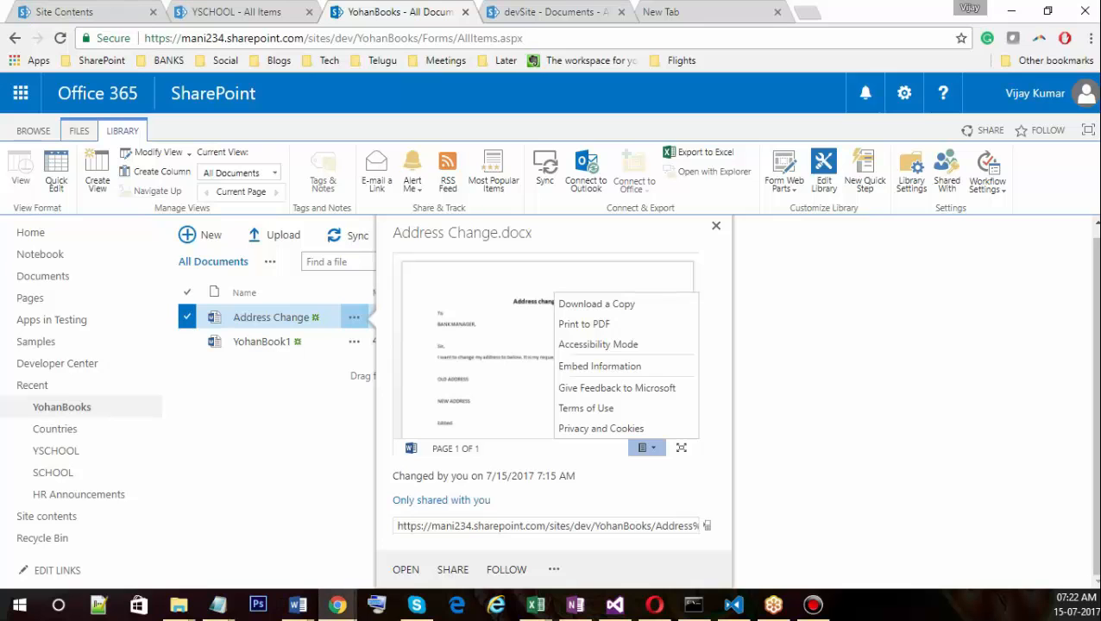
Launch Address Change from the YohanBooks library in Word and bring its Protected View window onscreen.
click(337, 604)
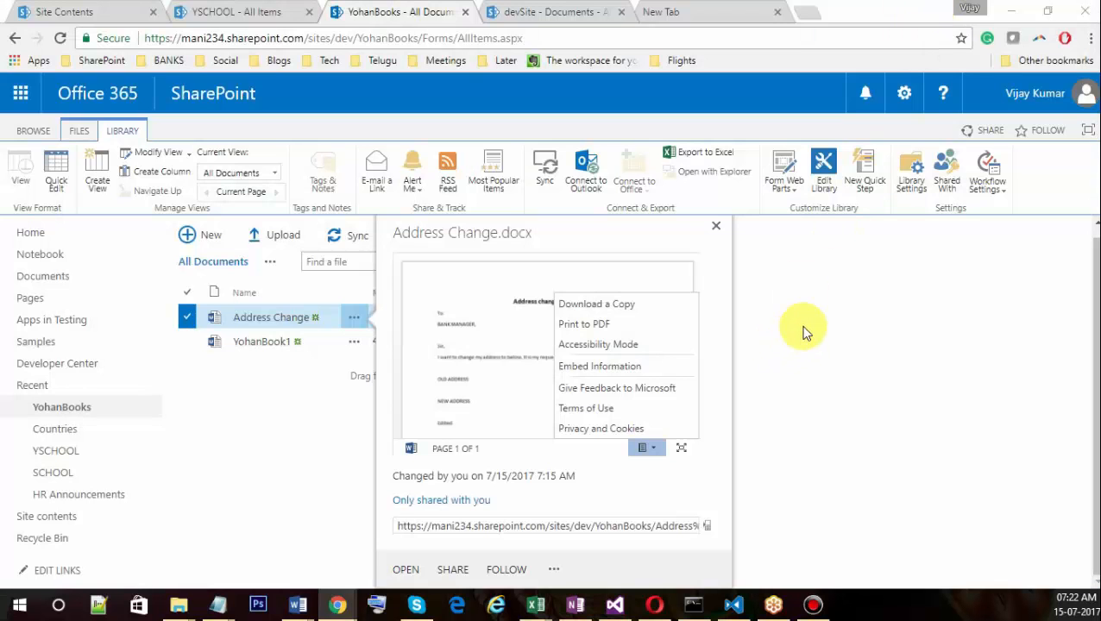
click(804, 328)
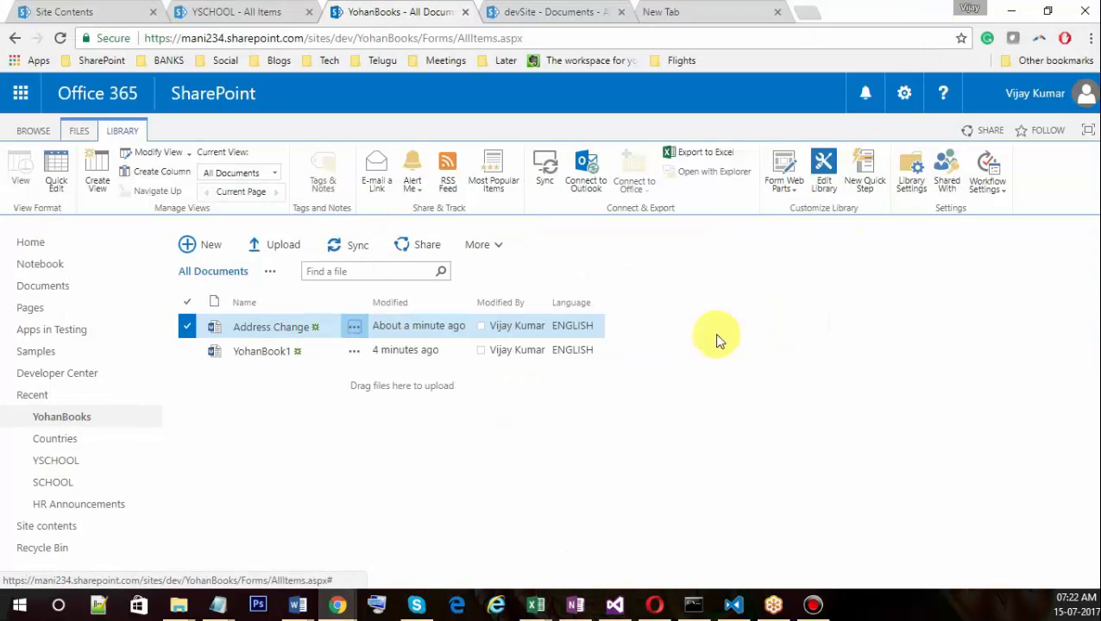
click(812, 605)
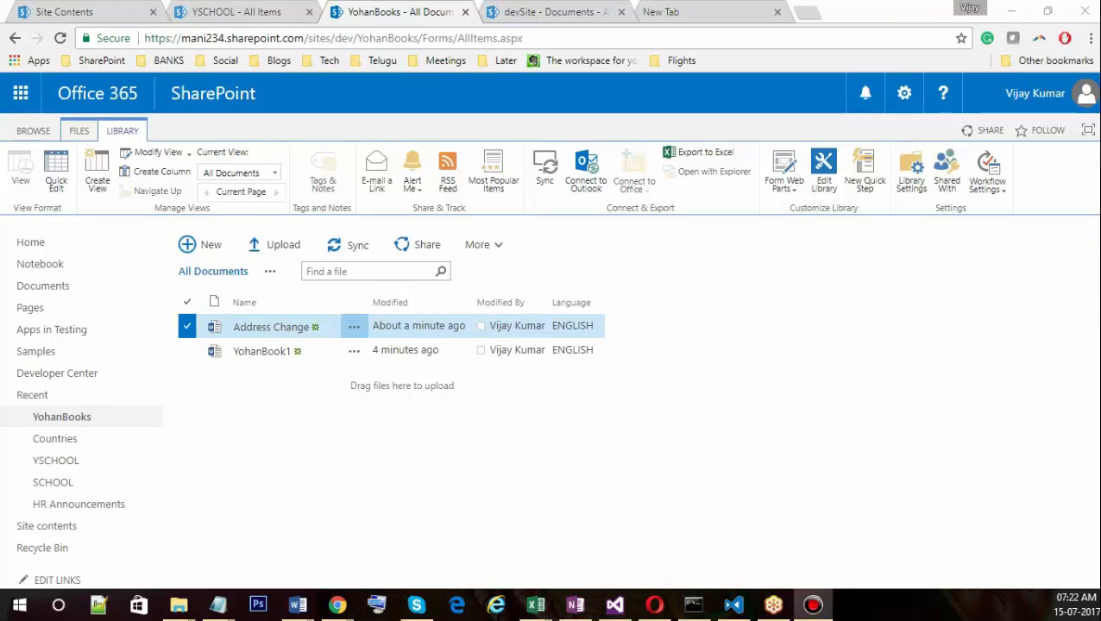
drag(267, 68, 659, 142)
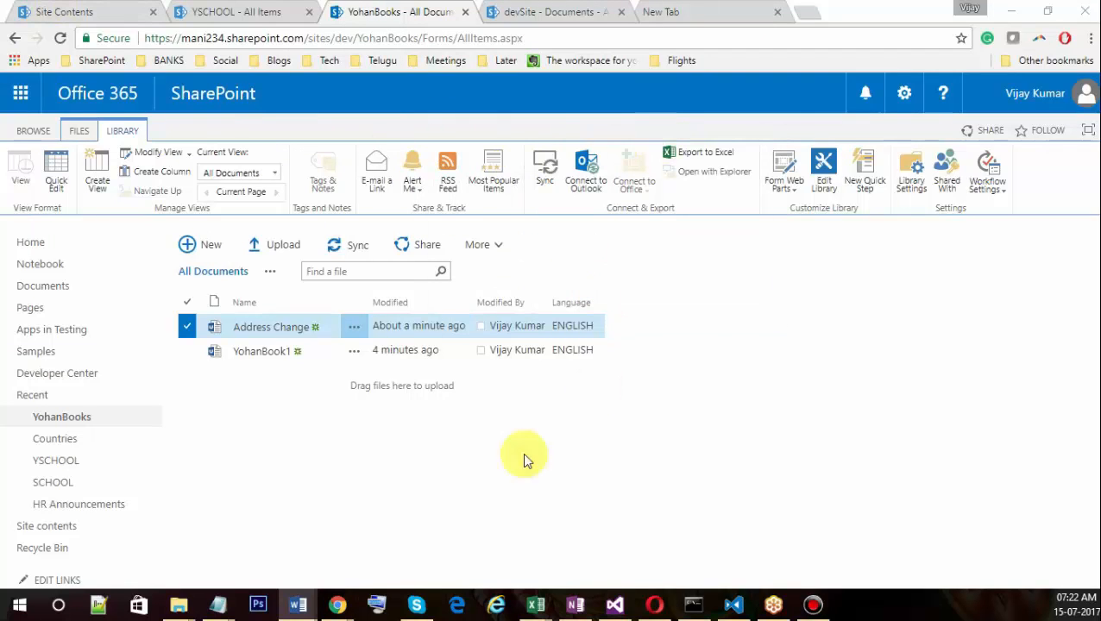
drag(1, 101, 483, 74)
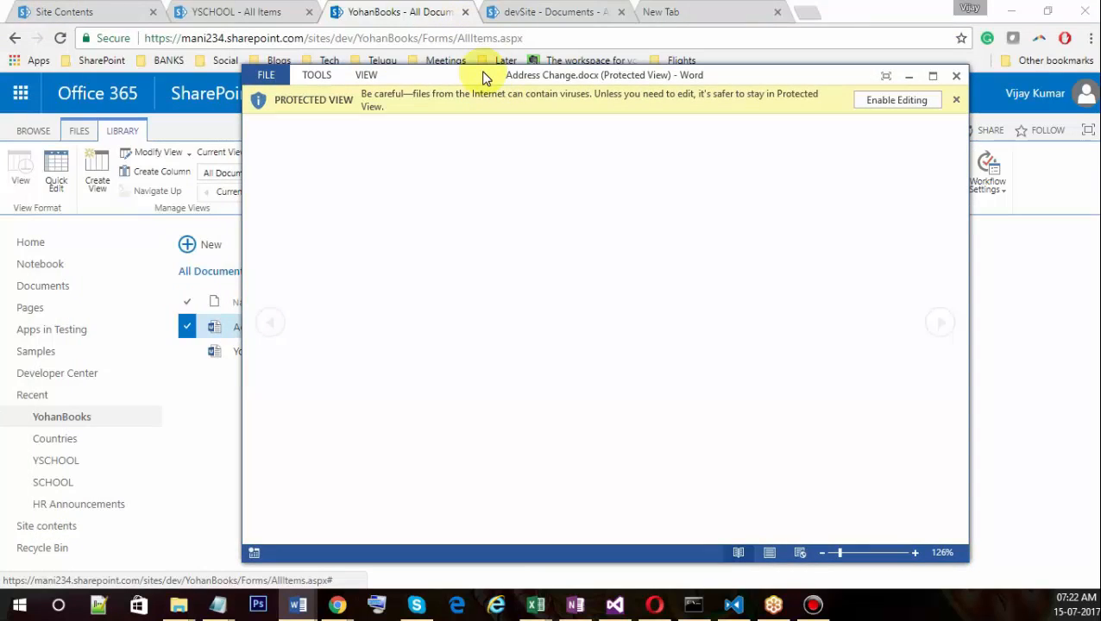
Enable editing on Address Change and arrange the Word window over the library page.
double_click(483, 74)
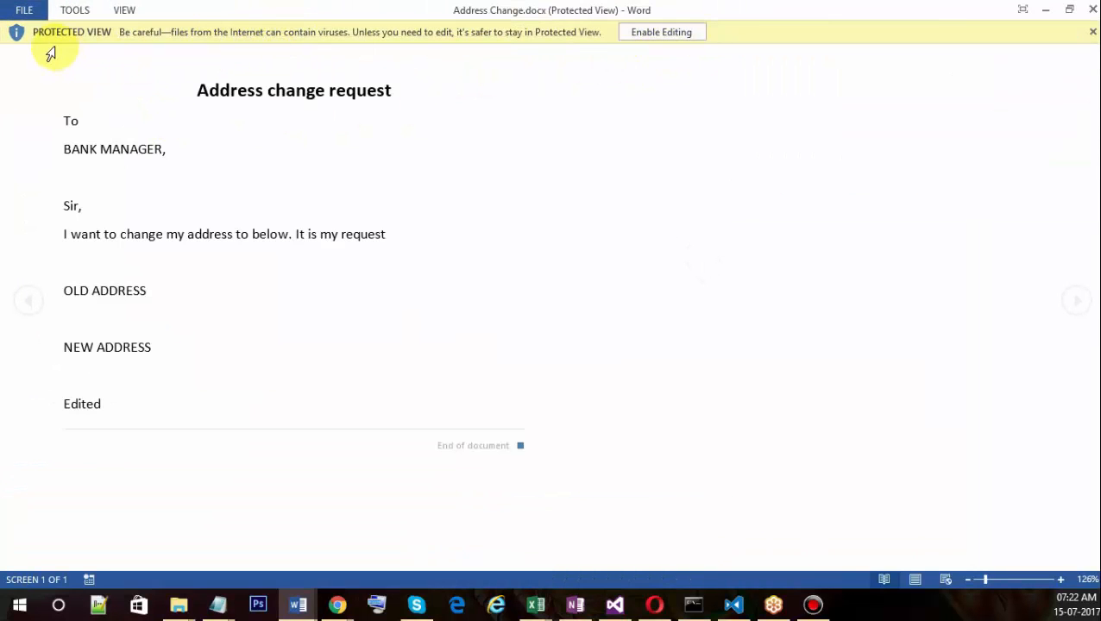
click(664, 39)
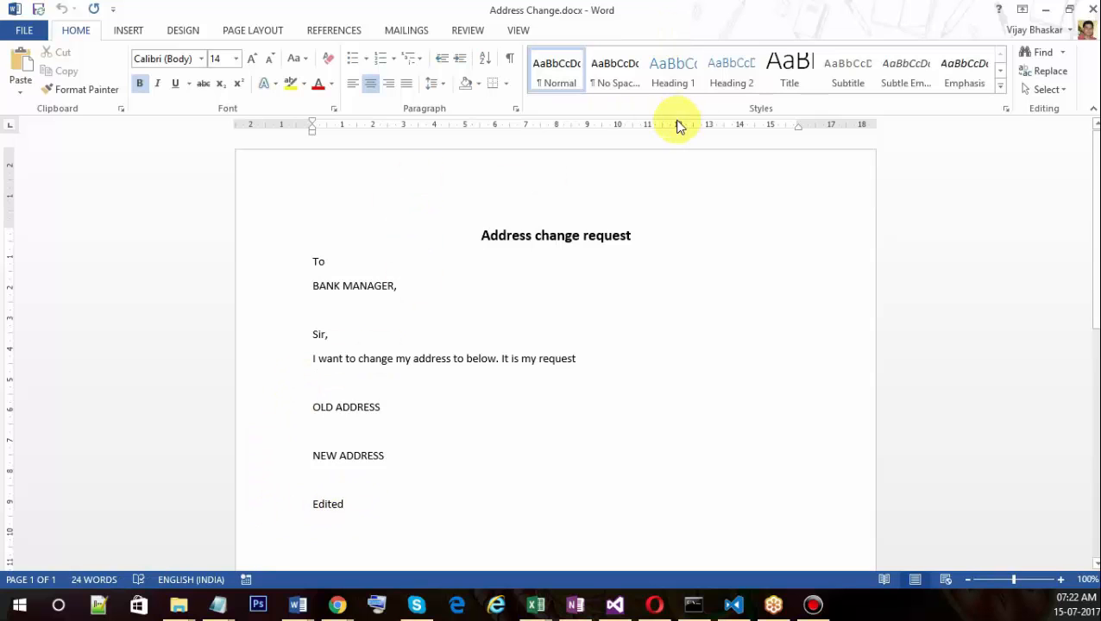
double_click(750, 13)
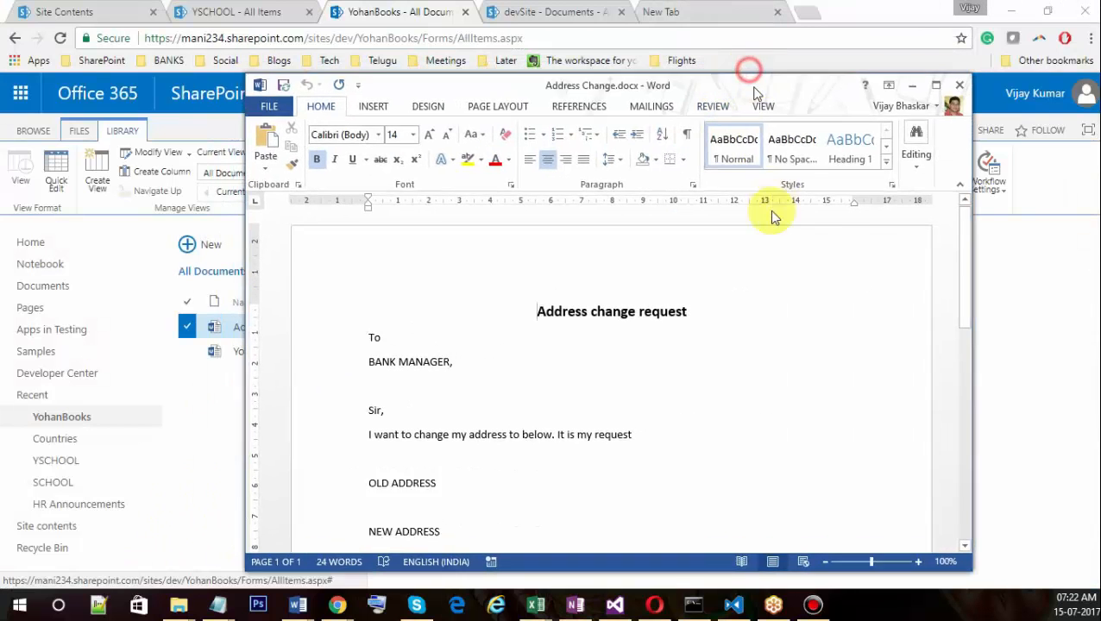
drag(753, 87, 723, 53)
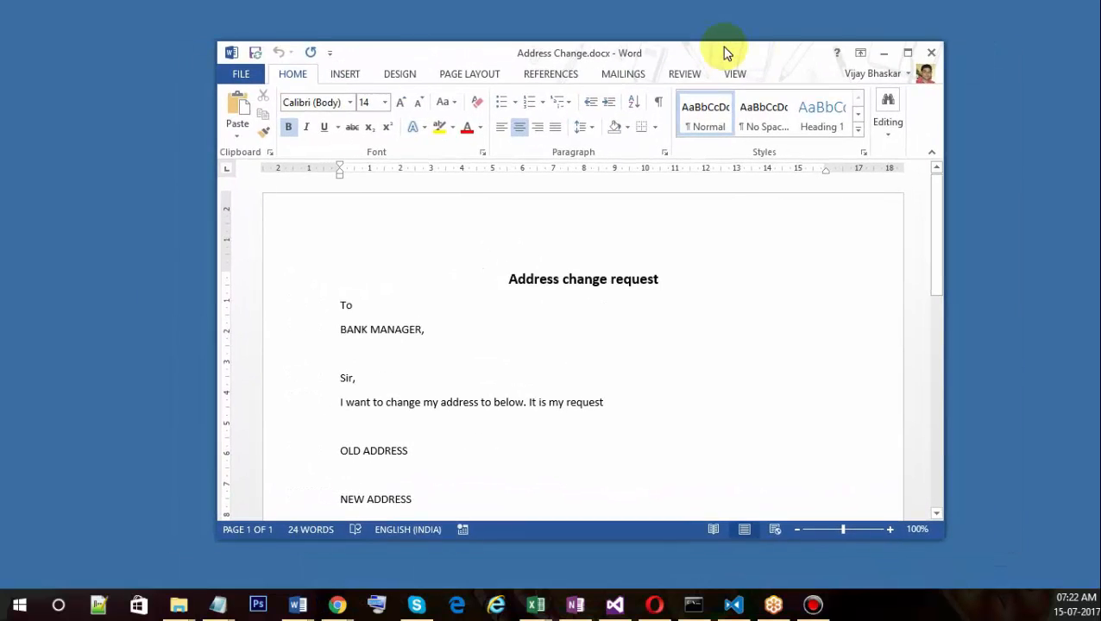
click(907, 52)
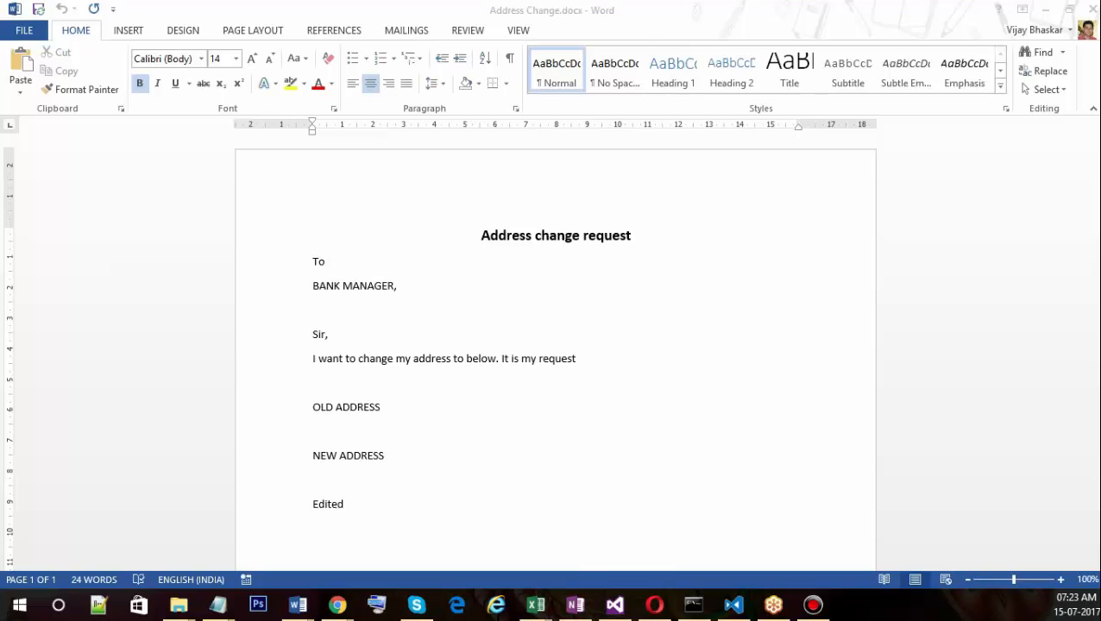
key(alt+Tab)
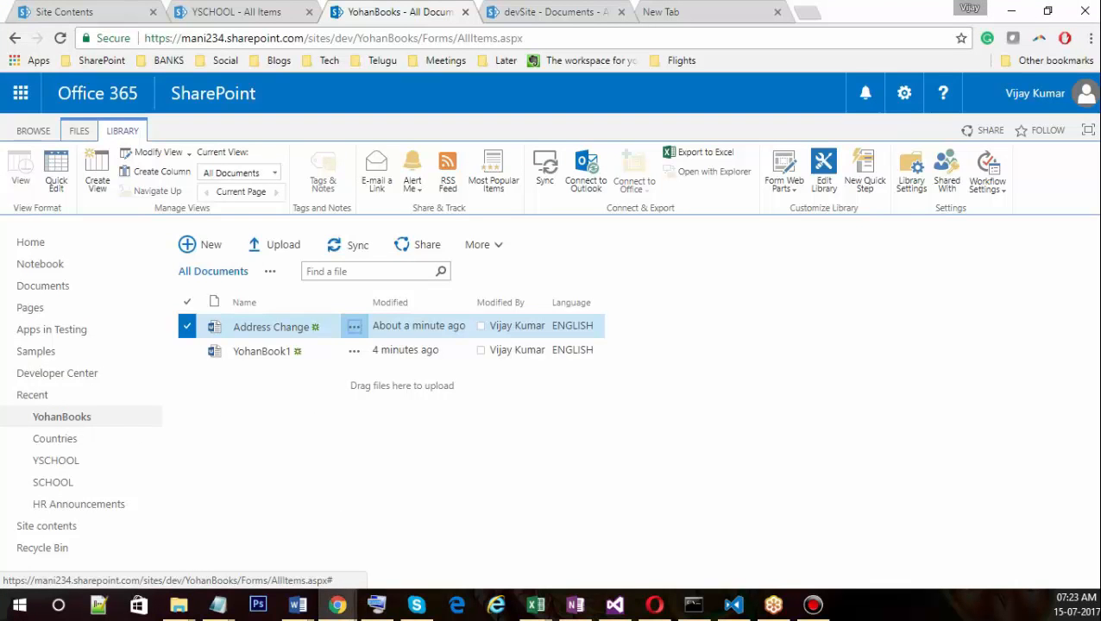
key(alt+Tab)
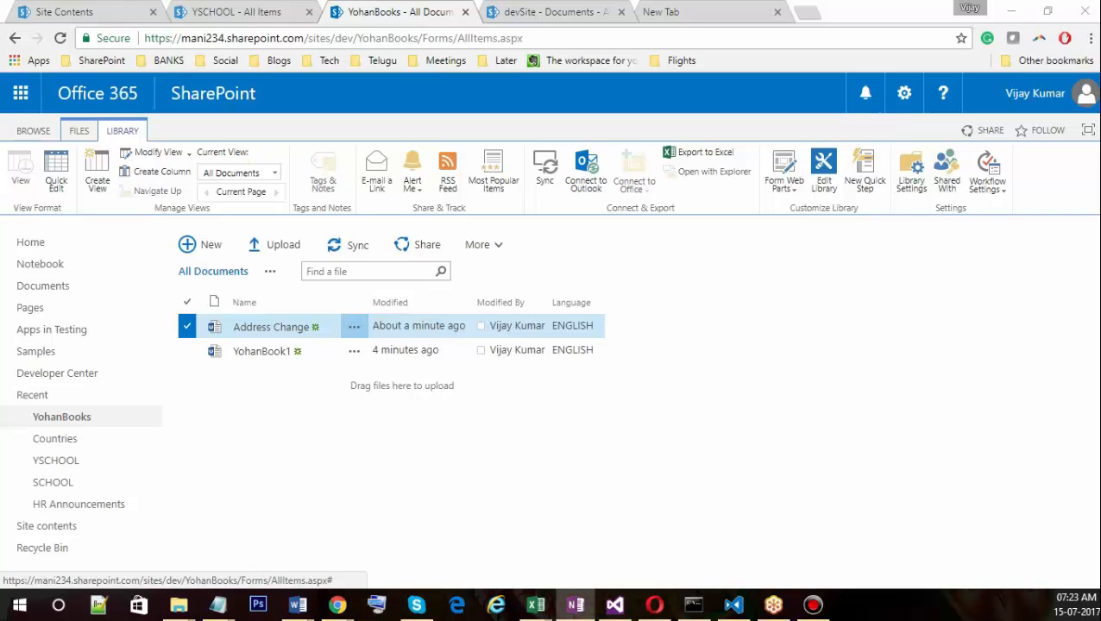
key(alt+Tab)
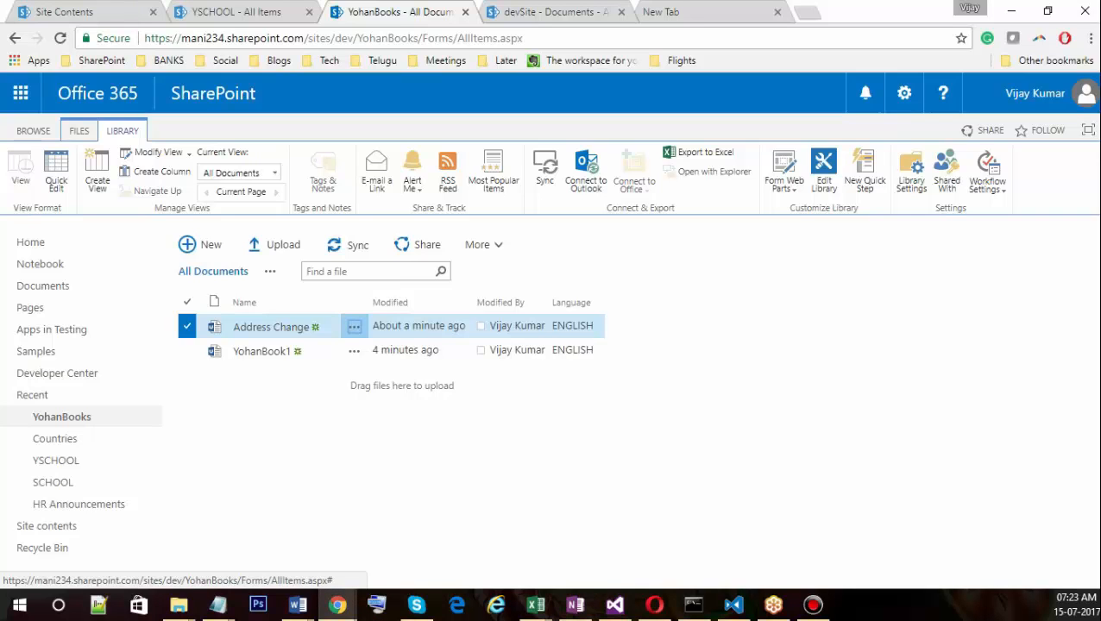
key(alt+Tab)
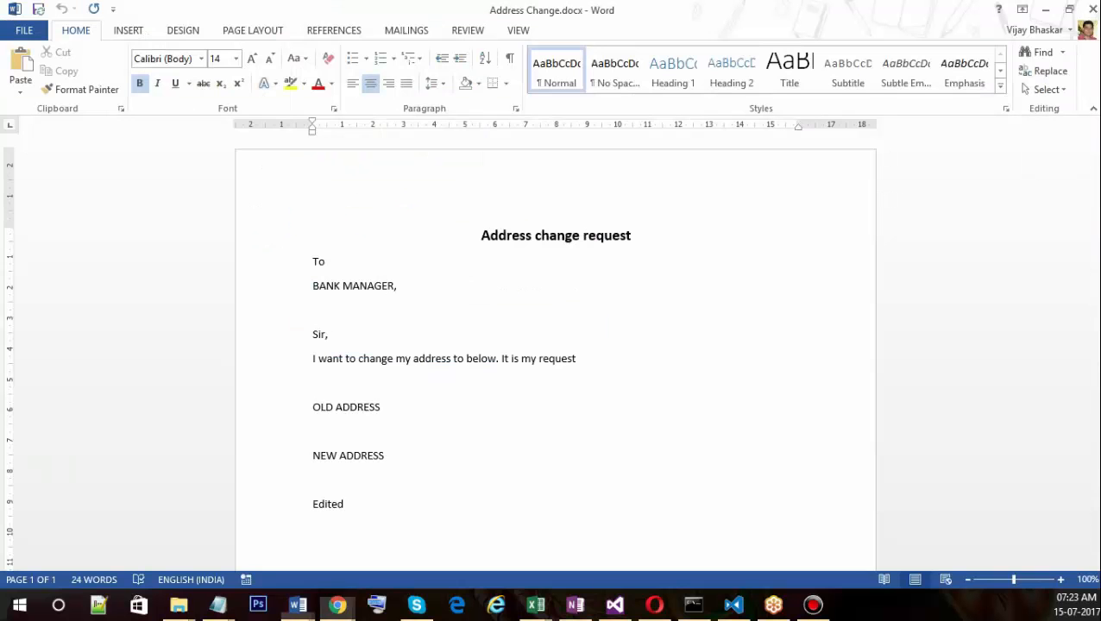
scroll(467, 409, down, 3)
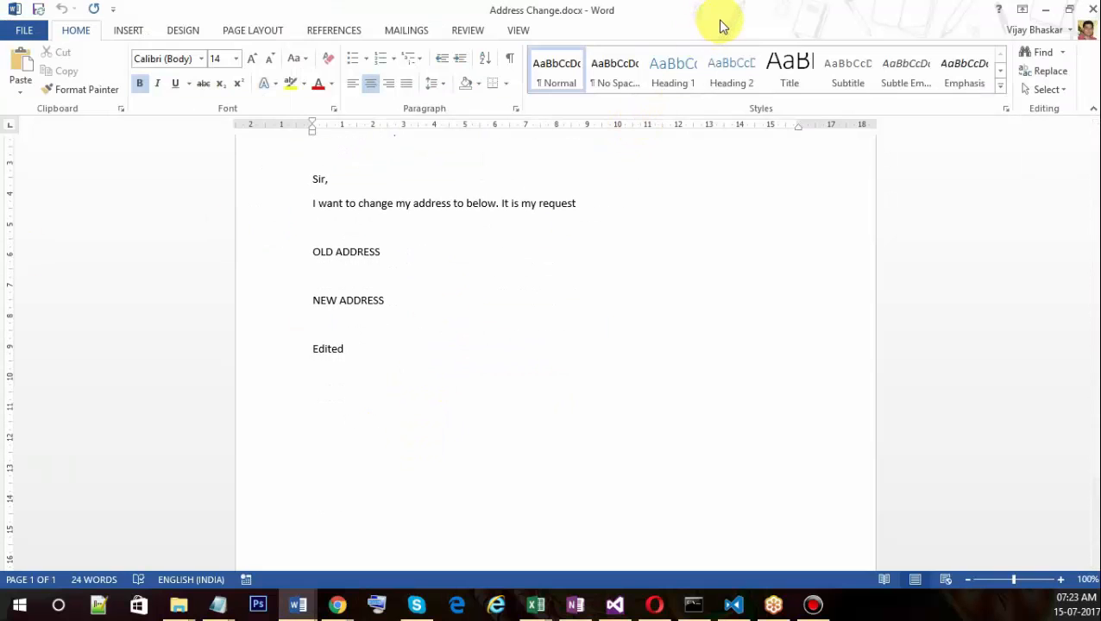
double_click(720, 17)
drag(682, 65, 665, 114)
Type 'This document is modified from MS word client.' on a new line after Edited and save.
click(421, 463)
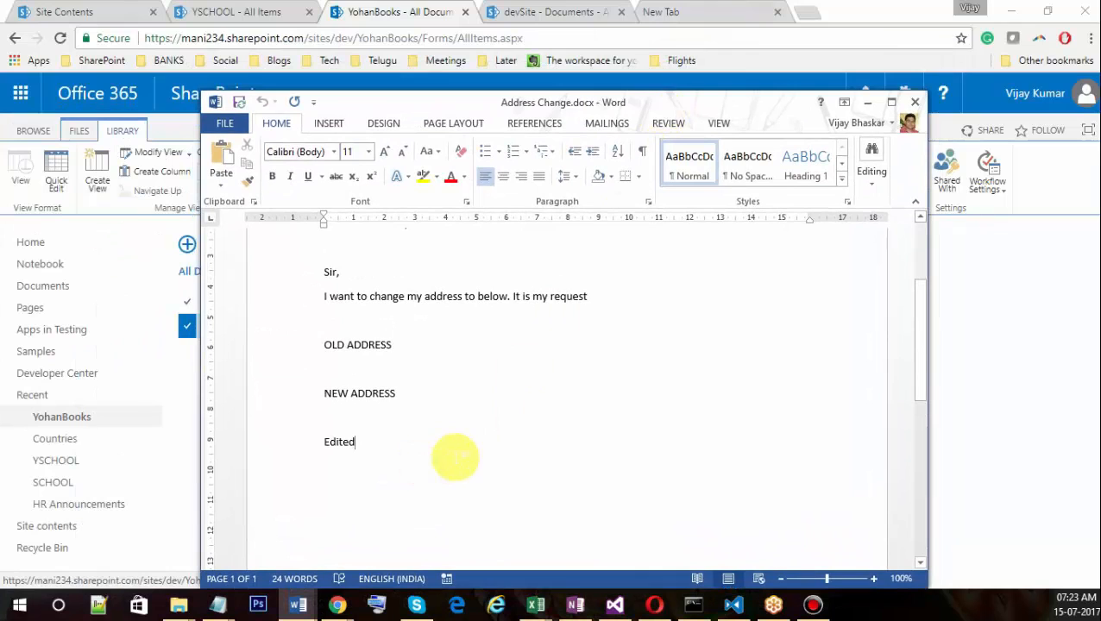
key(Return)
key(Return)
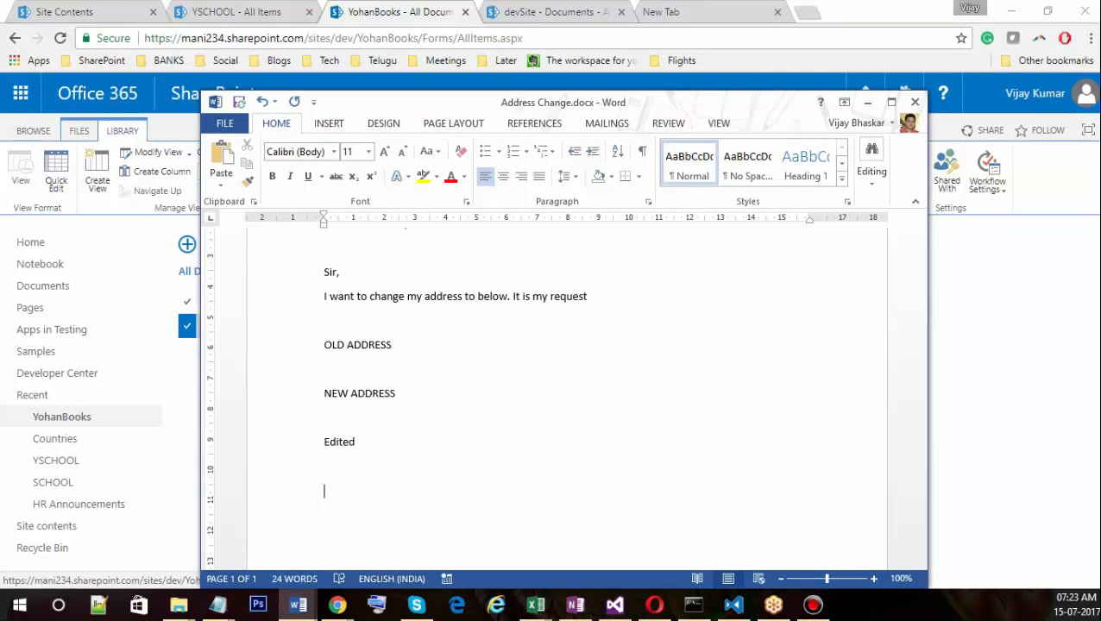
text(This document is mo)
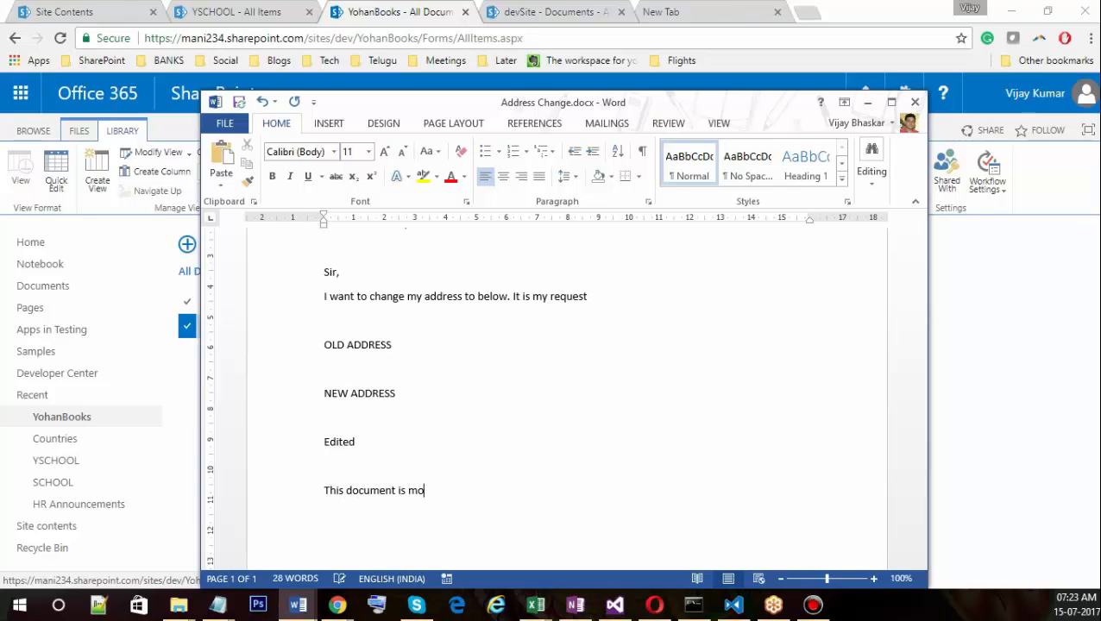
text(dified frrom)
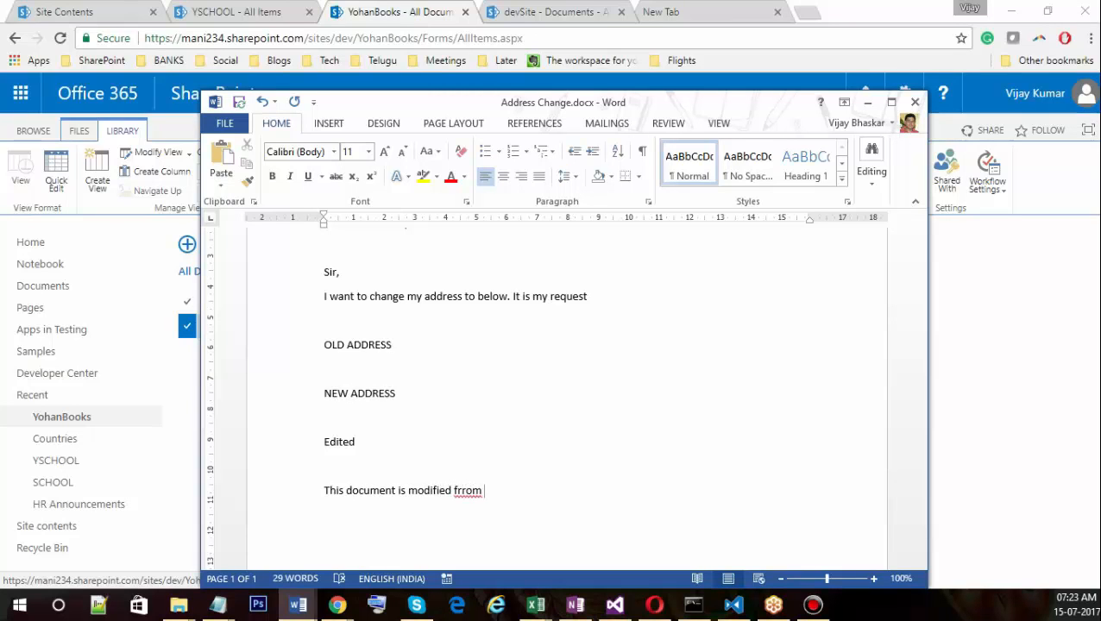
key(BackSpace)
key(BackSpace)
key(BackSpace)
key(BackSpace)
text(om MS word client)
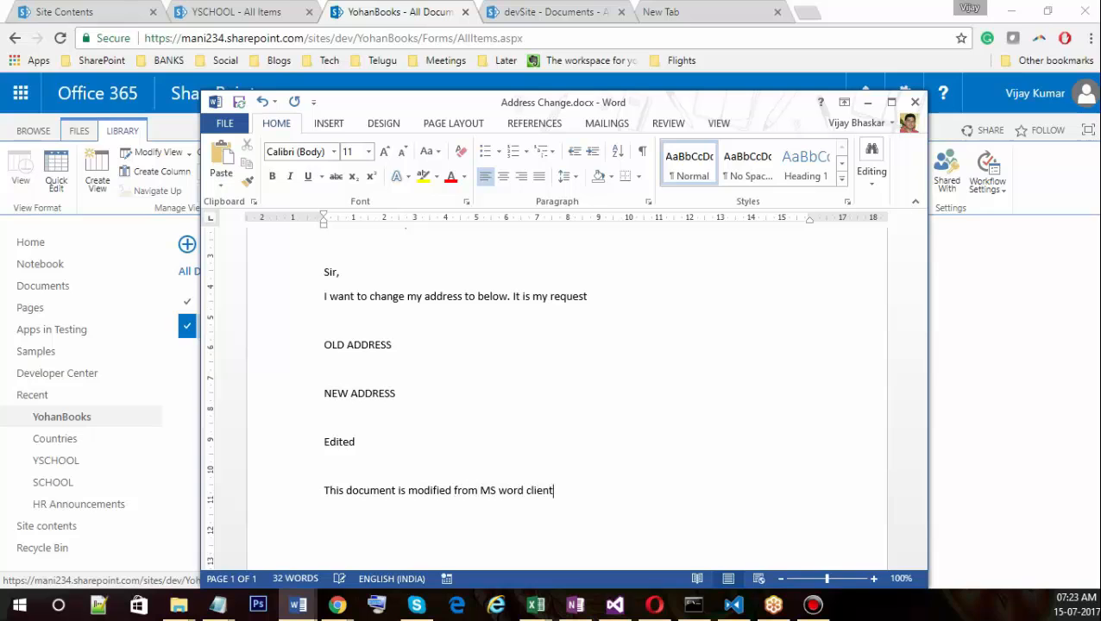
text(.)
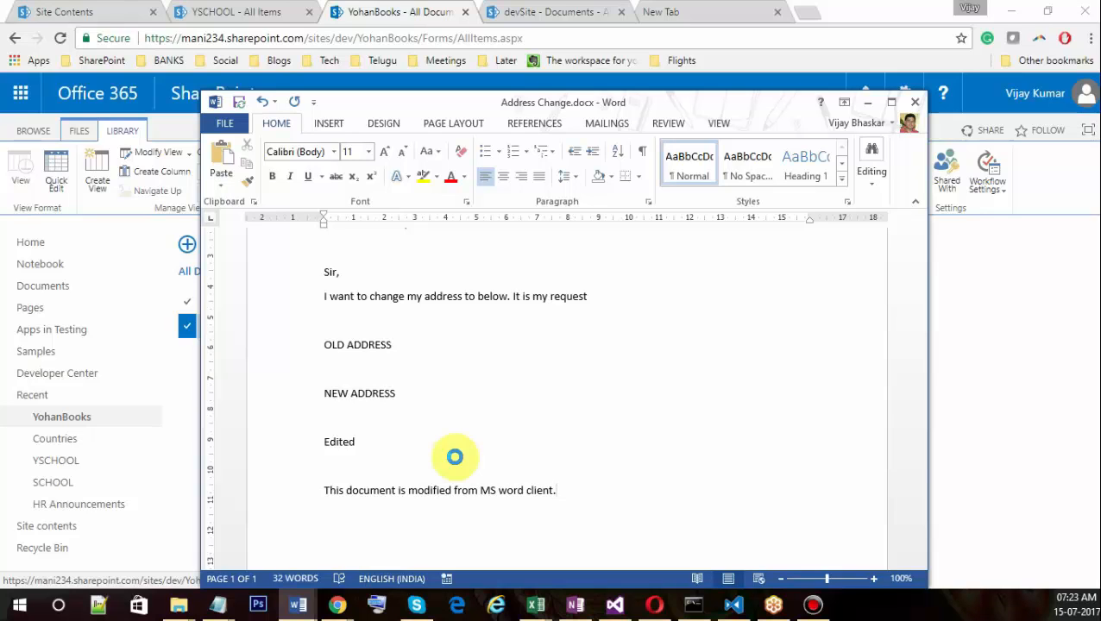
key(ctrl+s)
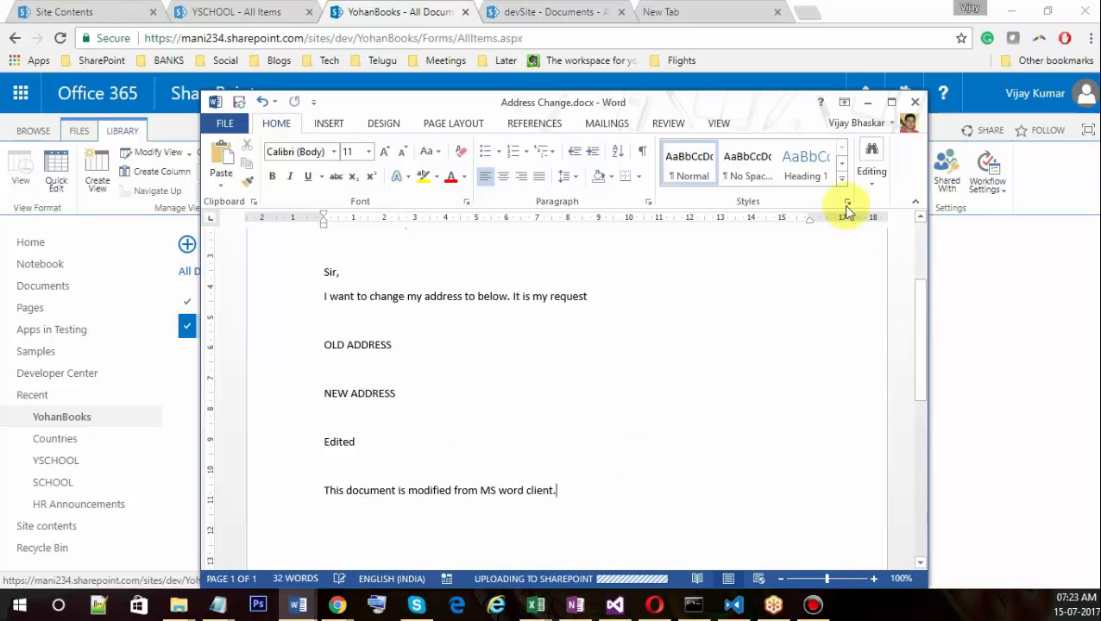
click(238, 104)
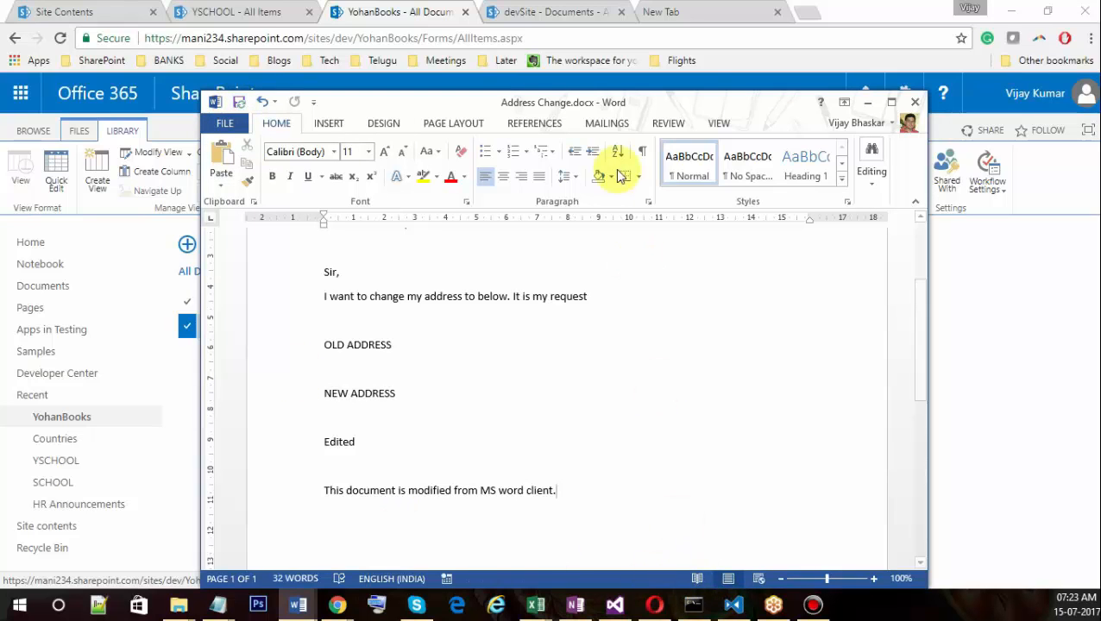
drag(640, 104, 610, 53)
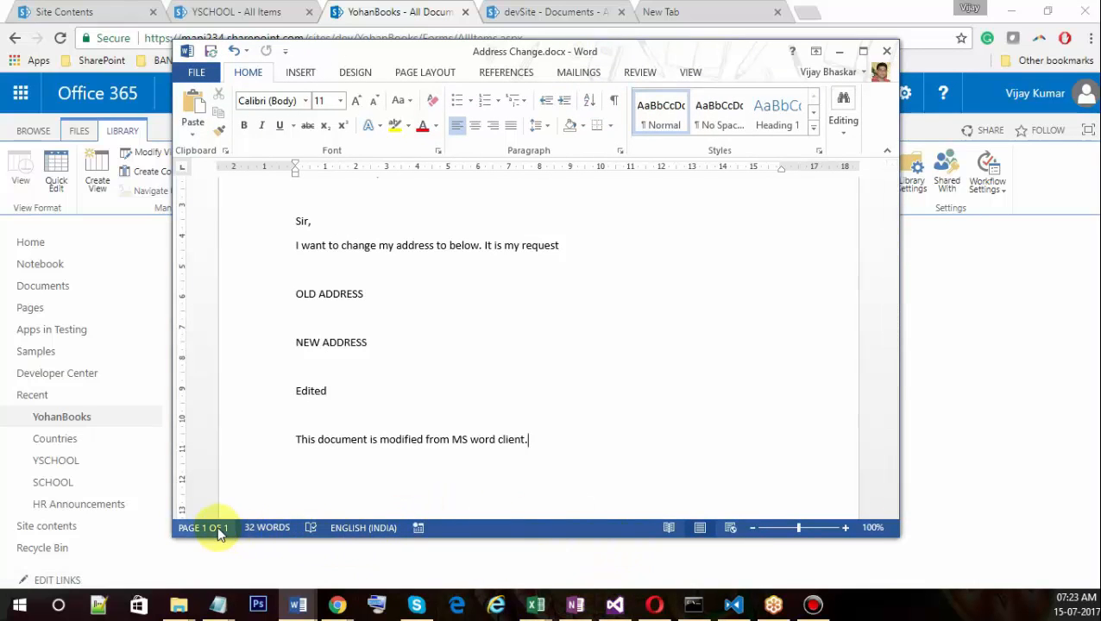
click(955, 441)
Open Address Change in Word Online from the library and show the Edit Document choices.
click(305, 329)
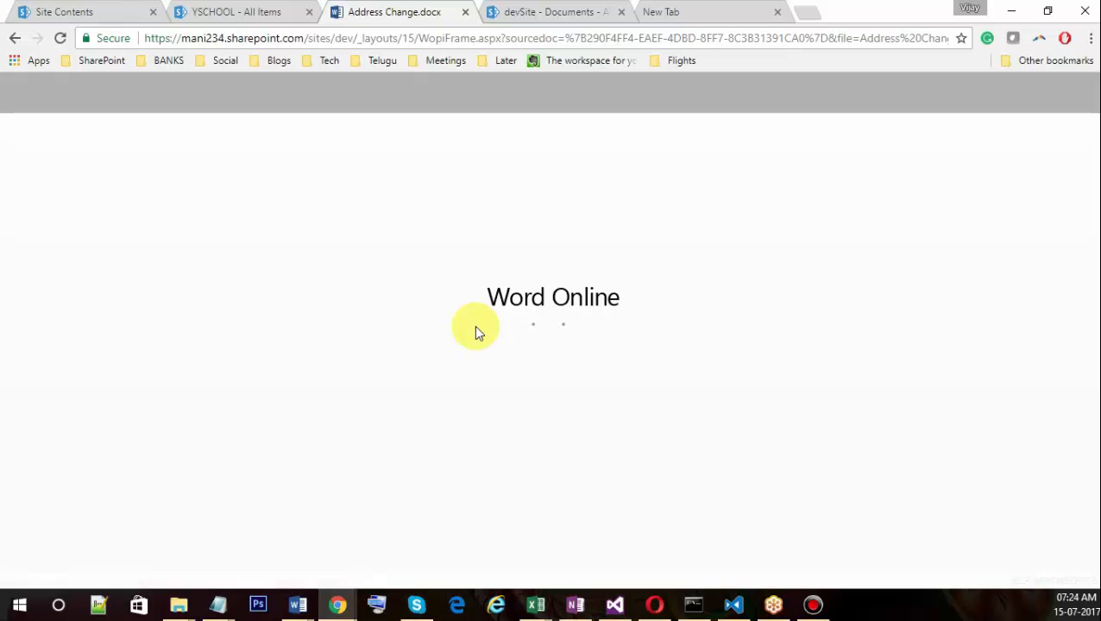
scroll(513, 470, down, 2)
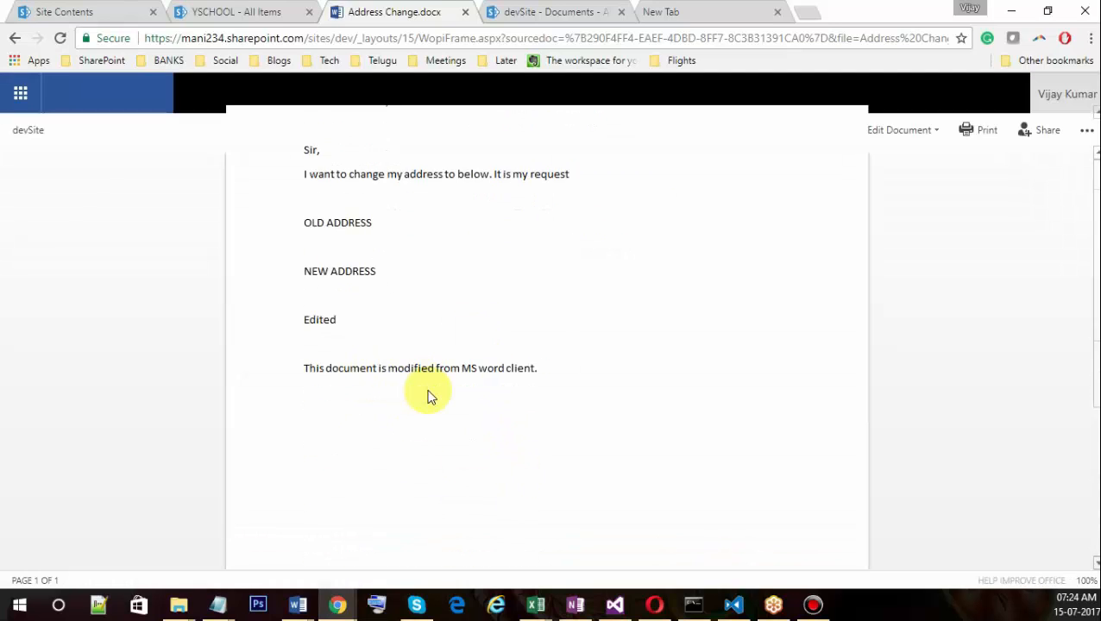
scroll(431, 383, up, 3)
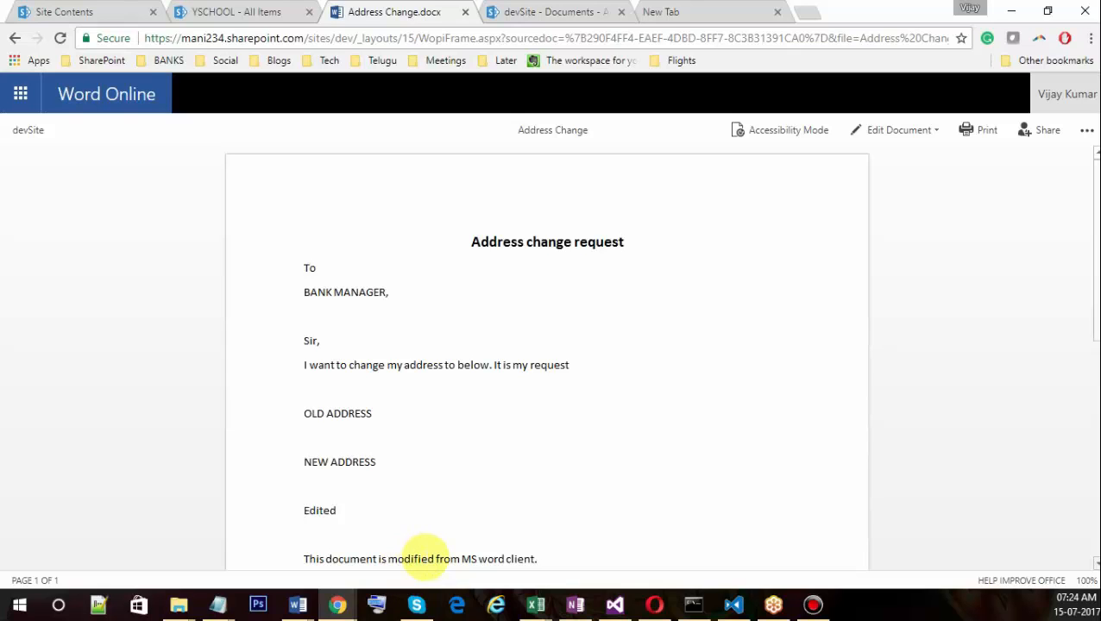
click(905, 131)
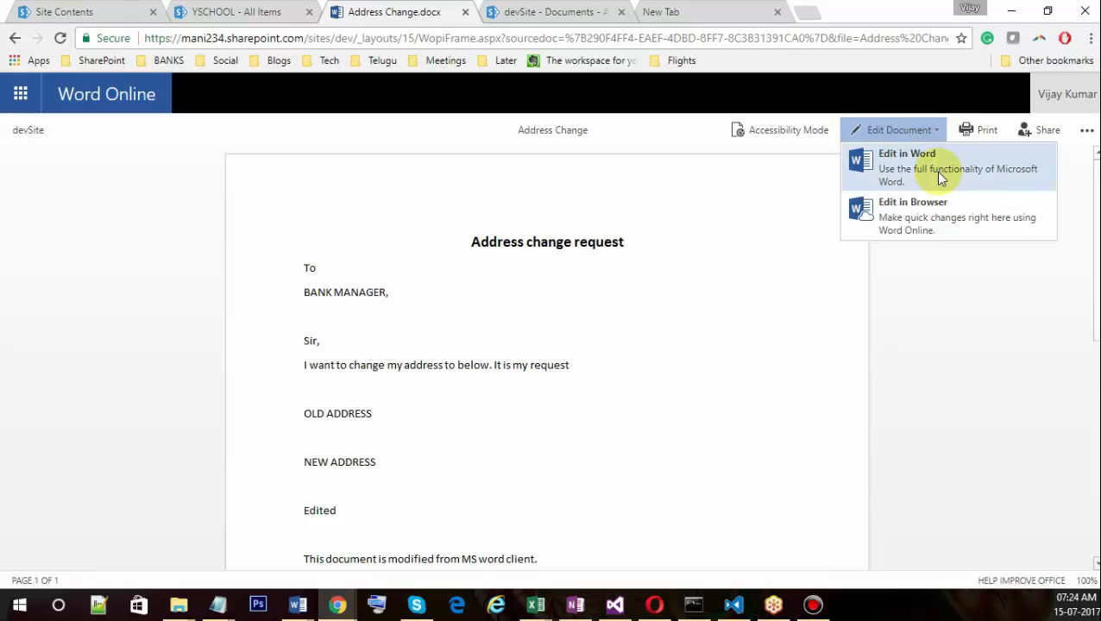
Switch Address Change to editing in the browser and look over the letter.
click(949, 217)
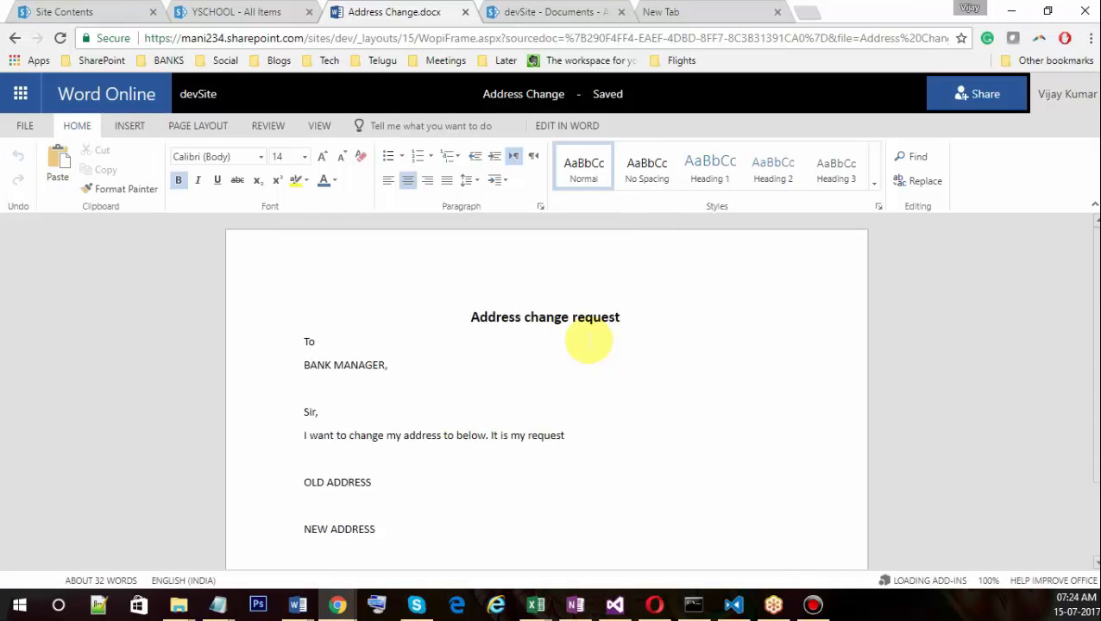
scroll(466, 361, down, 2)
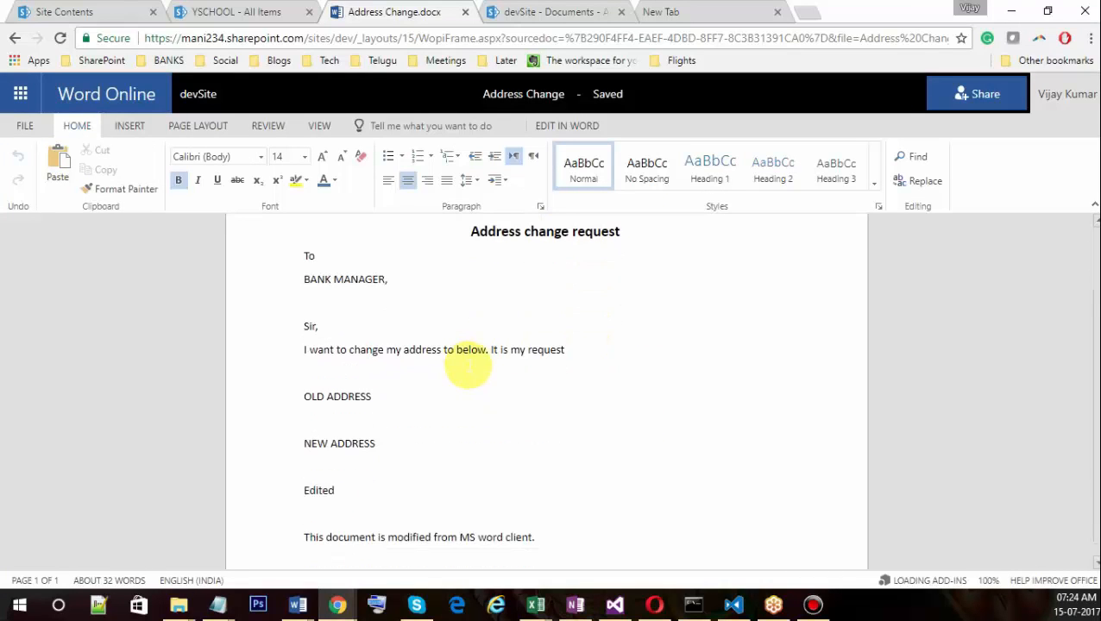
scroll(523, 396, up, 2)
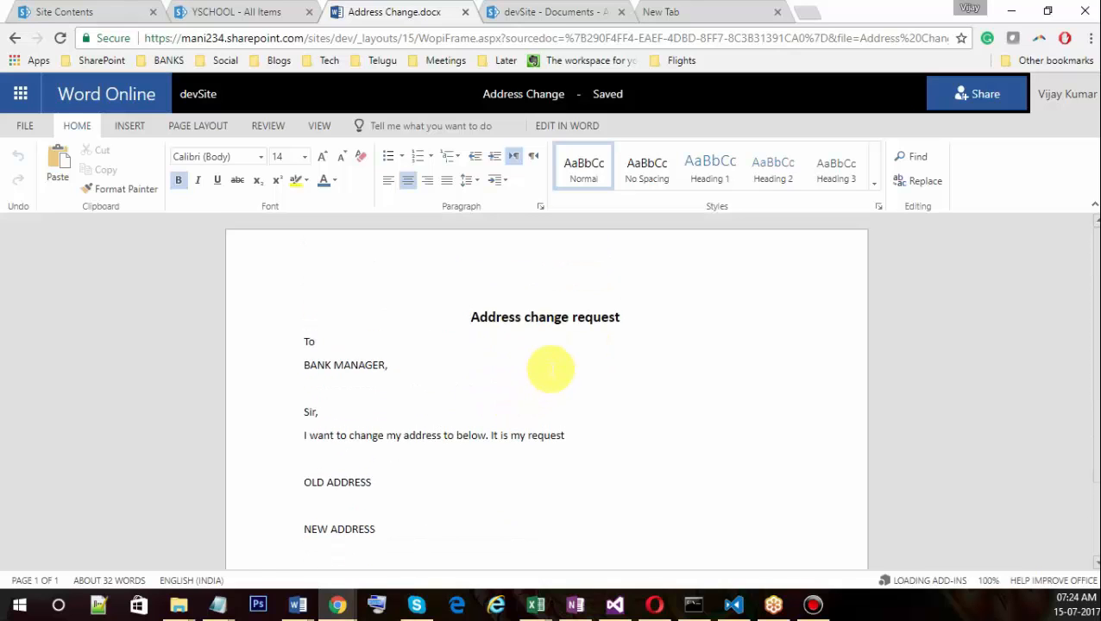
scroll(583, 392, down, 2)
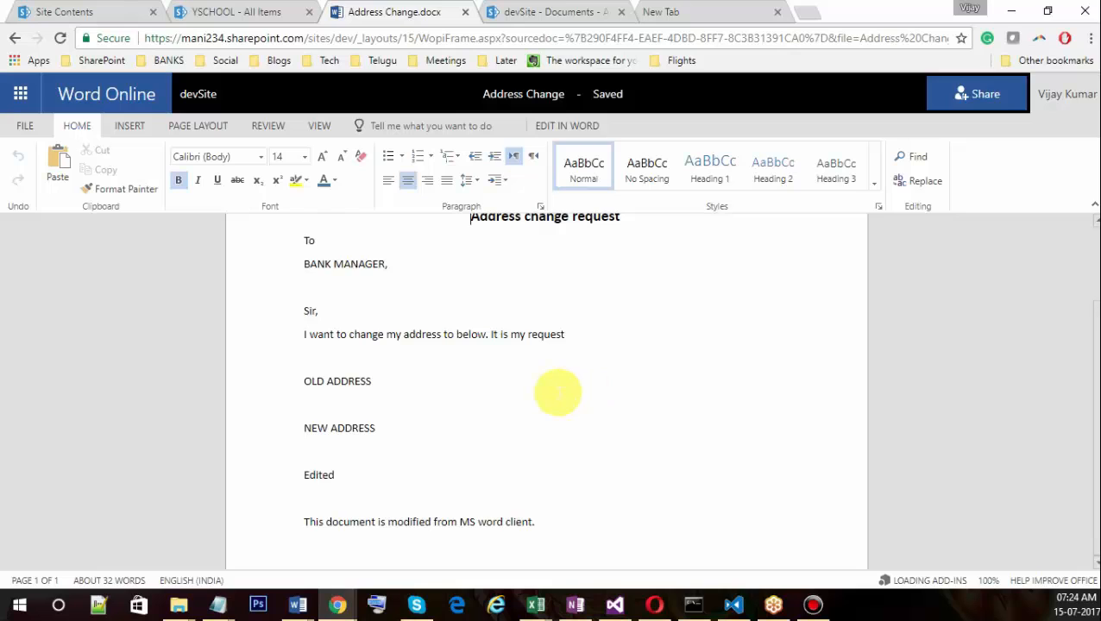
scroll(558, 393, up, 2)
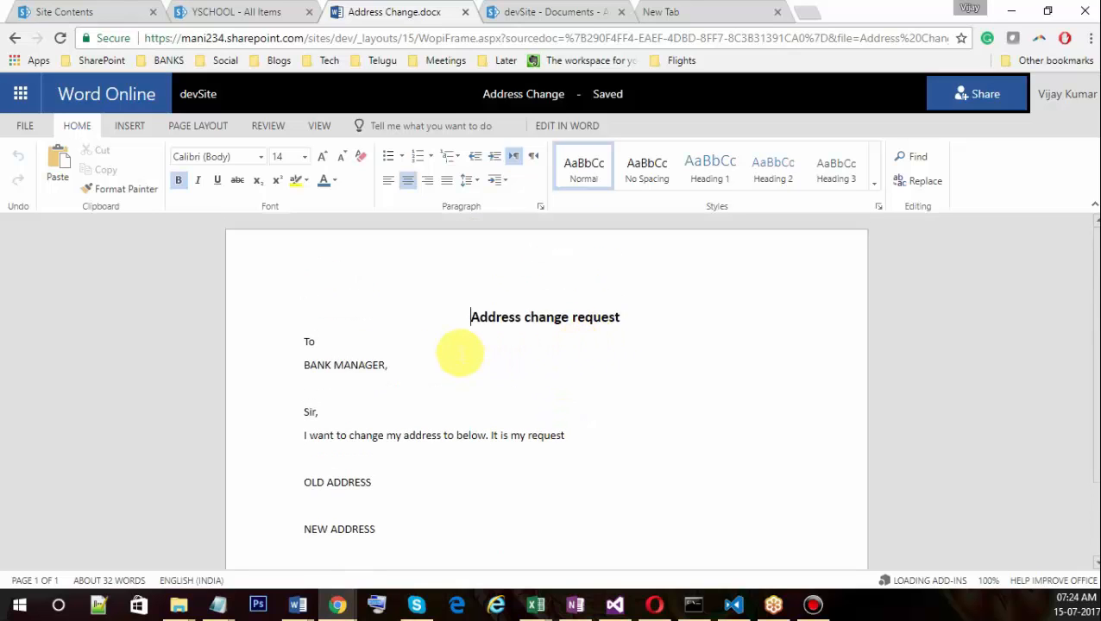
scroll(454, 351, down, 2)
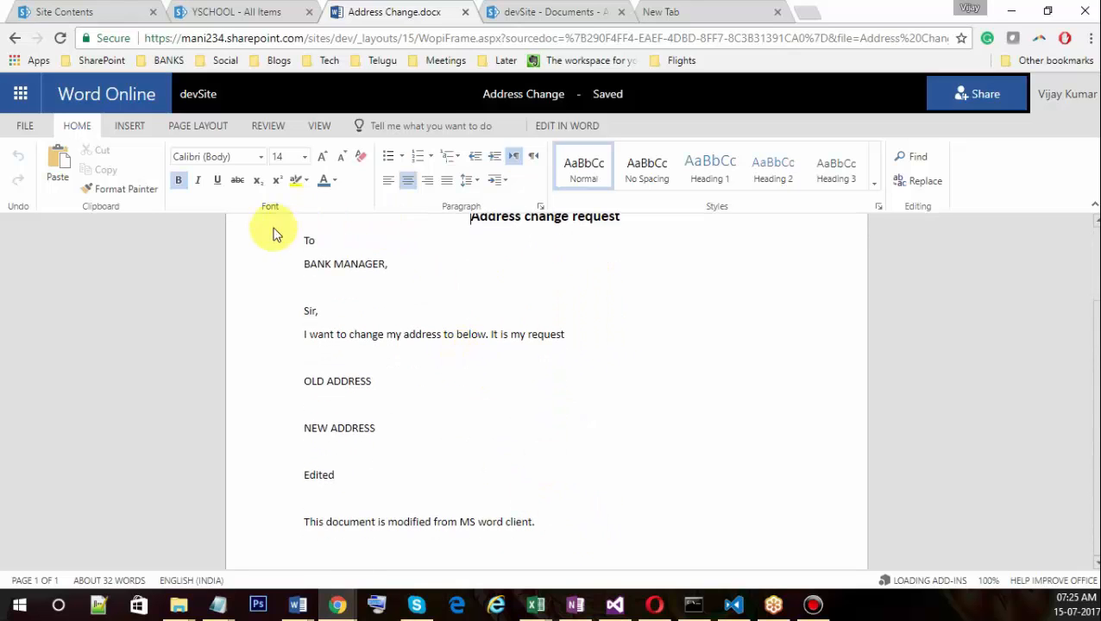
Append 'THis is from Browser' as a new final line after the desktop-client note.
click(619, 524)
scroll(621, 533, down, 1)
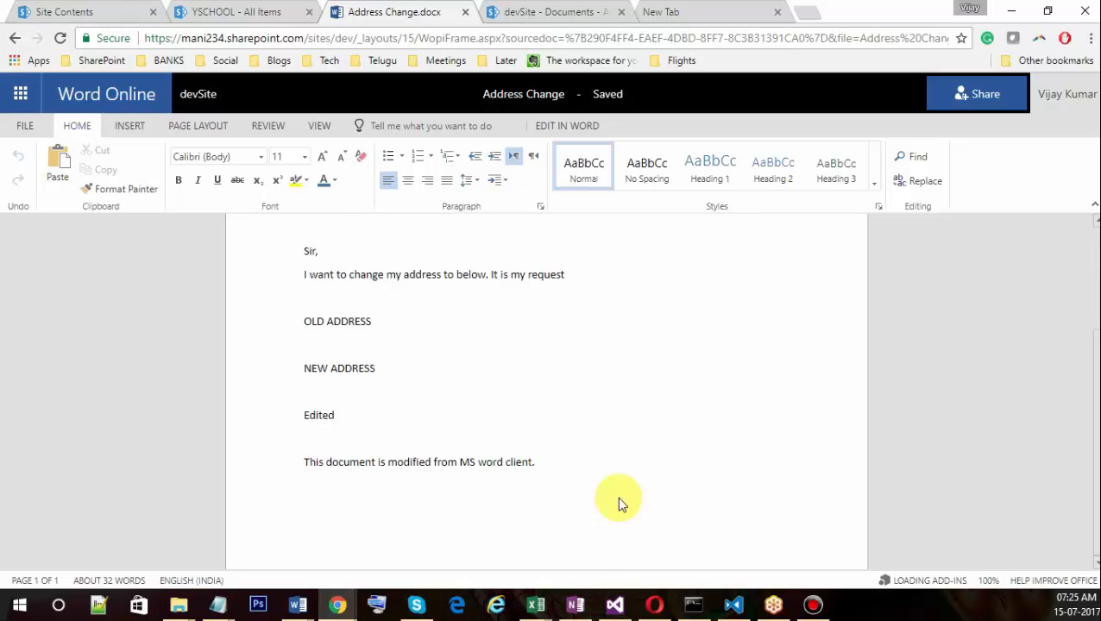
key(Return)
text(TH)
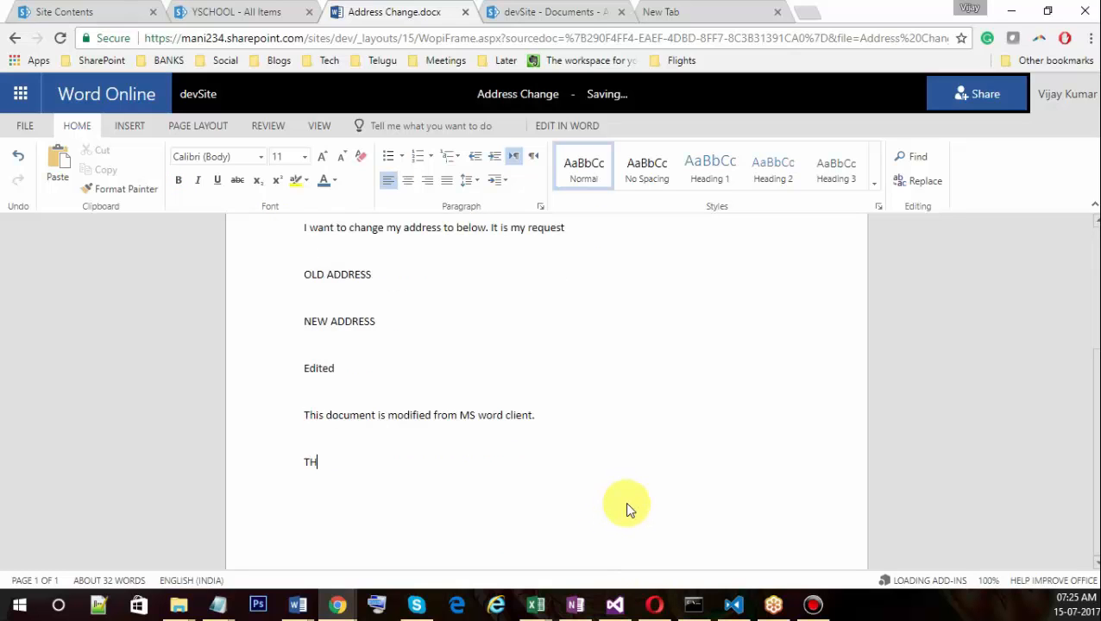
text(is is from Browser)
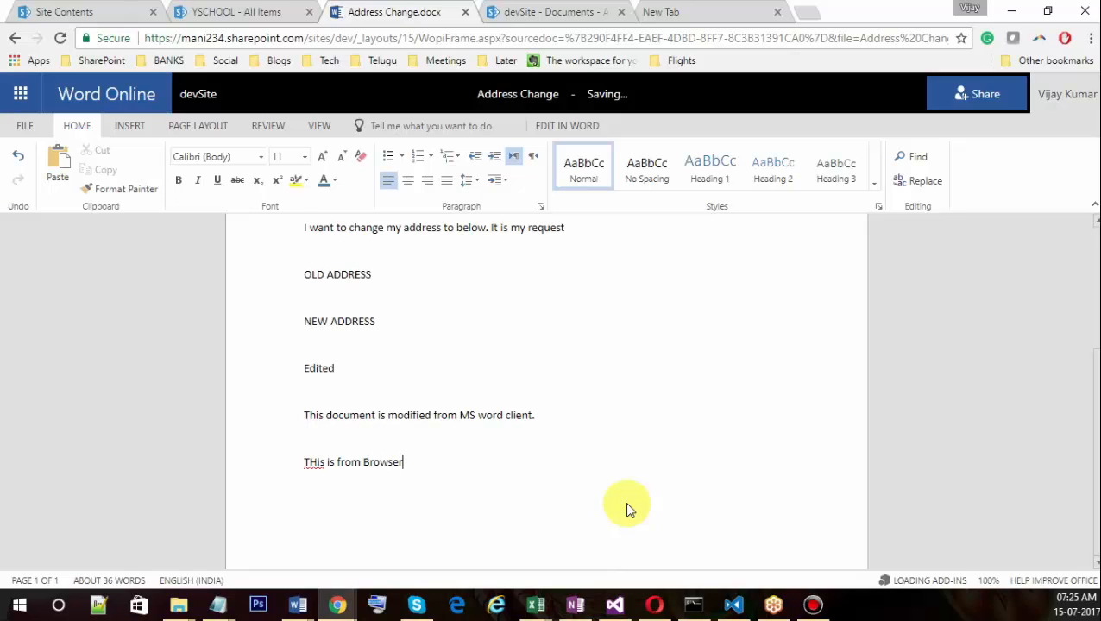
click(630, 401)
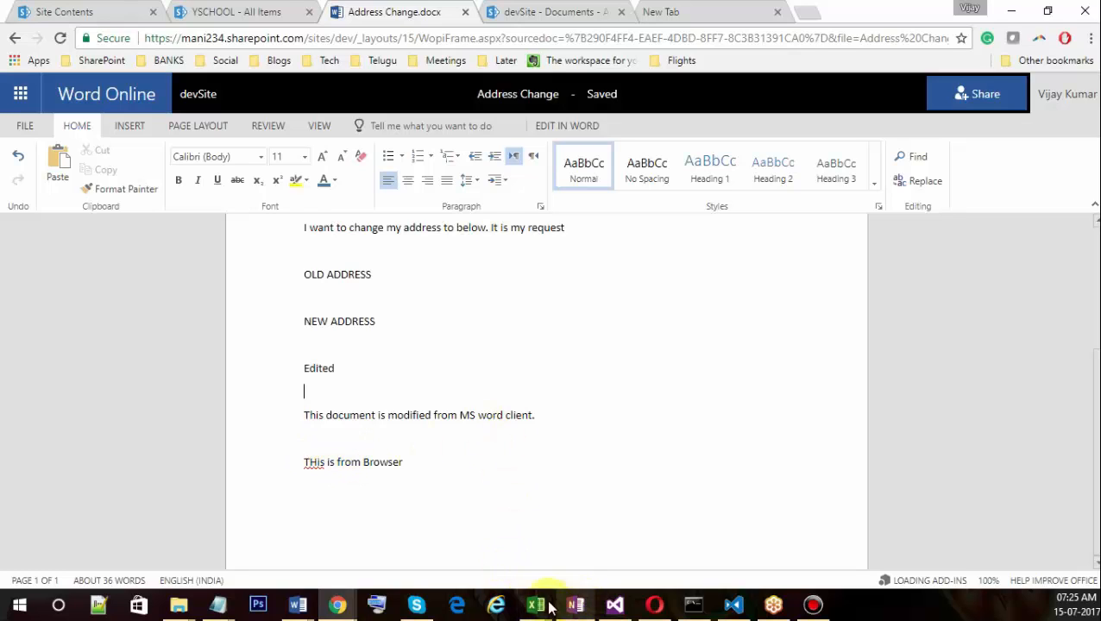
Bring the desktop Word copy of Address Change forward, scroll it, and close it.
mouse_move(298, 604)
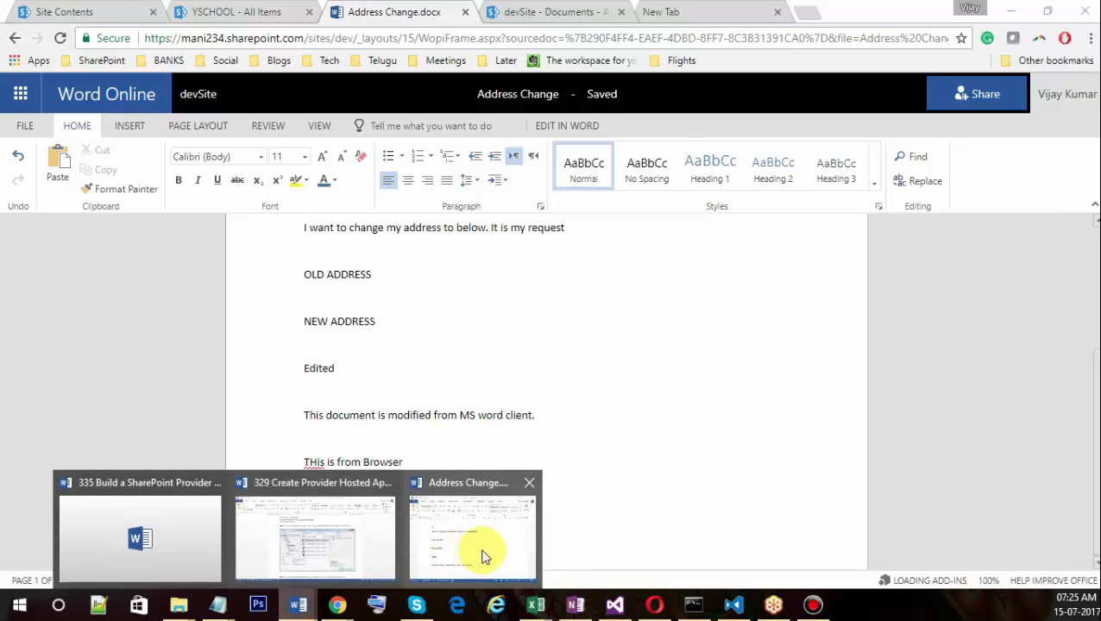
click(483, 552)
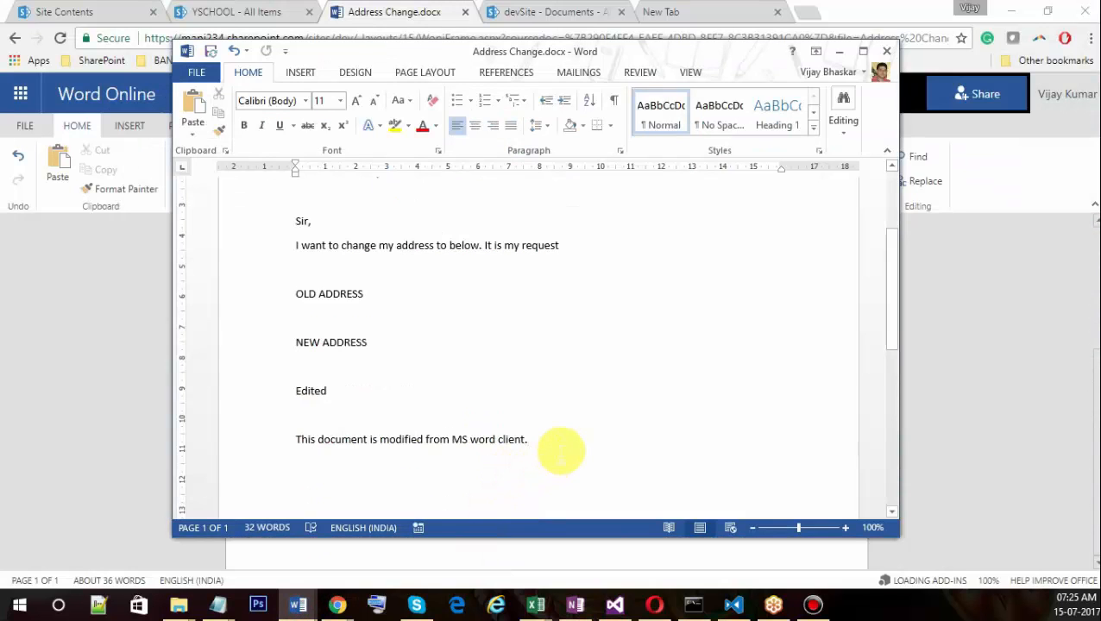
scroll(560, 450, down, 2)
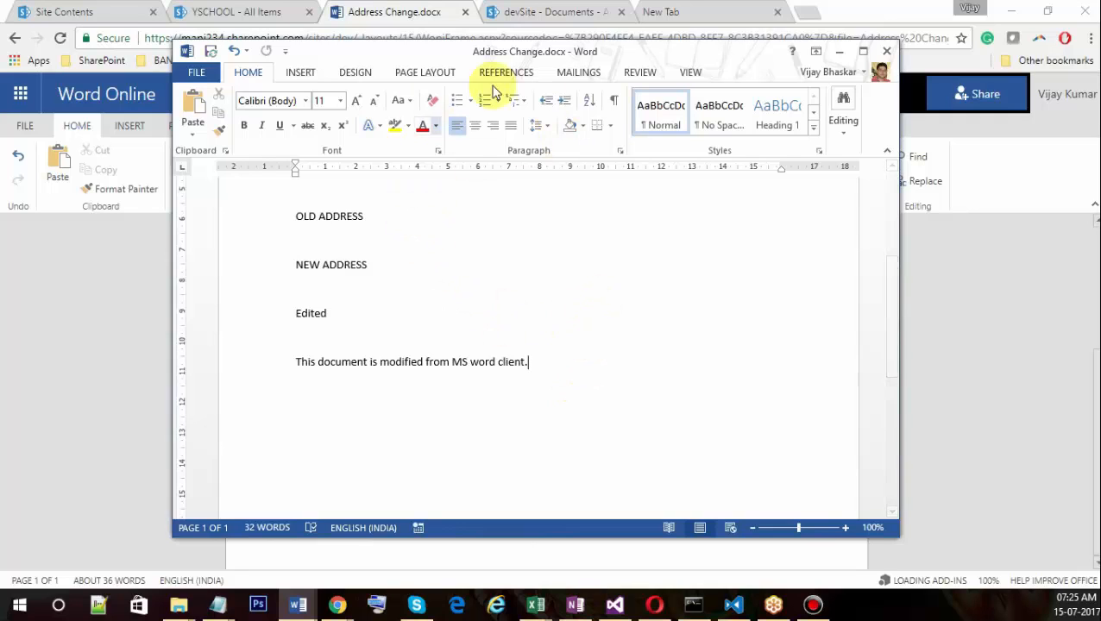
click(887, 52)
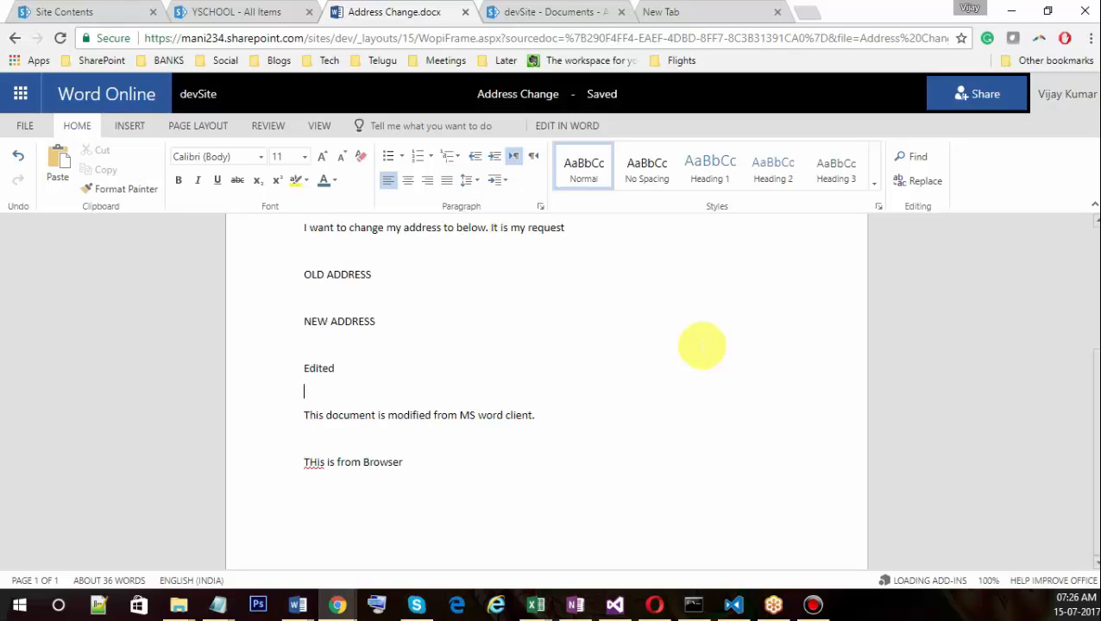
Return to the YohanBooks library through the devSite link and open YohanBook1's details callout.
click(199, 94)
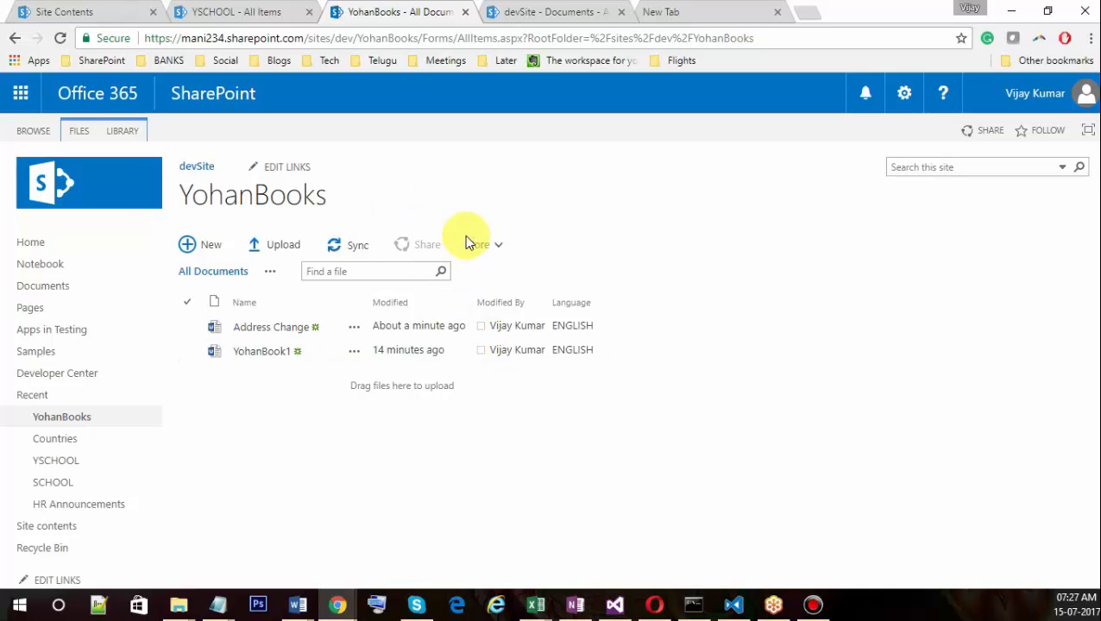
click(455, 325)
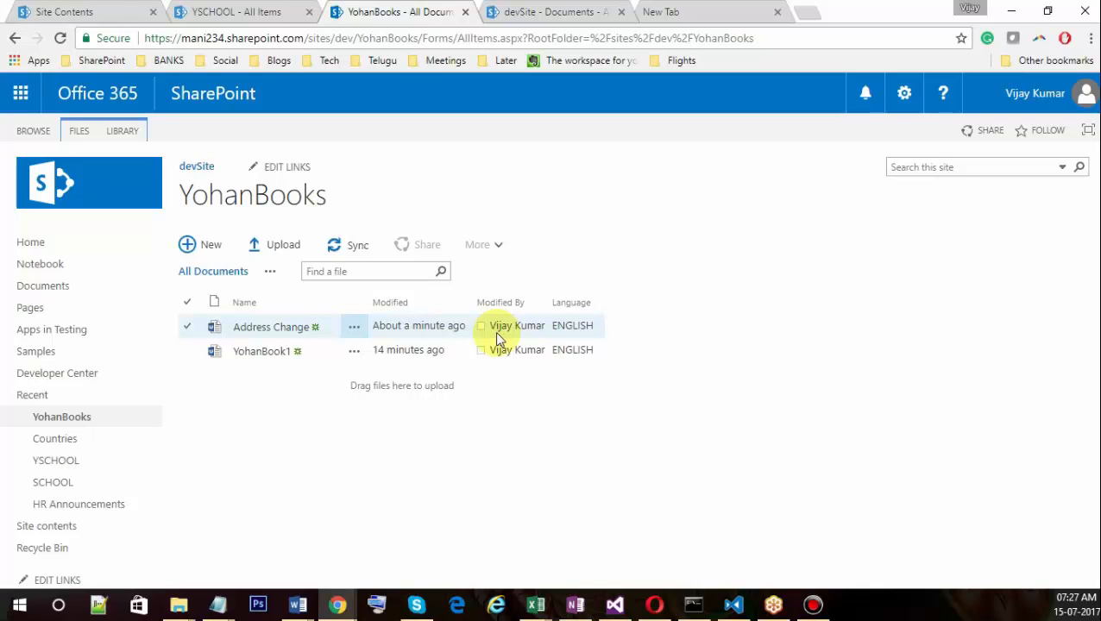
click(353, 351)
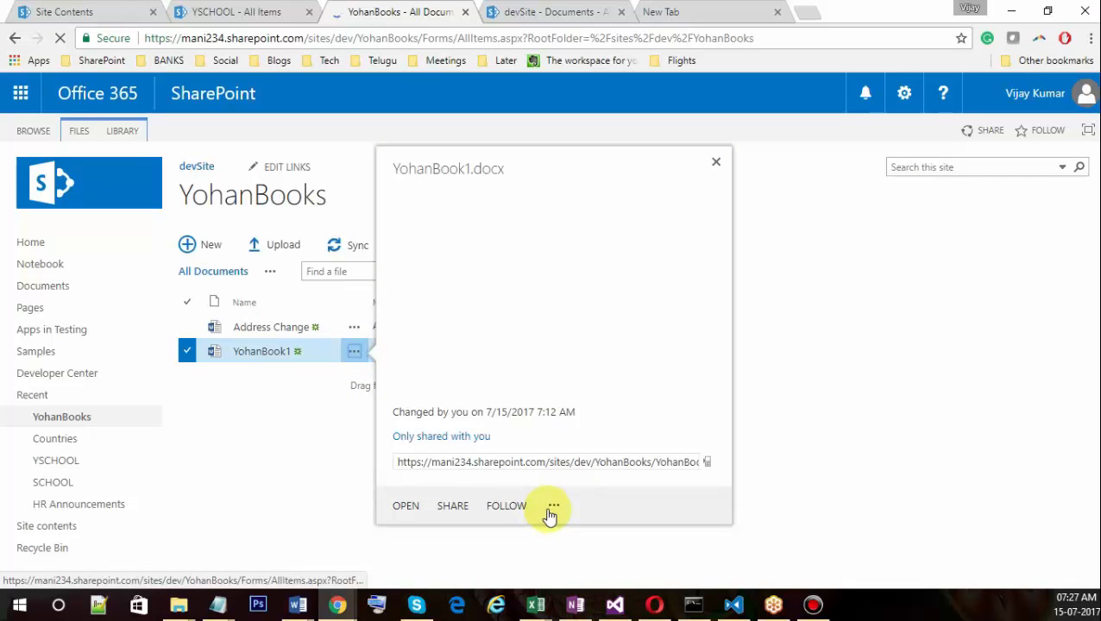
Share YohanBook1, try entering an invitee name, then switch to Get a link for an edit link.
click(552, 509)
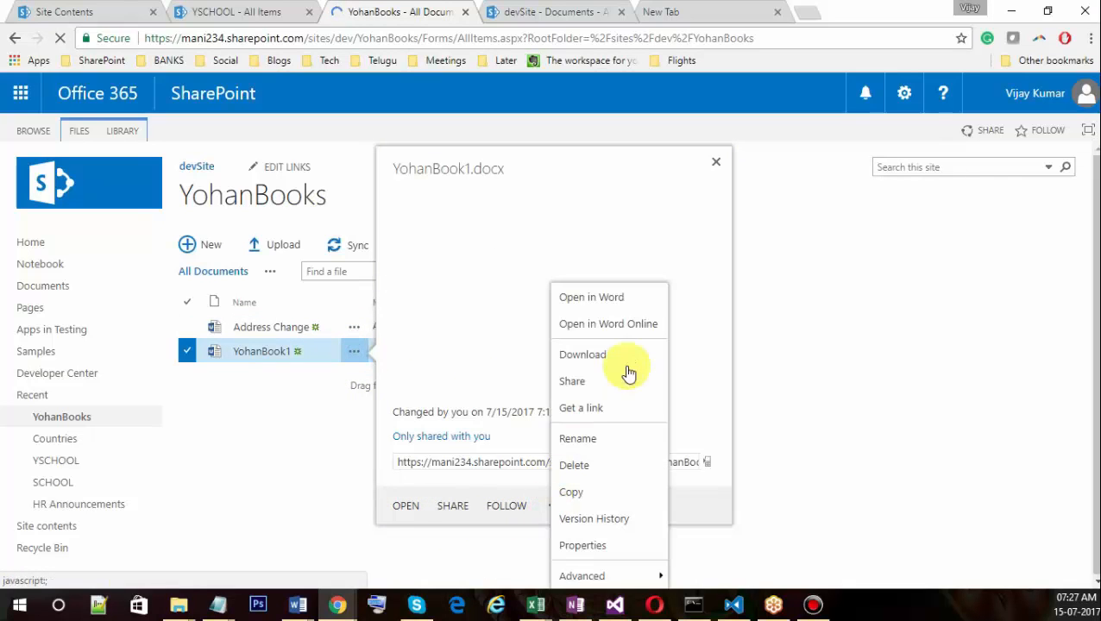
click(573, 381)
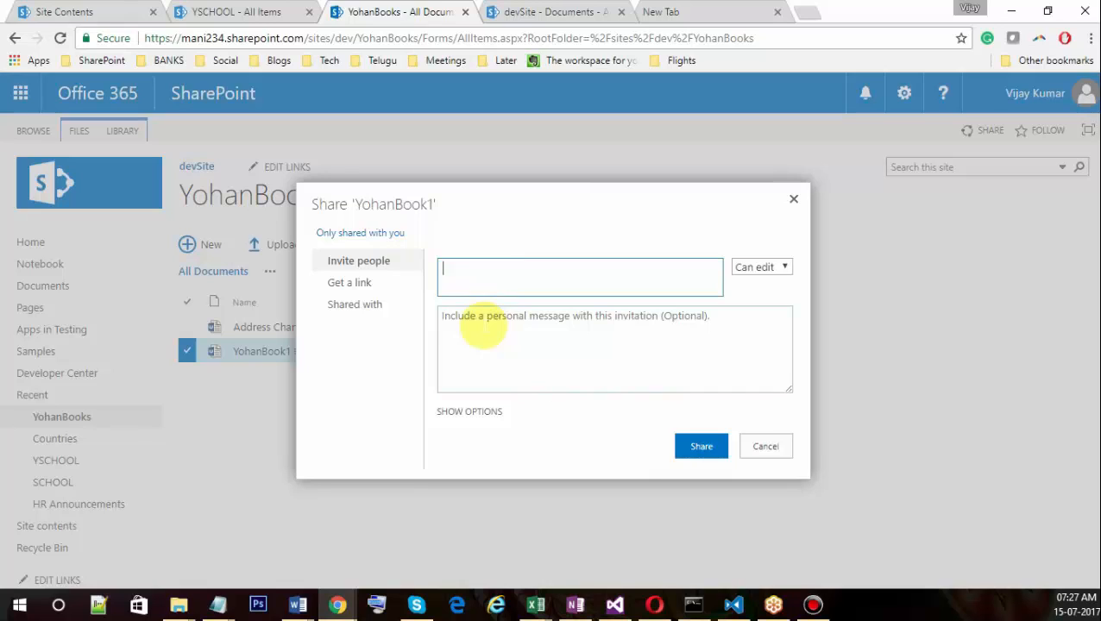
text(Manjul)
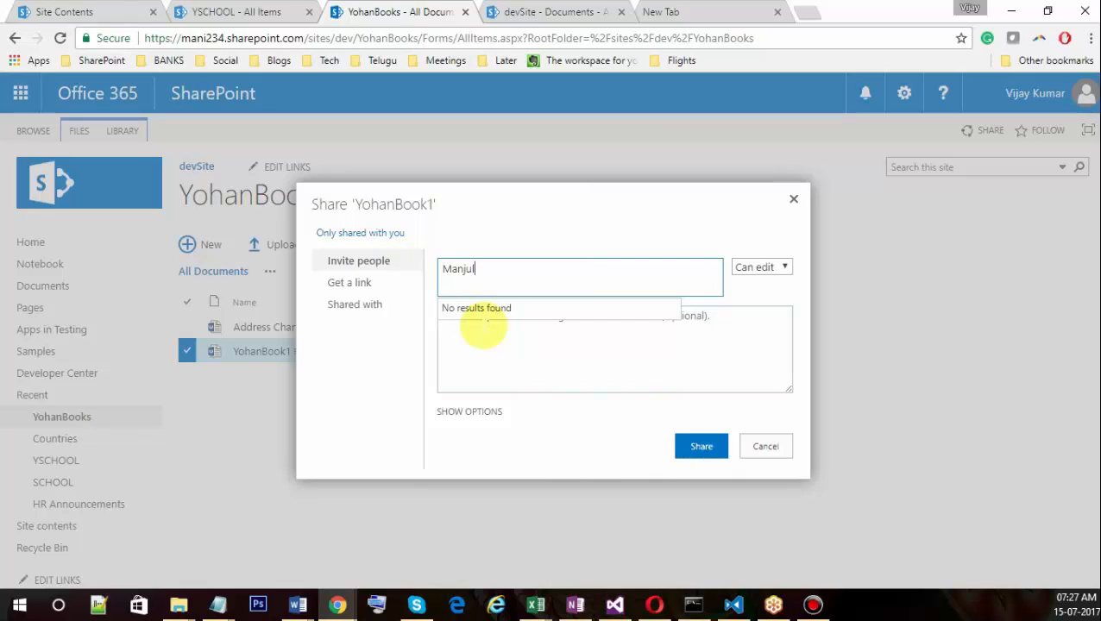
key(BackSpace)
key(BackSpace)
key(BackSpace)
key(BackSpace)
key(BackSpace)
key(BackSpace)
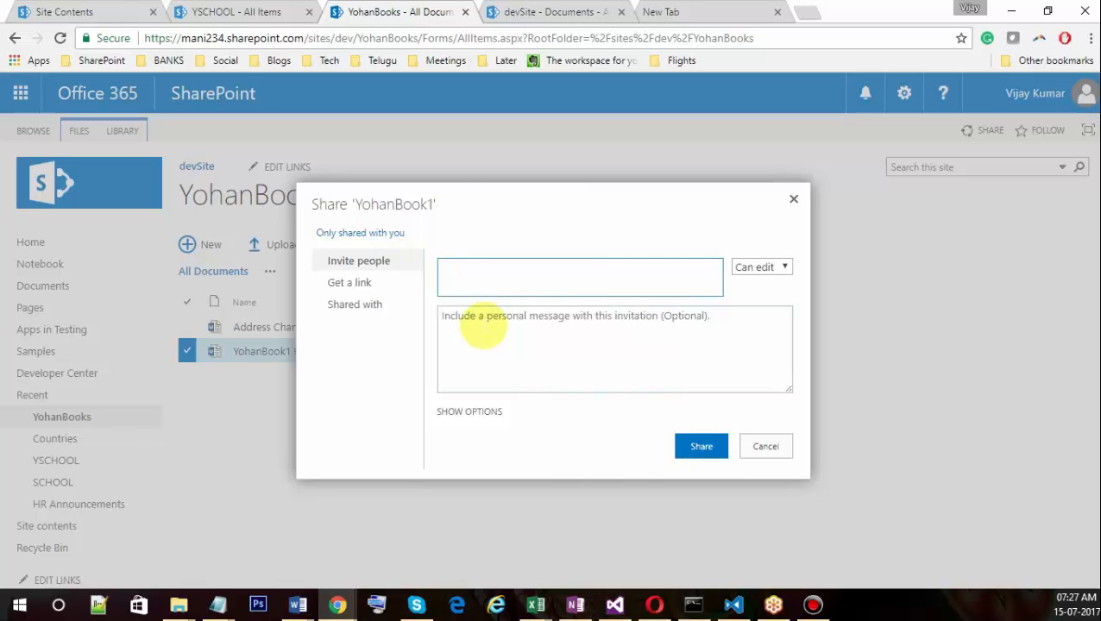
text(Yo)
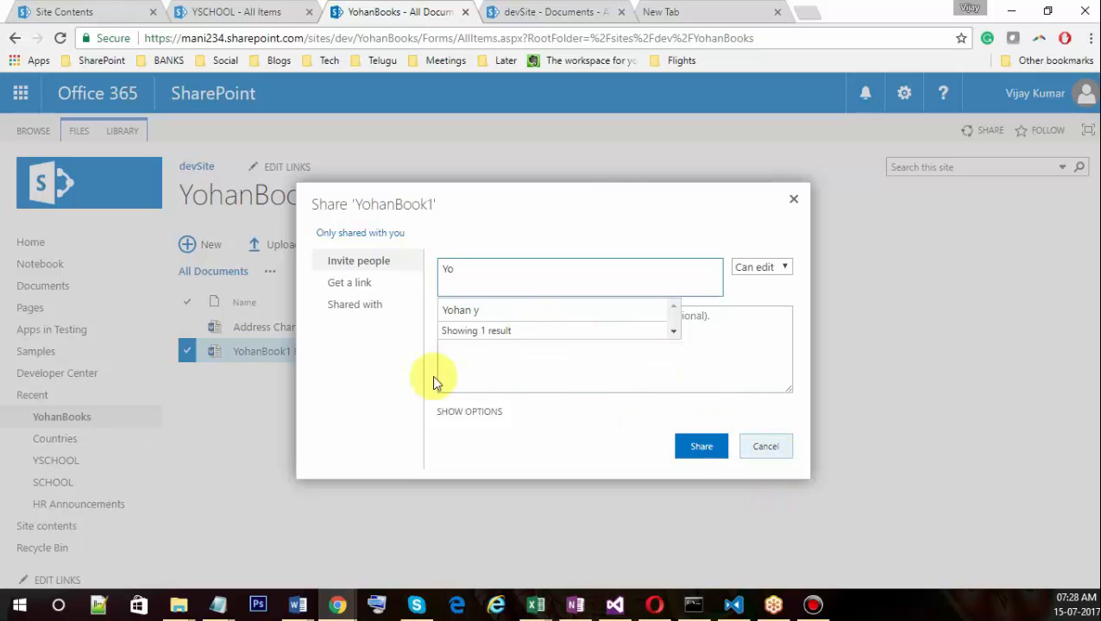
click(361, 284)
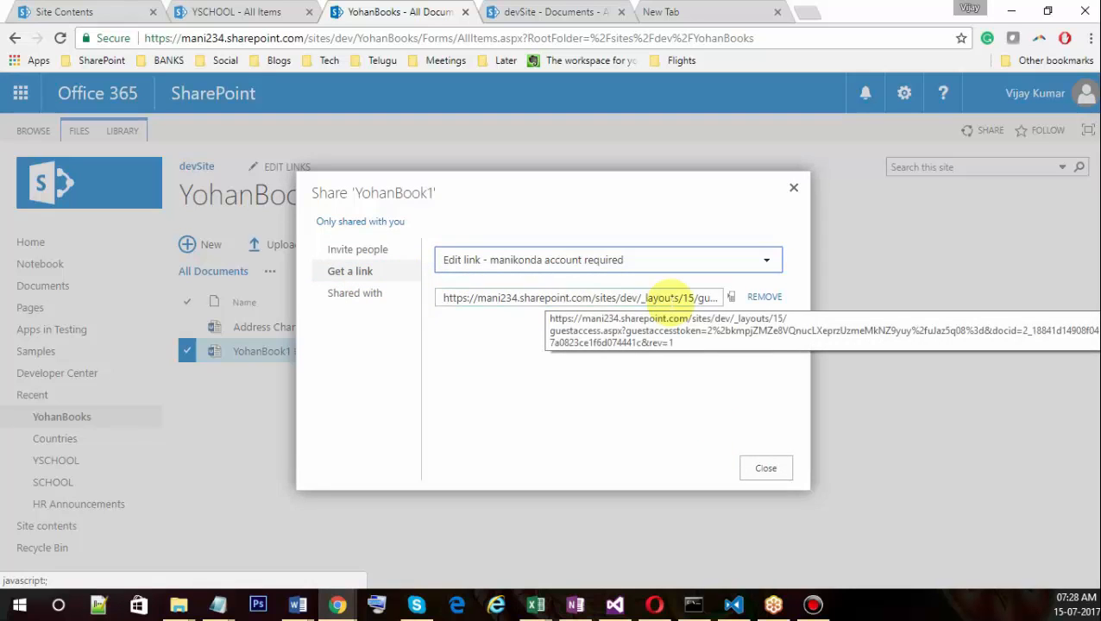
Review YohanBook1's Shared with list, close the Share dialog, and reopen its file actions.
click(373, 296)
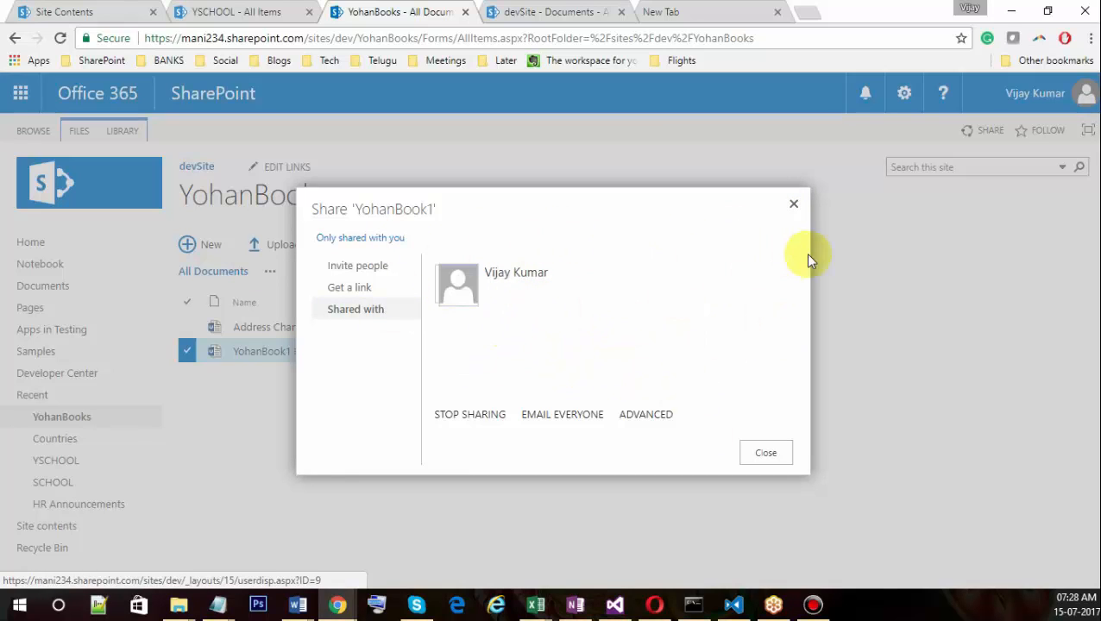
click(795, 205)
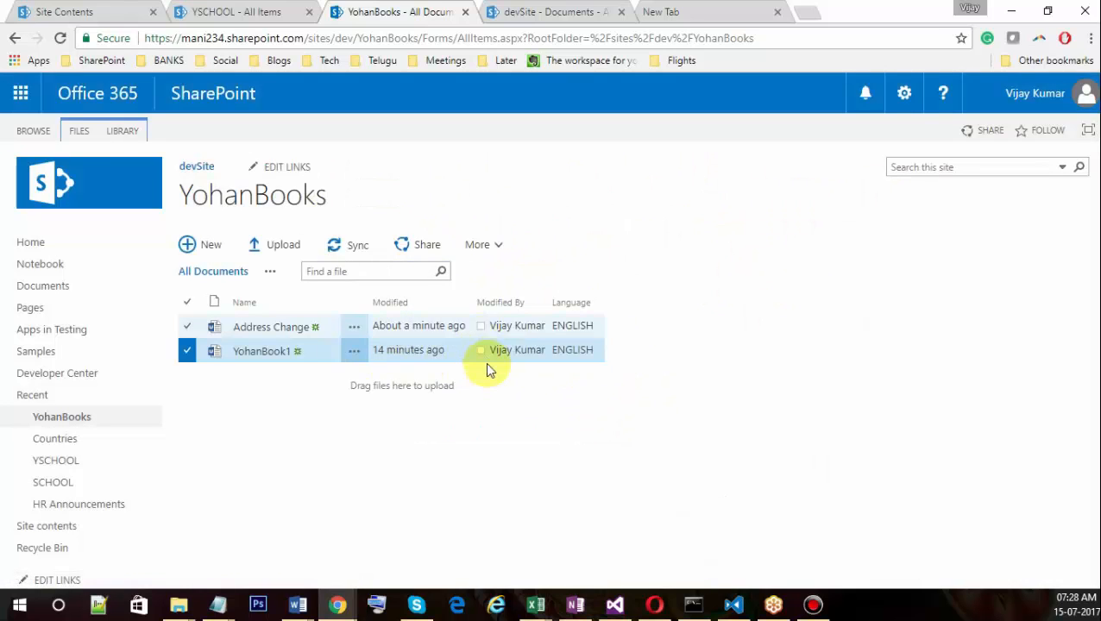
click(354, 353)
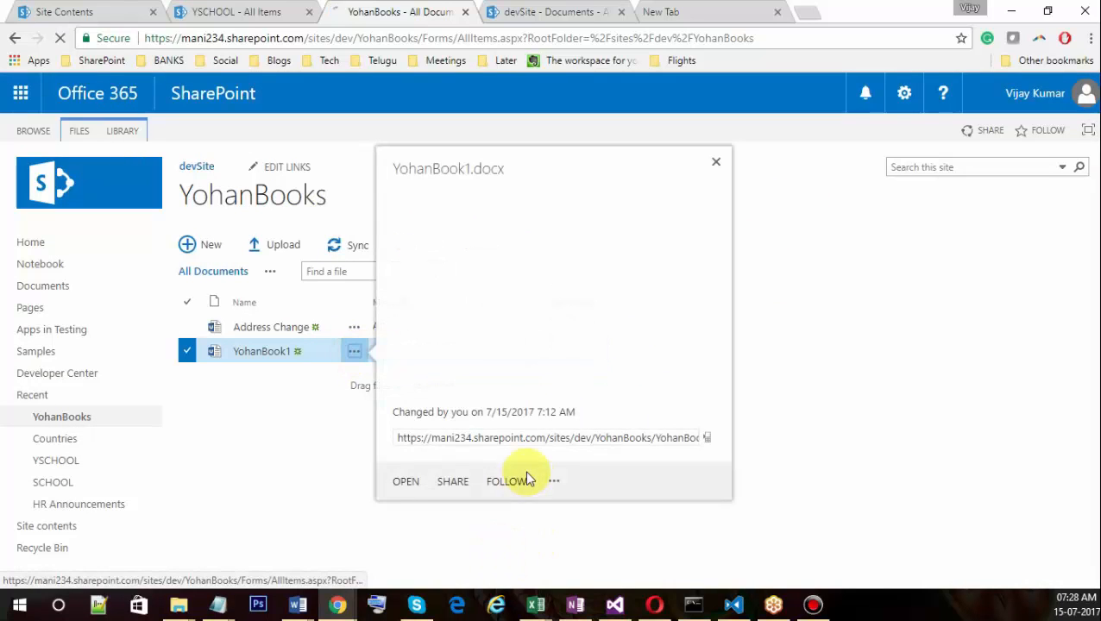
click(553, 521)
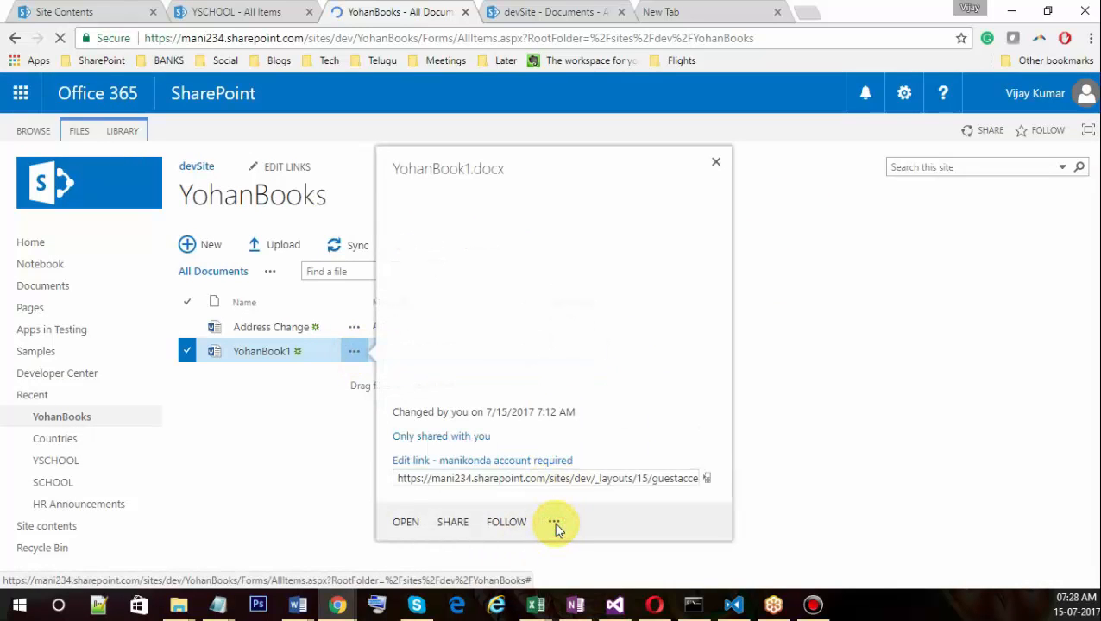
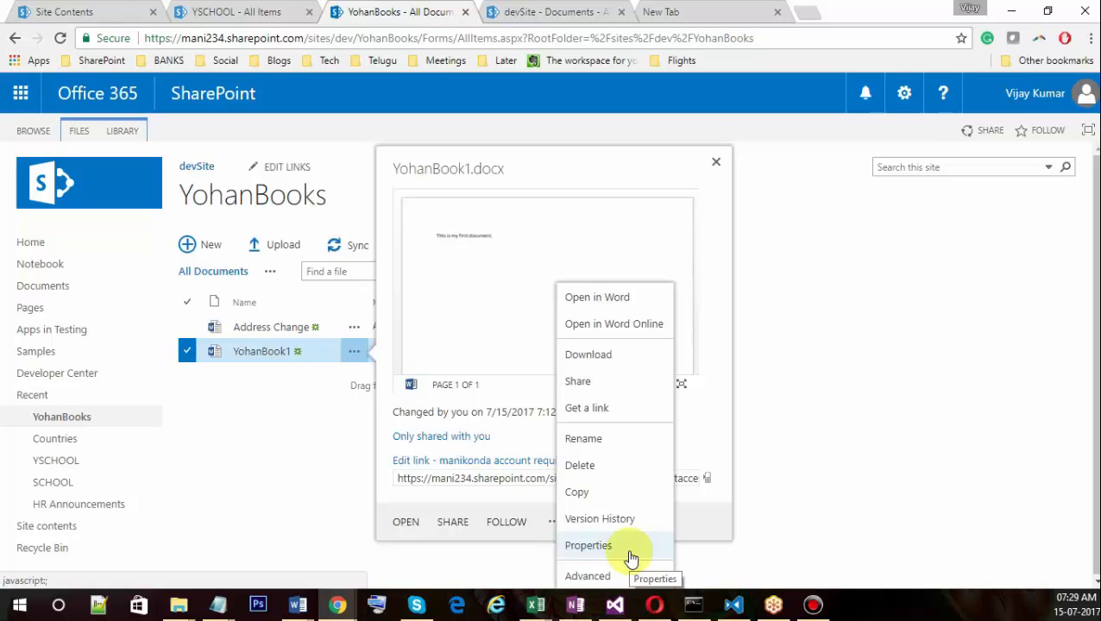
Set YohanBook1's Language property from ENGLISH to HINDI, save it, and reopen its details card.
click(630, 552)
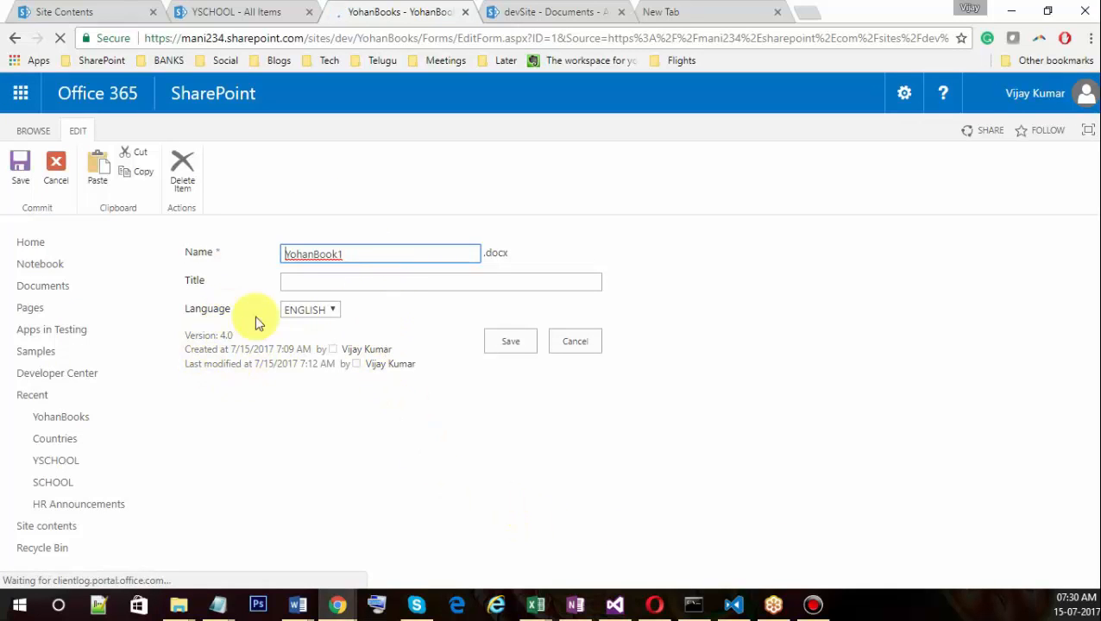
click(334, 310)
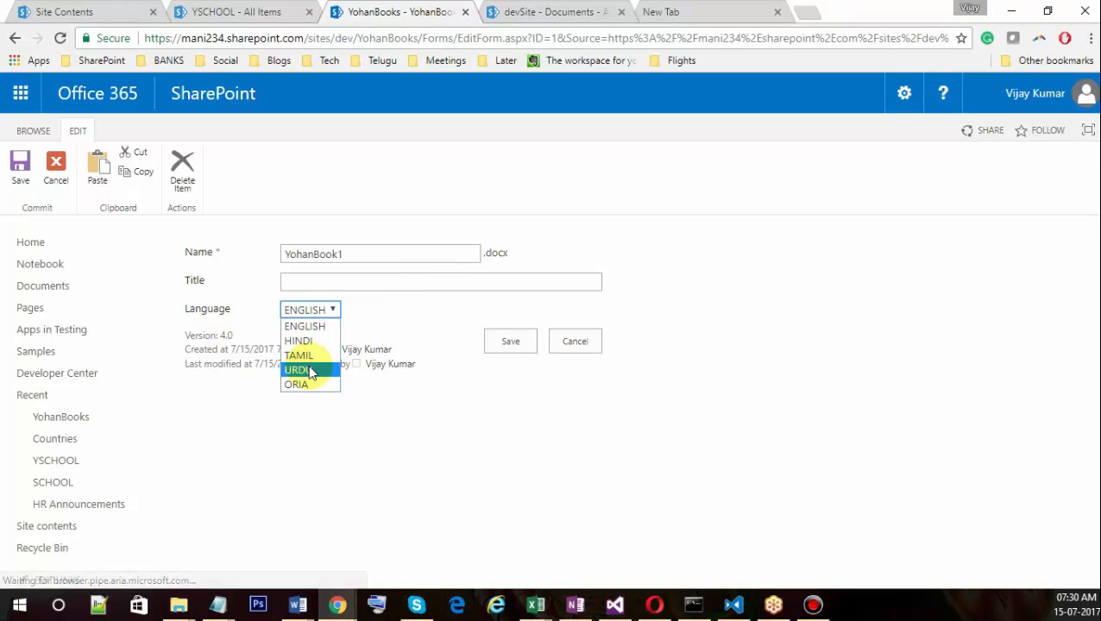
click(316, 343)
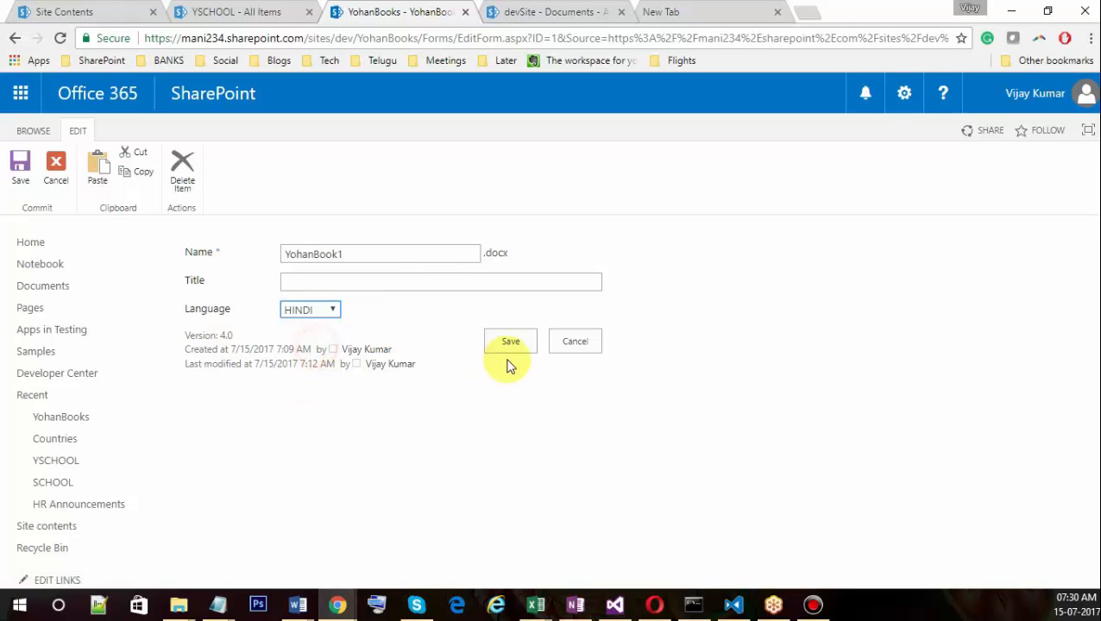
click(514, 345)
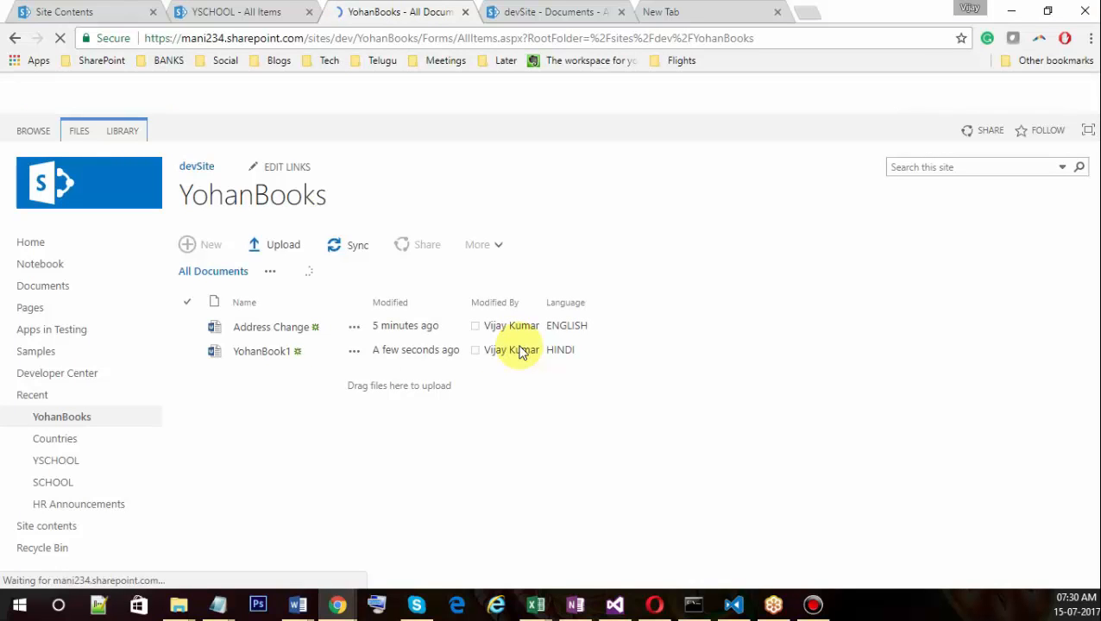
click(347, 354)
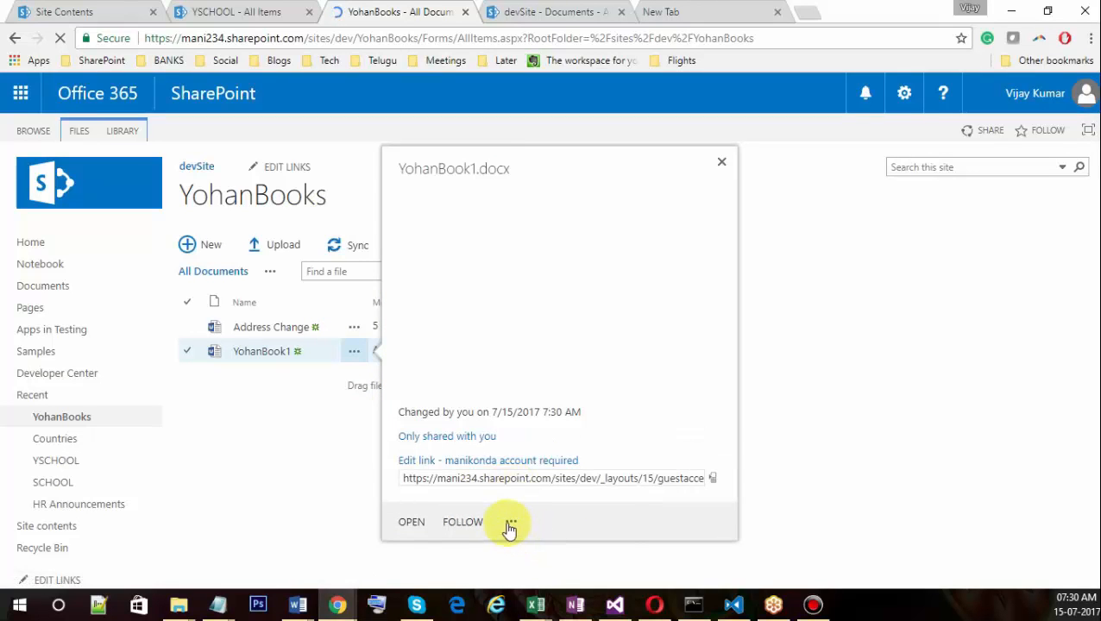
Open YohanBook1's Advanced > Compliance Details, enlarge it to confirm no retention policy, then close it.
click(507, 524)
mouse_move(567, 578)
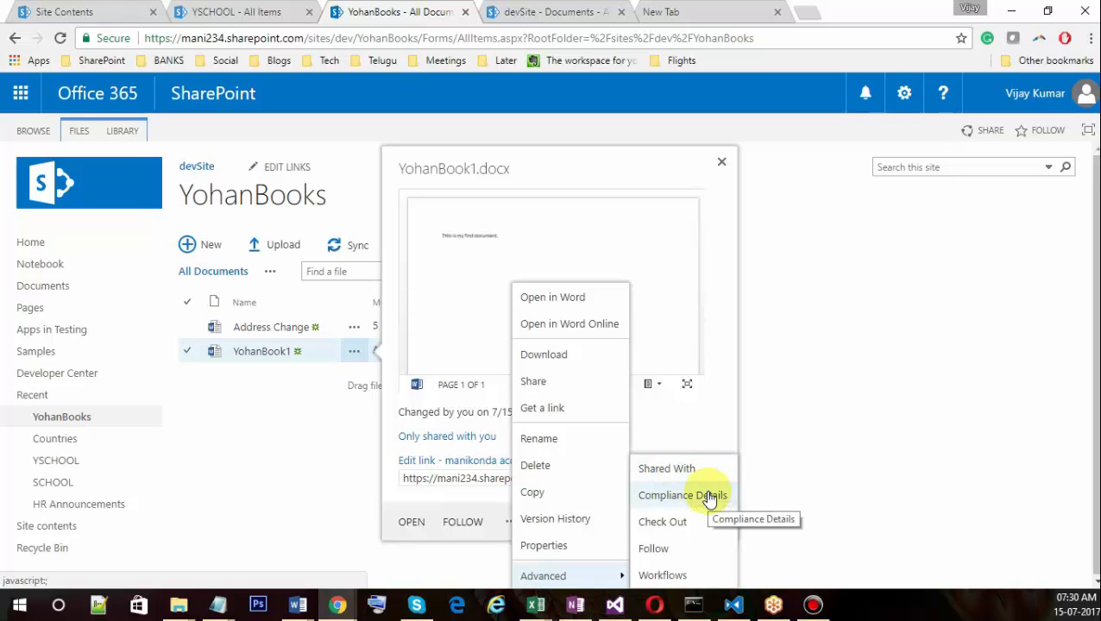
click(707, 497)
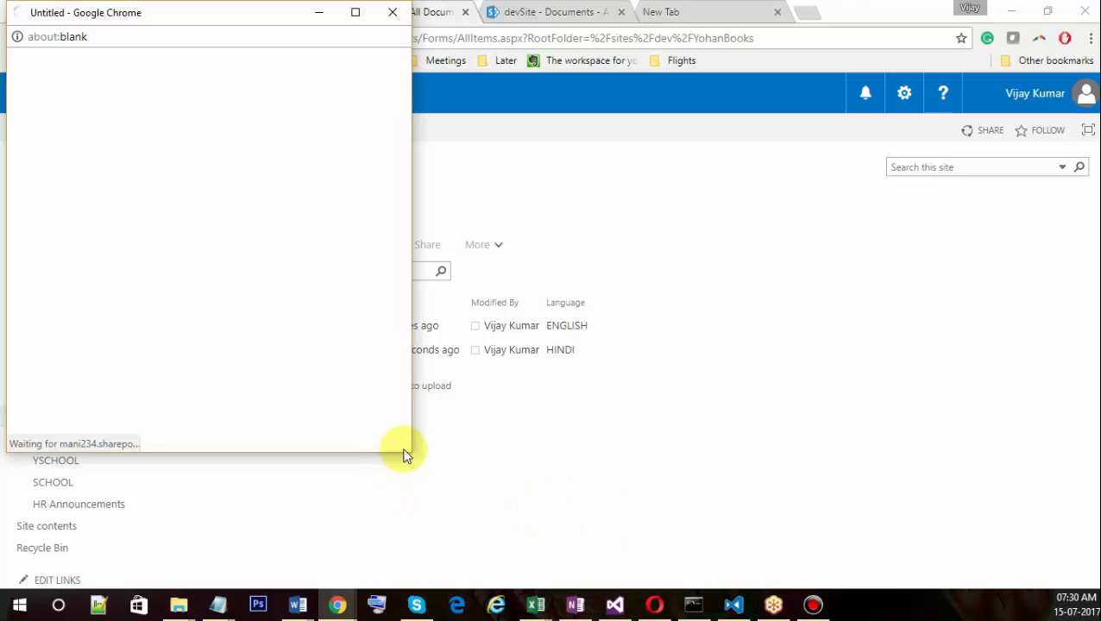
drag(410, 451, 434, 491)
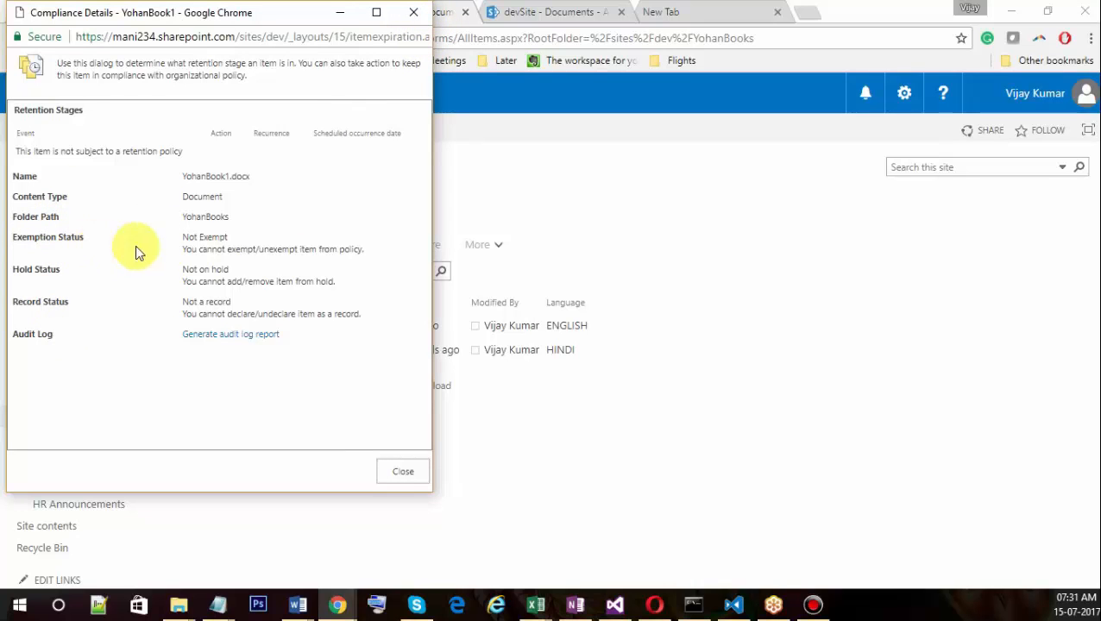
click(414, 11)
click(354, 352)
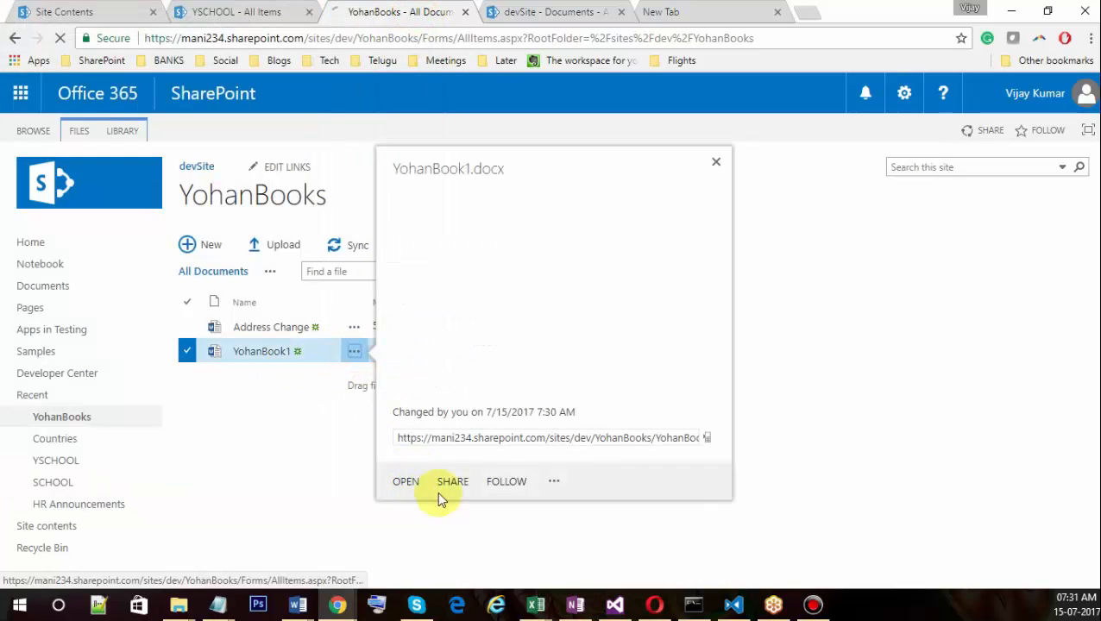
Browse YohanBook1's Advanced actions menu, including Check Out, then dismiss the menu and callout.
click(553, 481)
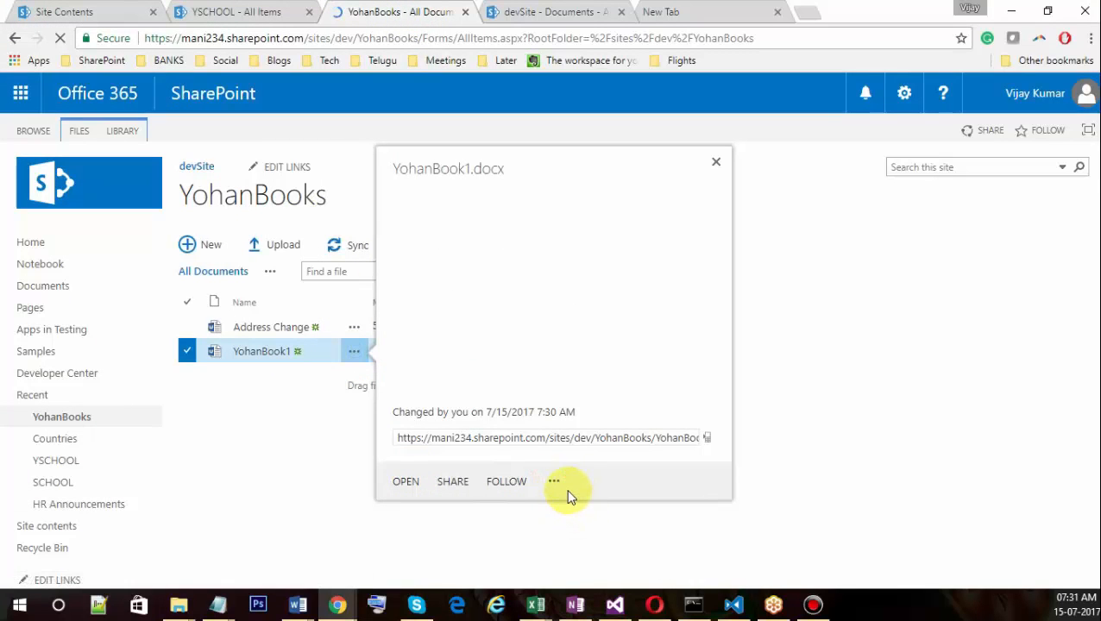
click(553, 482)
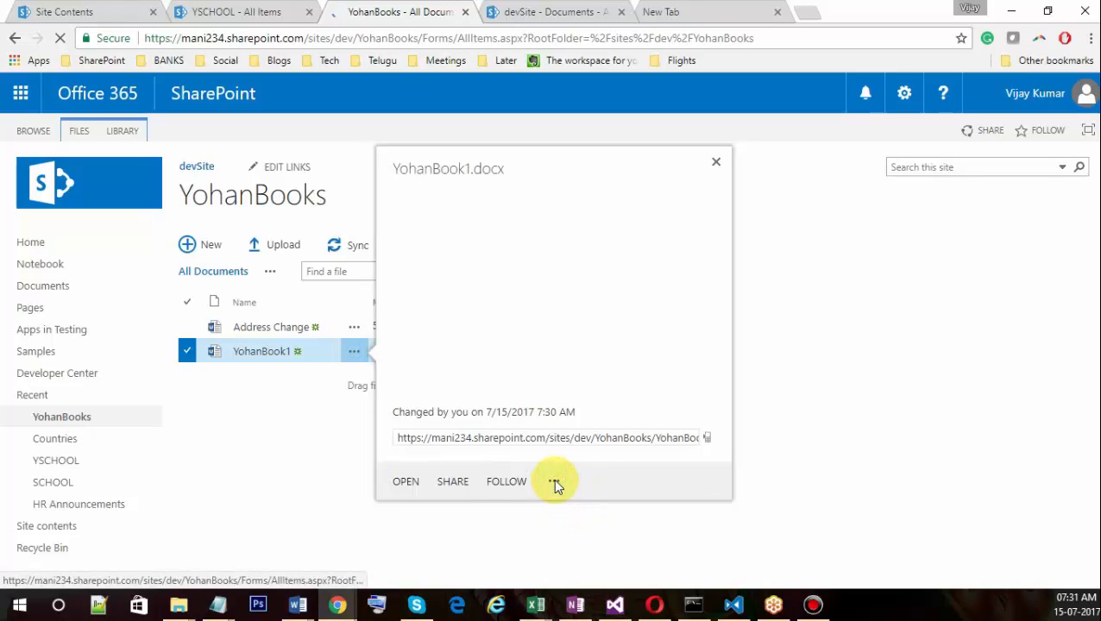
mouse_move(602, 576)
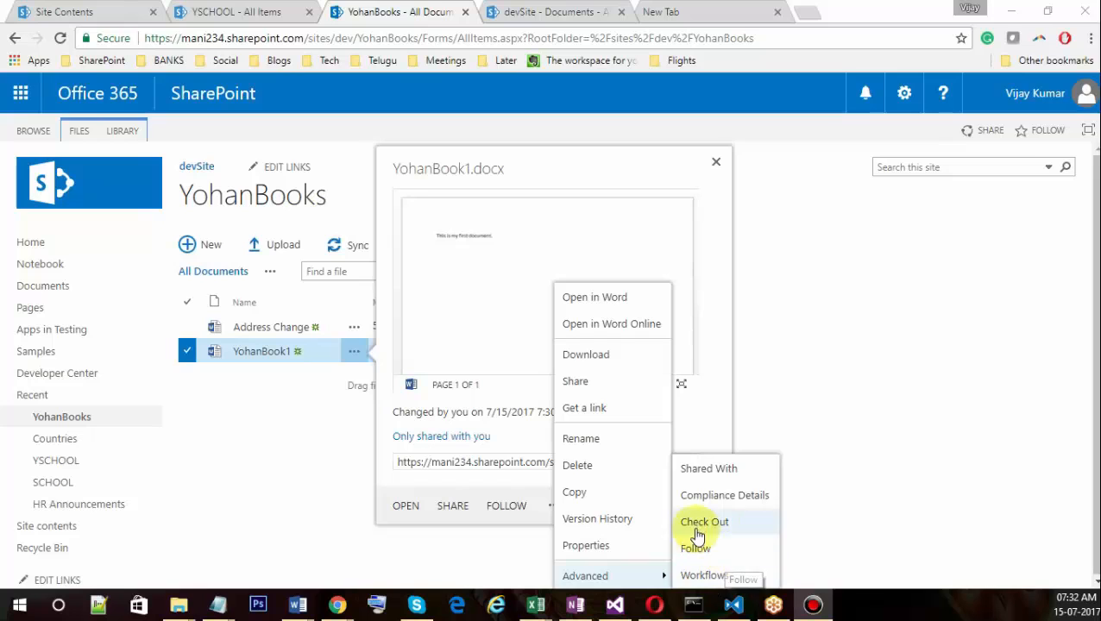
click(274, 452)
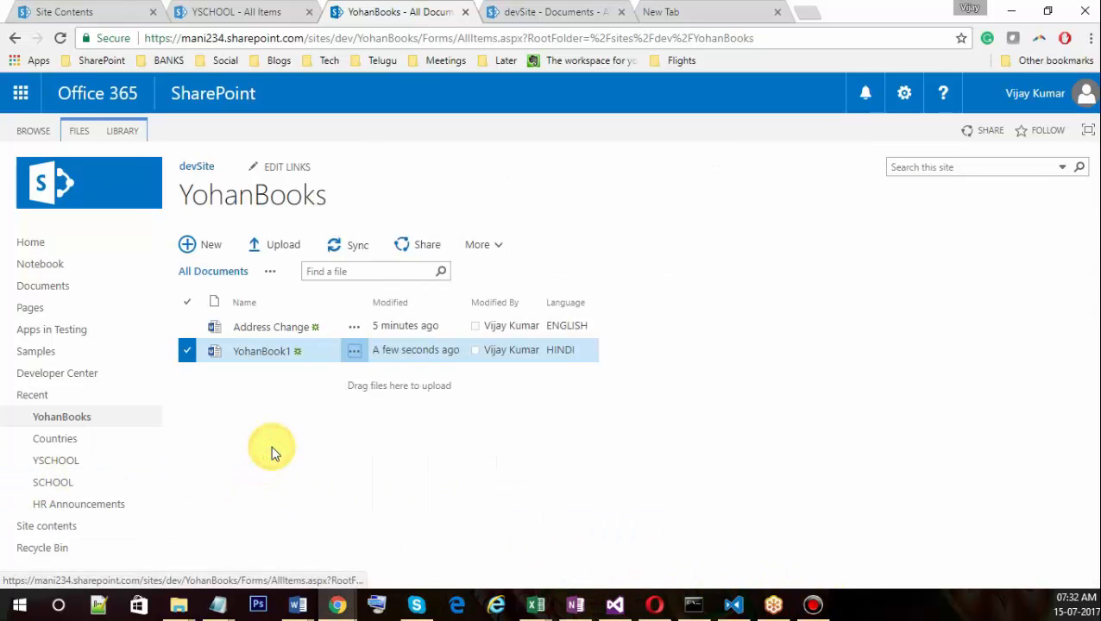
Close YohanBook1's details, retry its more-actions menu, then restore and maximize Chrome.
click(353, 352)
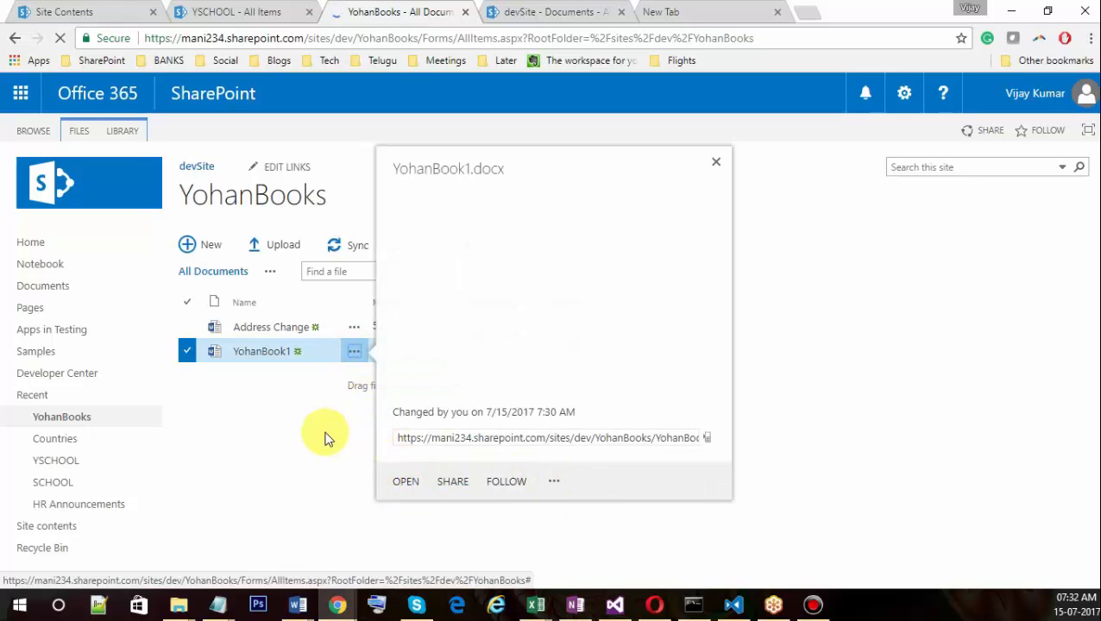
click(351, 484)
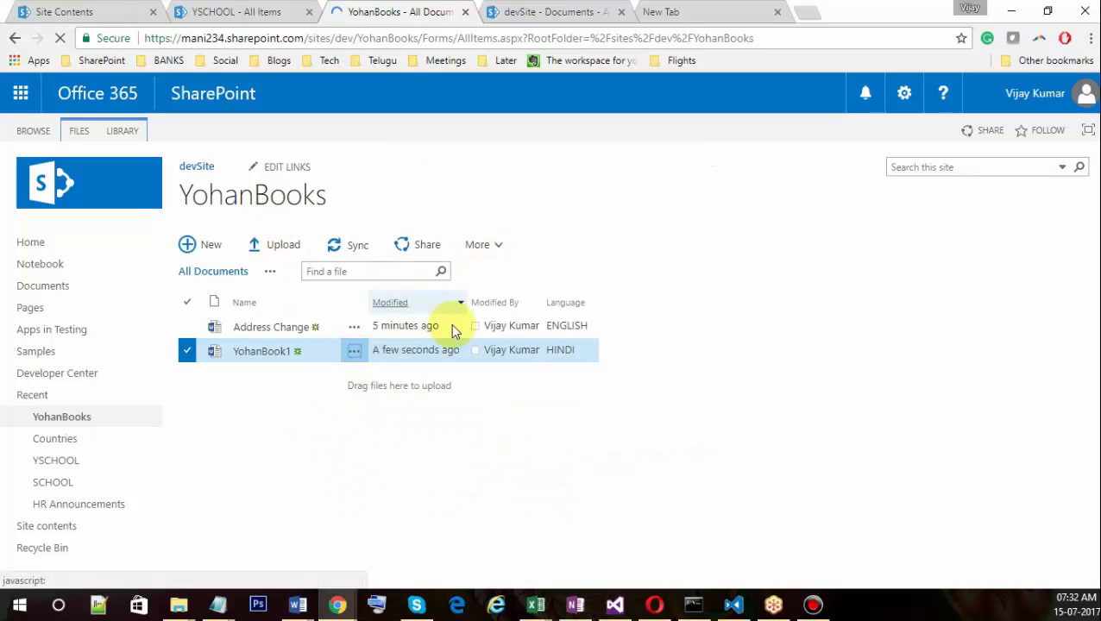
click(493, 247)
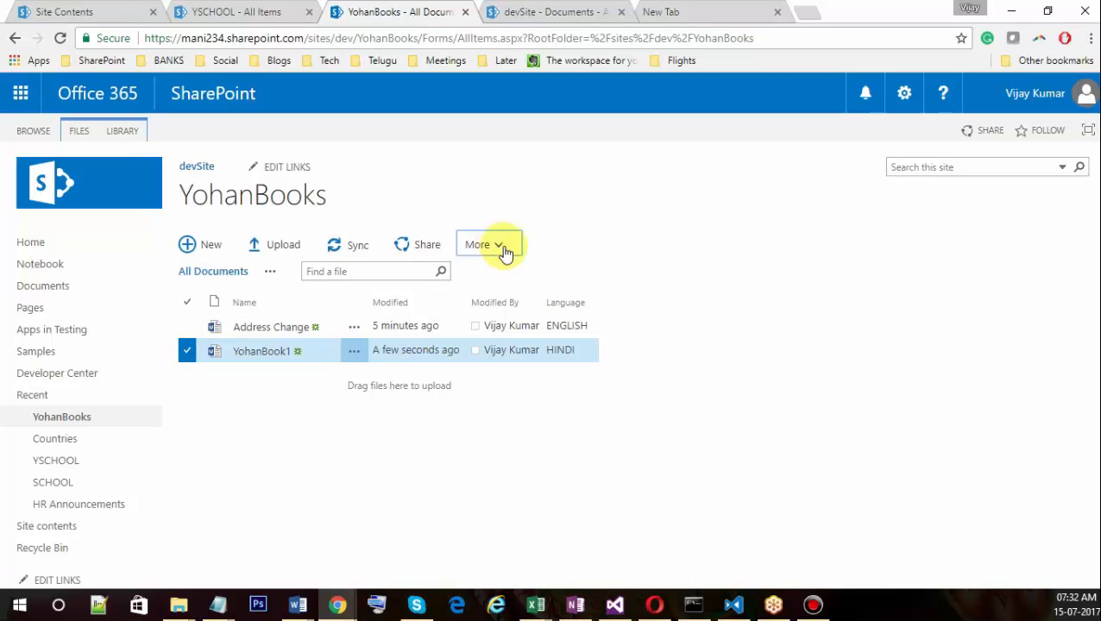
click(493, 244)
click(654, 244)
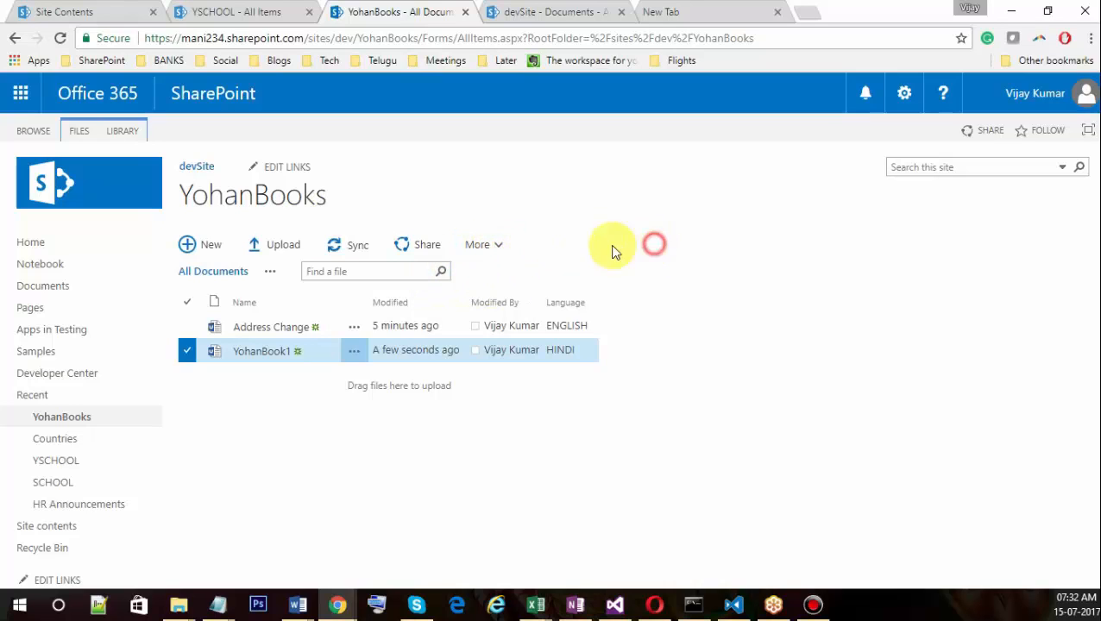
click(493, 246)
click(491, 246)
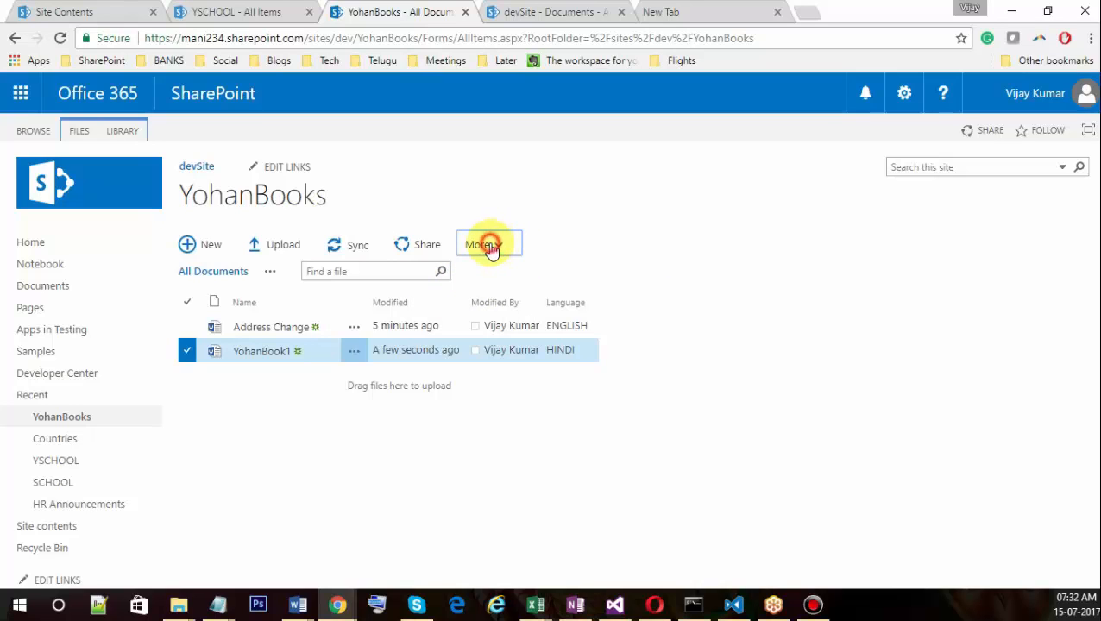
click(492, 246)
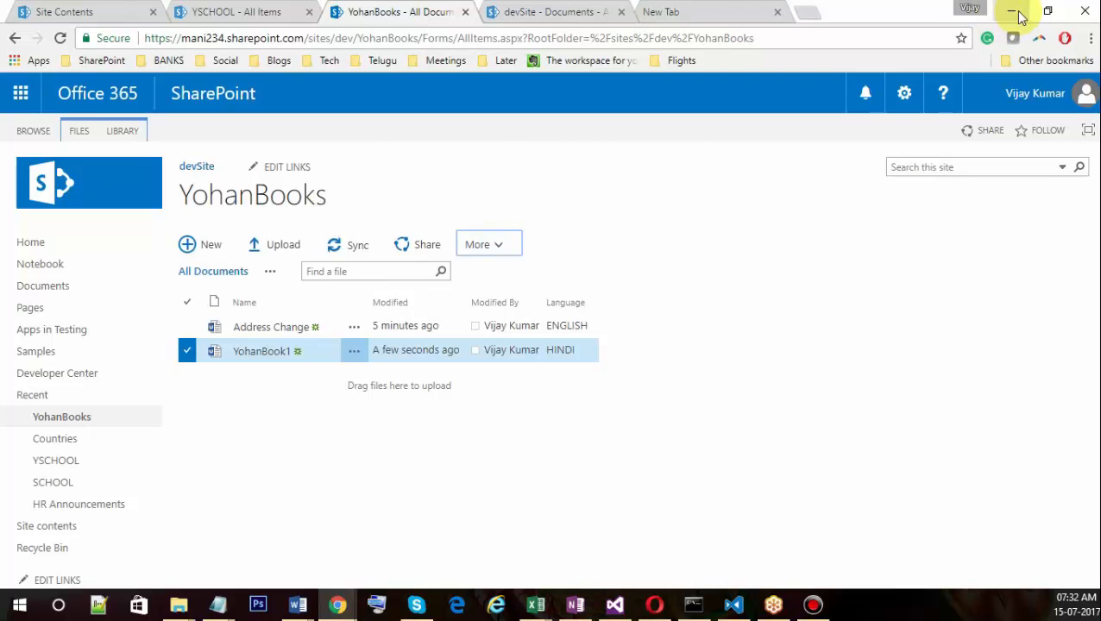
click(1045, 10)
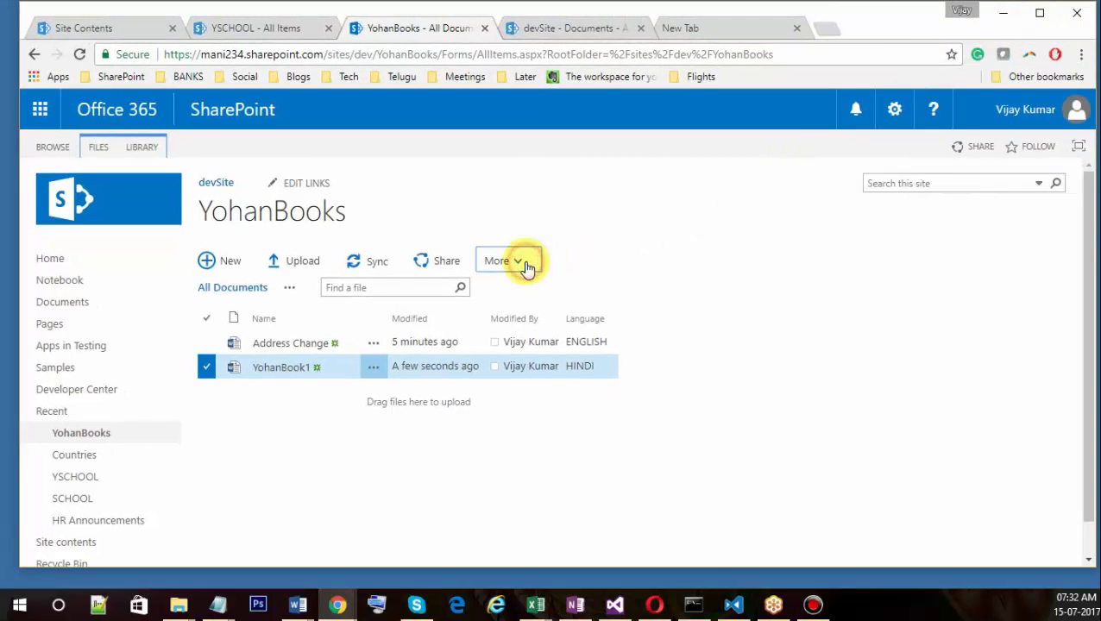
click(1041, 16)
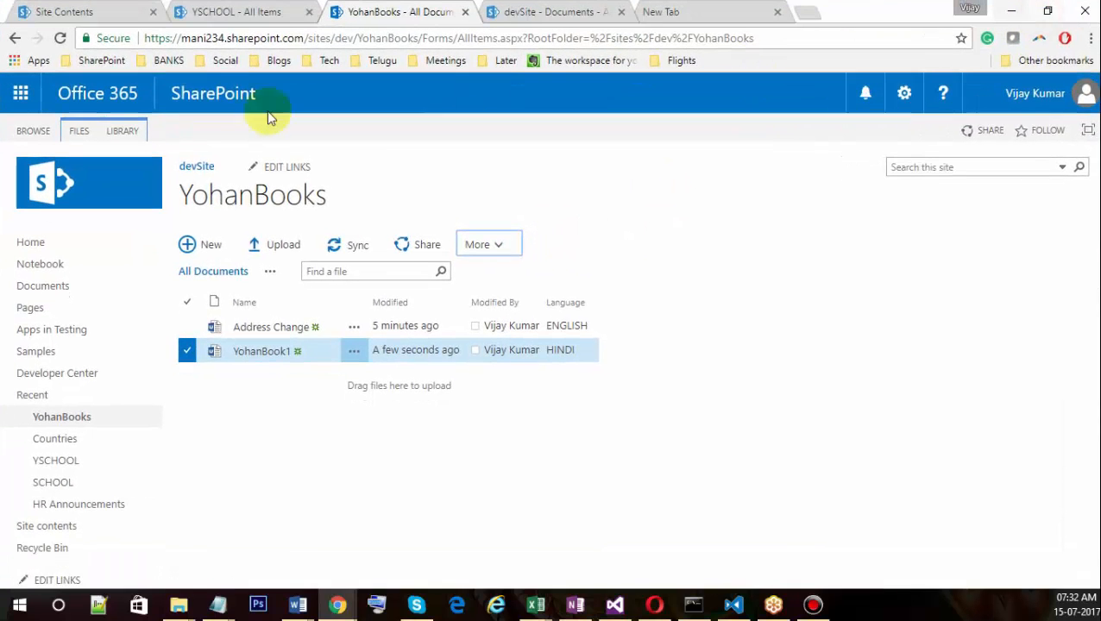
Reload the library, select YohanBook1, view its Advanced actions, and show the FILES ribbon commands.
click(59, 38)
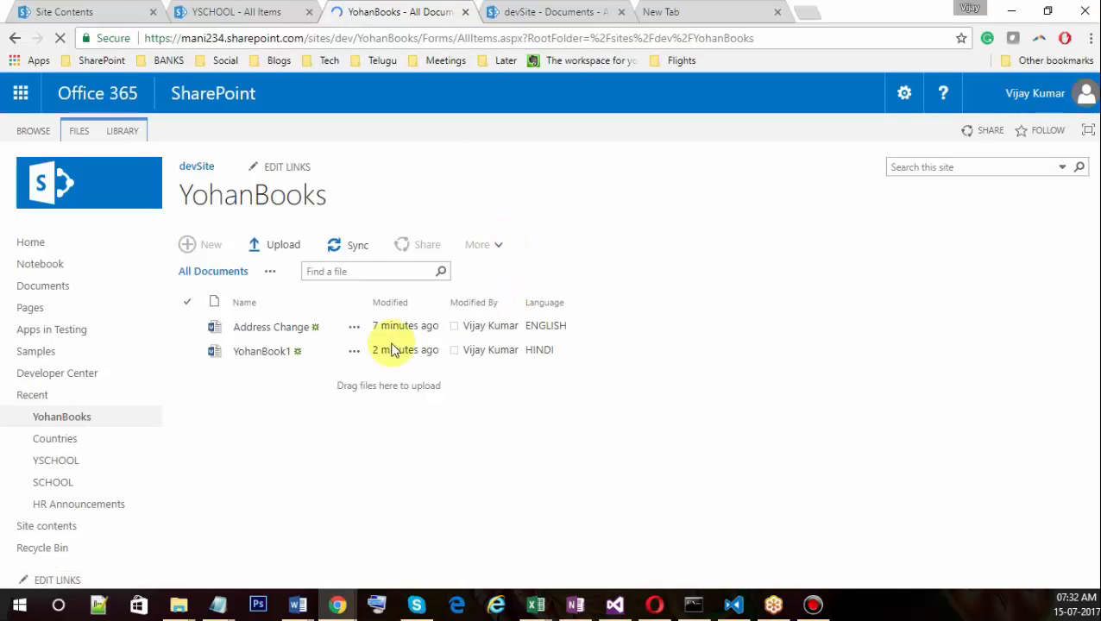
click(188, 352)
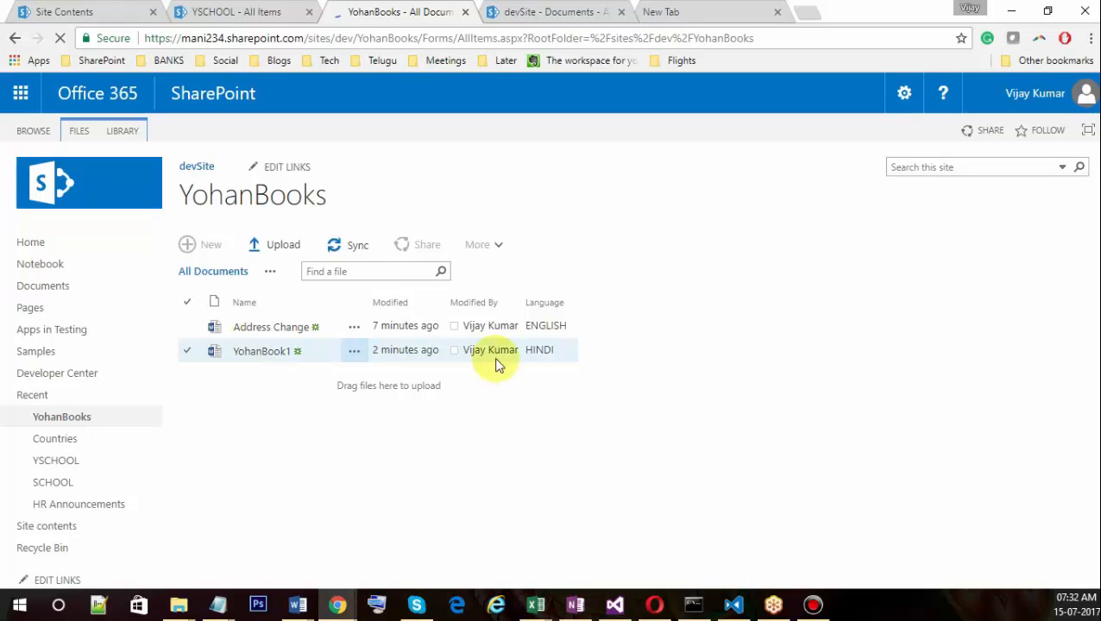
click(186, 350)
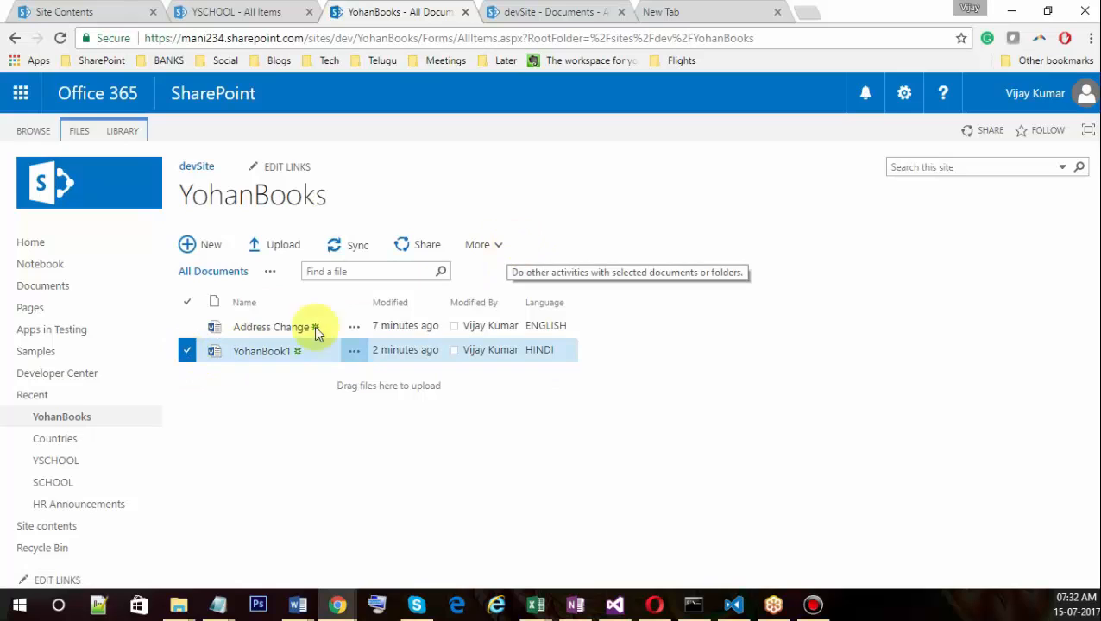
click(184, 346)
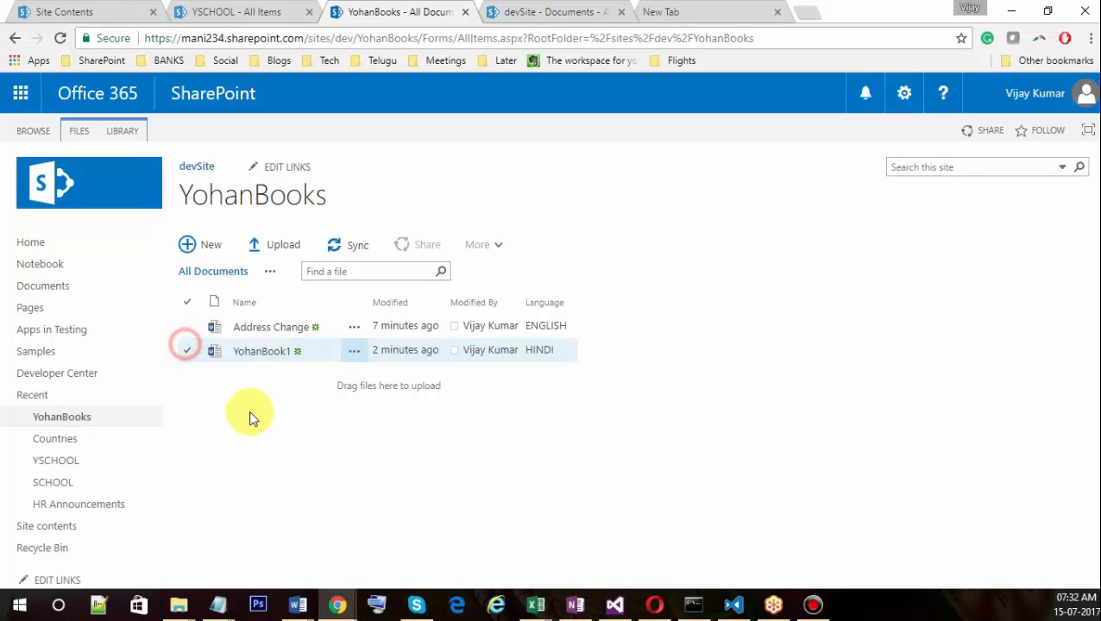
click(188, 351)
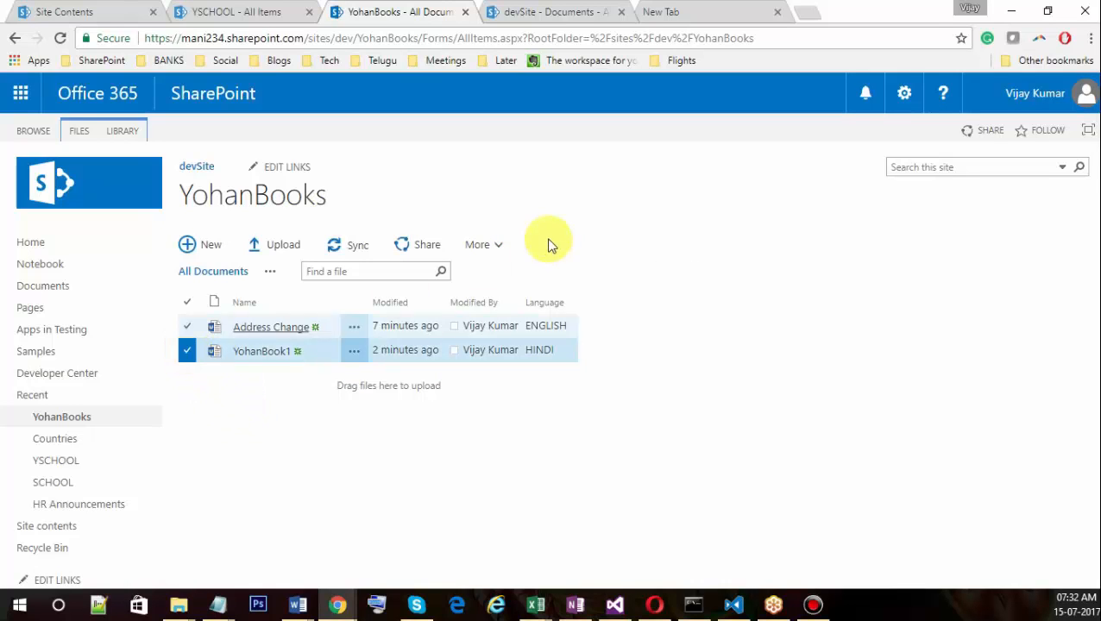
click(499, 248)
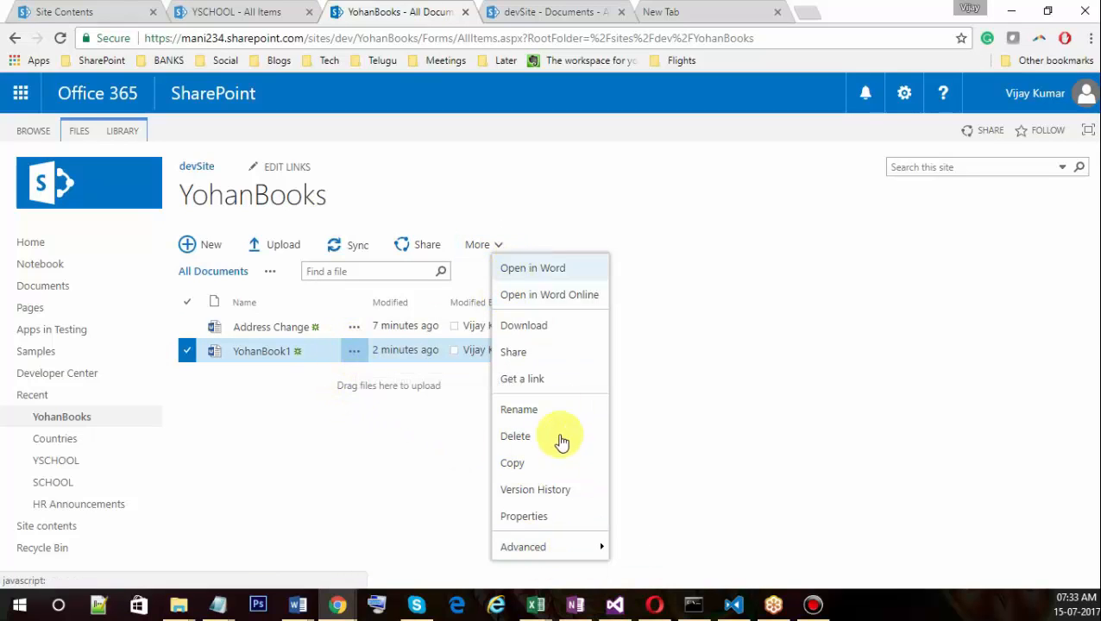
mouse_move(542, 559)
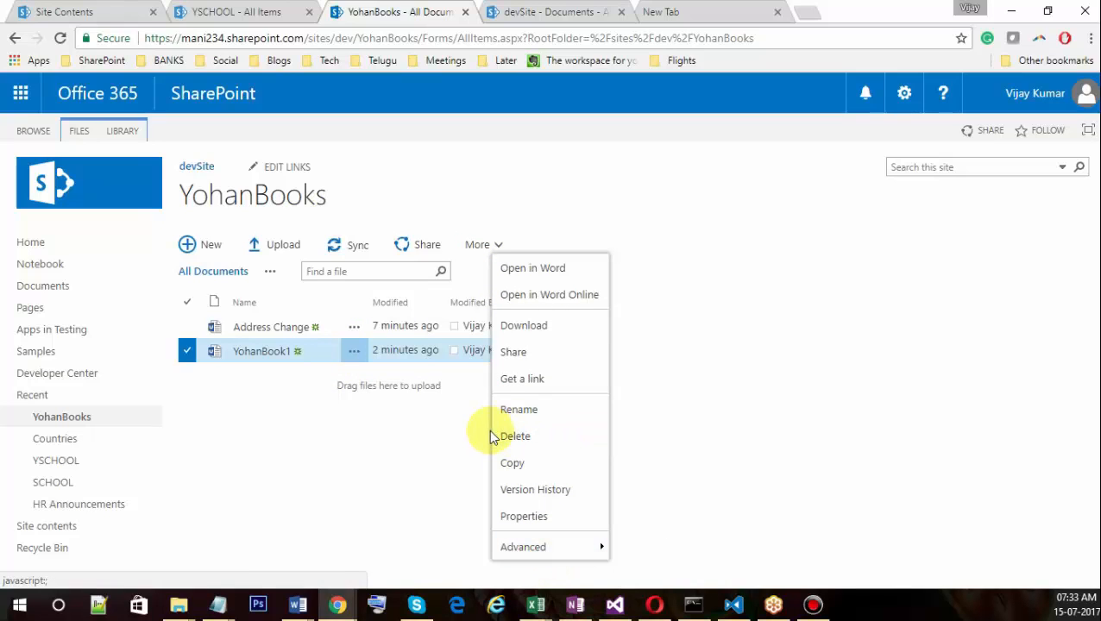
click(81, 131)
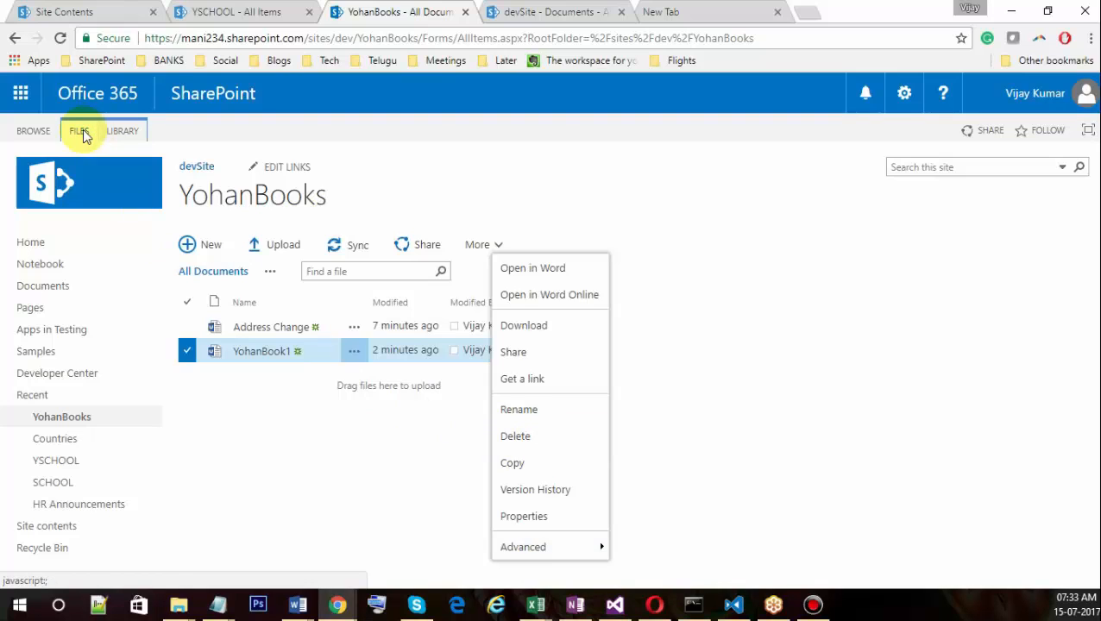
click(187, 352)
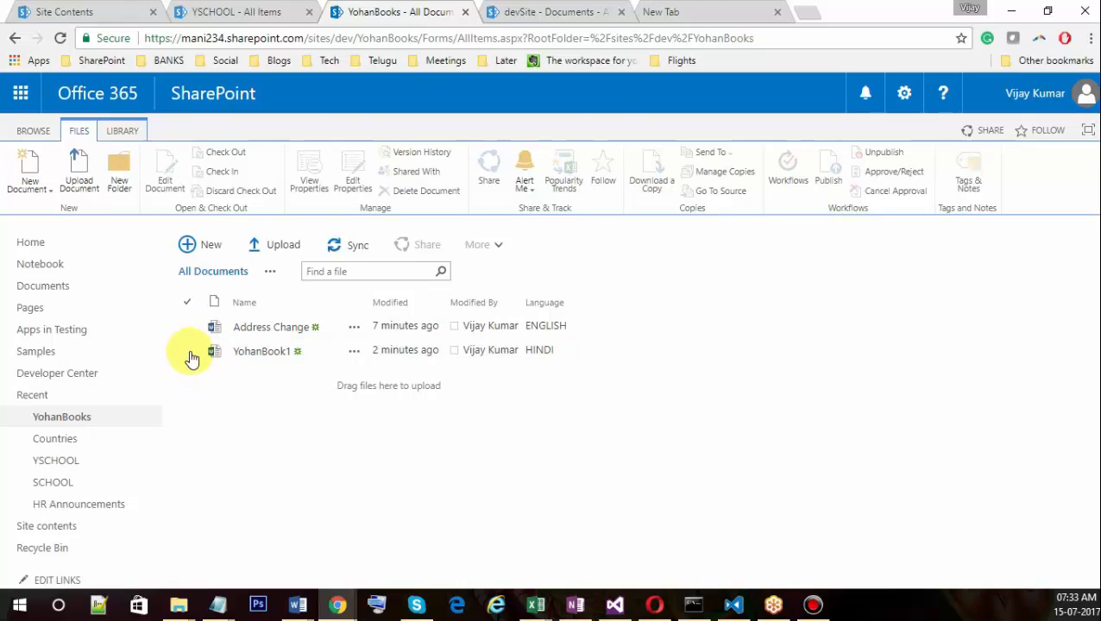
click(189, 353)
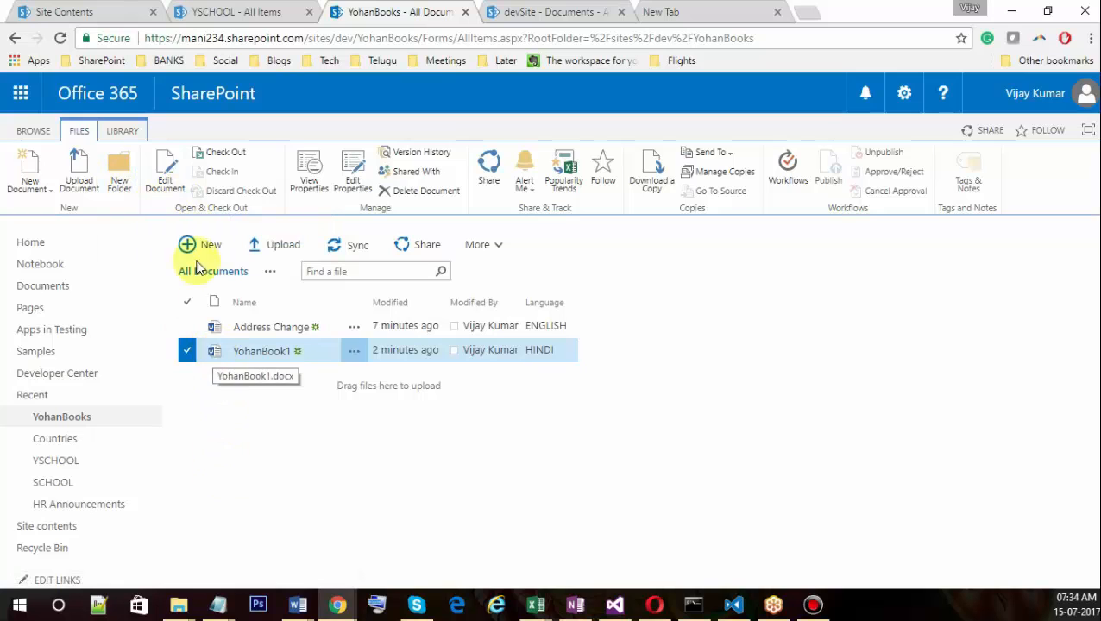
click(184, 353)
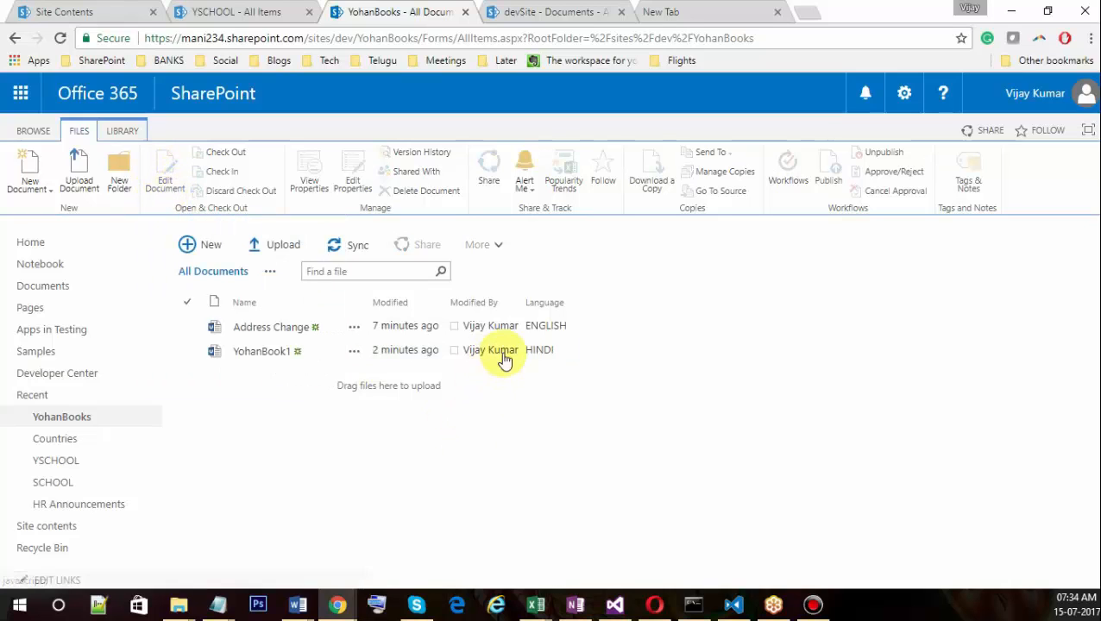
click(560, 355)
click(562, 356)
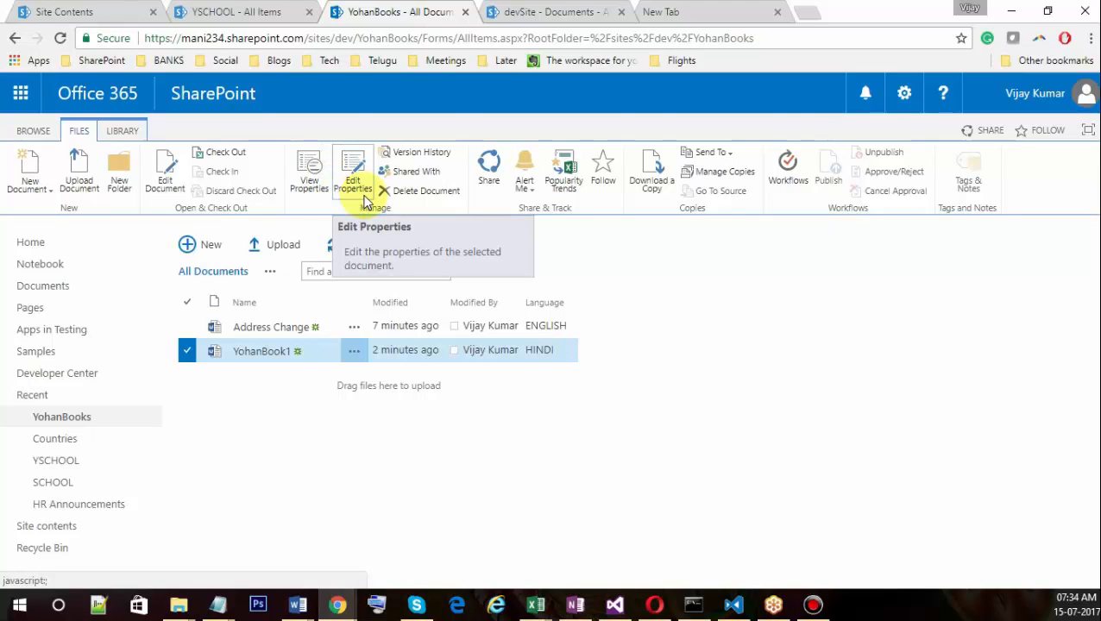
click(307, 183)
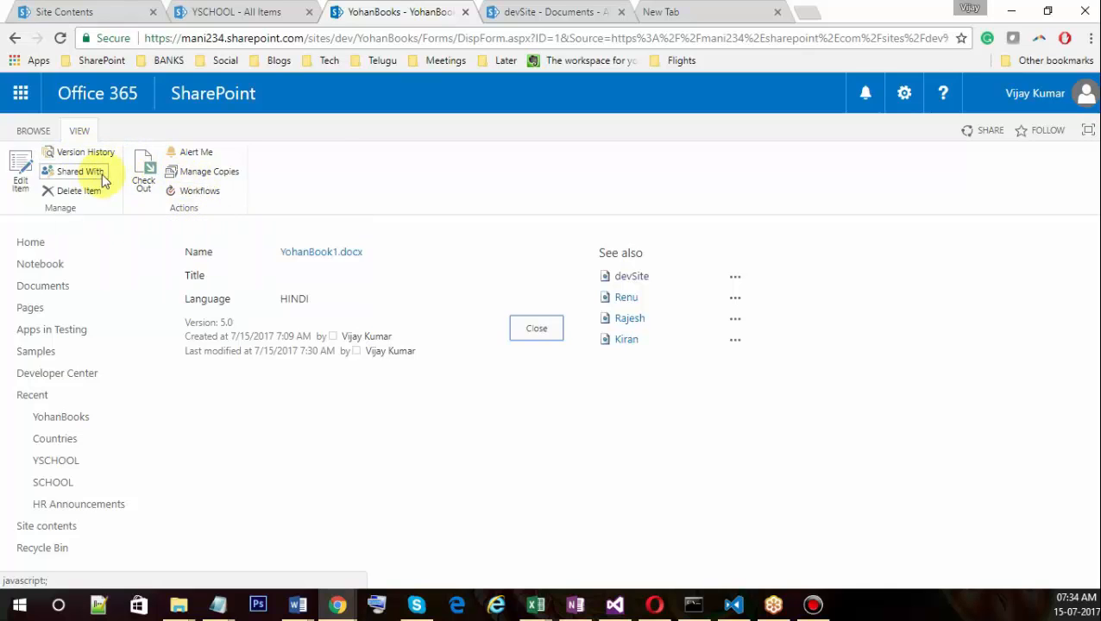
click(550, 341)
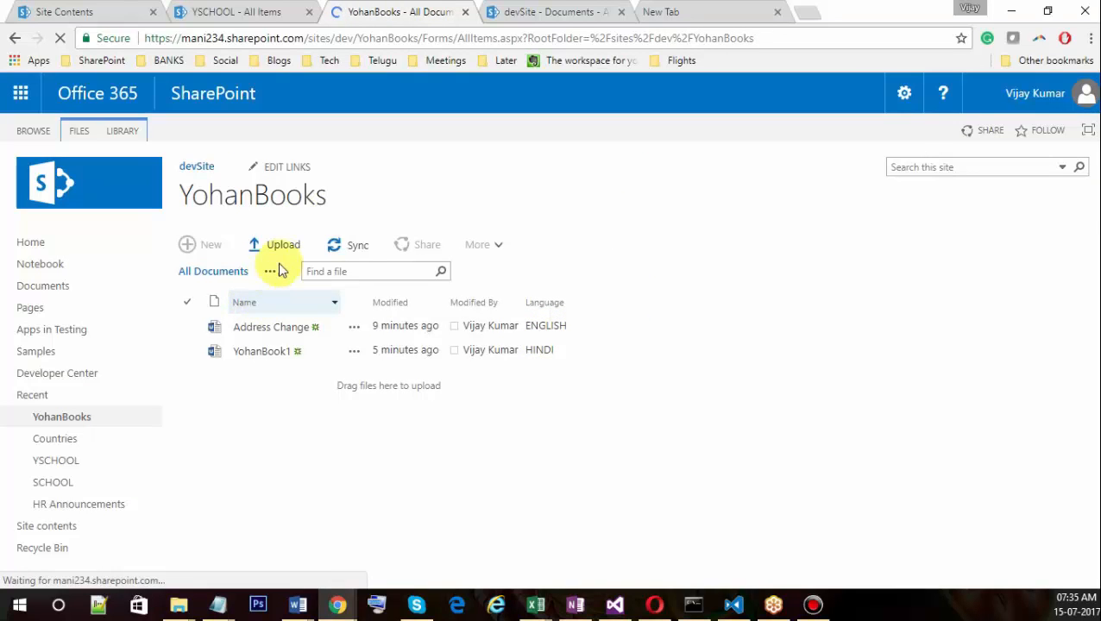
Select YohanBook1 to show the FILES ribbon, then browse its Advanced actions menu and close it.
click(188, 350)
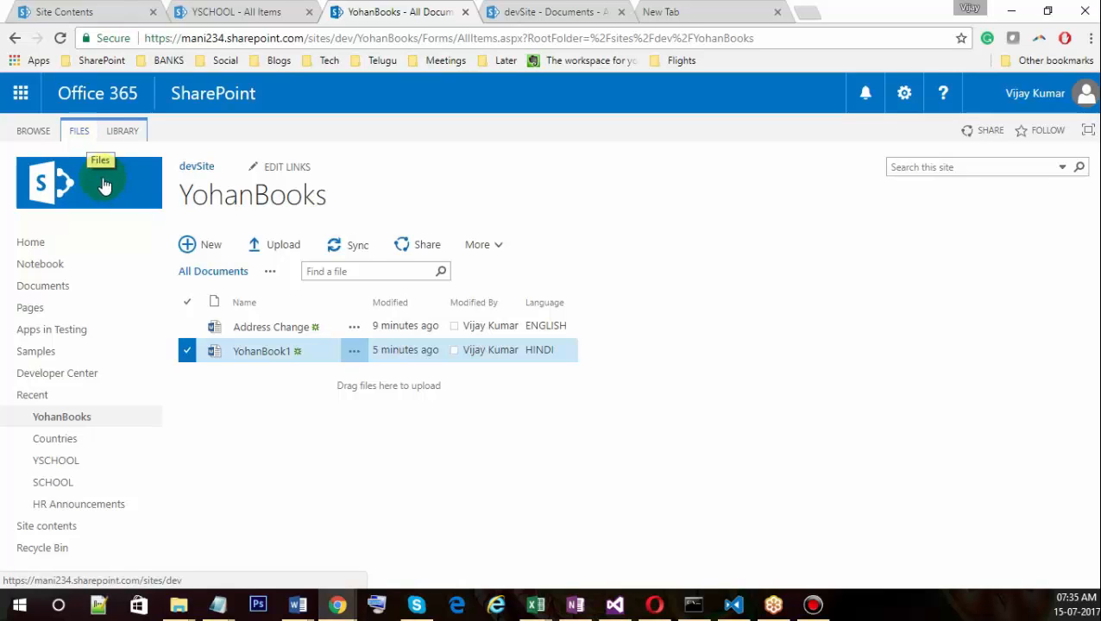
click(78, 134)
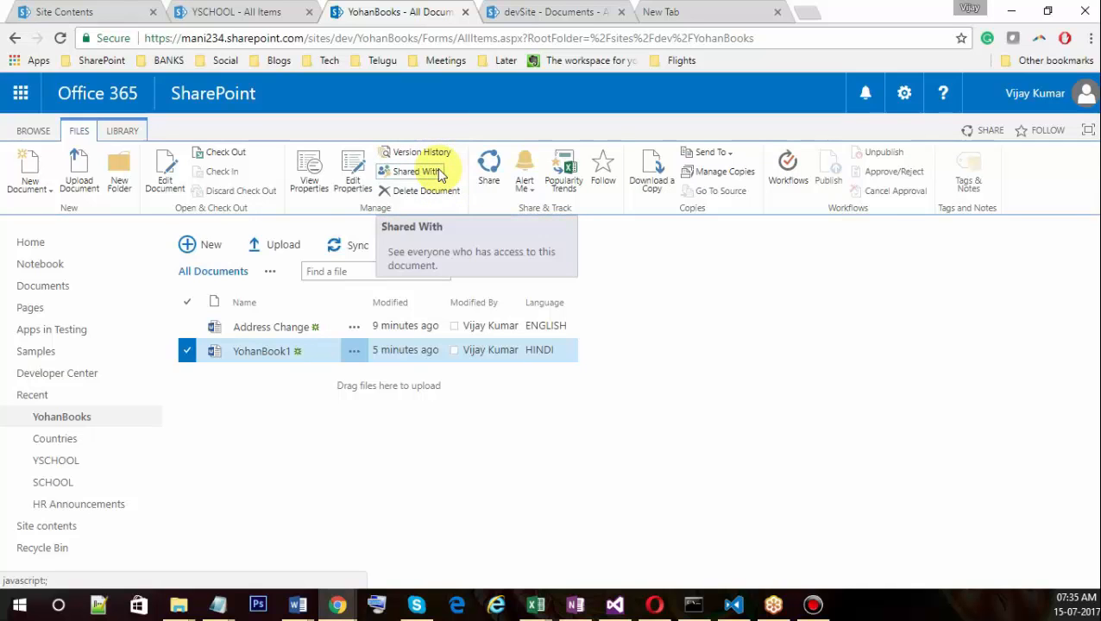
click(353, 350)
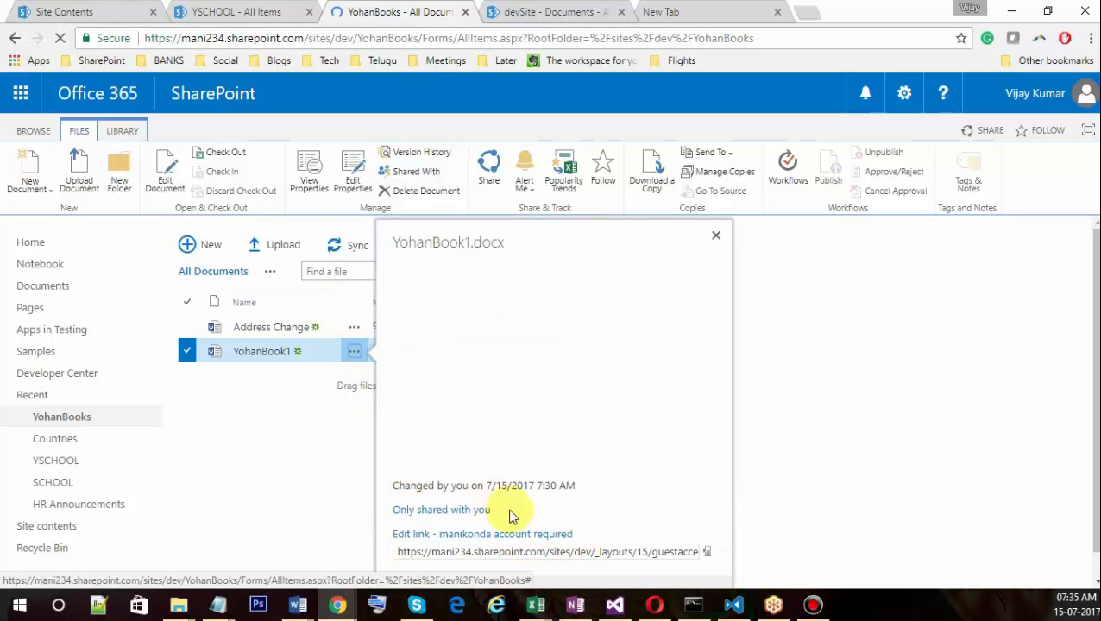
click(556, 570)
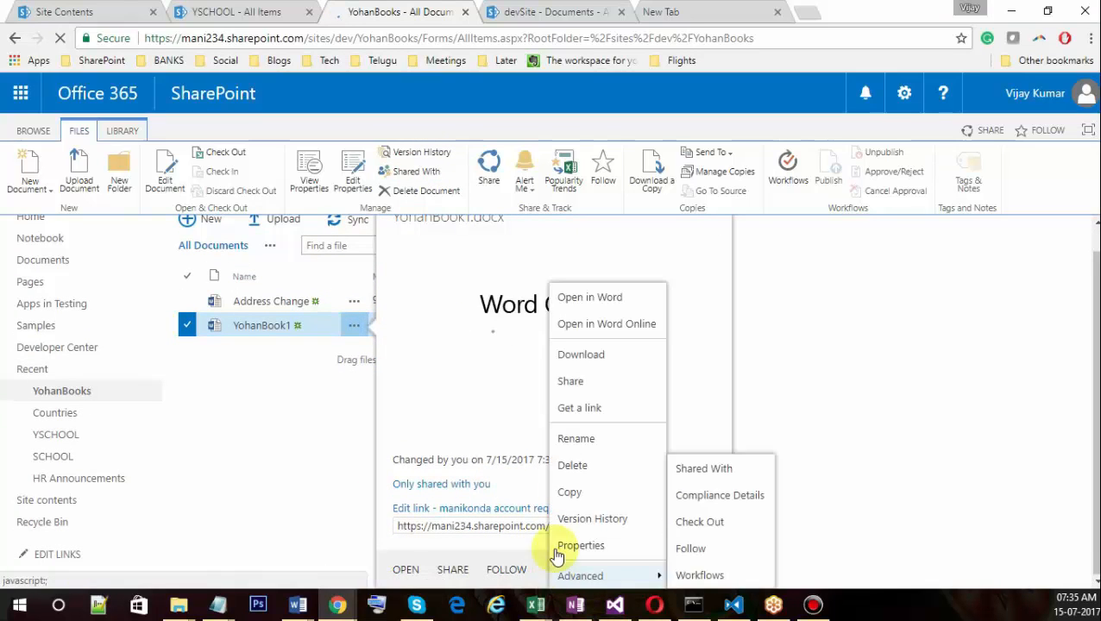
mouse_move(580, 575)
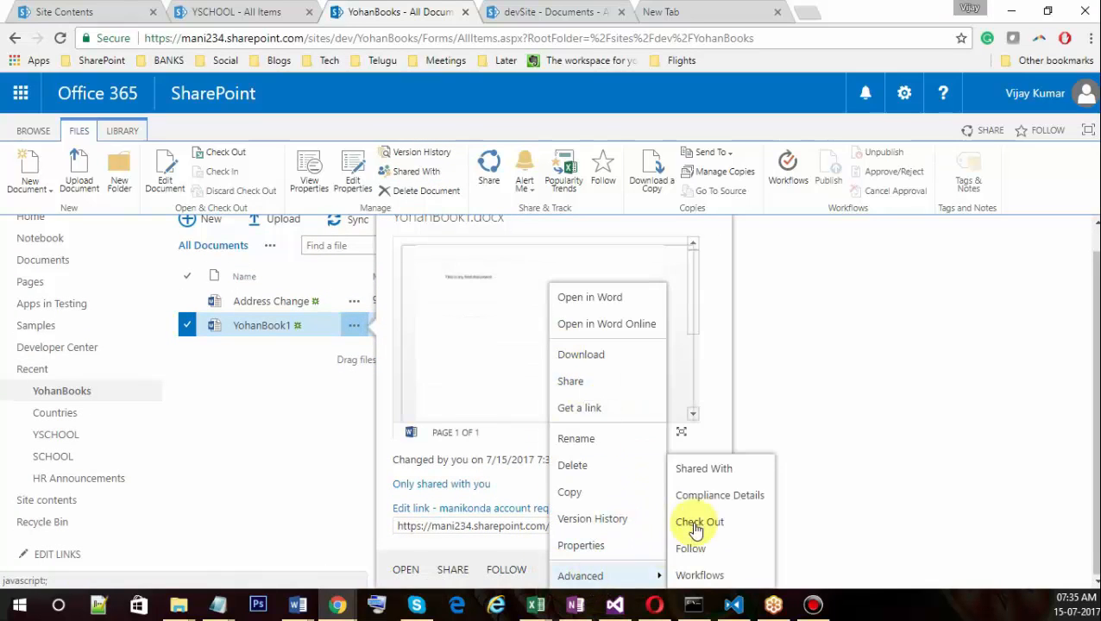
click(838, 452)
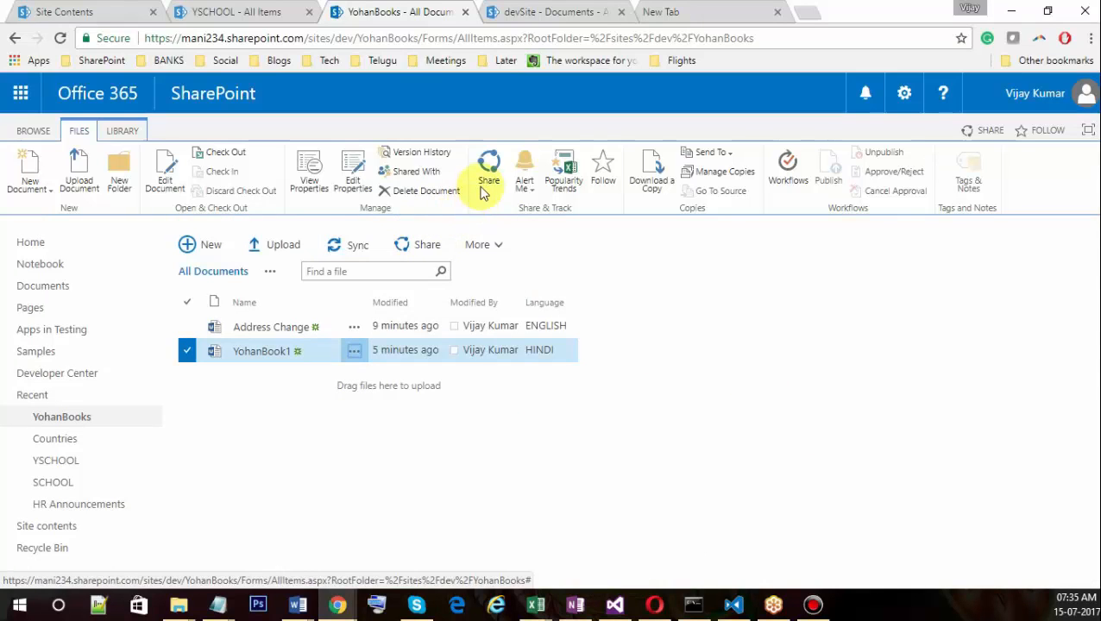
click(526, 185)
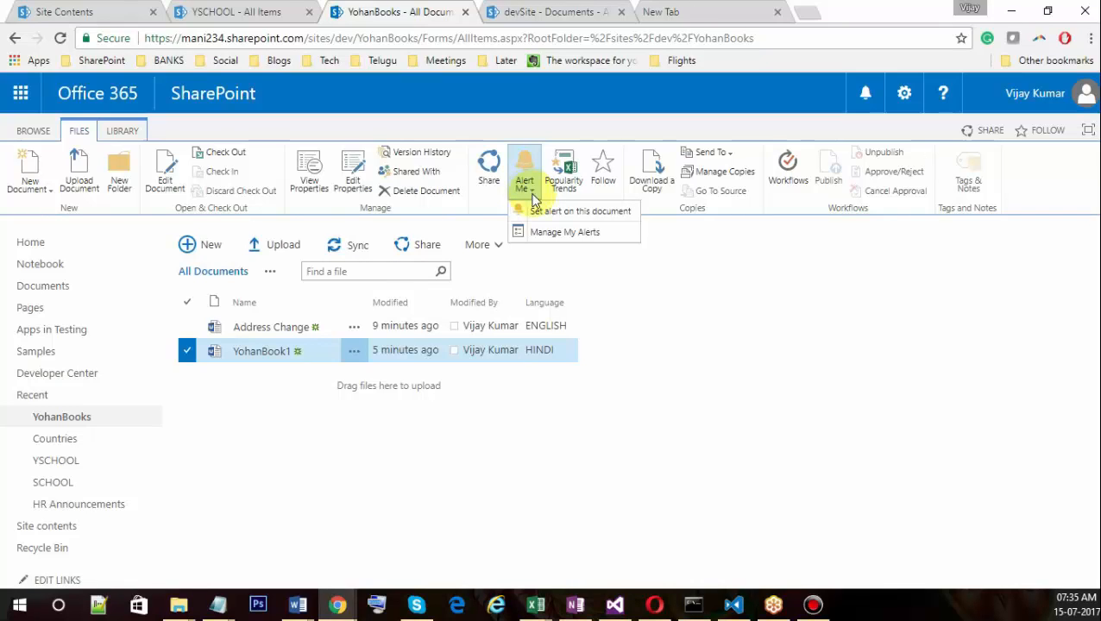
click(624, 273)
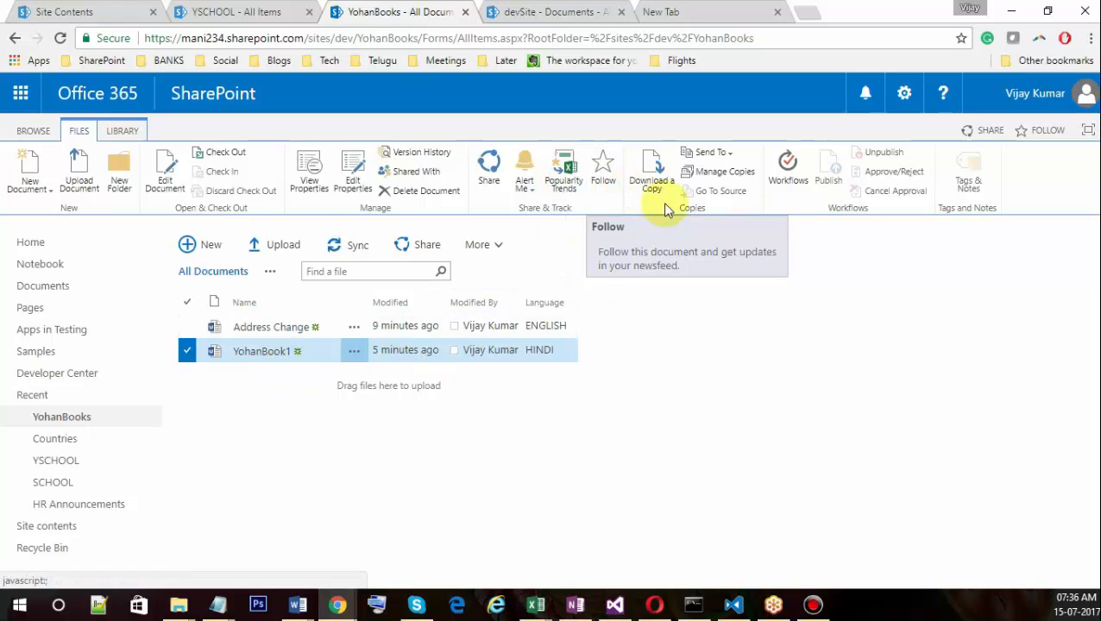
click(712, 153)
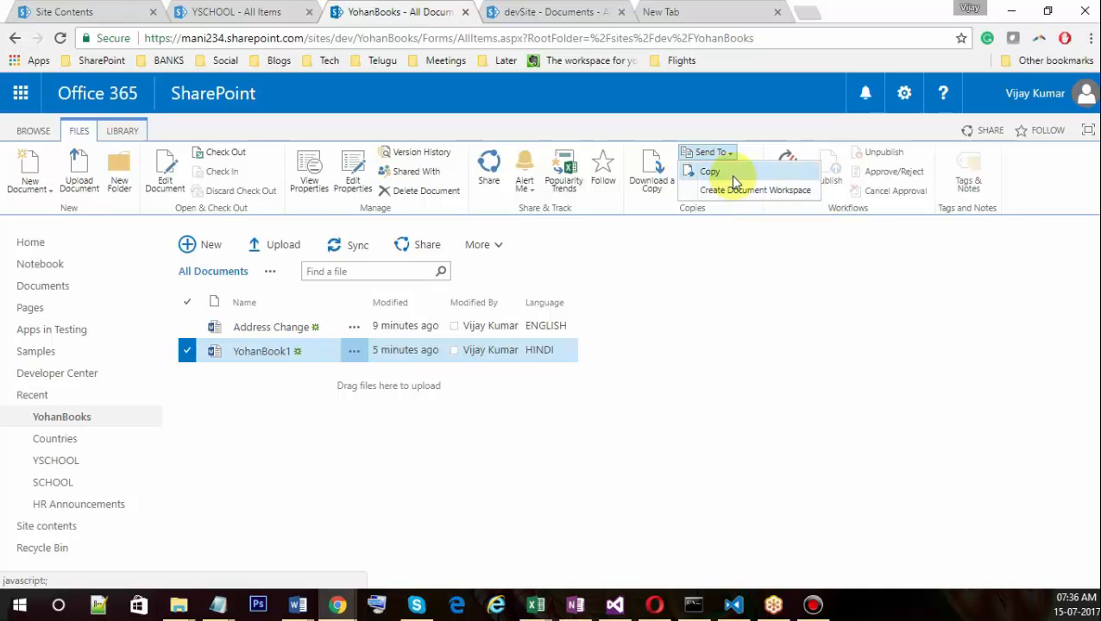
click(745, 234)
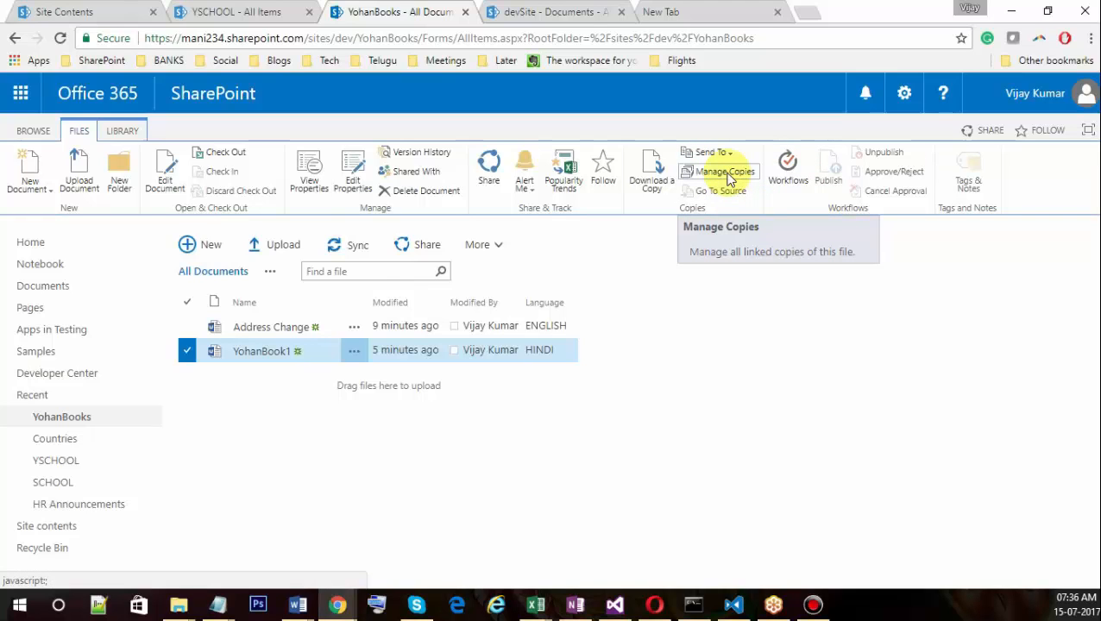
click(719, 152)
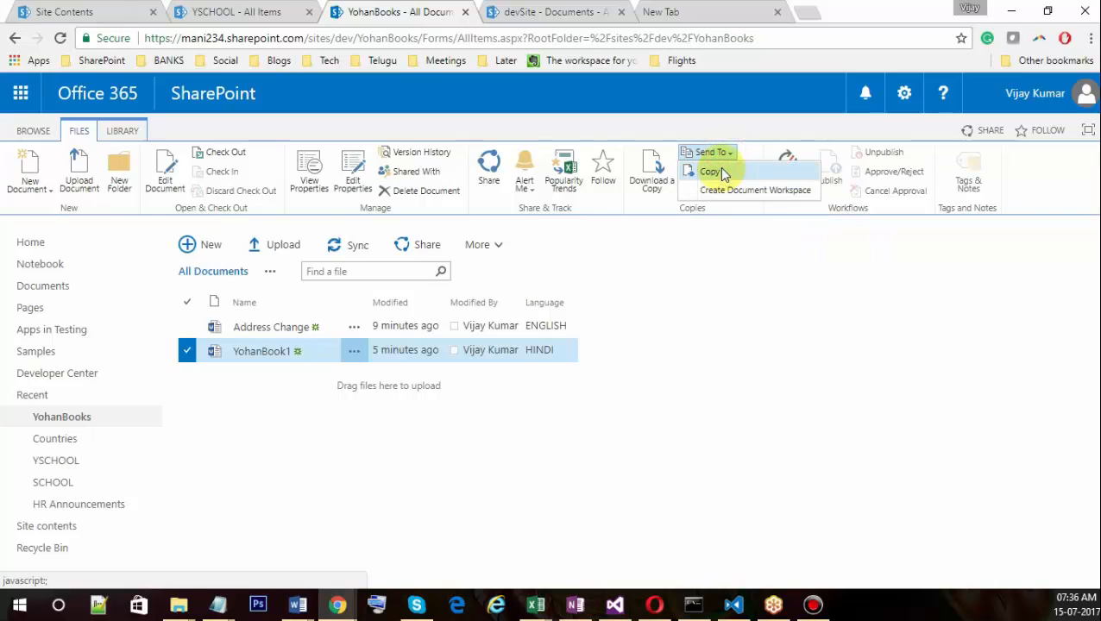
click(740, 213)
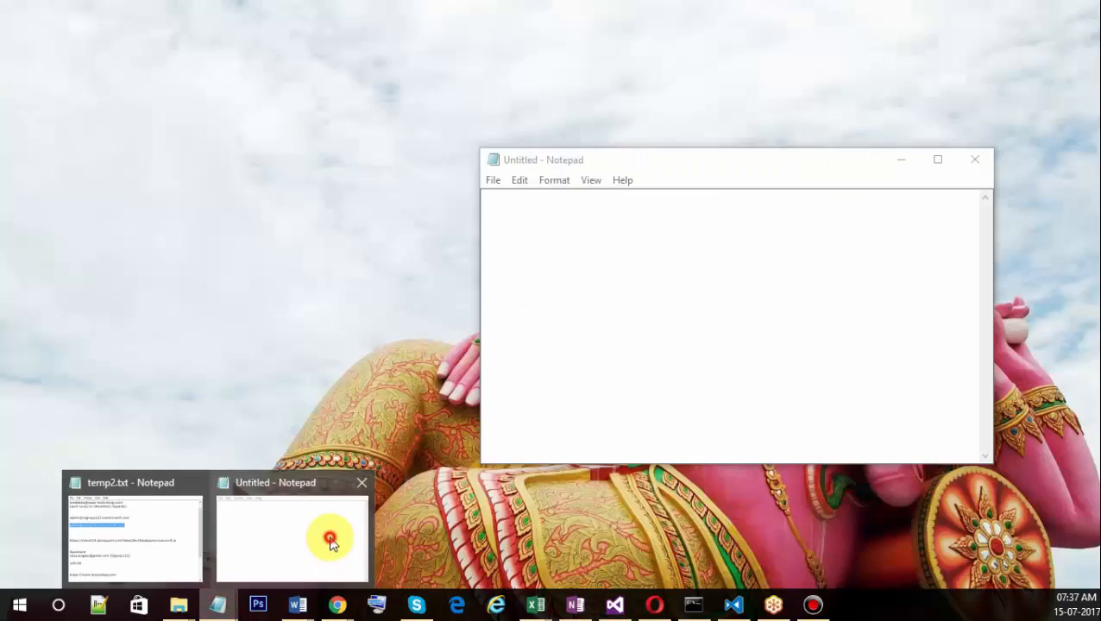
In Notepad, type a 'Source control' heading with VSS and SVN on new lines, then return to SharePoint.
click(330, 541)
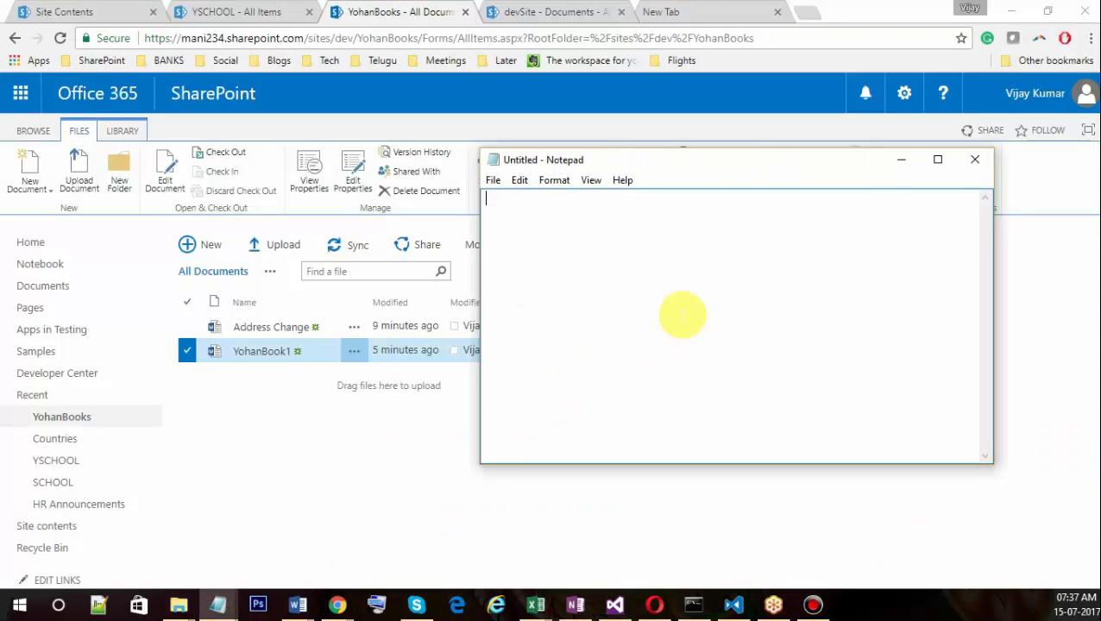
text(Sour)
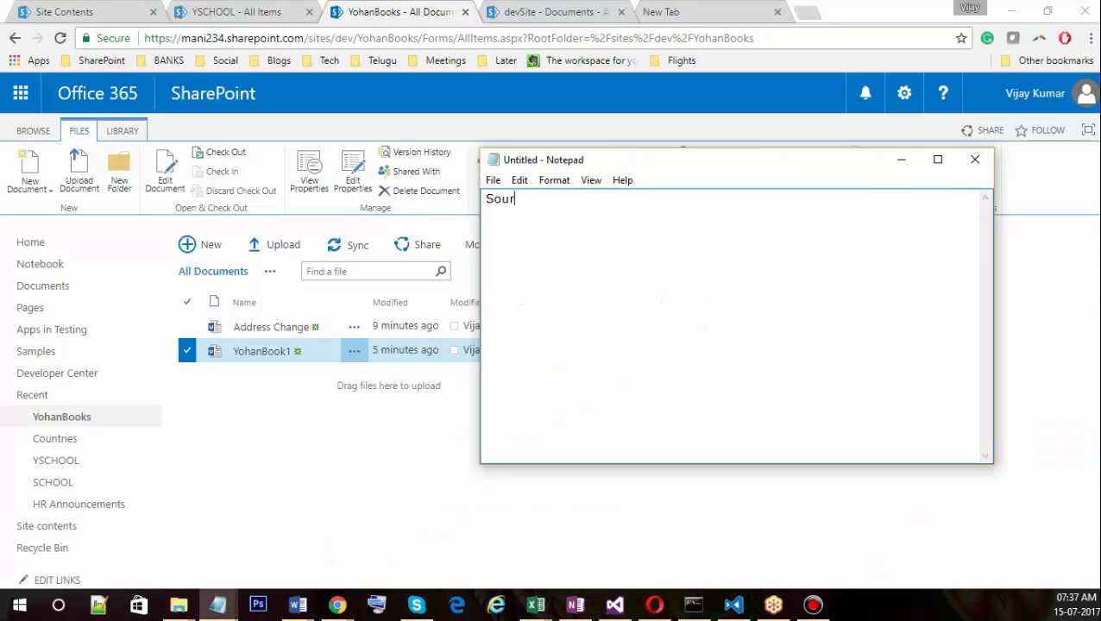
text(ce control)
key(Return)
key(Return)
text(VSS)
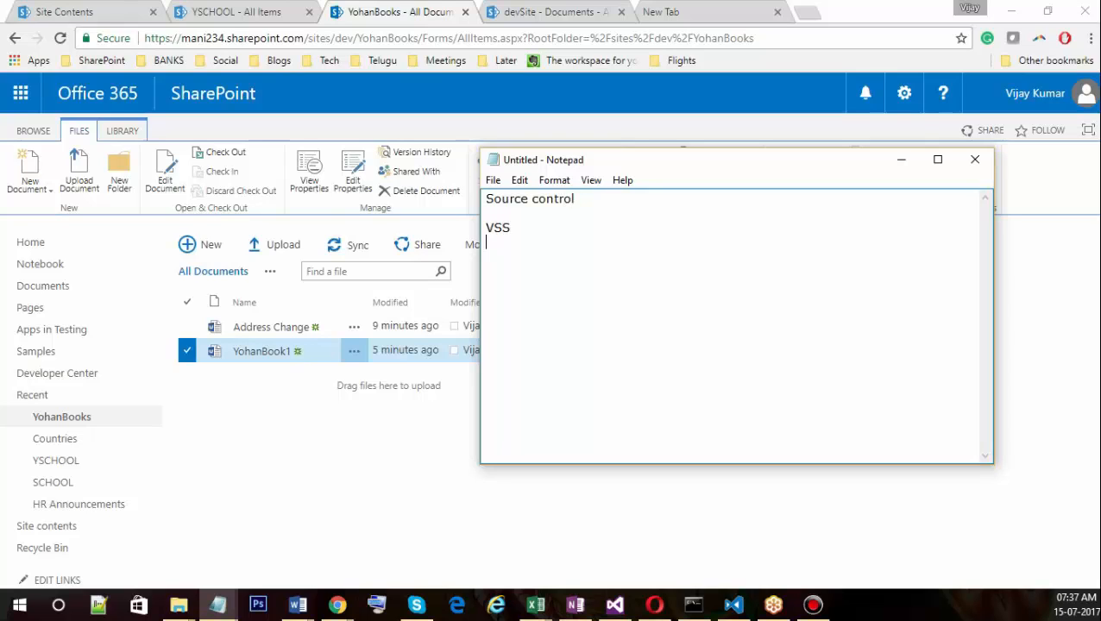
key(Return)
text(SVN)
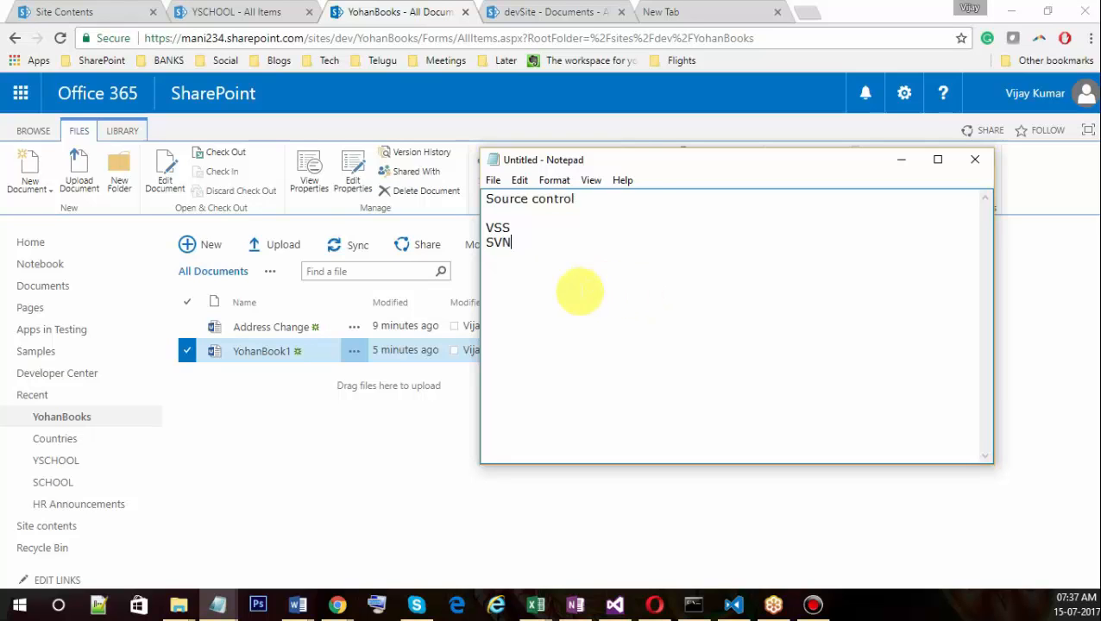
click(419, 441)
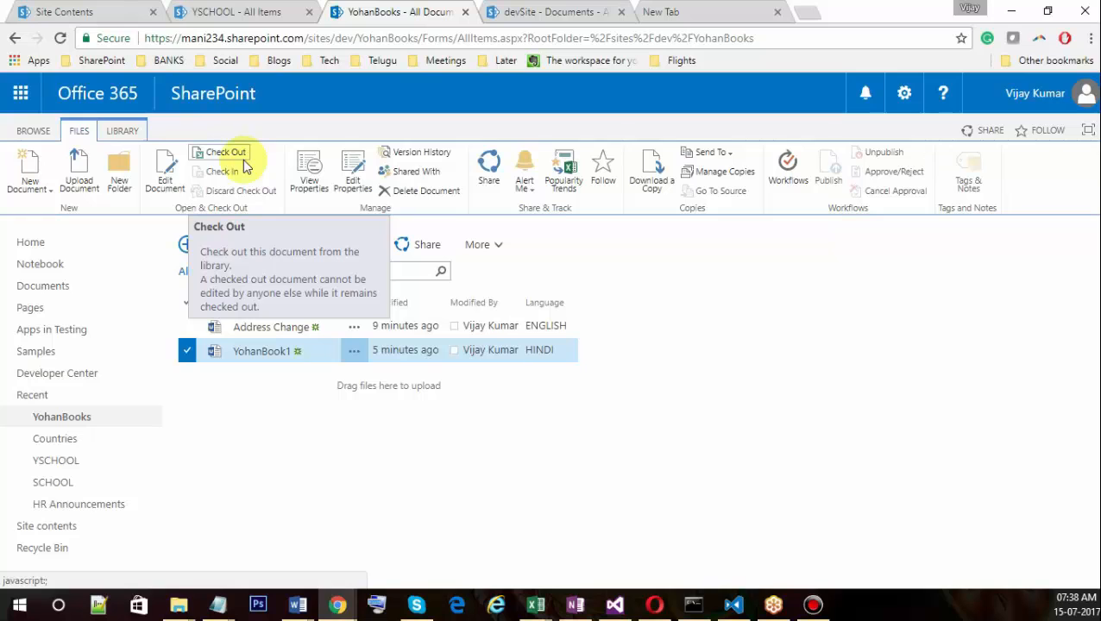
Open a new Chrome incognito window and load the copied devSite address in it.
click(1090, 38)
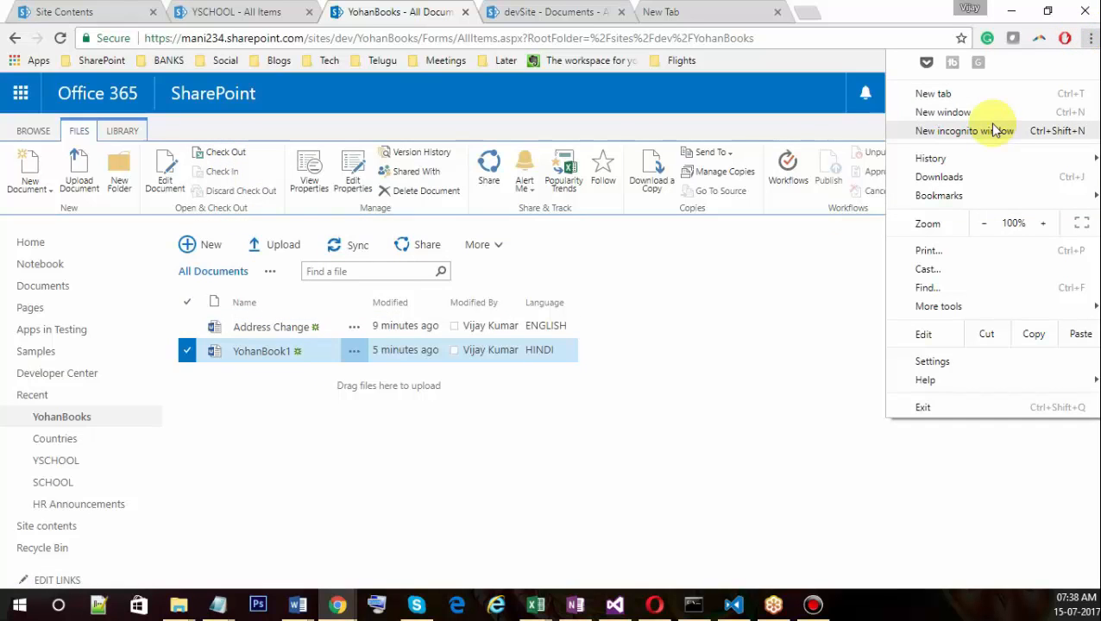
click(936, 131)
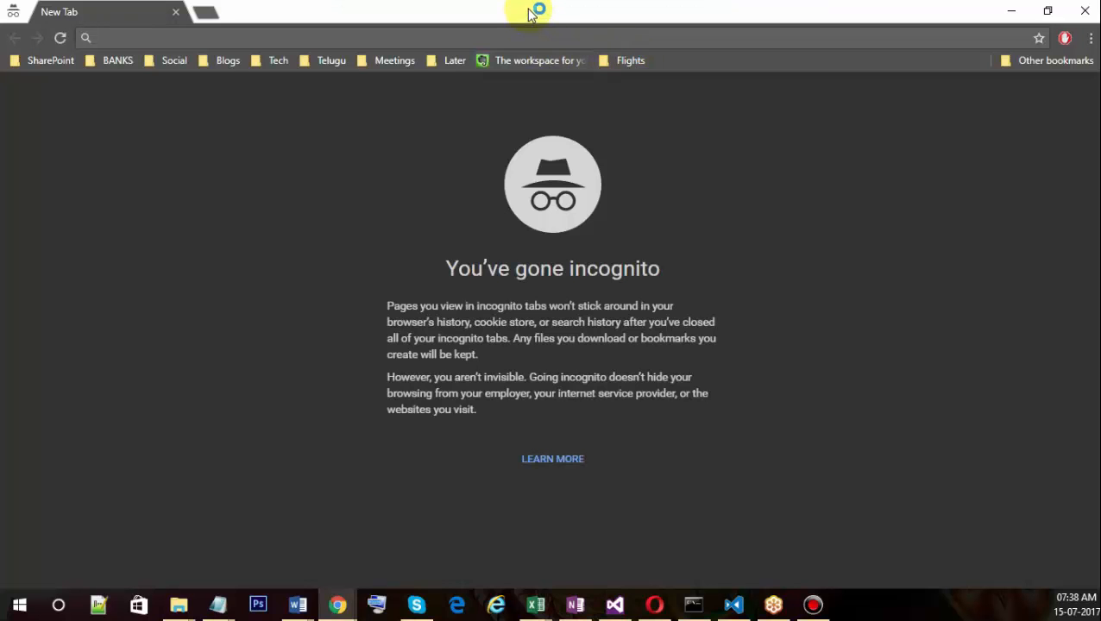
double_click(295, 15)
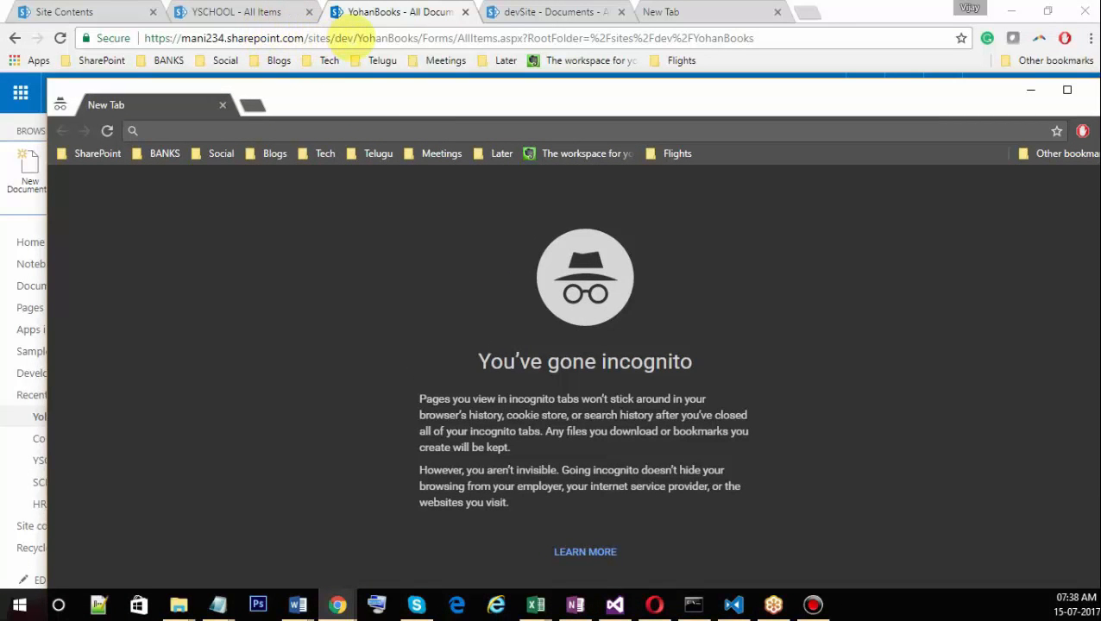
drag(353, 38, 142, 38)
key(ctrl+c)
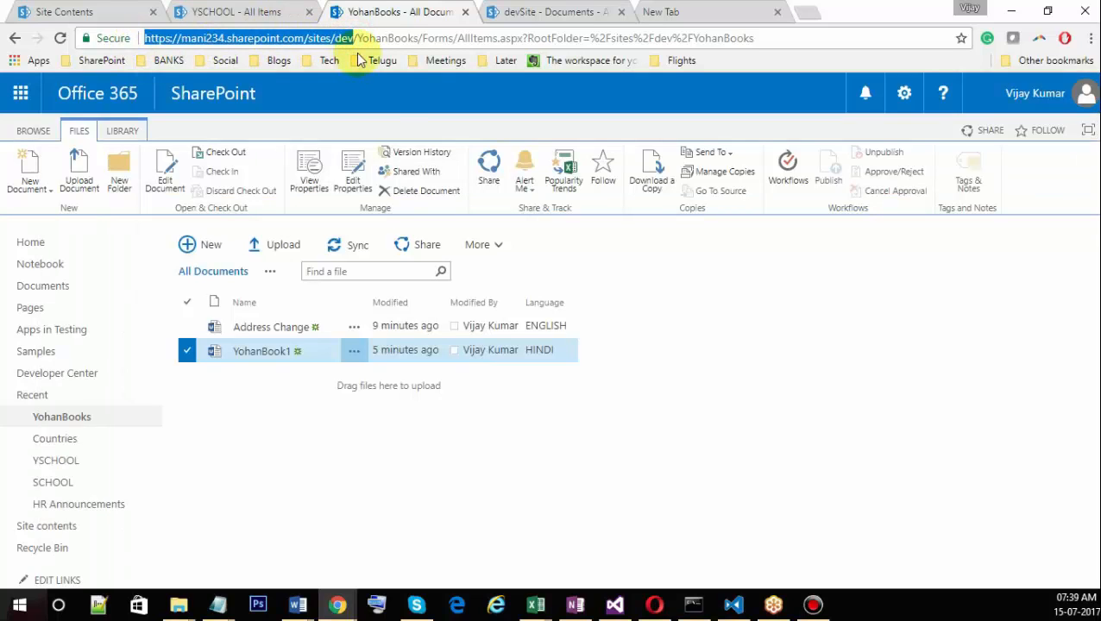
key(alt+Tab)
key(ctrl+v)
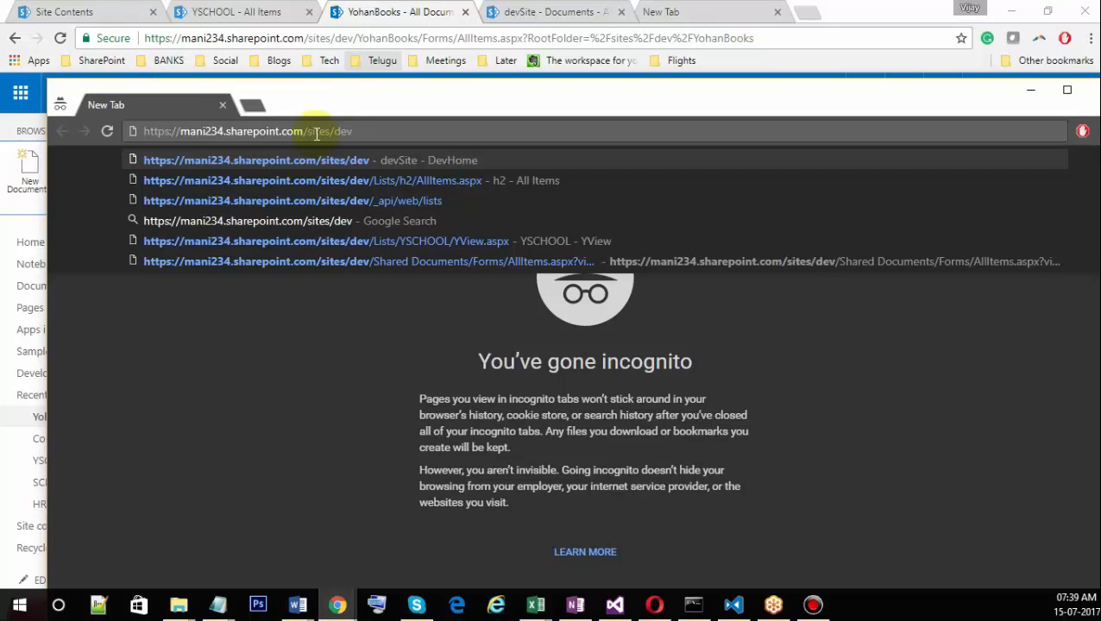
key(Return)
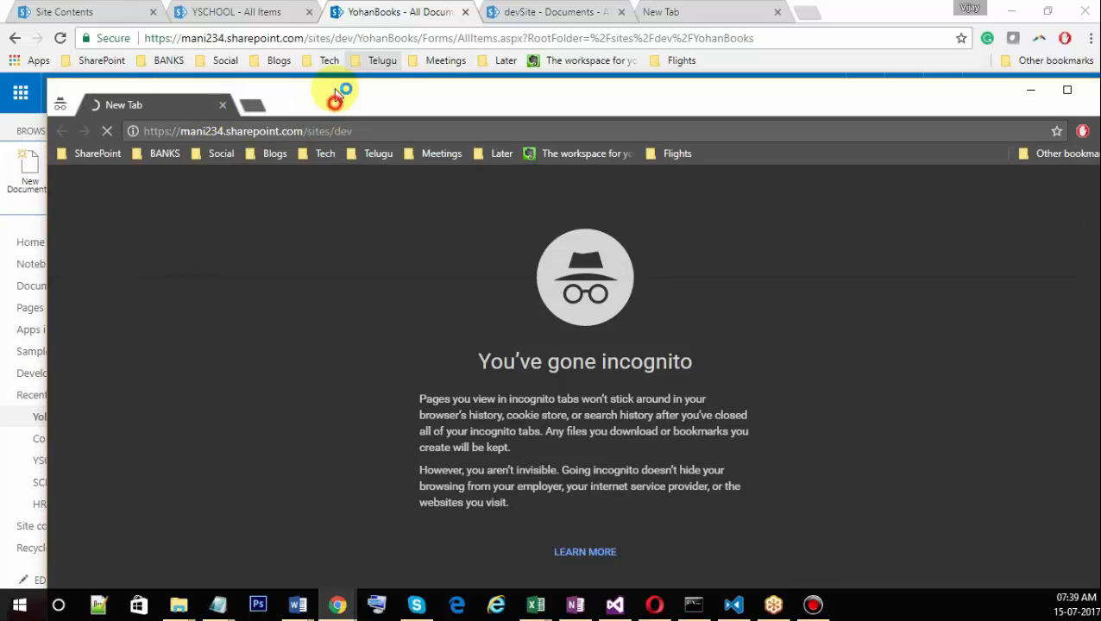
drag(336, 93, 383, 32)
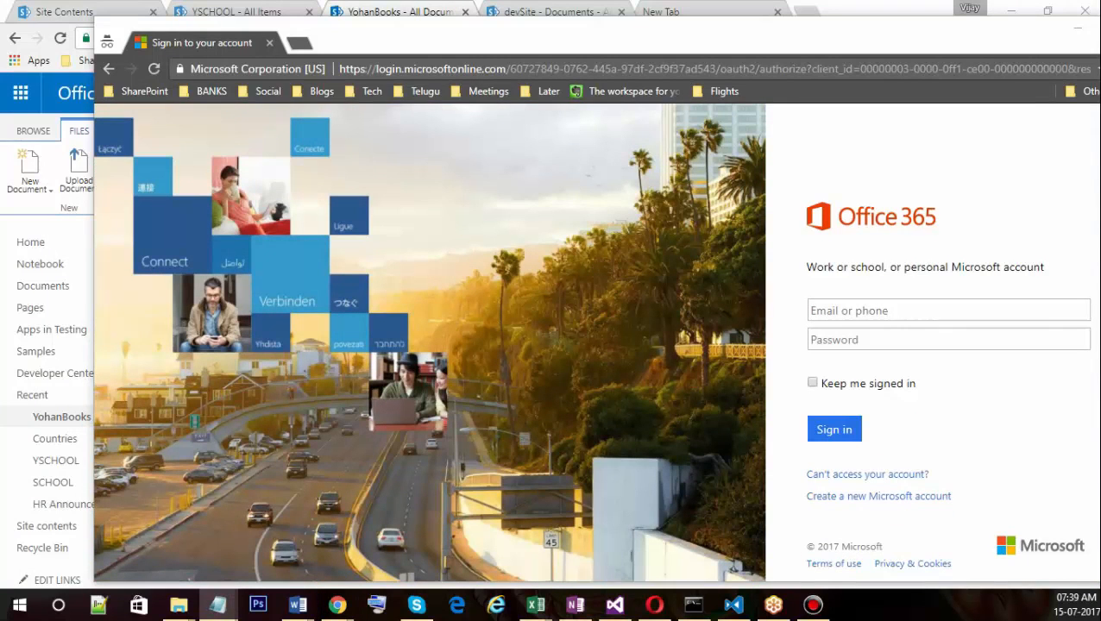
Sign in to the incognito window with the second user's e-mail and password, then return to the main window.
click(912, 312)
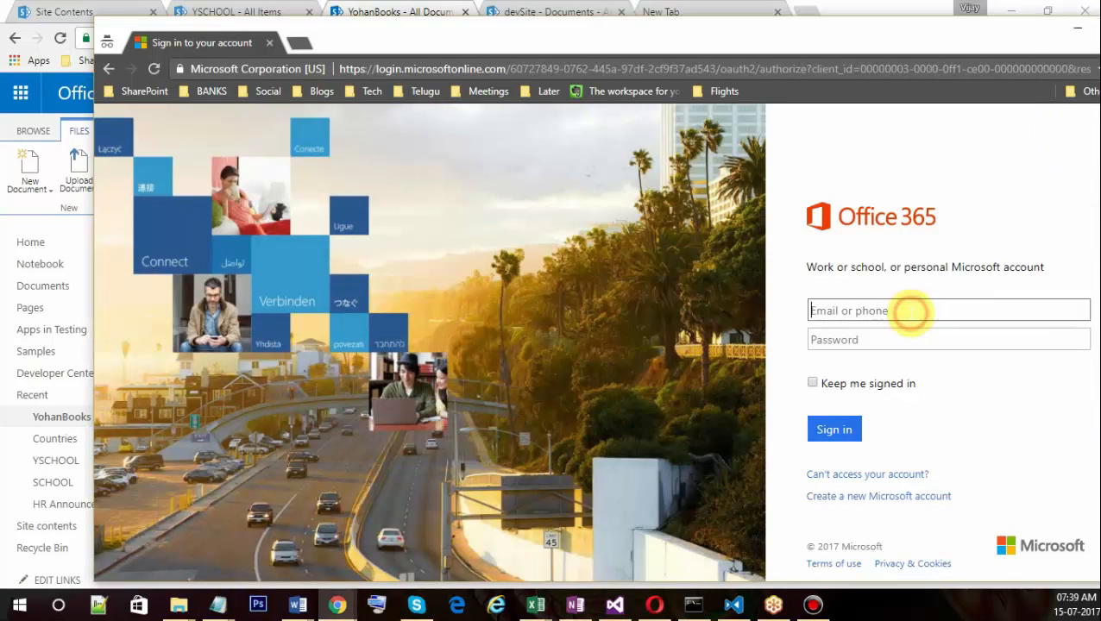
key(ctrl+v)
drag(842, 311, 773, 311)
text(yohann)
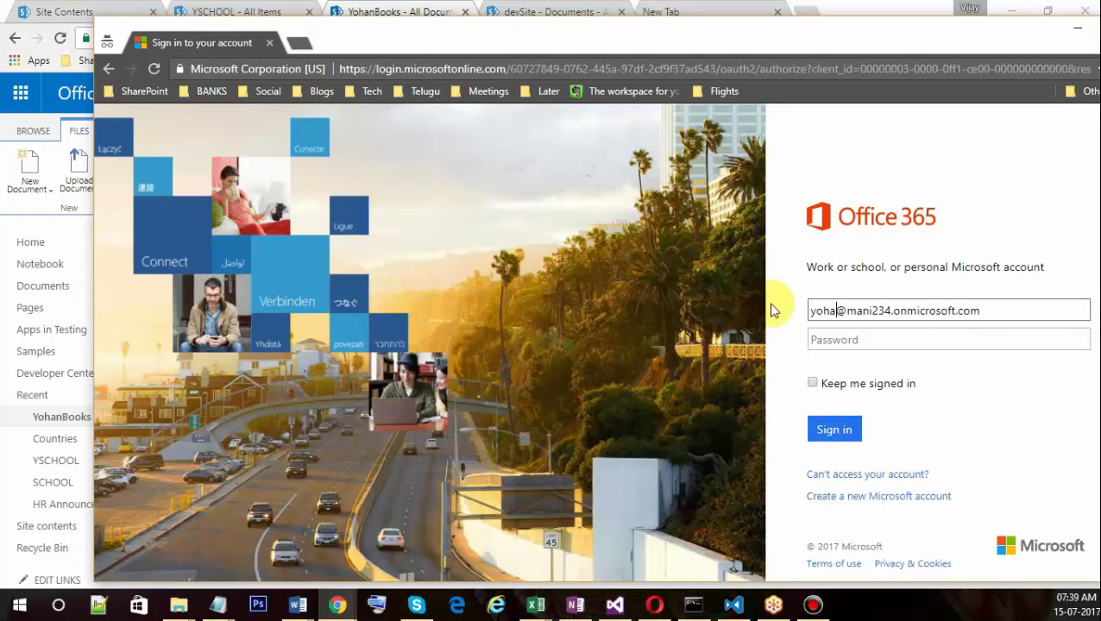
key(Tab)
text(*******)
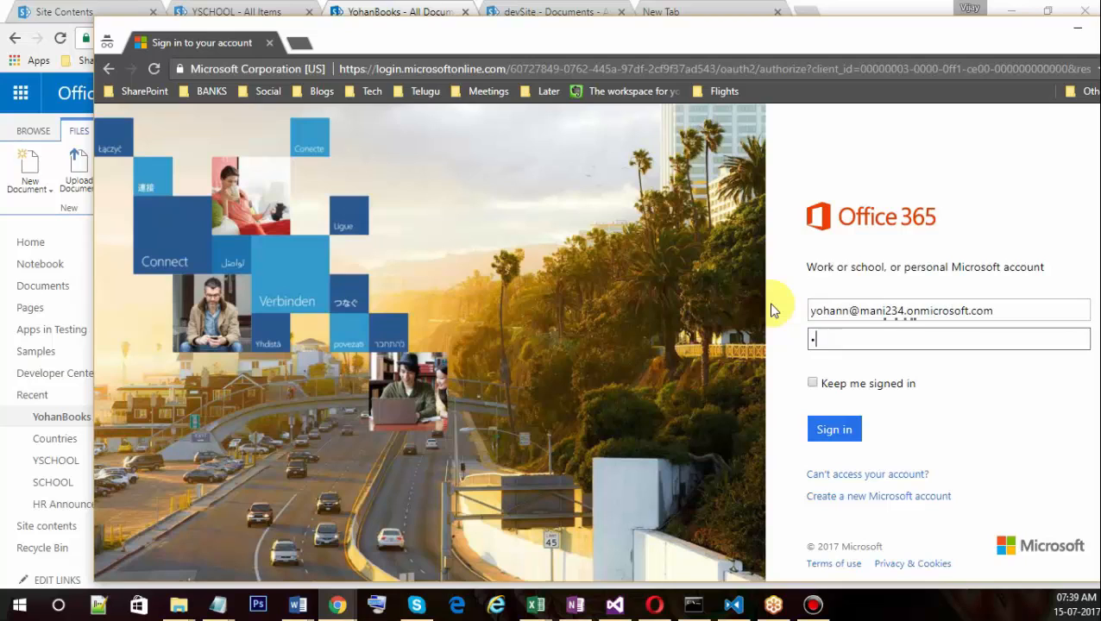
text(**)
click(833, 432)
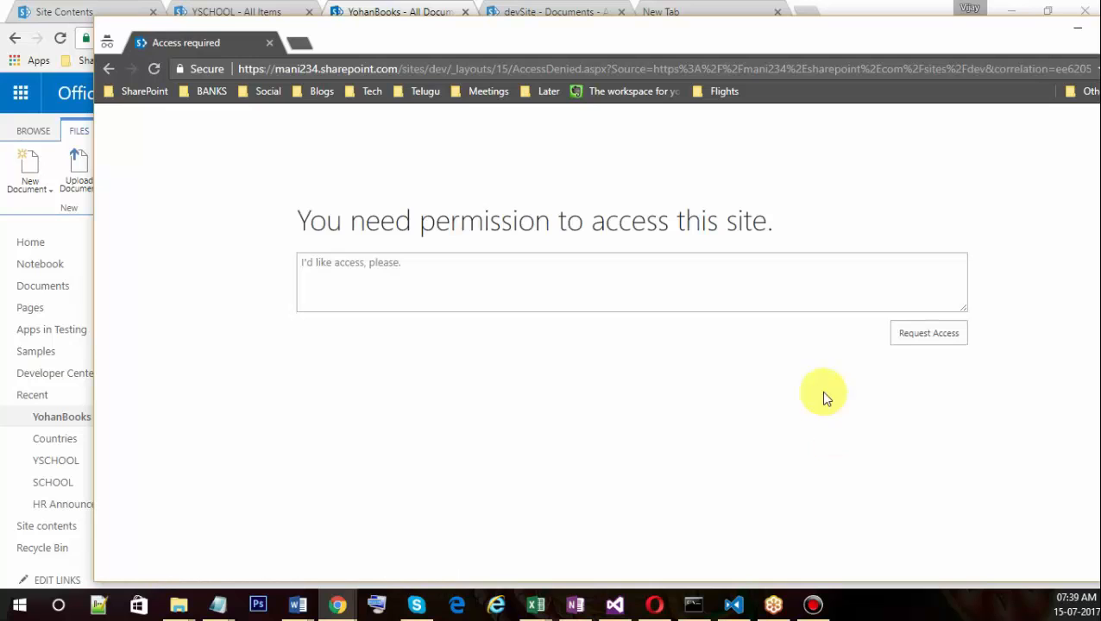
click(864, 15)
drag(145, 38, 348, 40)
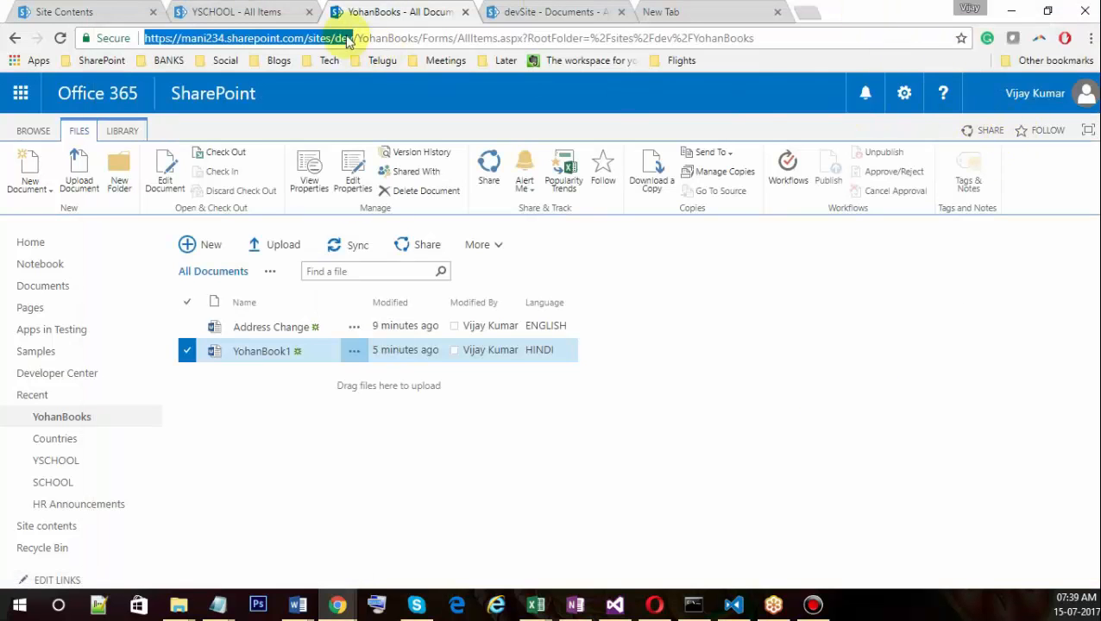
Go to devSite's Site settings and open People and groups, landing on the devSite Members group.
click(246, 12)
click(902, 93)
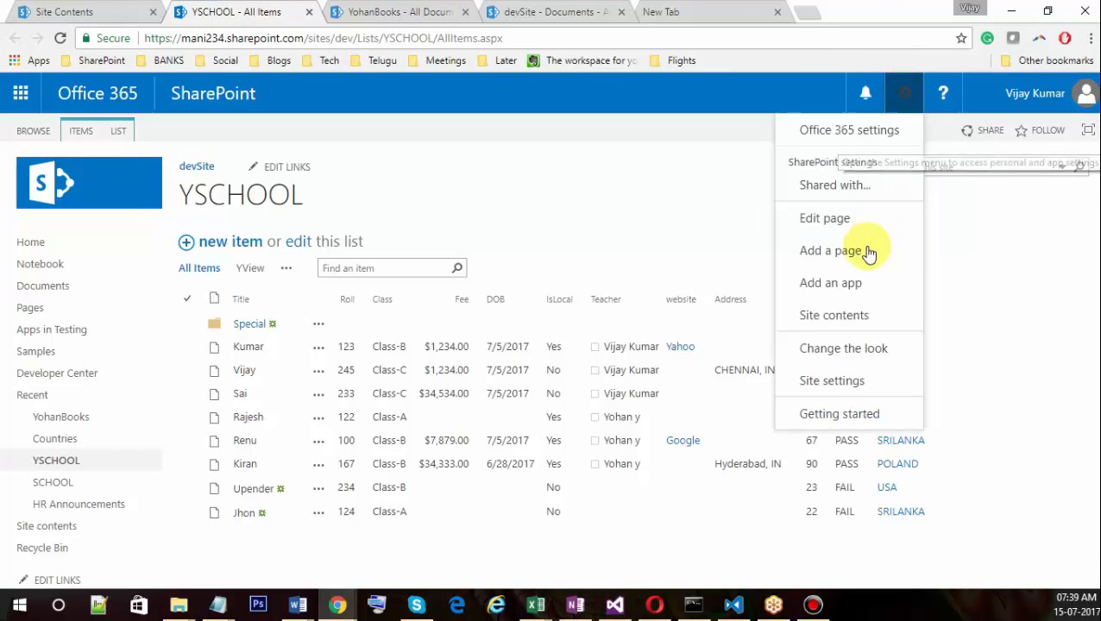
click(835, 385)
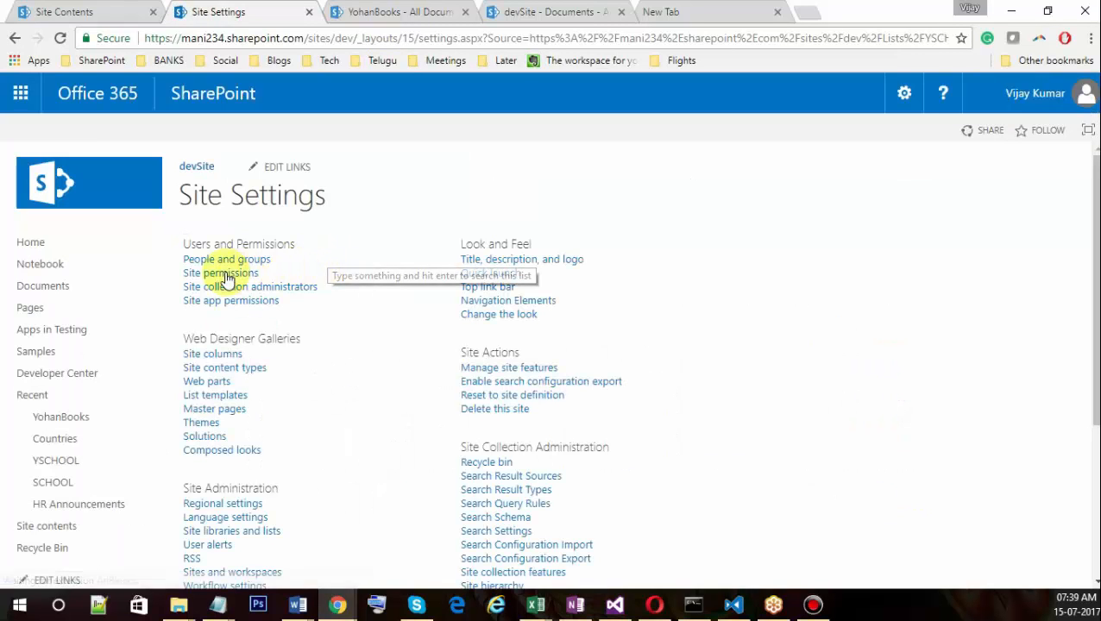
click(232, 261)
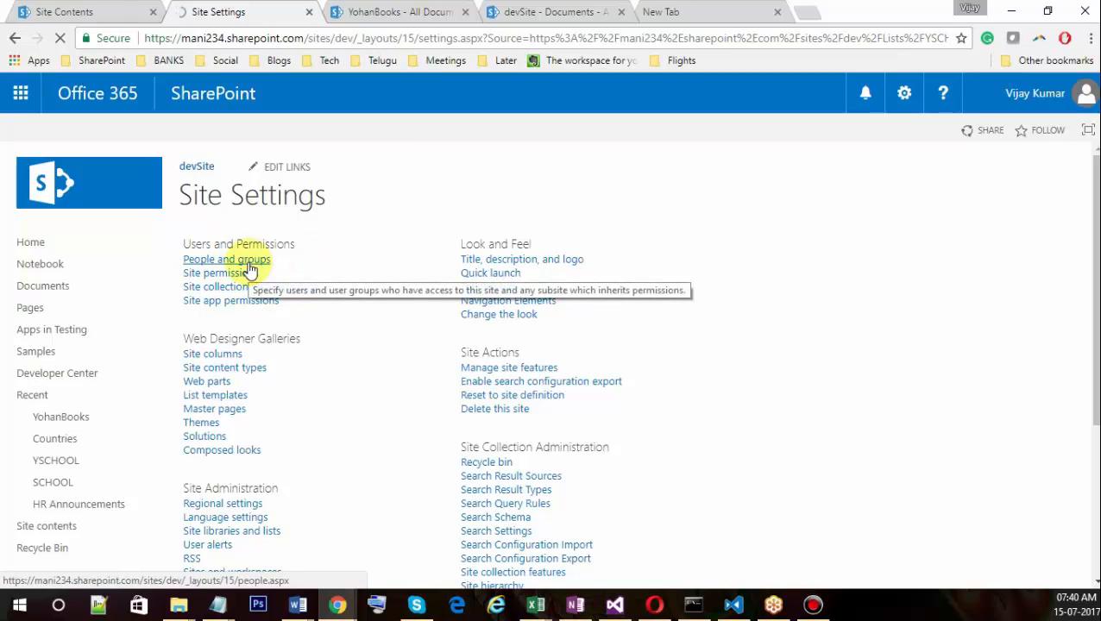
click(249, 270)
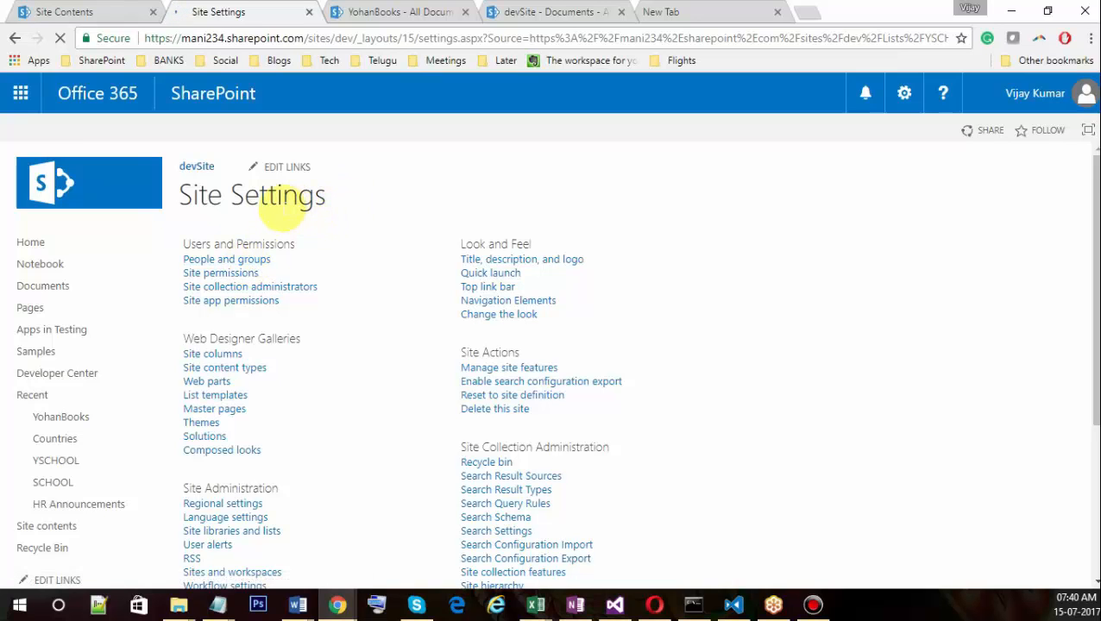
click(106, 13)
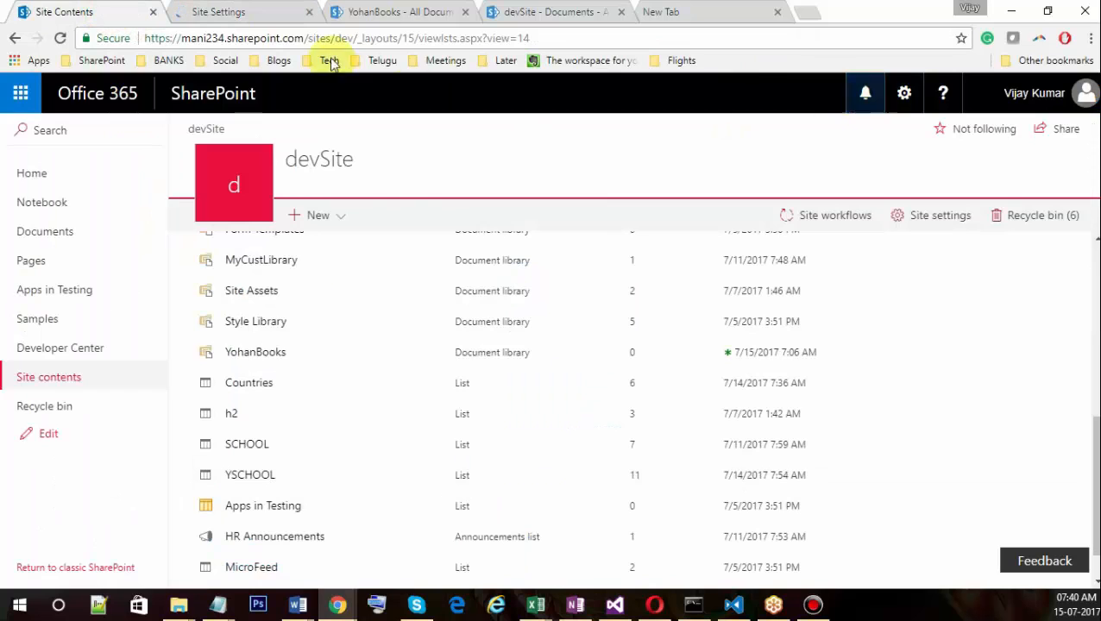
click(904, 98)
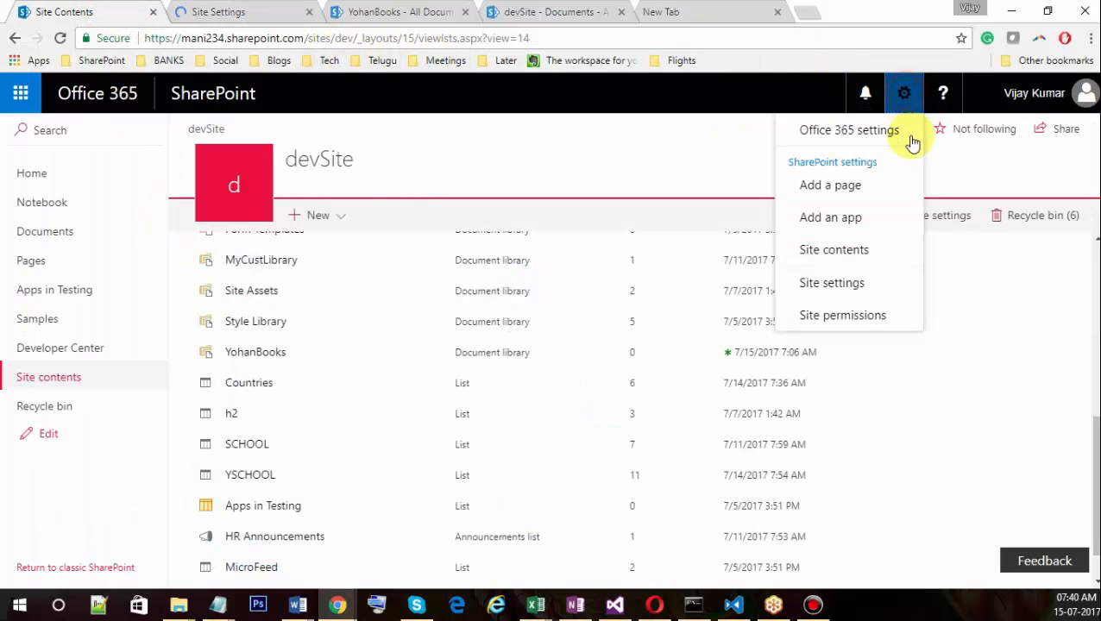
click(833, 282)
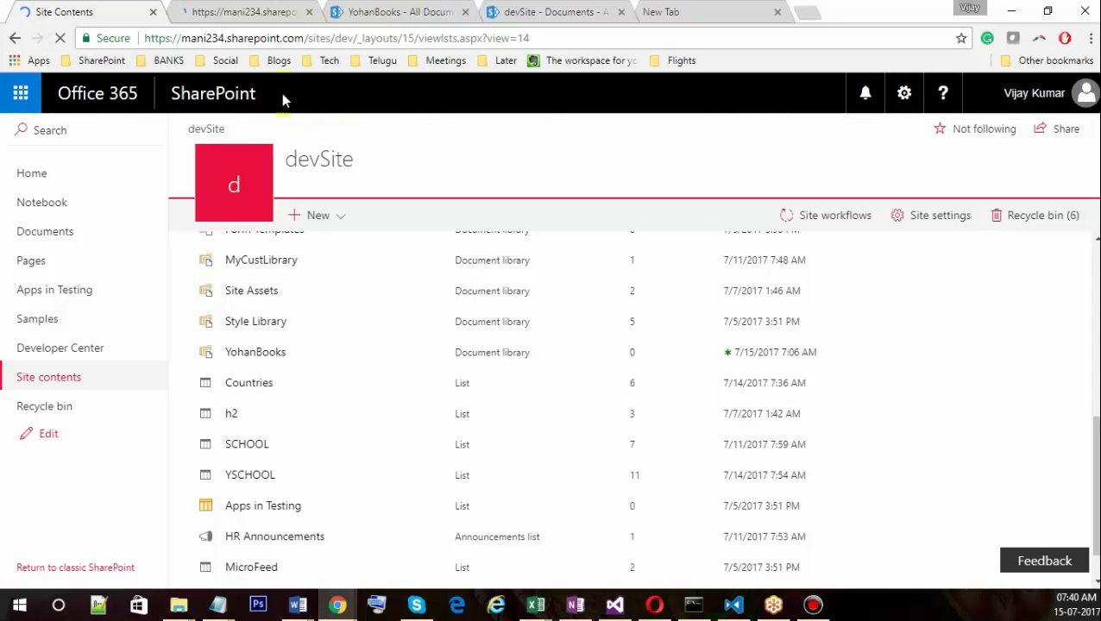
click(263, 13)
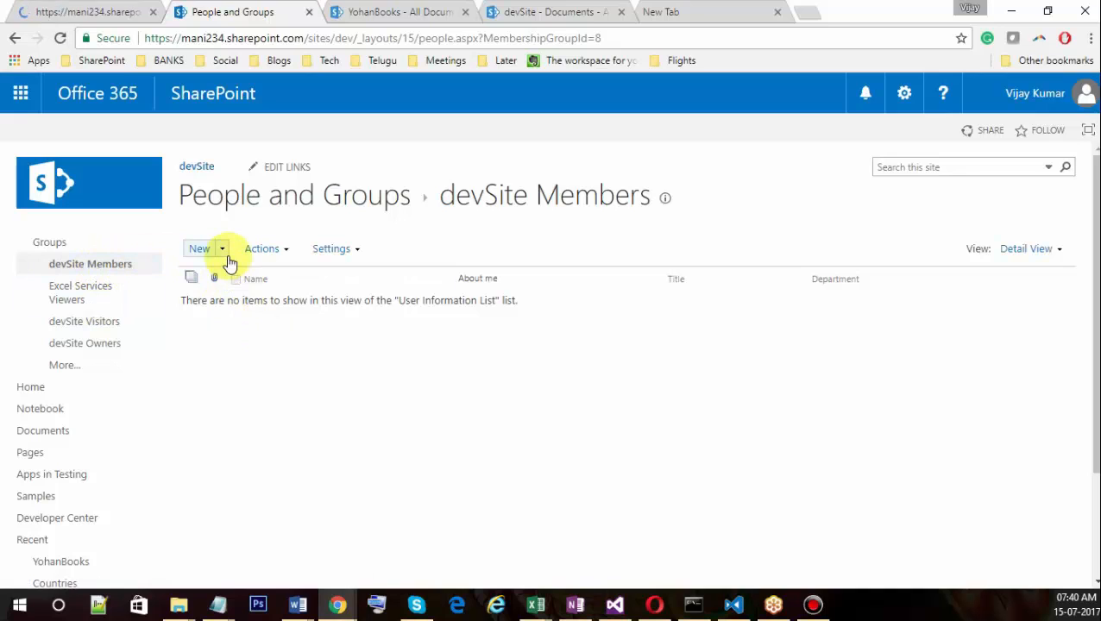
Look at the devSite Visitors group, then return to the devSite Members group.
click(107, 330)
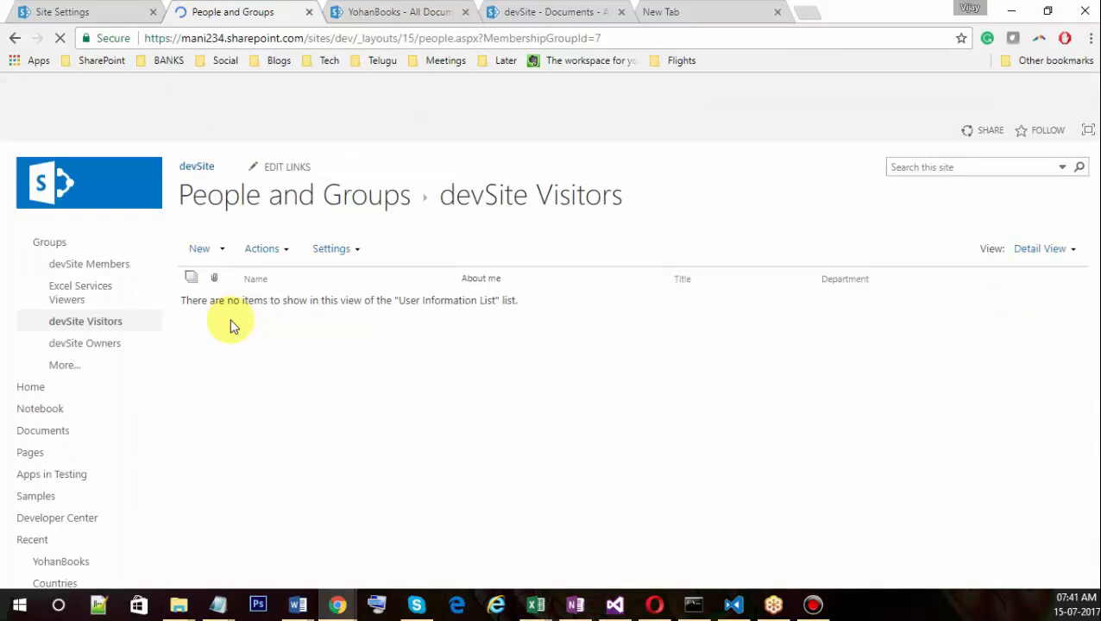
click(86, 264)
drag(553, 195, 658, 185)
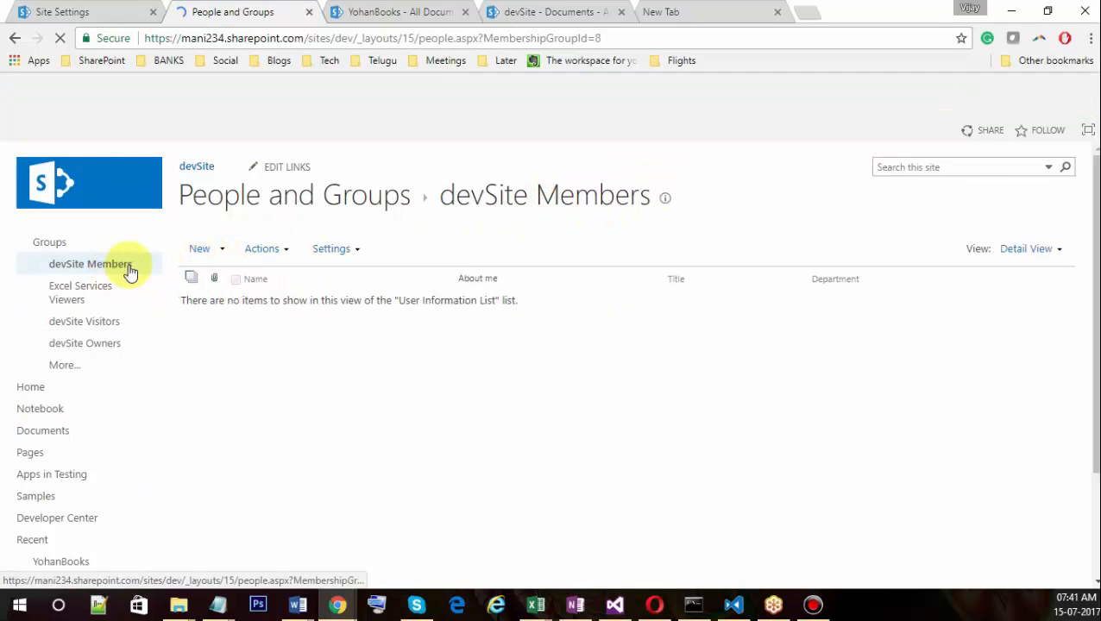
Add the second user to devSite Members by searching for their name and sharing.
click(219, 250)
click(229, 282)
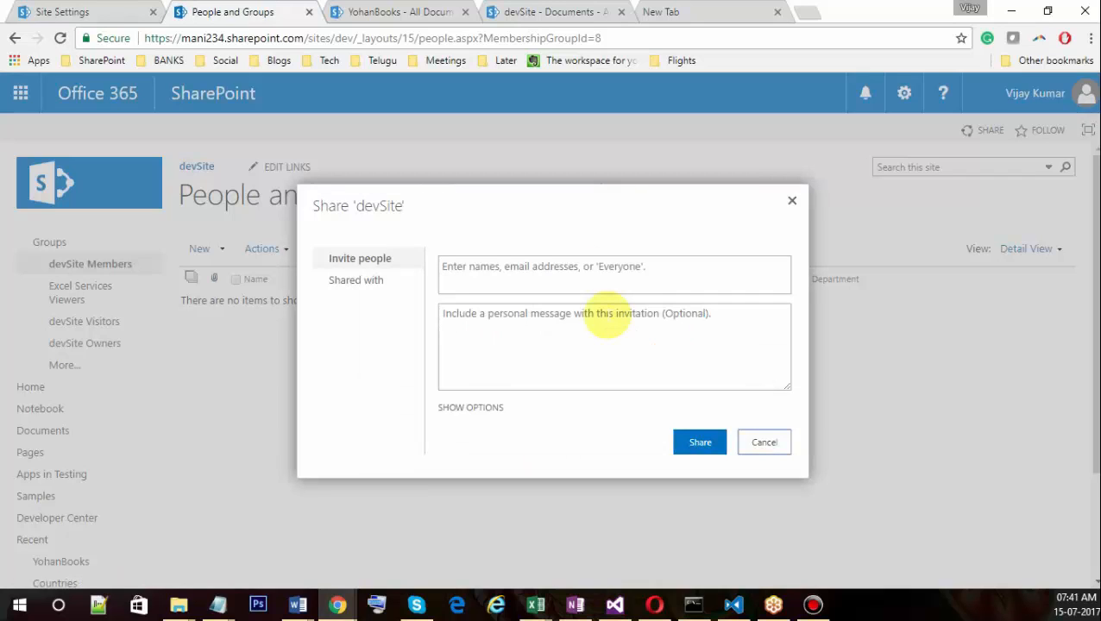
click(466, 273)
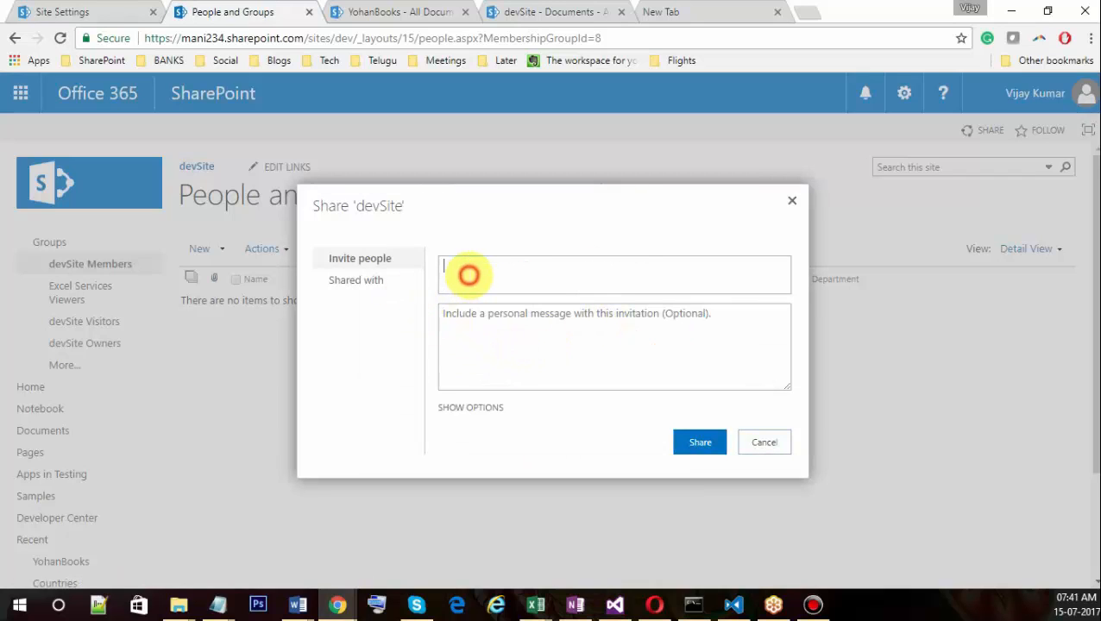
text(yoh)
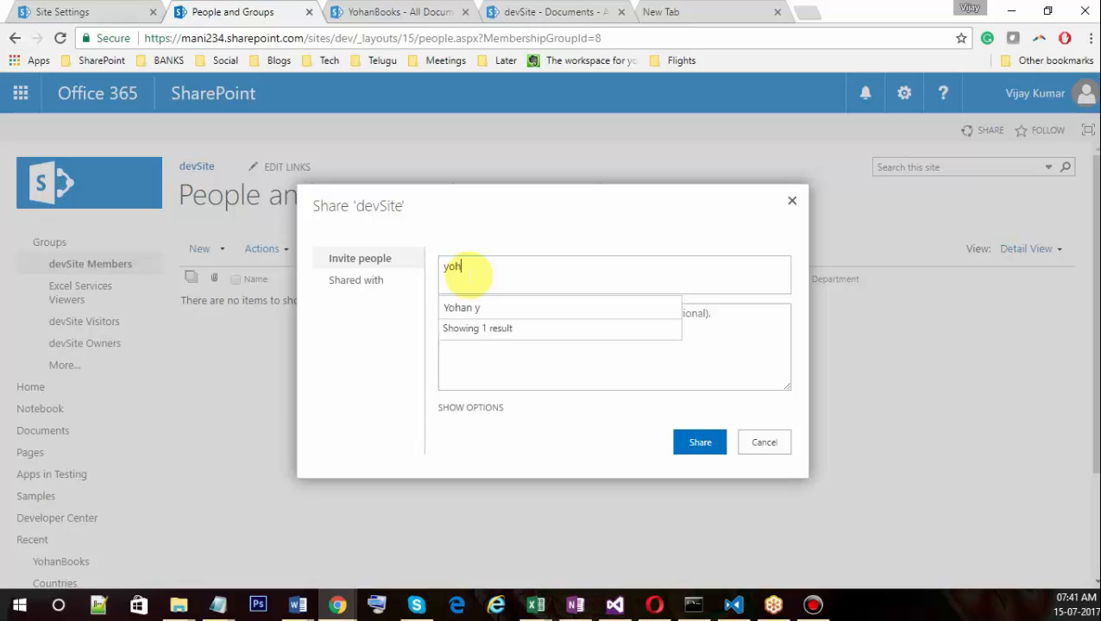
key(Return)
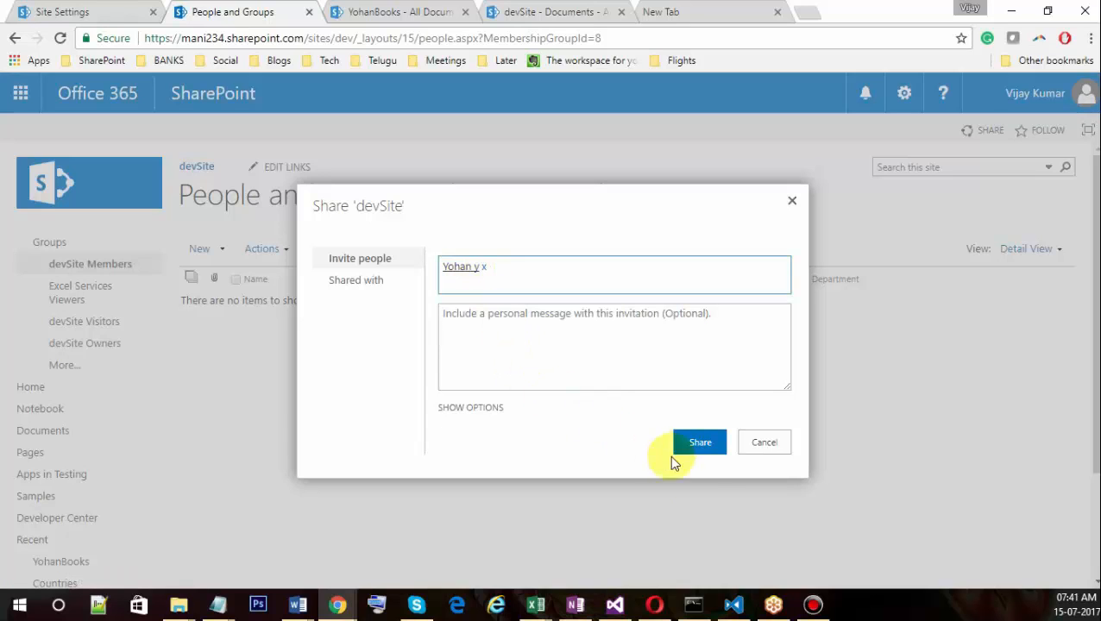
click(700, 449)
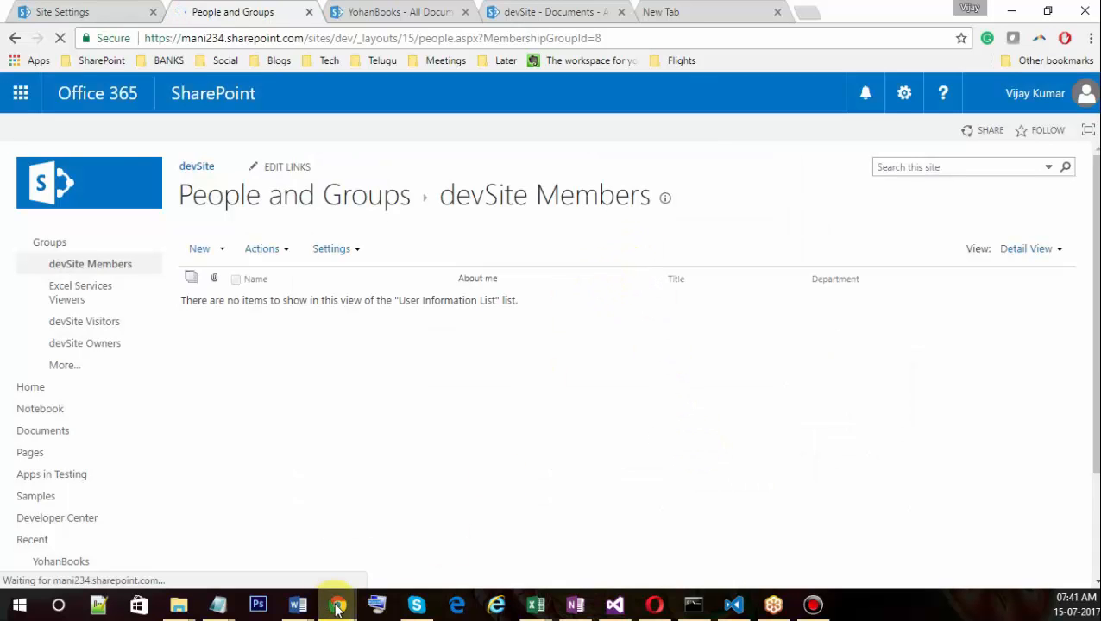
Bring the access-denied incognito window forward and reposition it.
mouse_move(338, 604)
click(568, 482)
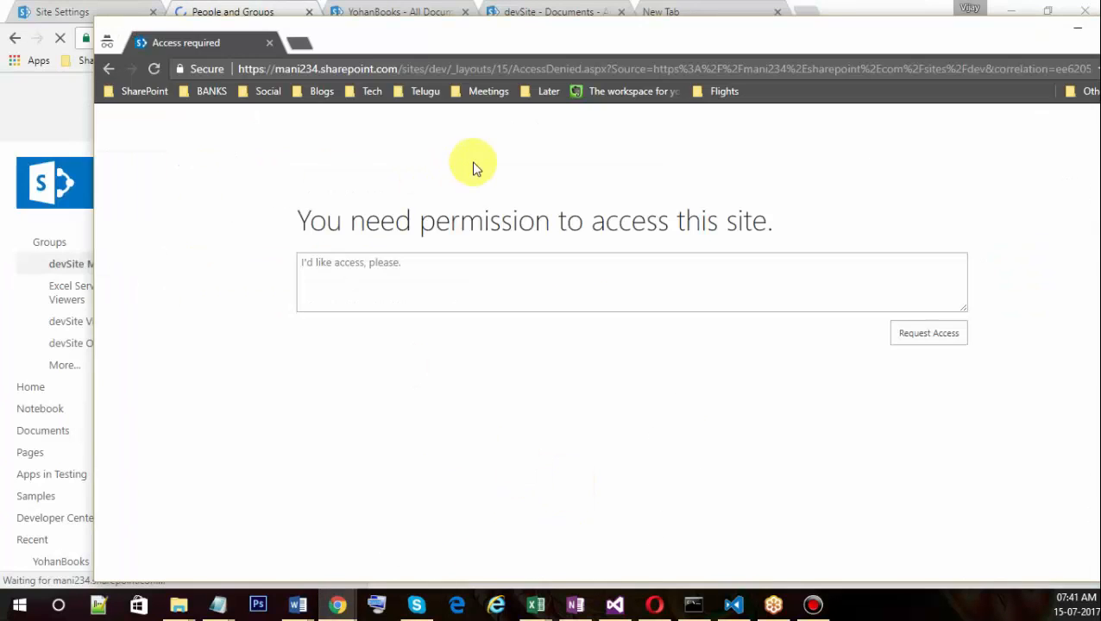
drag(449, 42, 310, 136)
In the private window, go to the devSite home at /sites/dev/ and open YohanBooks from Recent.
drag(342, 172, 975, 172)
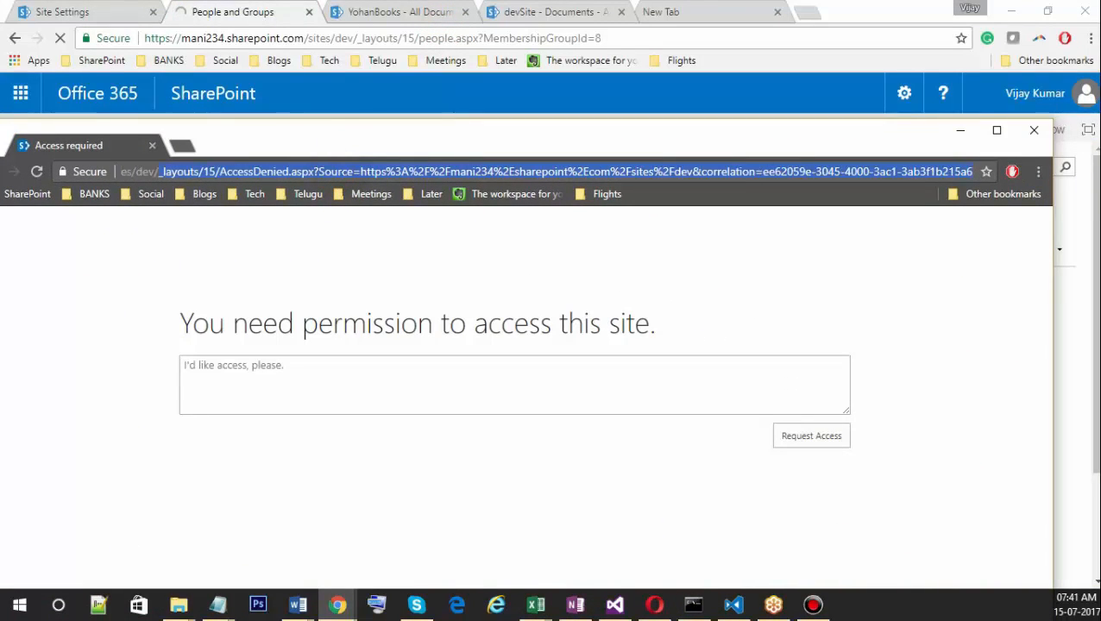
key(Delete)
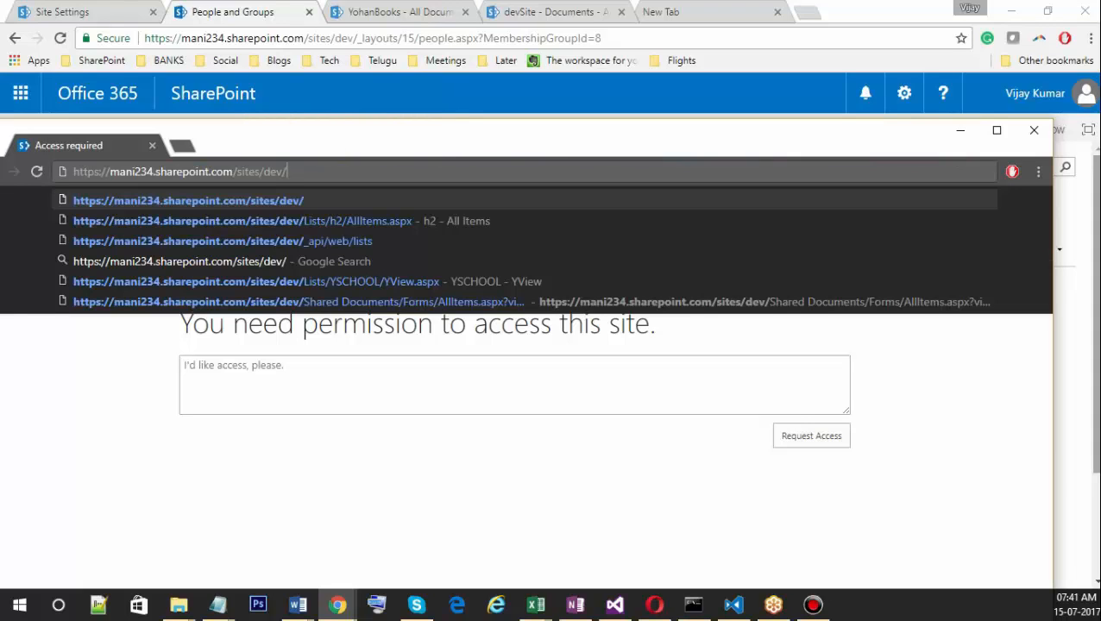
drag(600, 135, 714, 148)
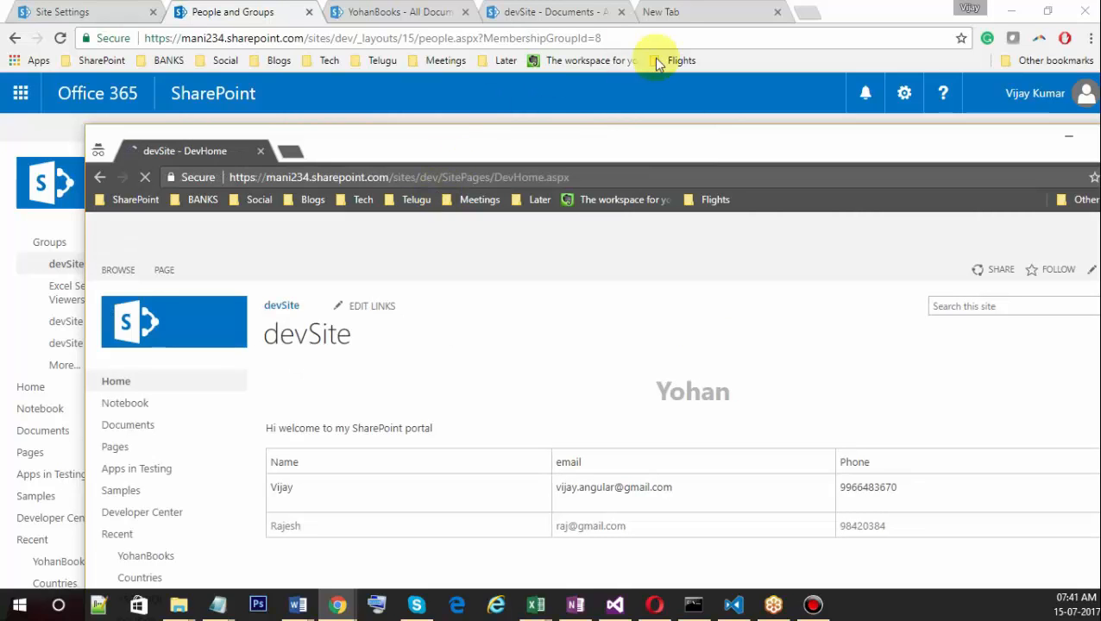
drag(712, 142, 667, 41)
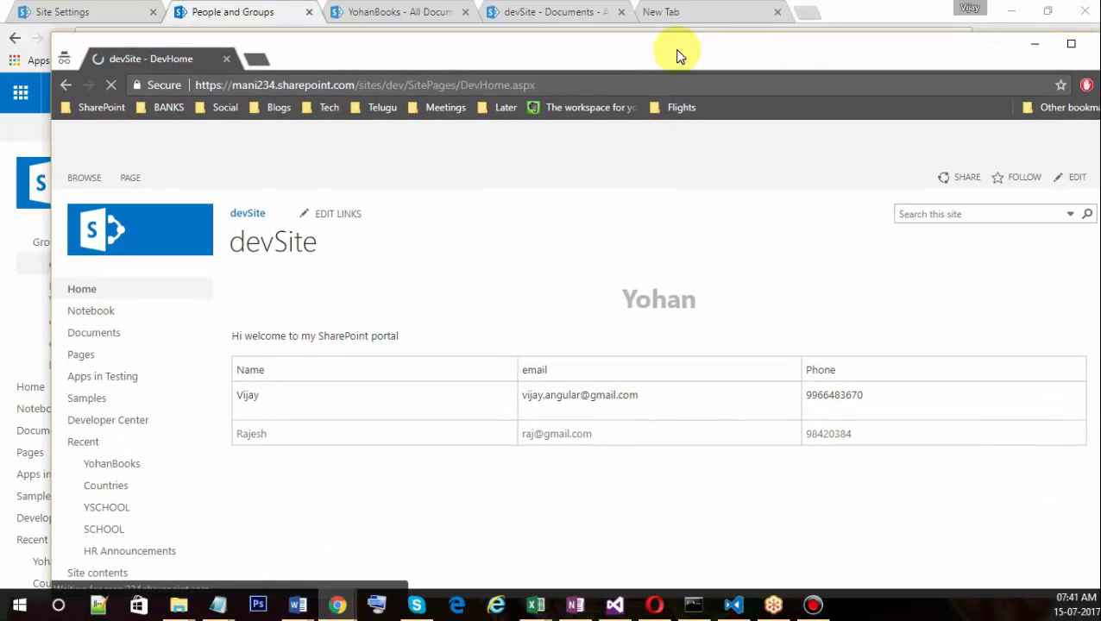
click(117, 470)
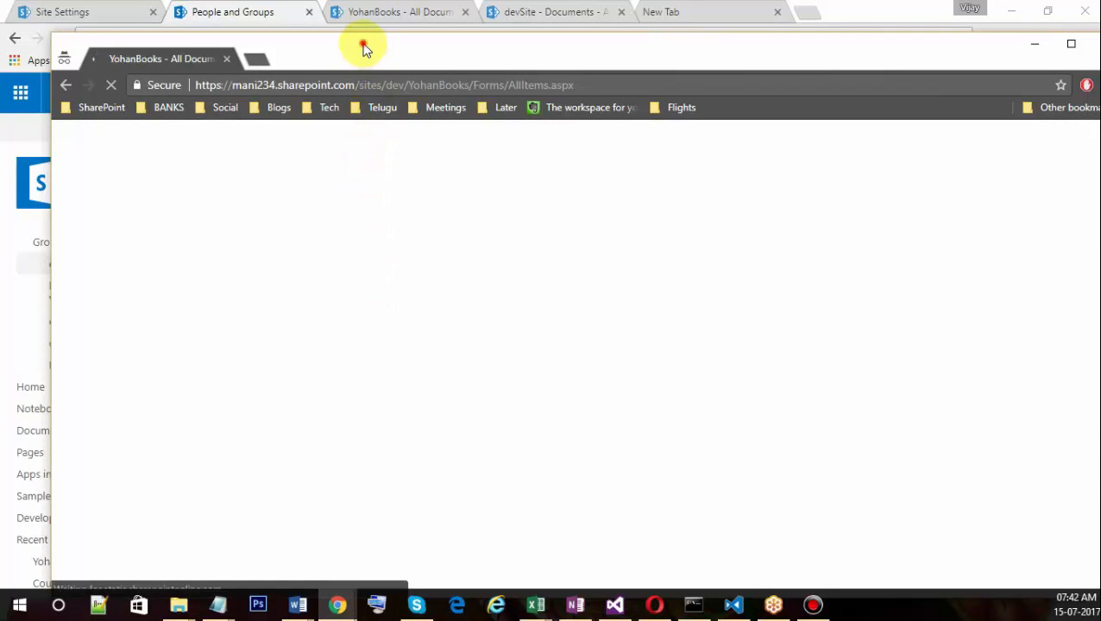
mouse_move(364, 48)
mouse_down()
mouse_move(475, 307)
mouse_move(437, 256)
mouse_move(408, 108)
mouse_move(392, 84)
mouse_move(420, 104)
mouse_move(526, 409)
mouse_up()
Check out YohanBook1 in the main library, then reload the library in the private window.
click(364, 12)
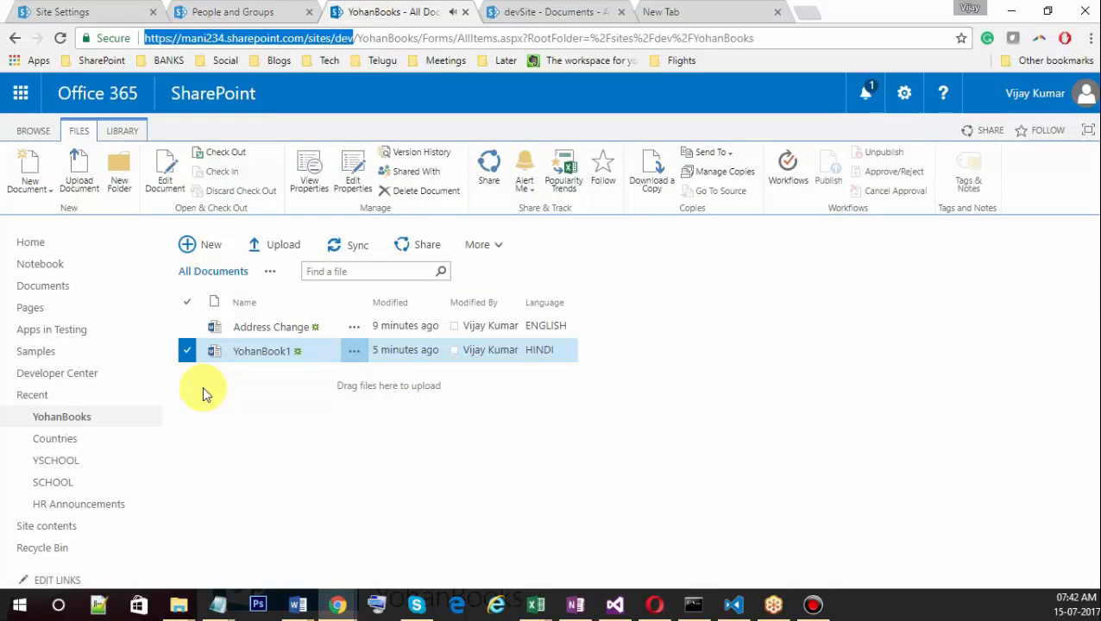
click(217, 153)
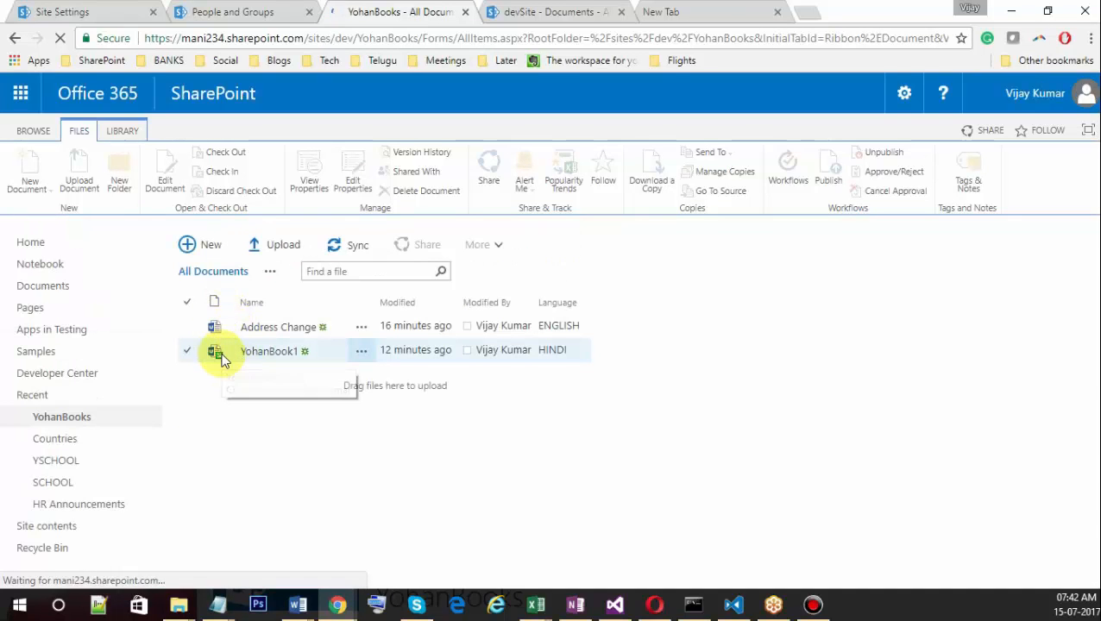
key(alt+Tab)
drag(431, 409, 534, 144)
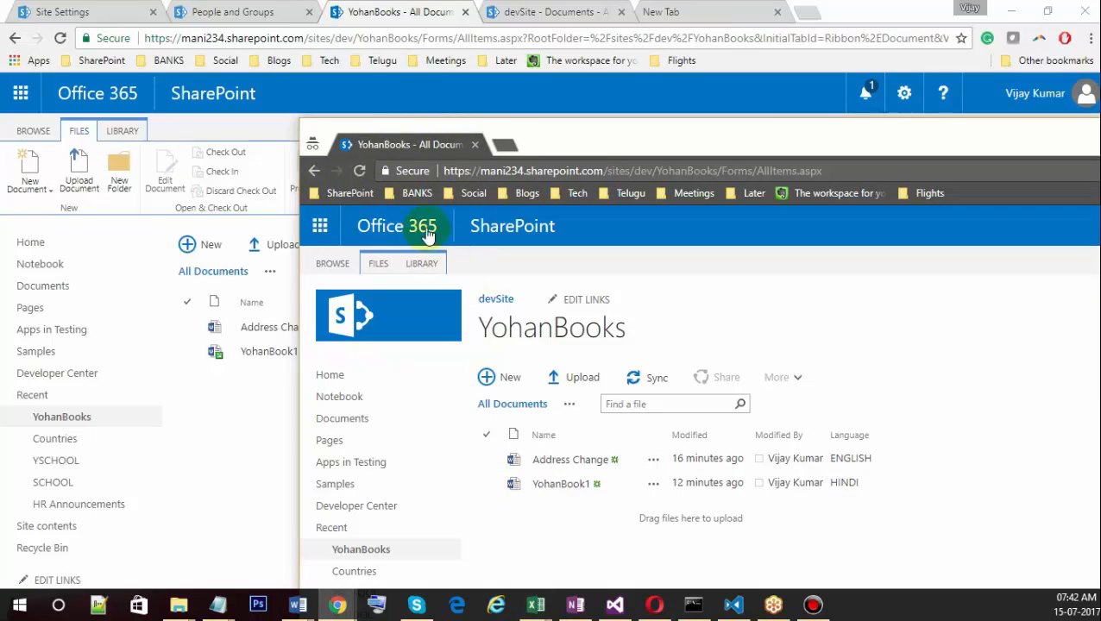
click(362, 171)
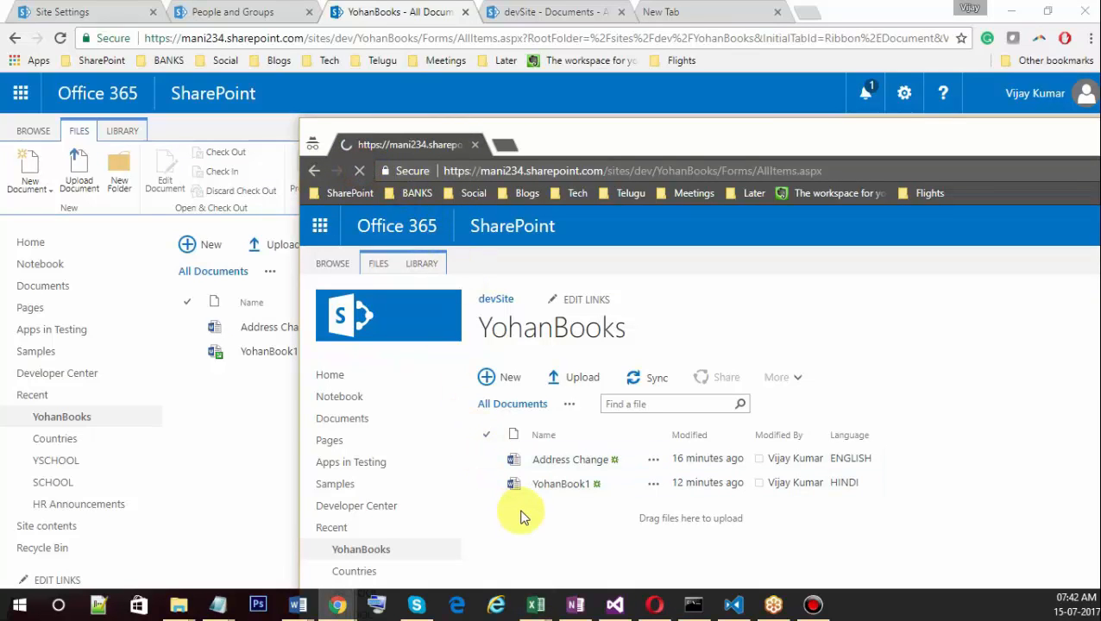
Open the view options menu for the main library's All Documents view.
drag(634, 140, 676, 93)
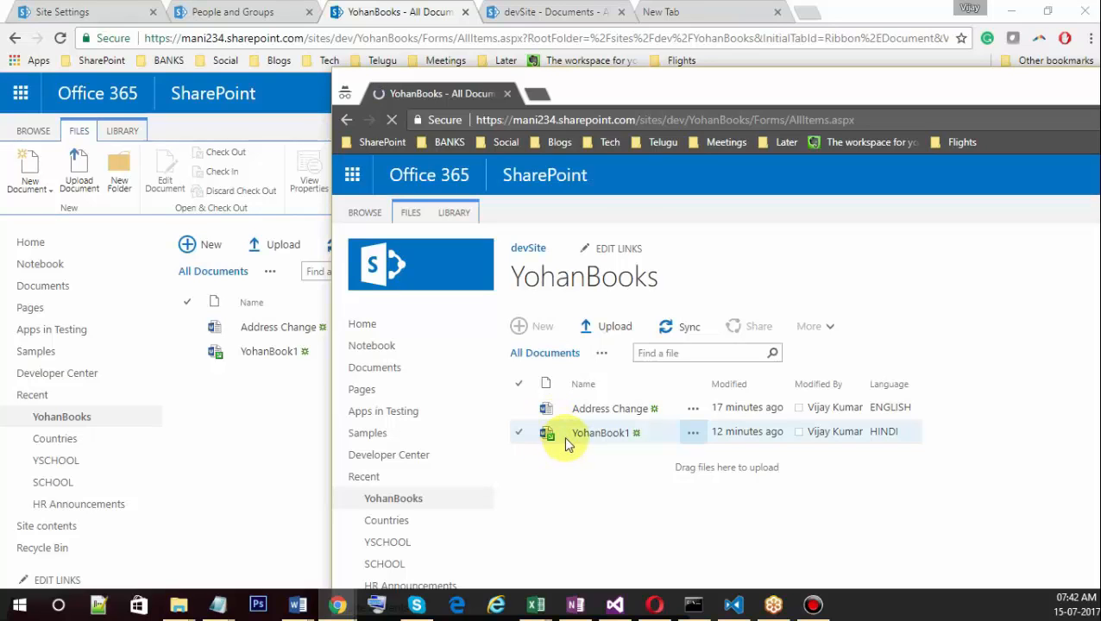
click(279, 400)
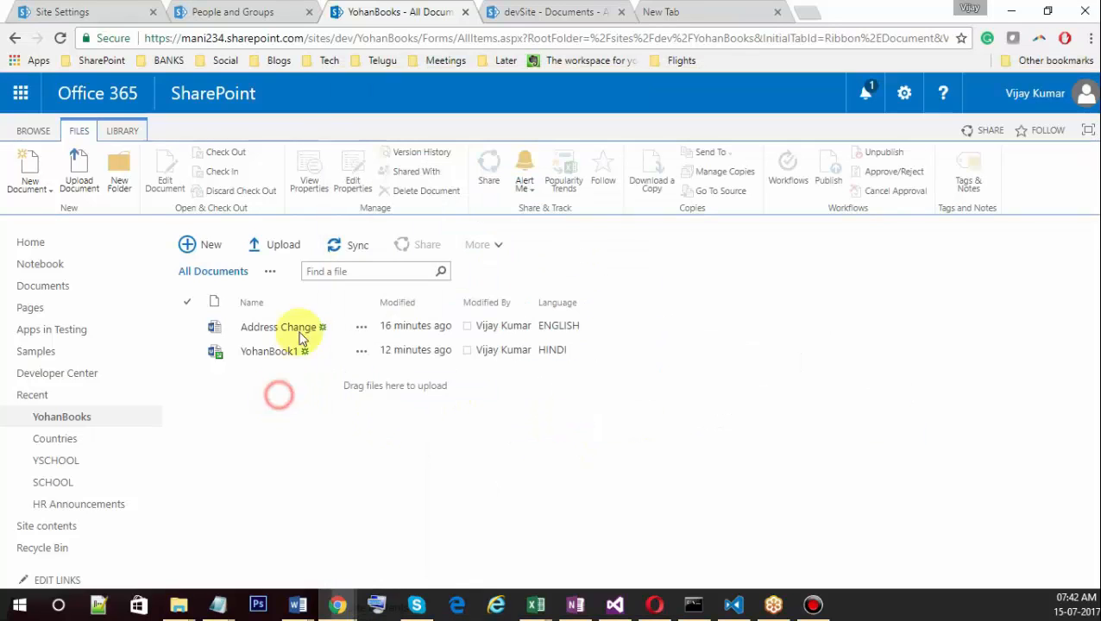
click(274, 276)
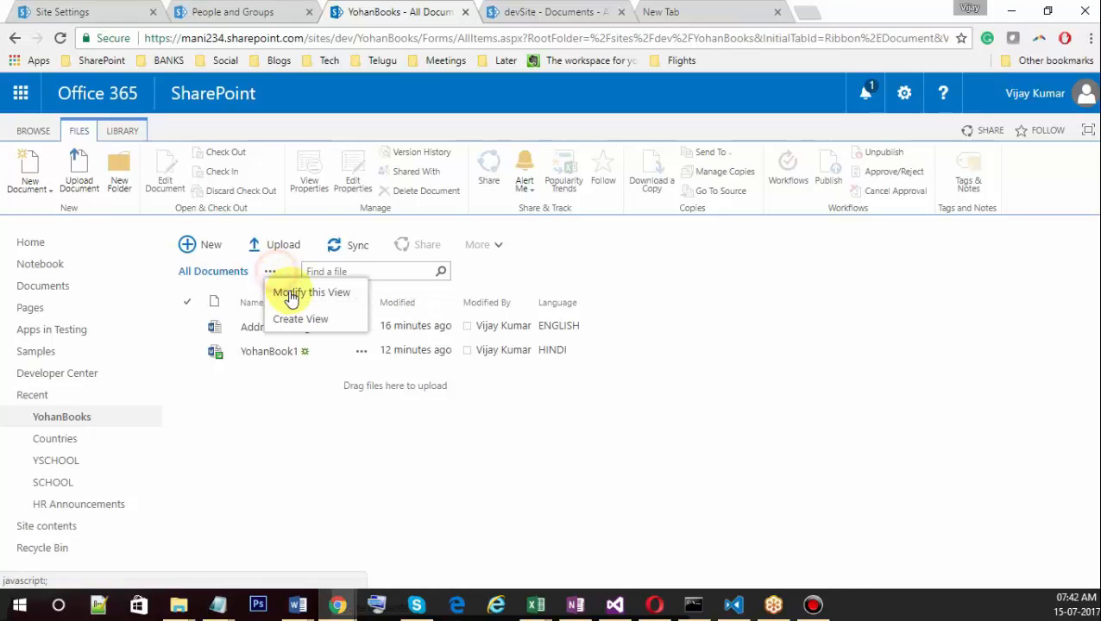
Modify the All Documents view to display the Checked Out To column and save it.
click(287, 291)
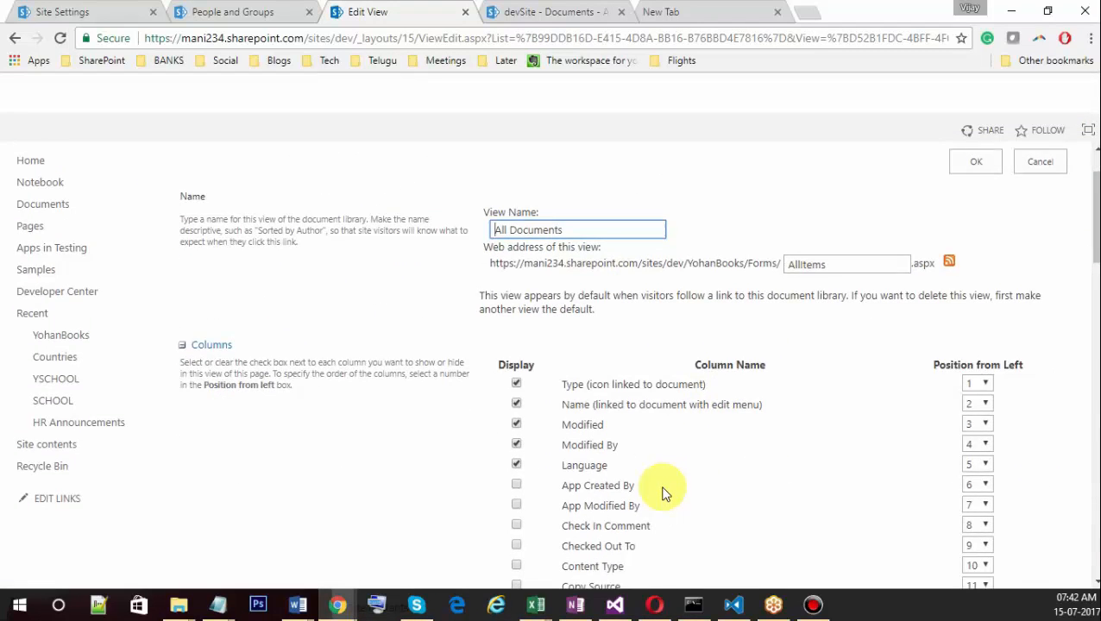
scroll(655, 475, down, 3)
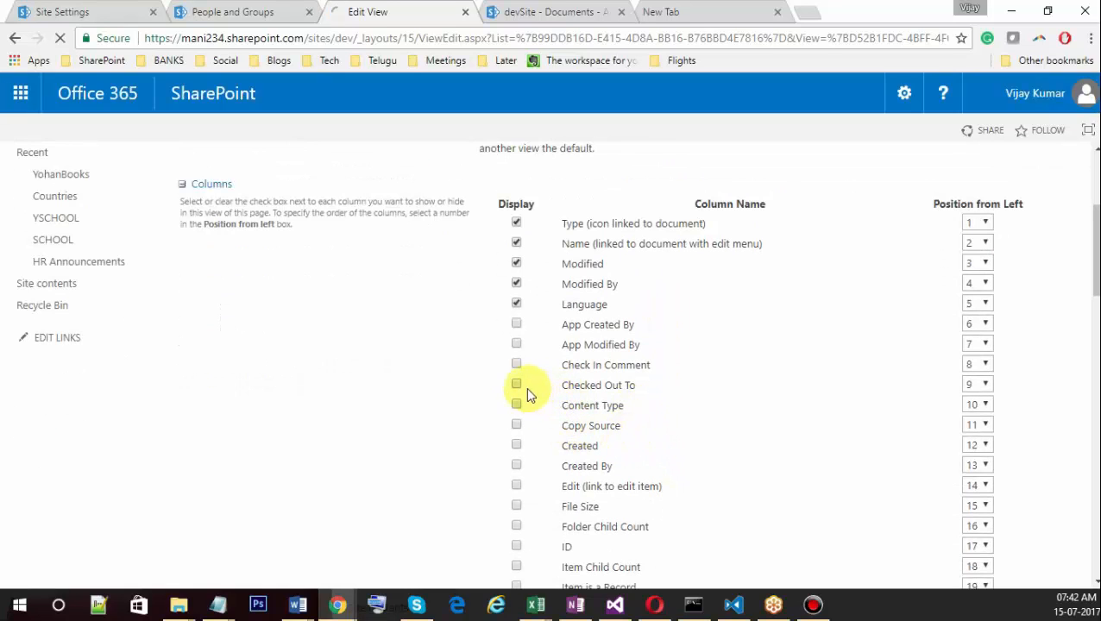
click(516, 385)
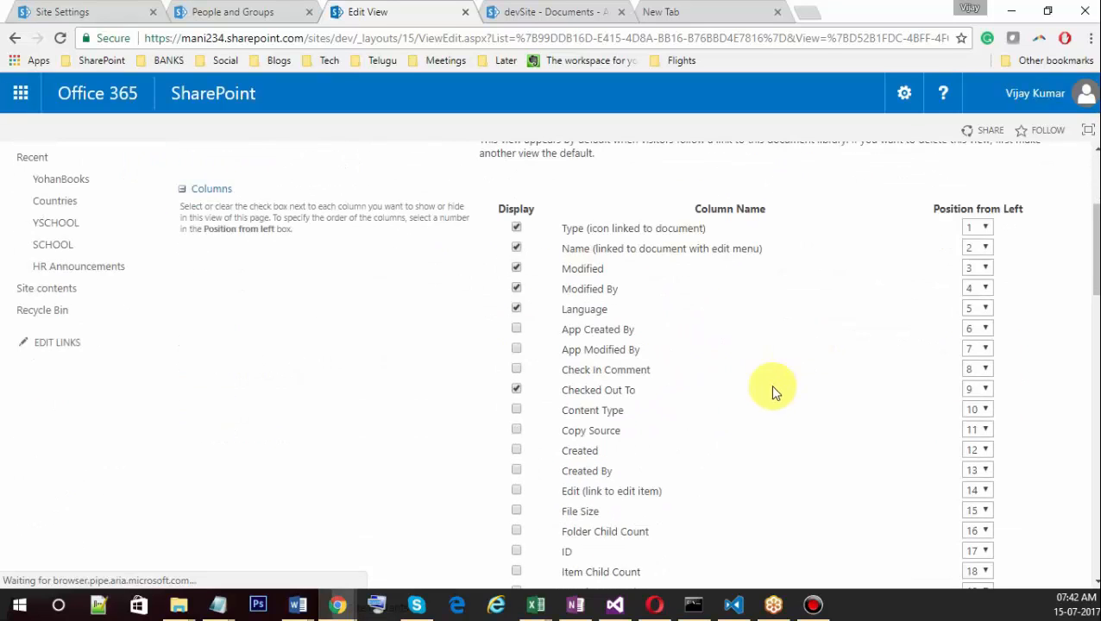
scroll(862, 302, up, 3)
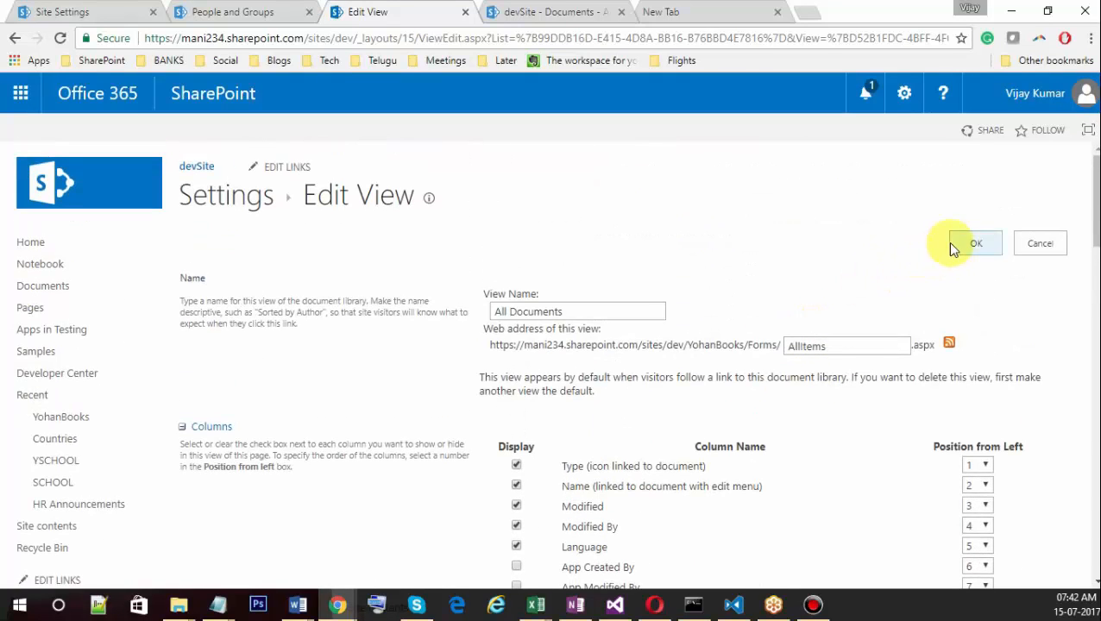
click(963, 246)
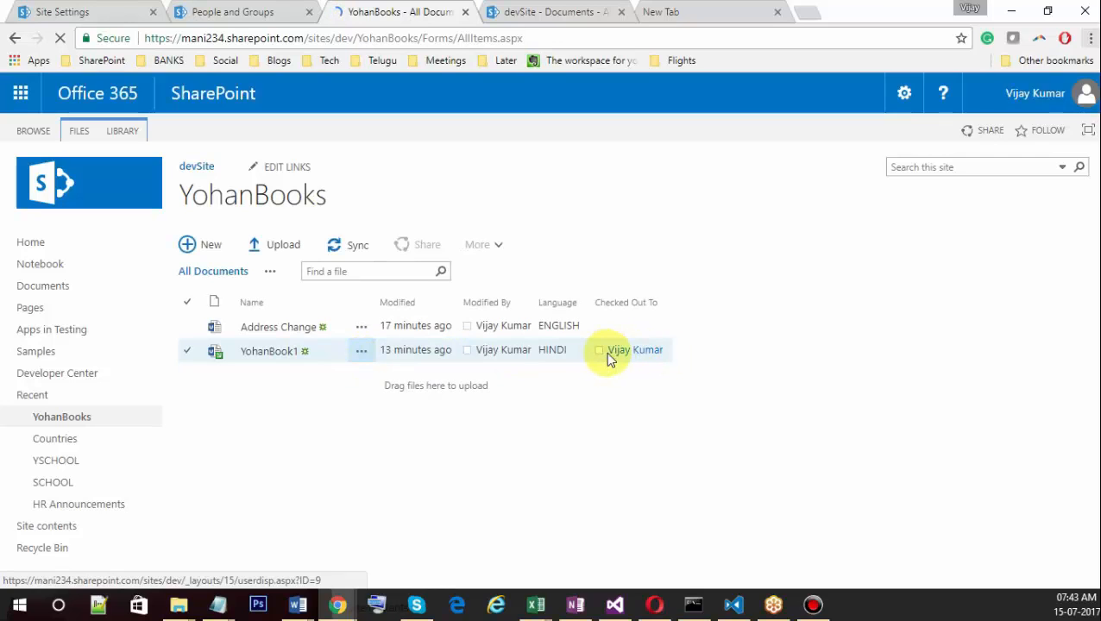
Refresh the second user's library to confirm YohanBook1 shows as checked out.
key(alt+Tab)
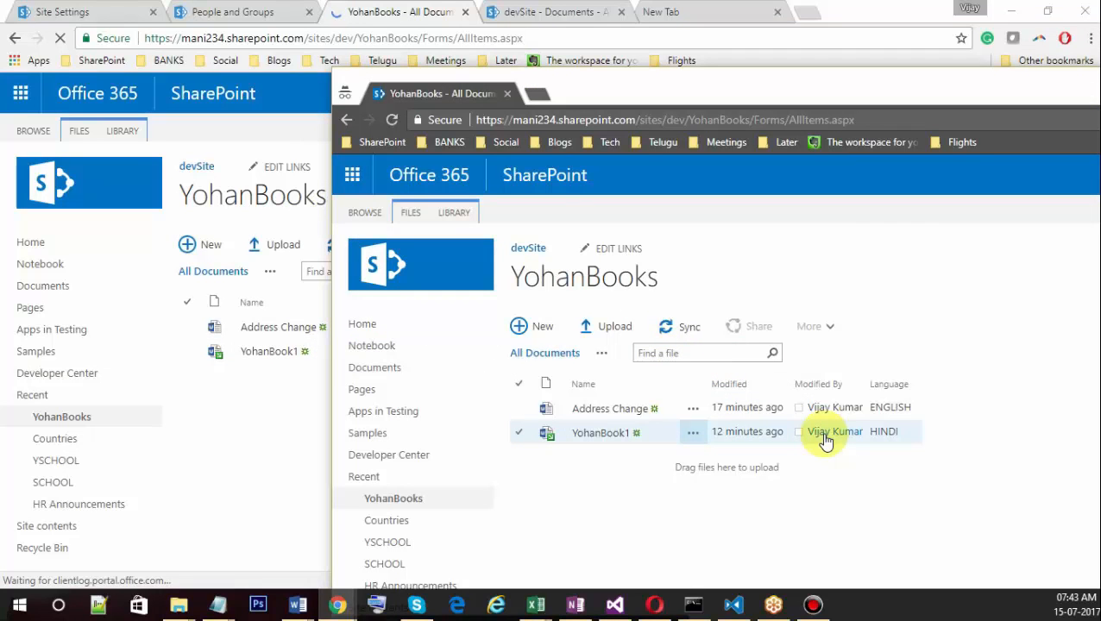
key(F5)
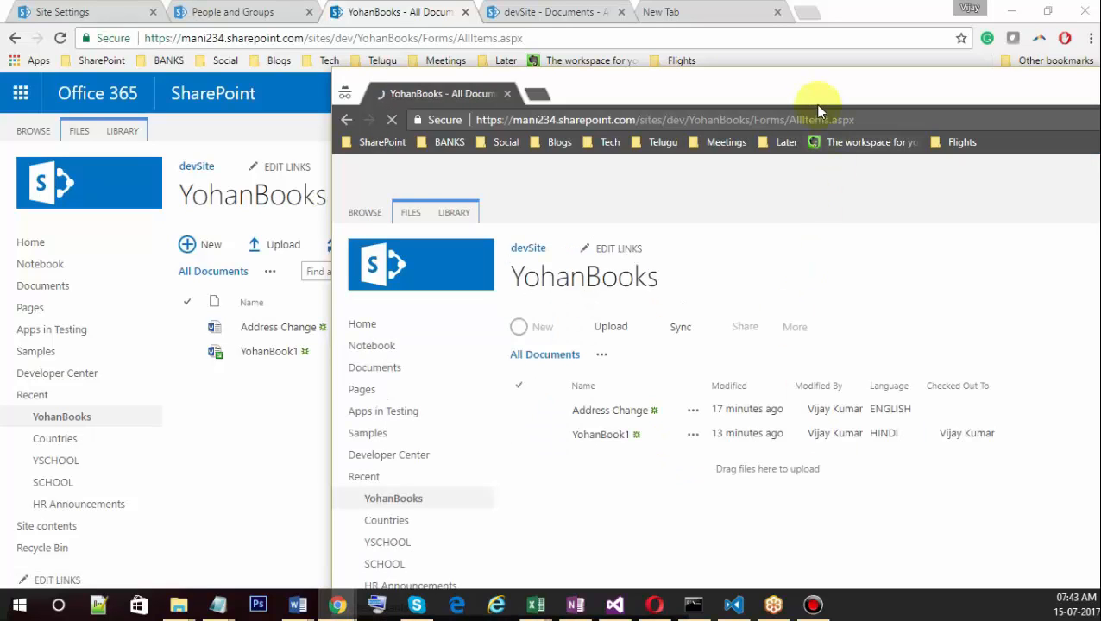
drag(810, 89, 764, 50)
Open YohanBook1 in Word Online from the main library window.
click(514, 408)
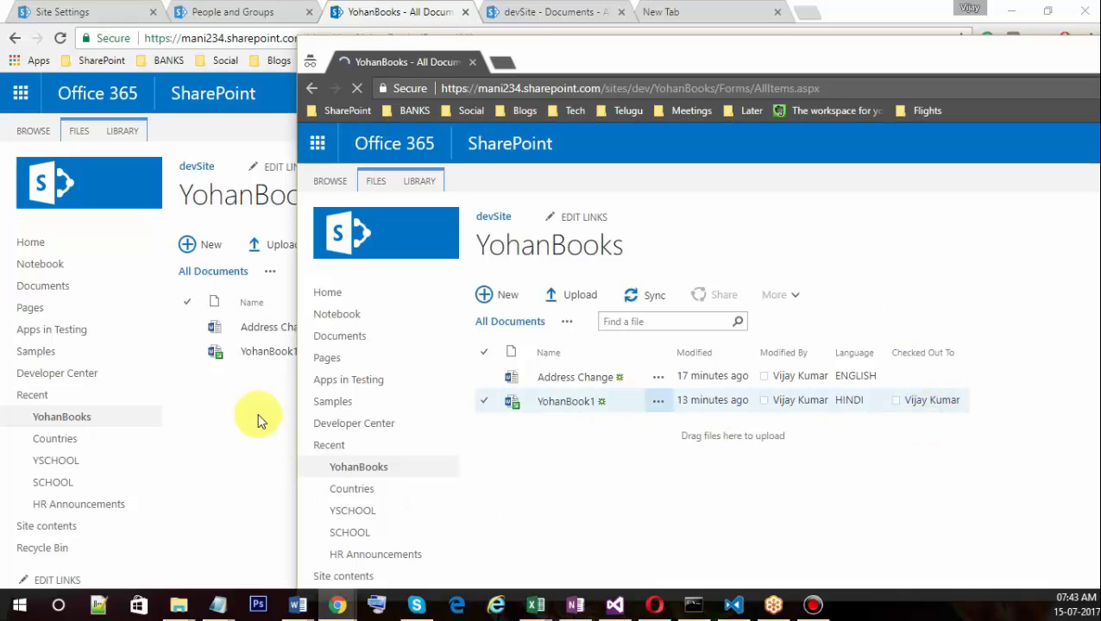
click(270, 362)
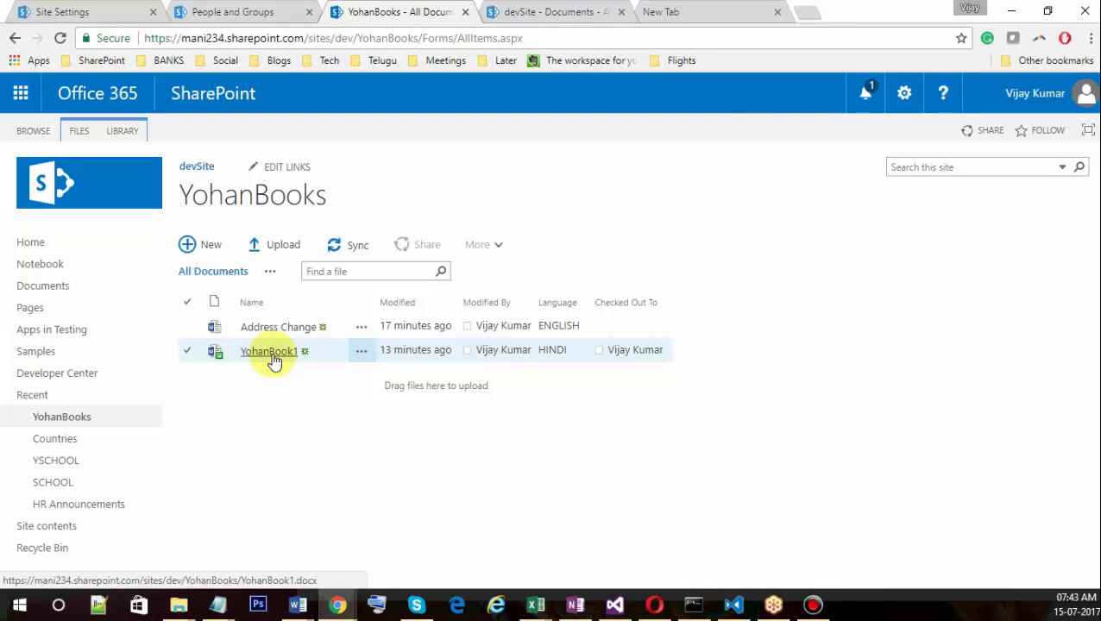
click(273, 355)
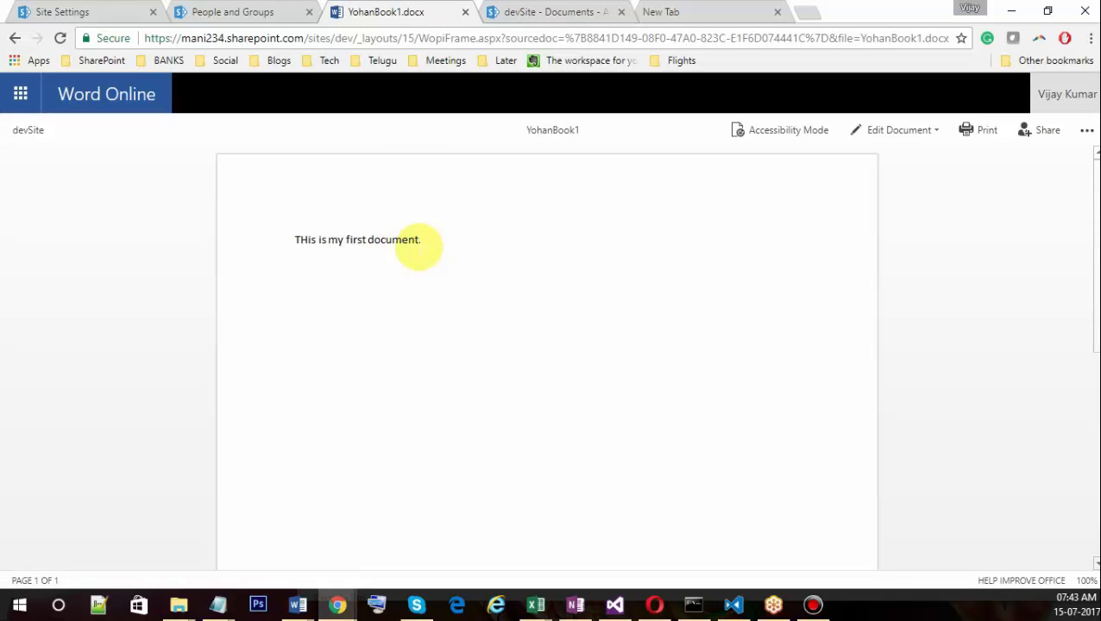
Start editing YohanBook1 in the browser via Edit Document > Edit in Browser.
triple_click(426, 244)
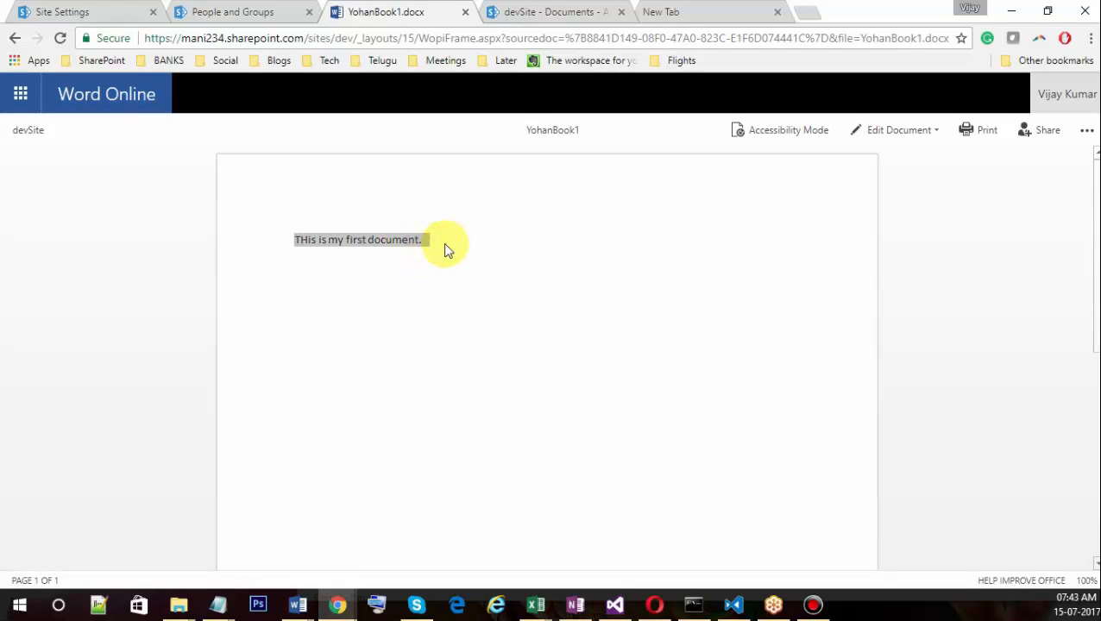
click(443, 244)
triple_click(427, 239)
click(427, 239)
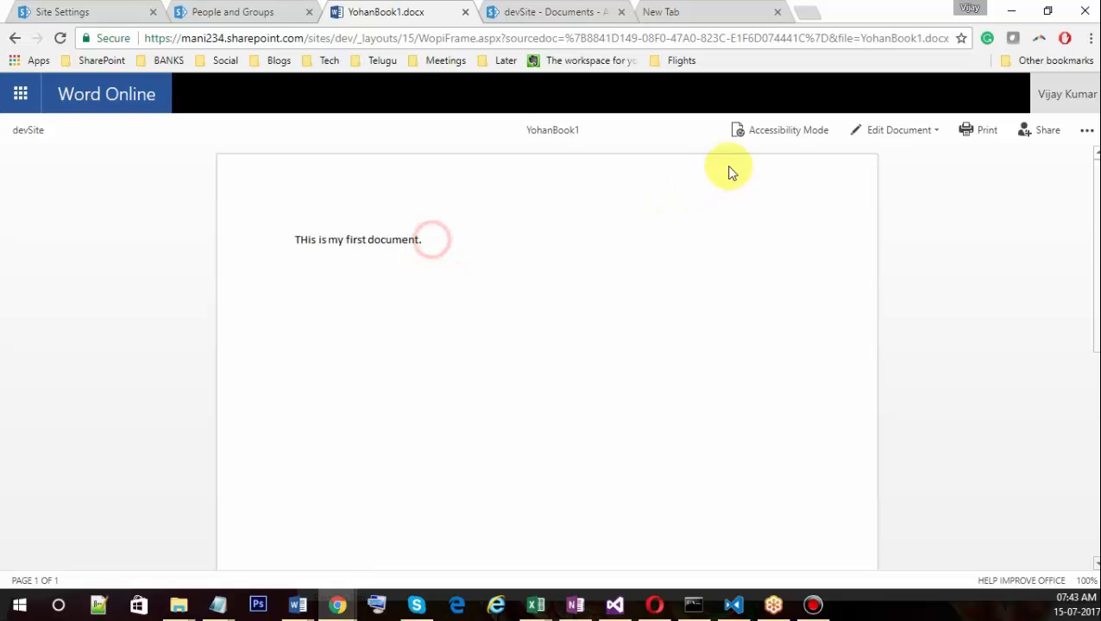
click(899, 129)
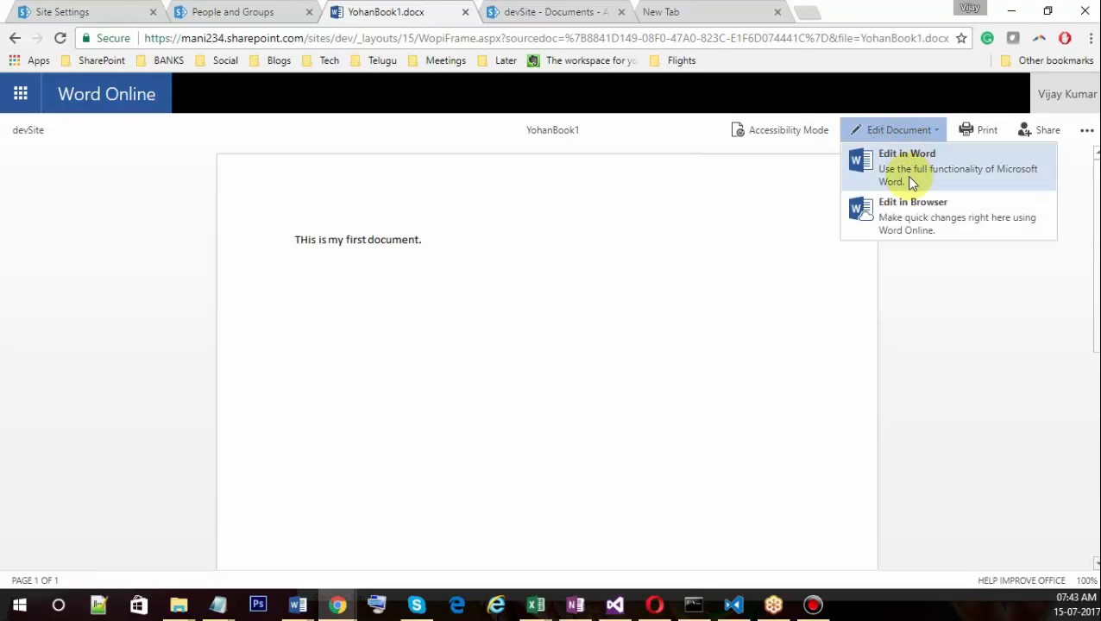
click(905, 213)
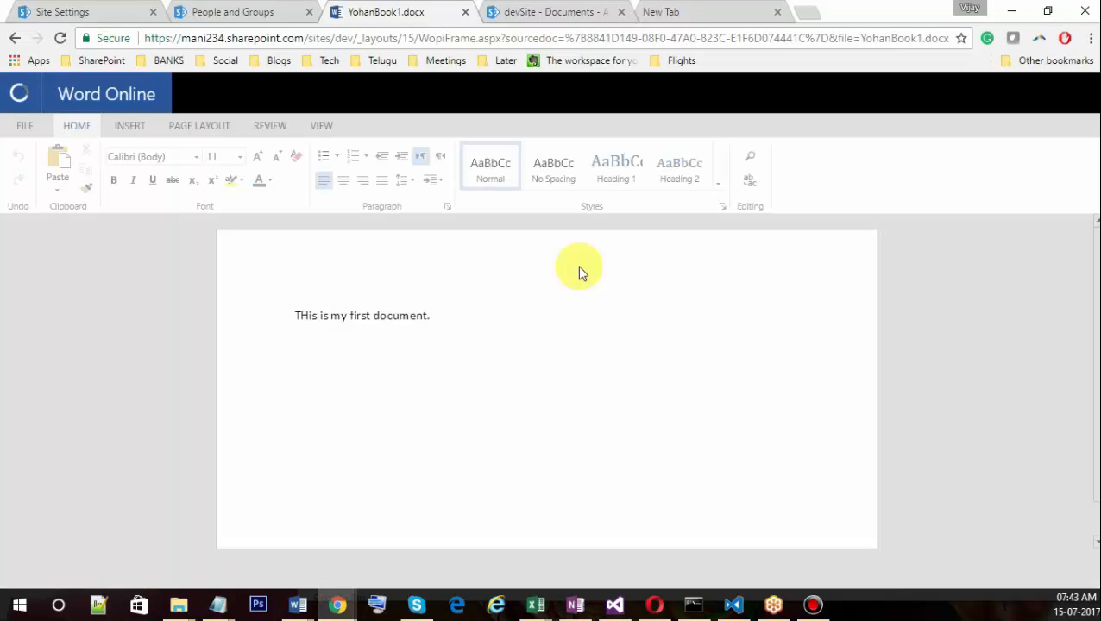
Add the line 'This is checked out version' below the first sentence and return to devSite.
click(457, 317)
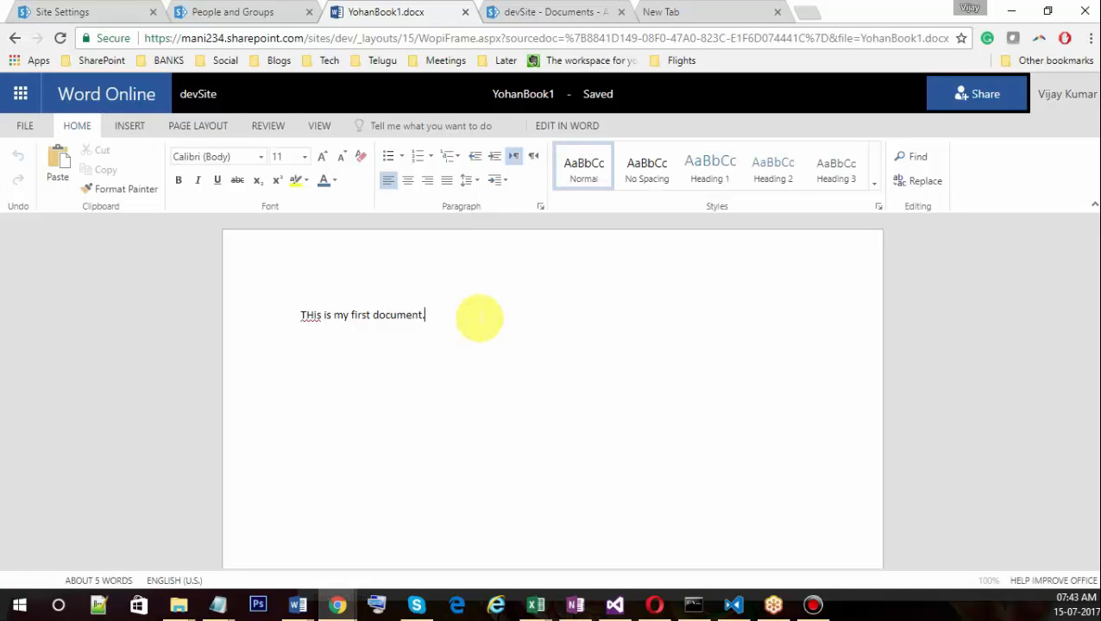
key(Return)
key(Return)
text(THis is checked out version)
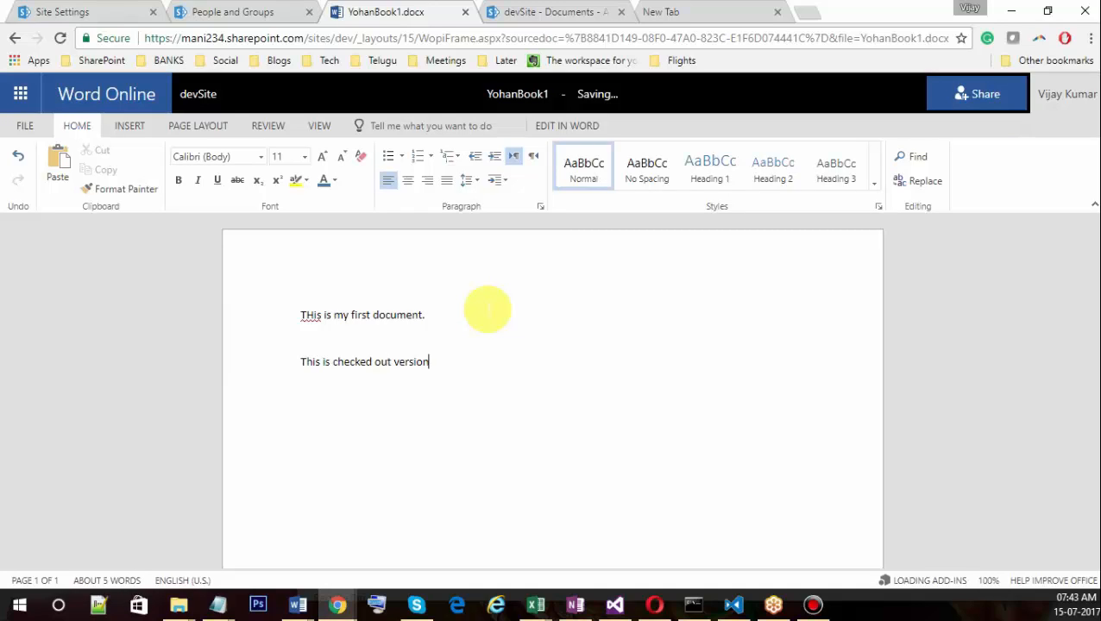
click(205, 96)
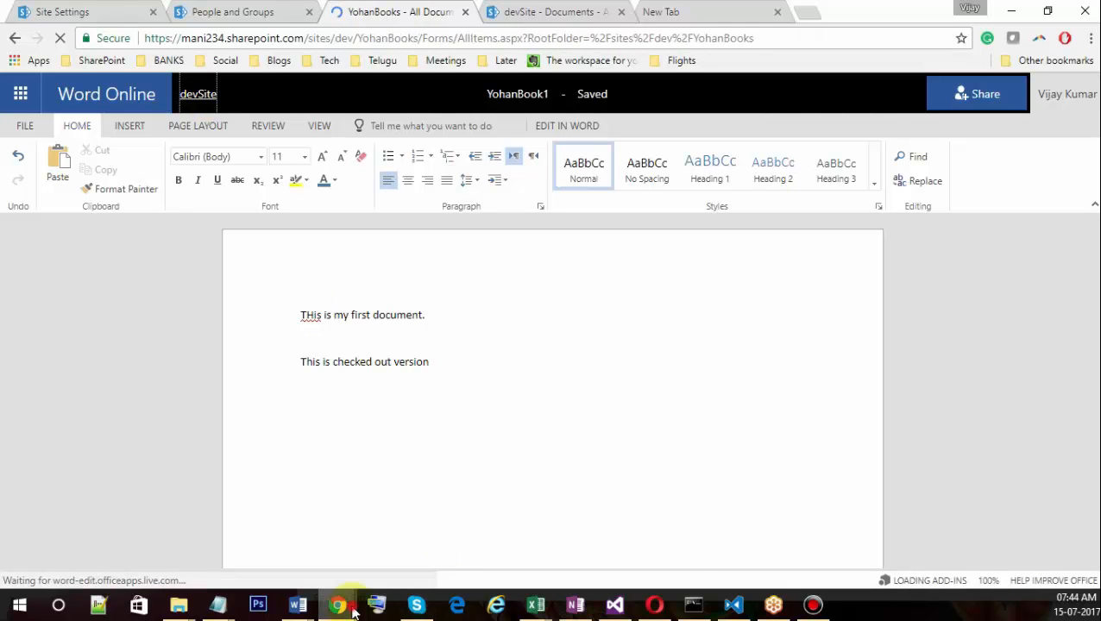
Reload the YohanBooks library in the second user's browser window.
mouse_move(341, 603)
click(465, 501)
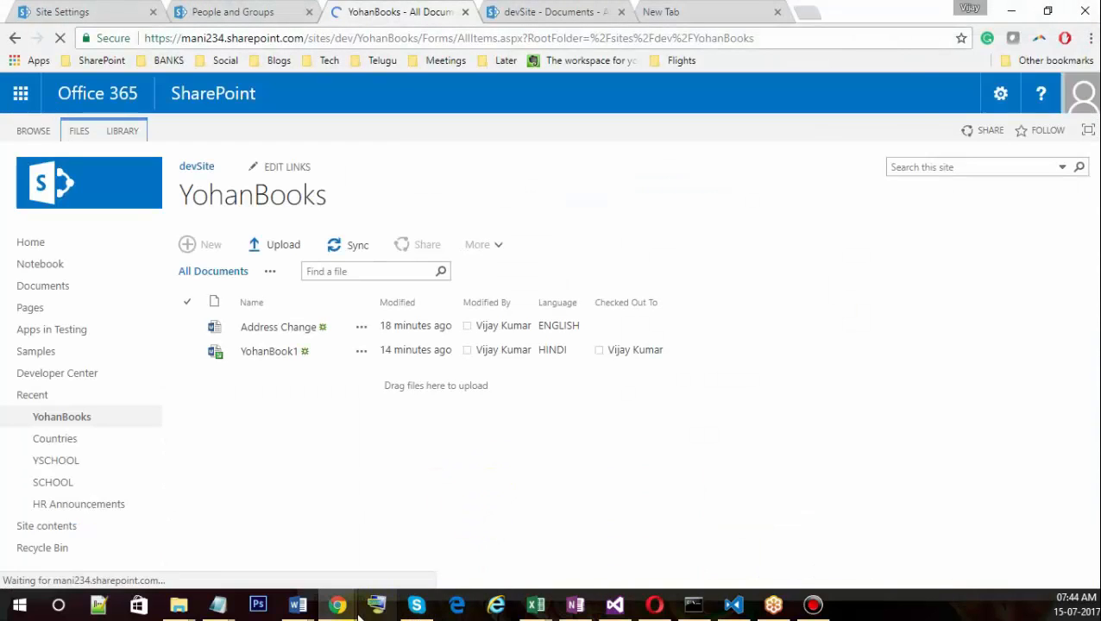
mouse_move(337, 604)
click(627, 493)
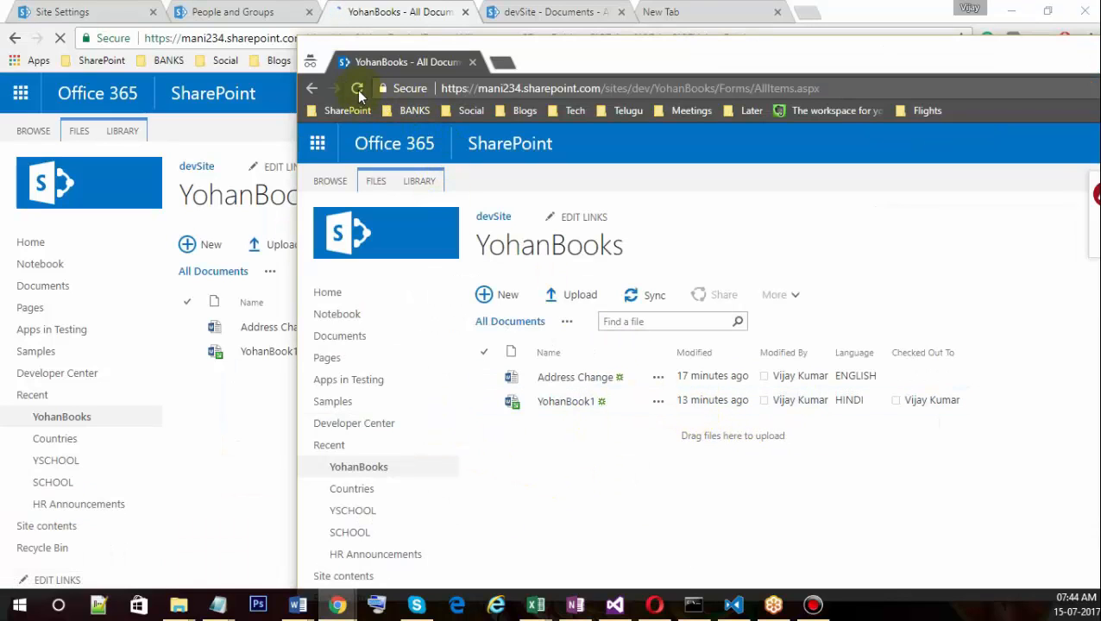
click(358, 89)
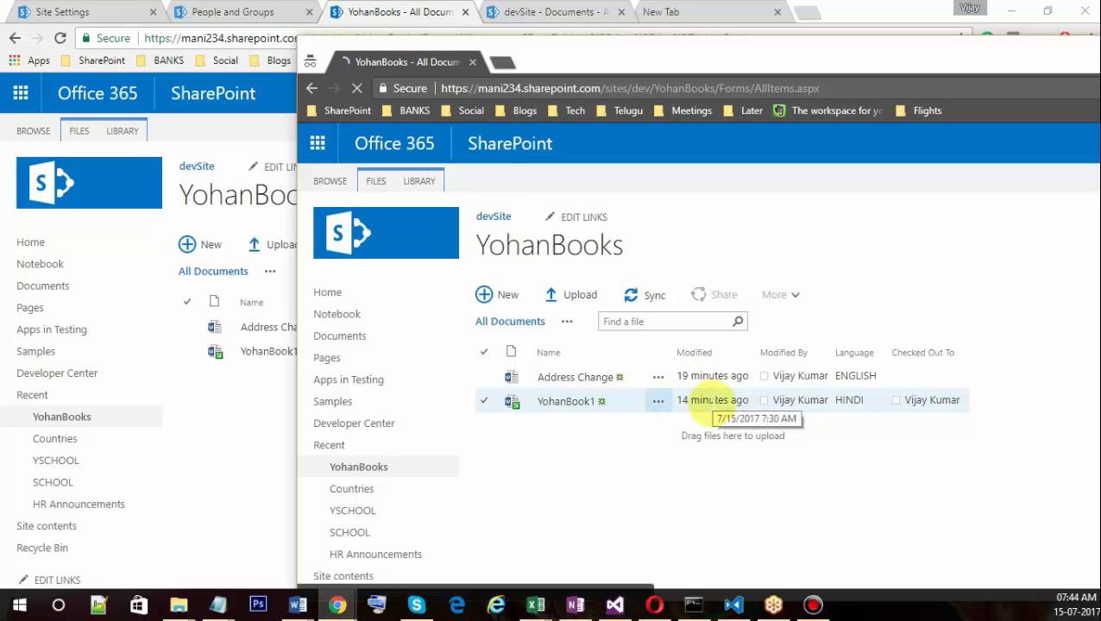
Open YohanBook1 in Word Online from the second session.
drag(631, 63, 958, 68)
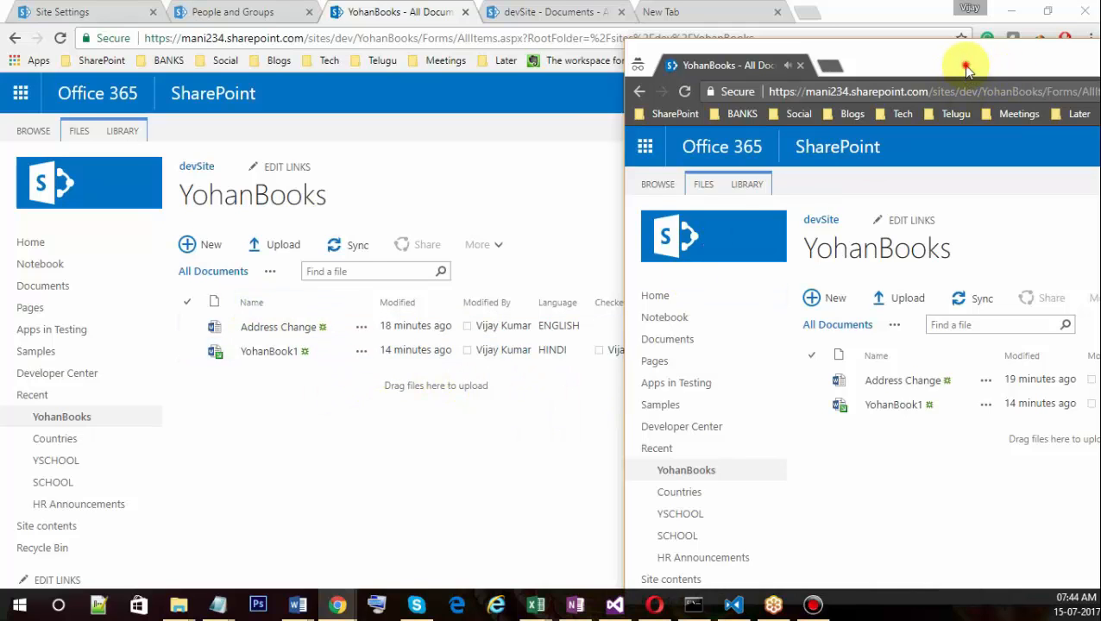
drag(968, 69, 738, 43)
click(690, 383)
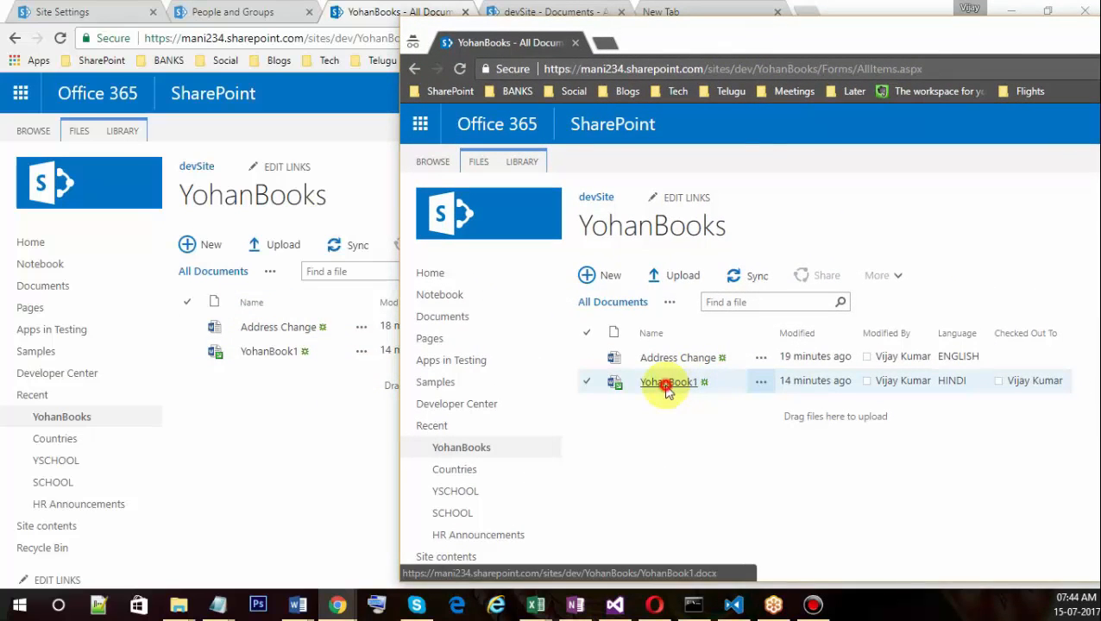
click(666, 384)
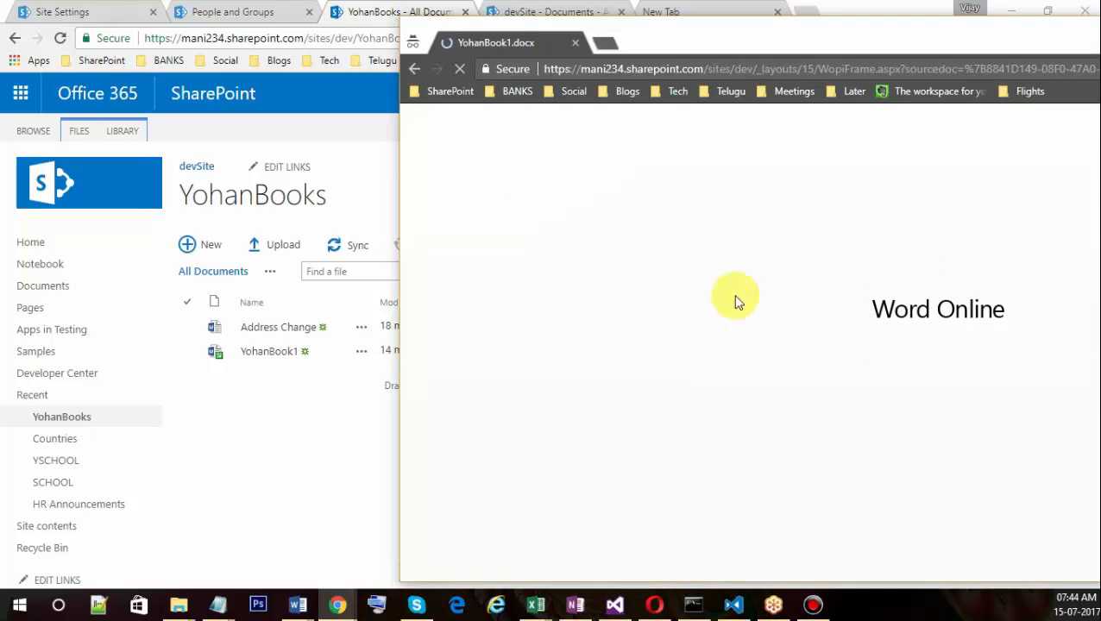
As the second user, try to edit YohanBook1 in the browser.
click(870, 42)
drag(870, 43, 668, 37)
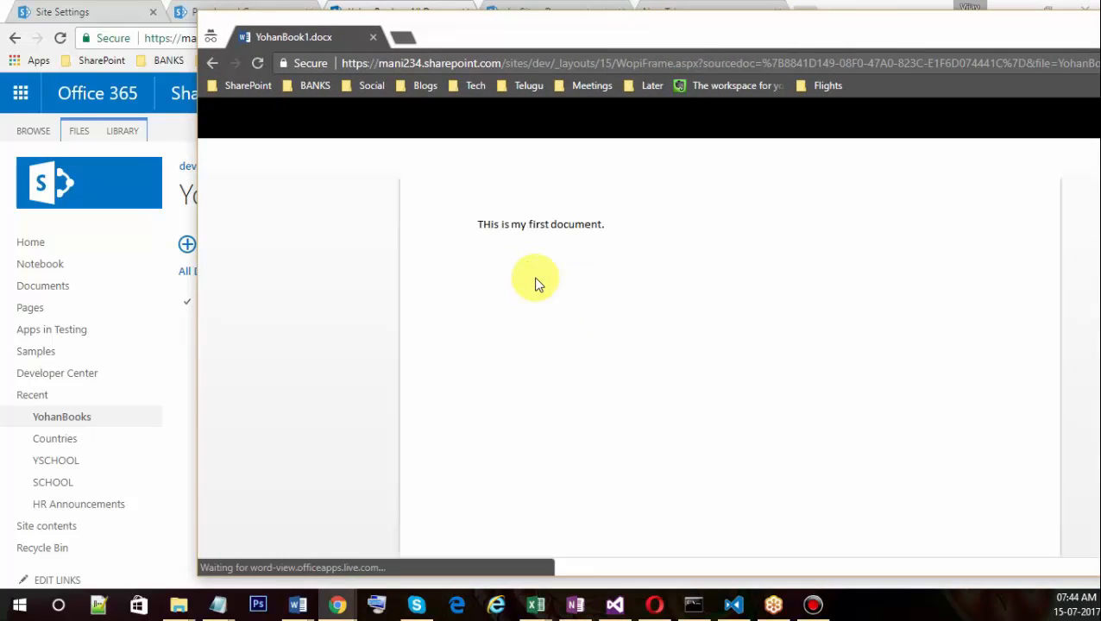
drag(524, 46, 826, 98)
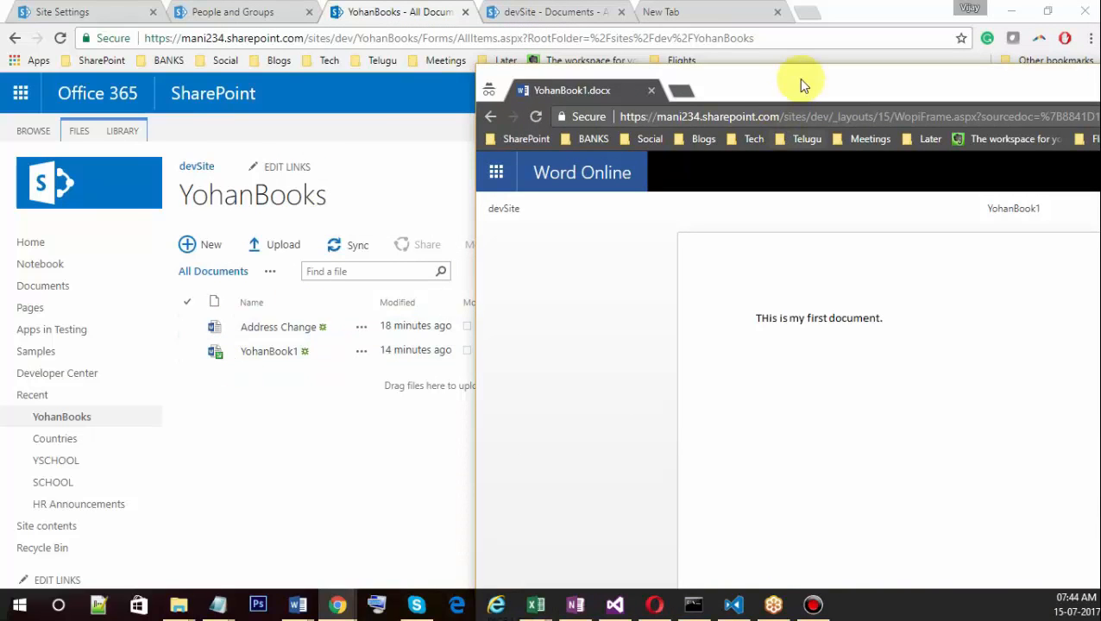
drag(799, 83, 442, 54)
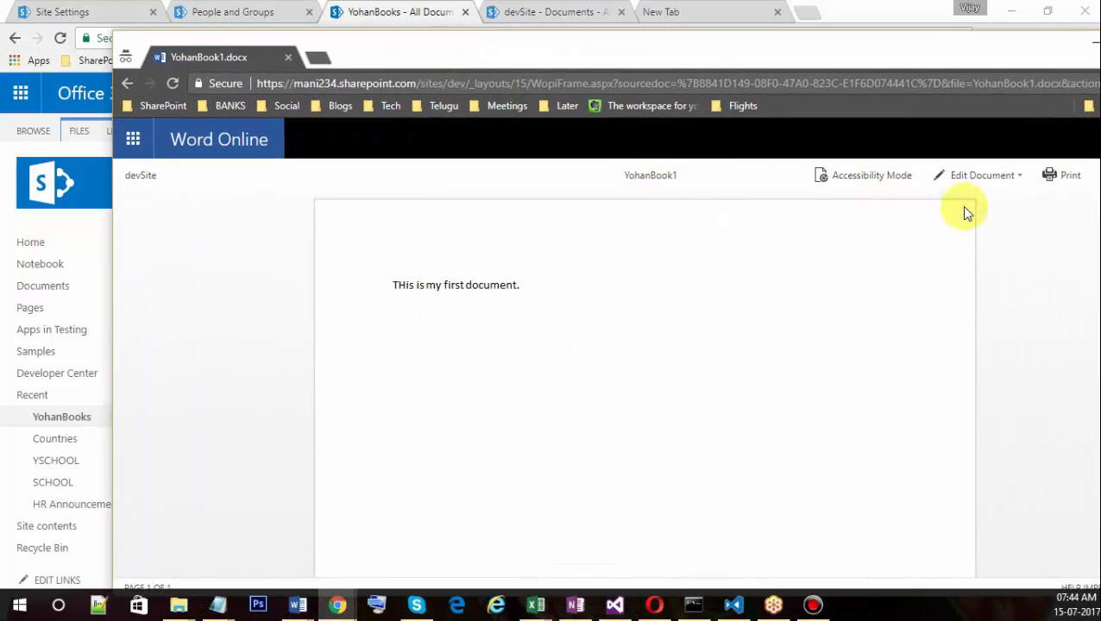
click(1018, 177)
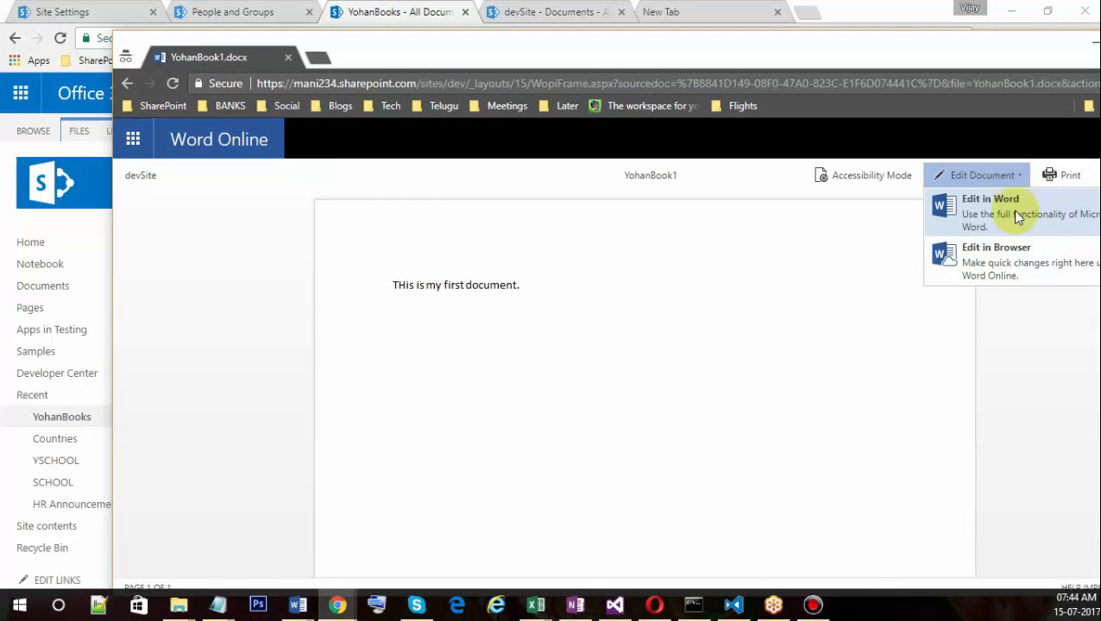
click(991, 270)
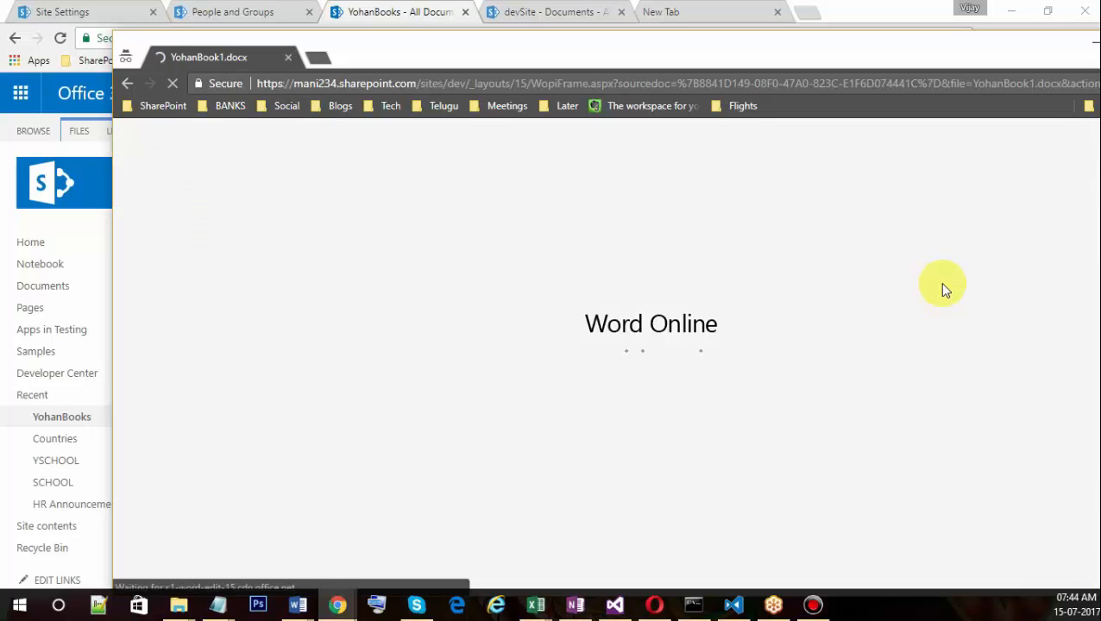
Open the checked-out document in reading view and move it aside to show the library.
drag(712, 54, 629, 24)
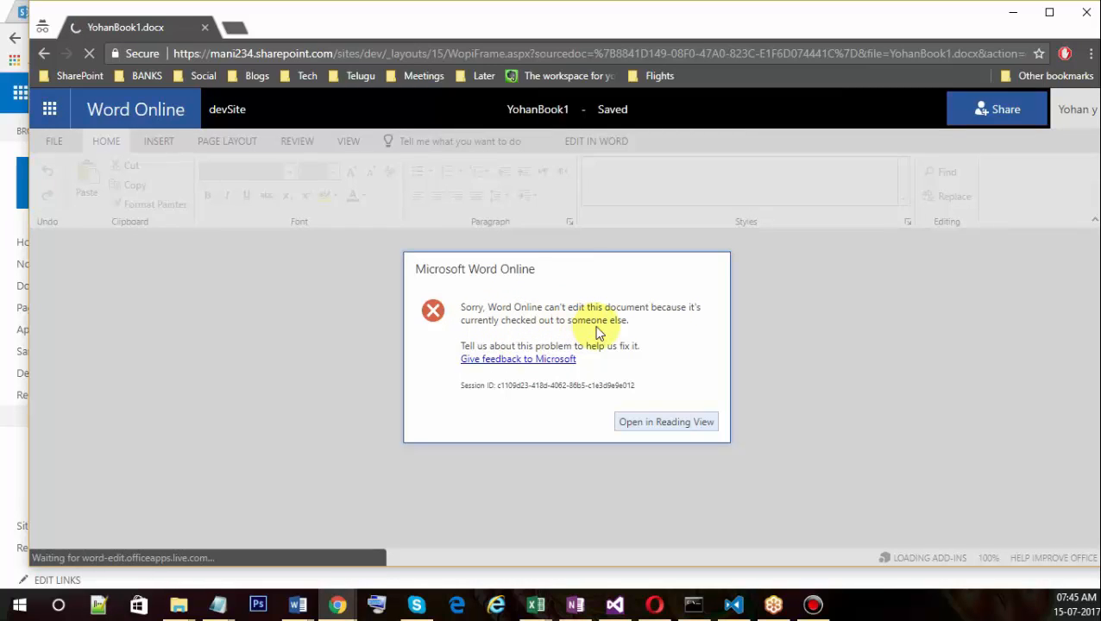
click(651, 424)
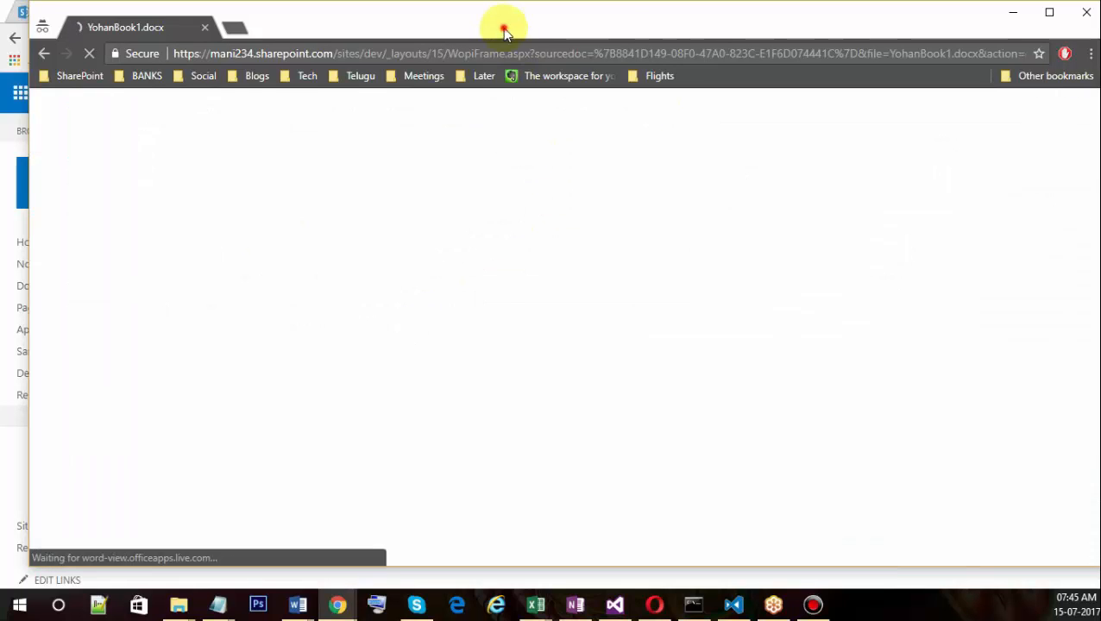
drag(502, 28, 934, 64)
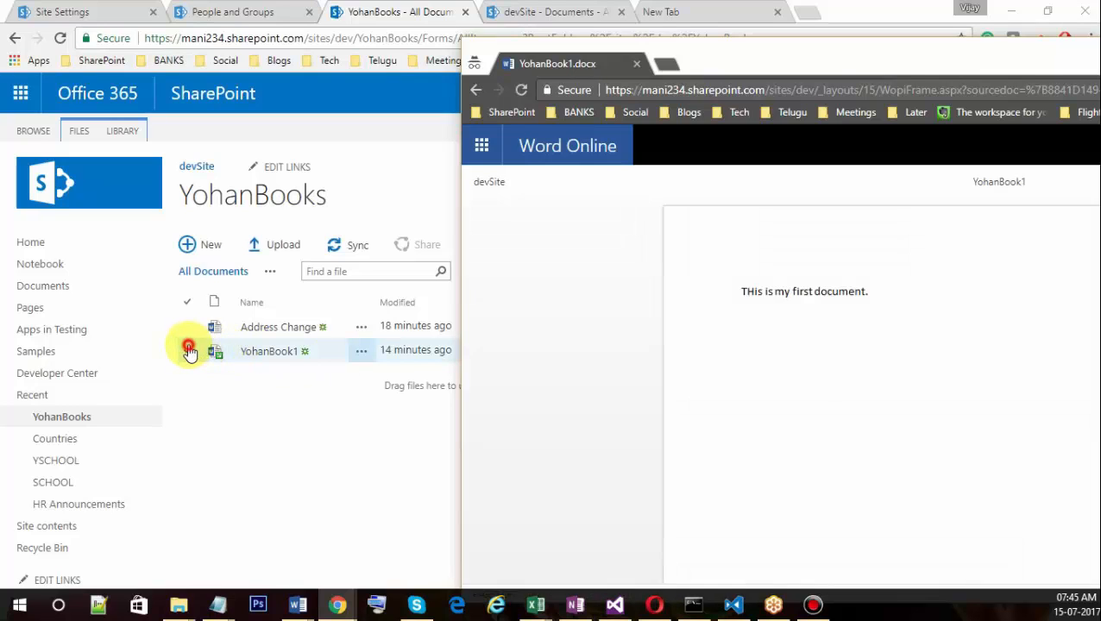
Check in YohanBook1 with Retain check out set to No and comment 'It is first modification'.
click(186, 349)
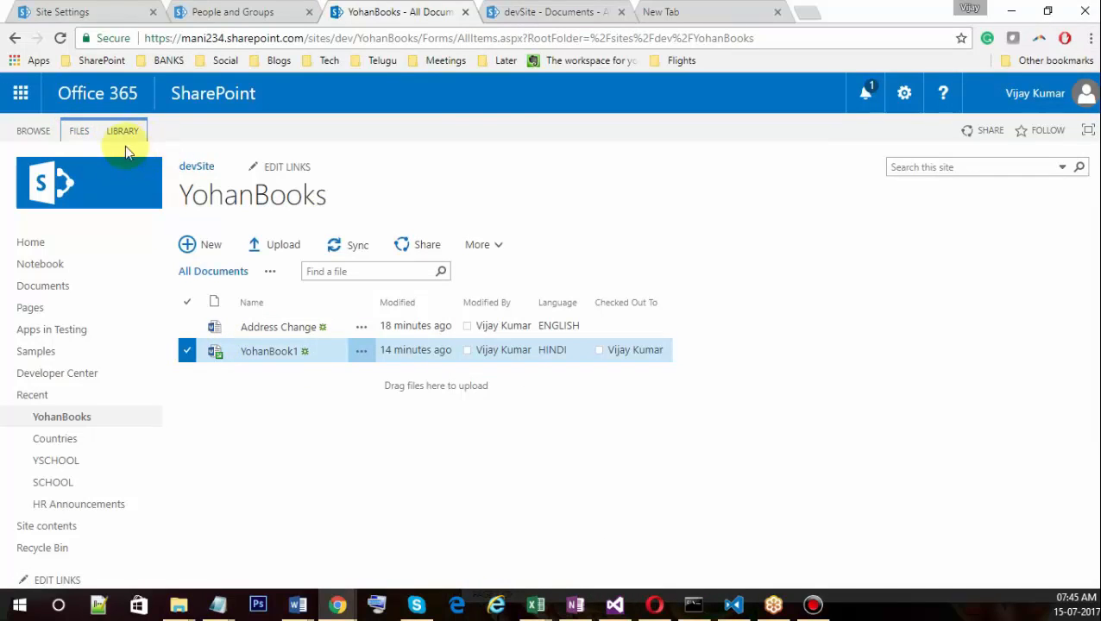
click(78, 134)
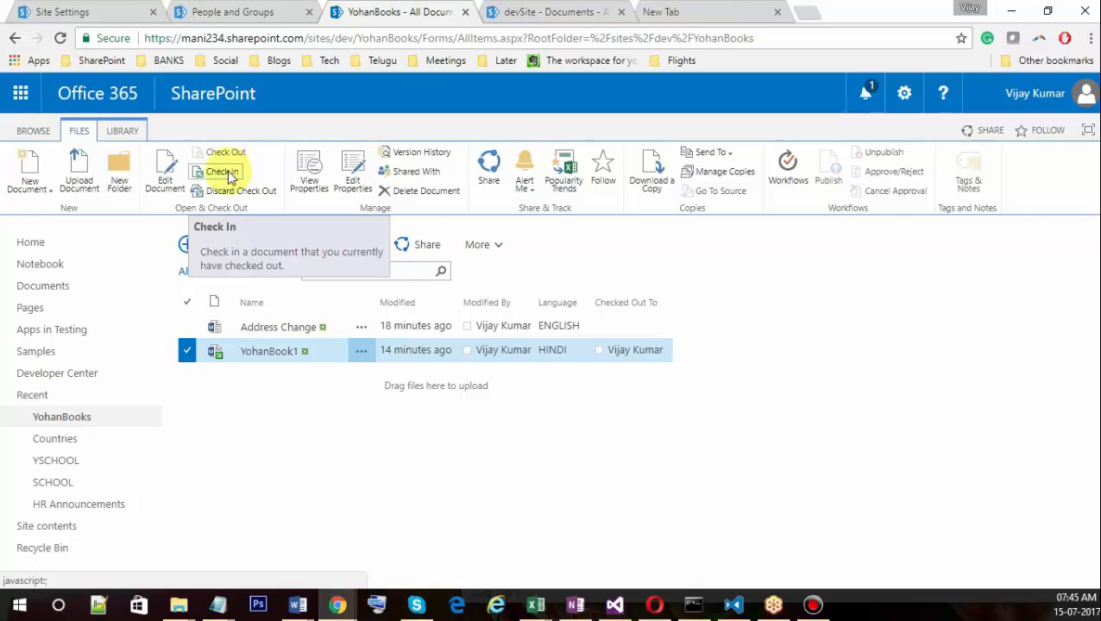
click(229, 174)
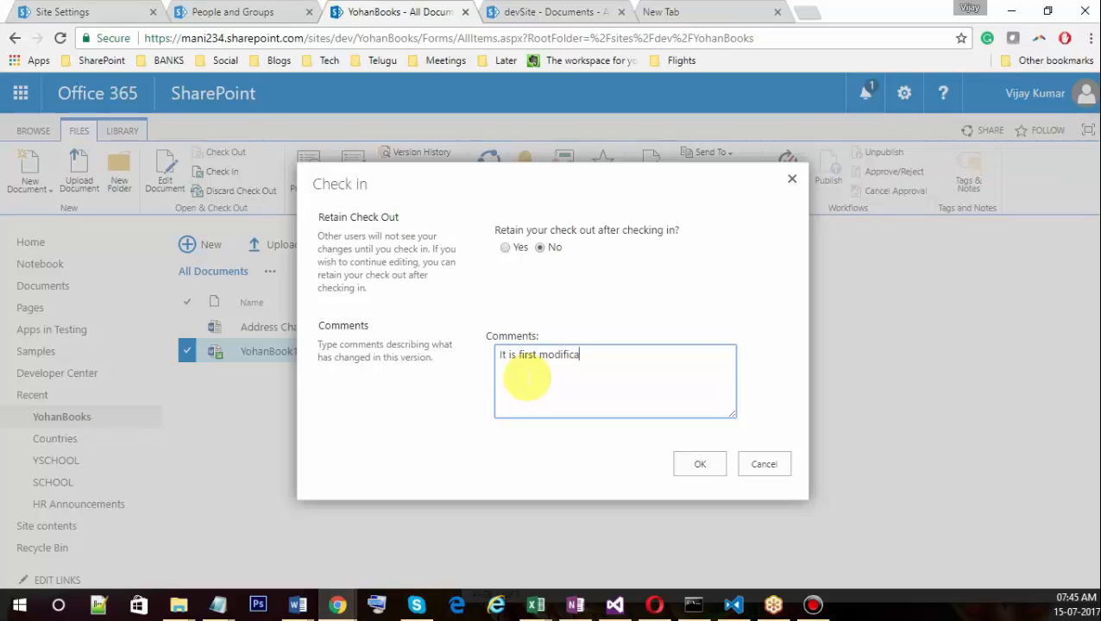
click(701, 464)
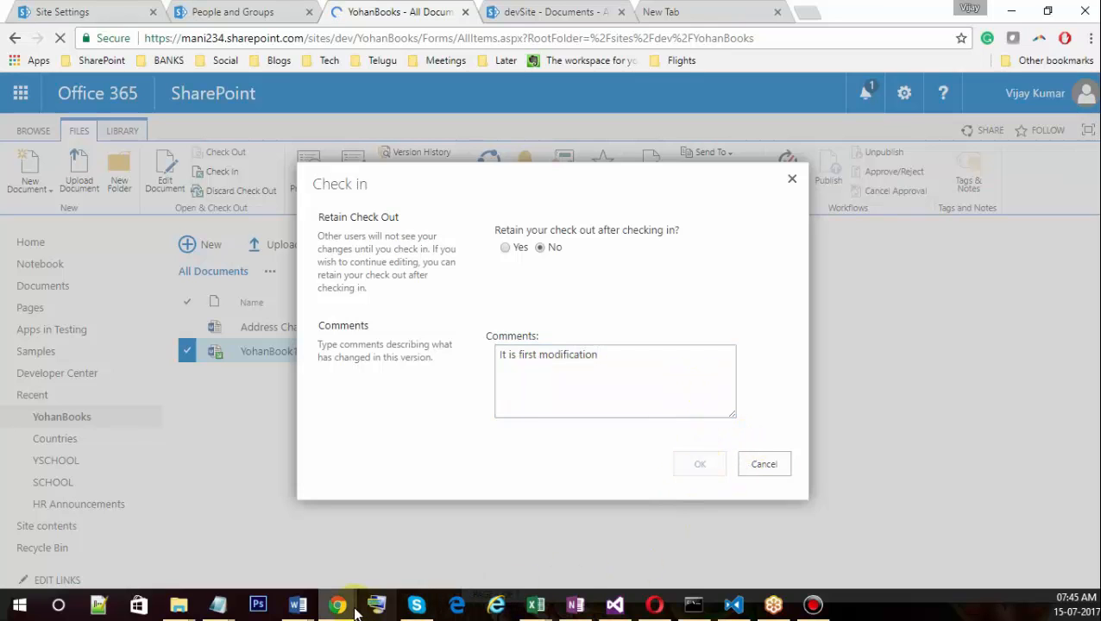
mouse_move(338, 604)
click(603, 500)
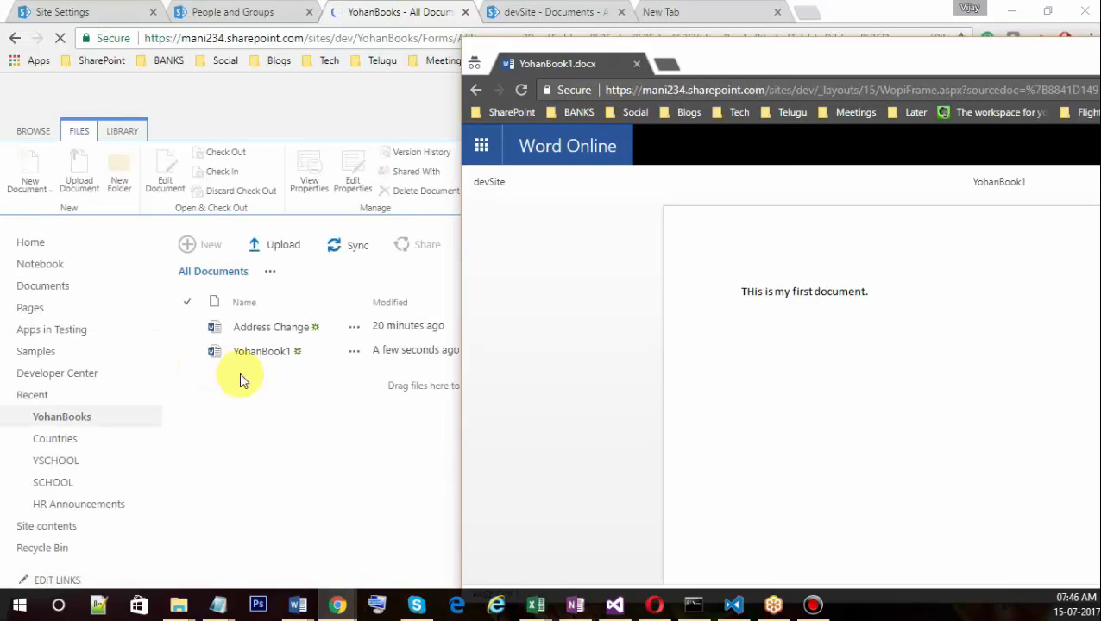
Reload YohanBook1 in Word Online and select the new 'This is checked out version' line.
click(521, 90)
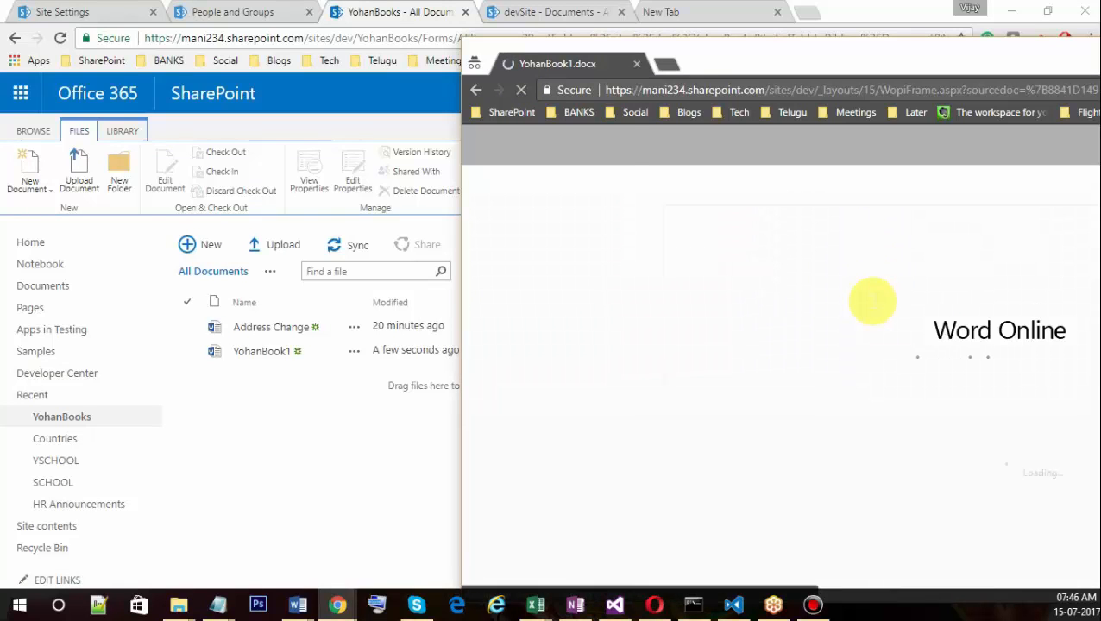
drag(741, 340, 882, 340)
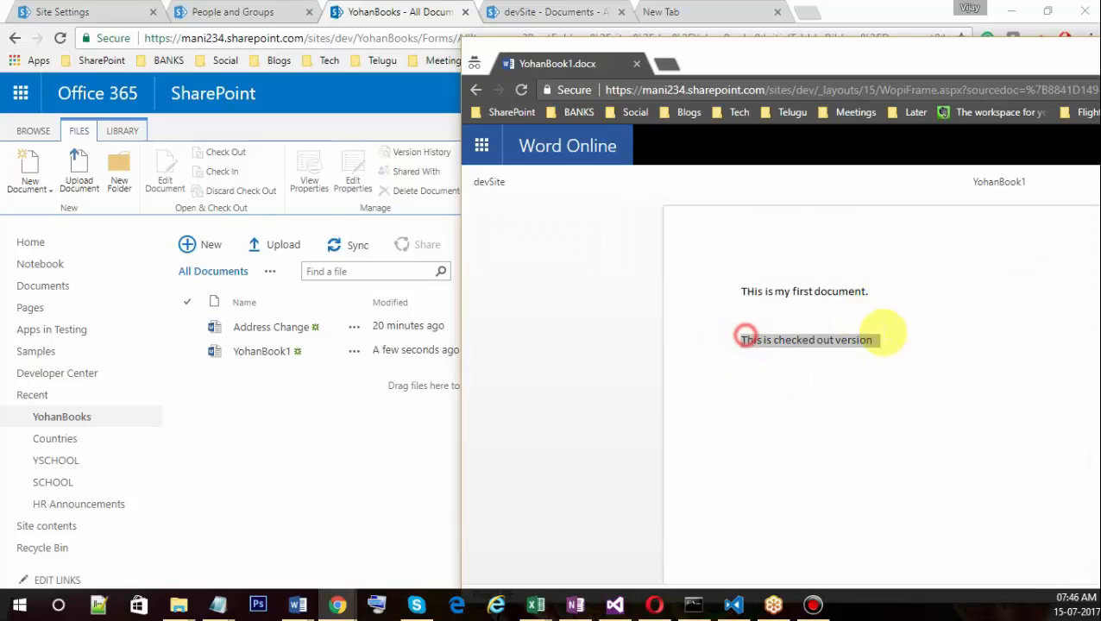
drag(896, 55, 522, 41)
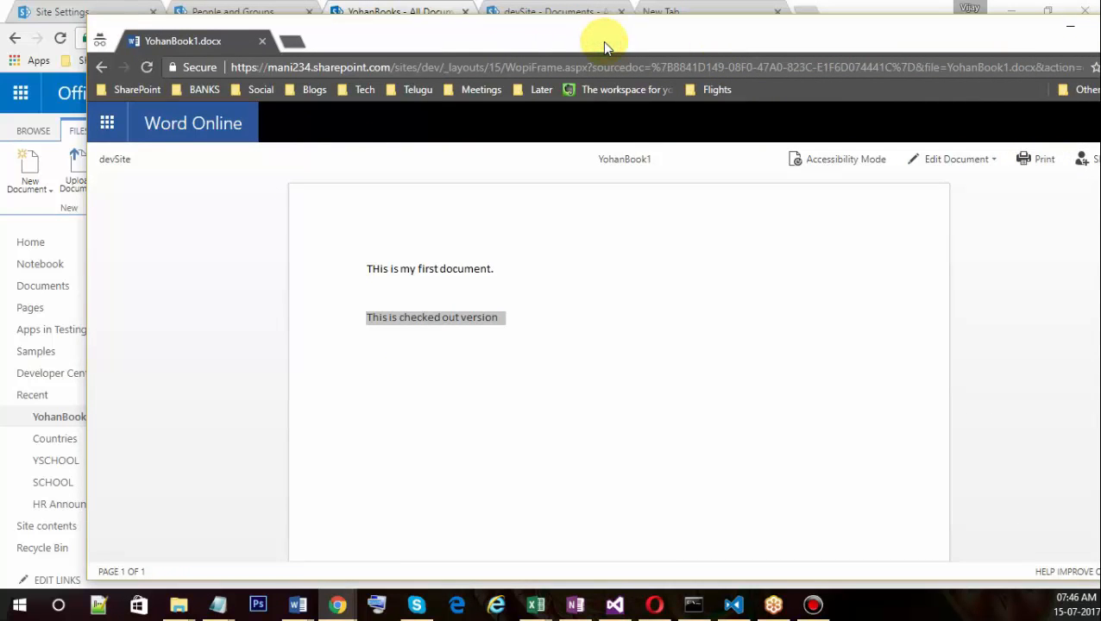
drag(603, 43, 1021, 50)
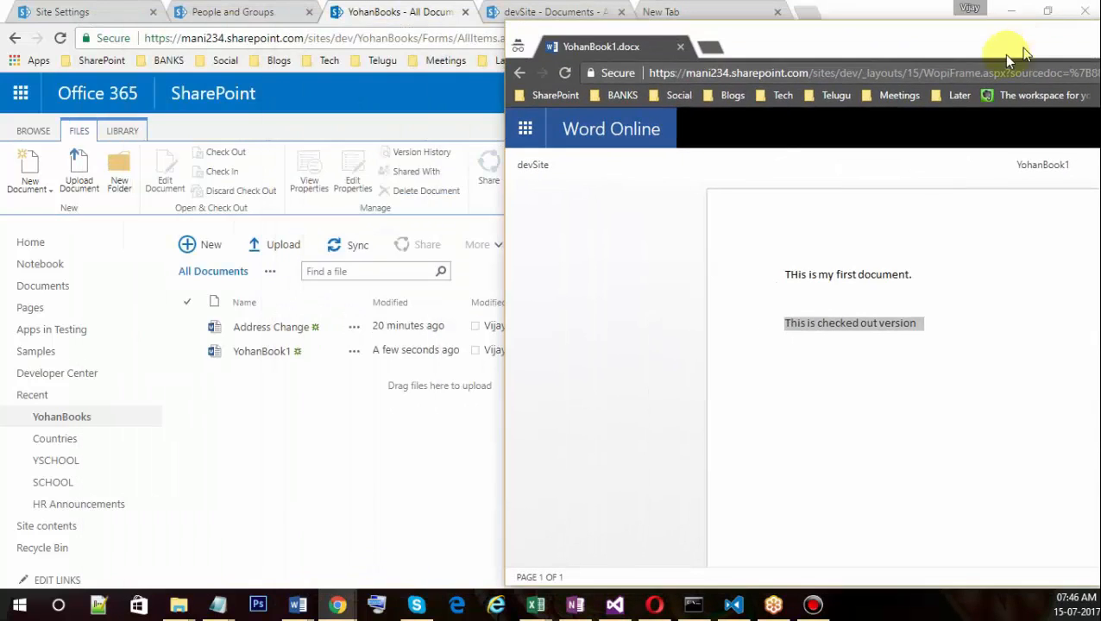
Reload the YohanBooks library page, confirming the form resubmission.
click(189, 352)
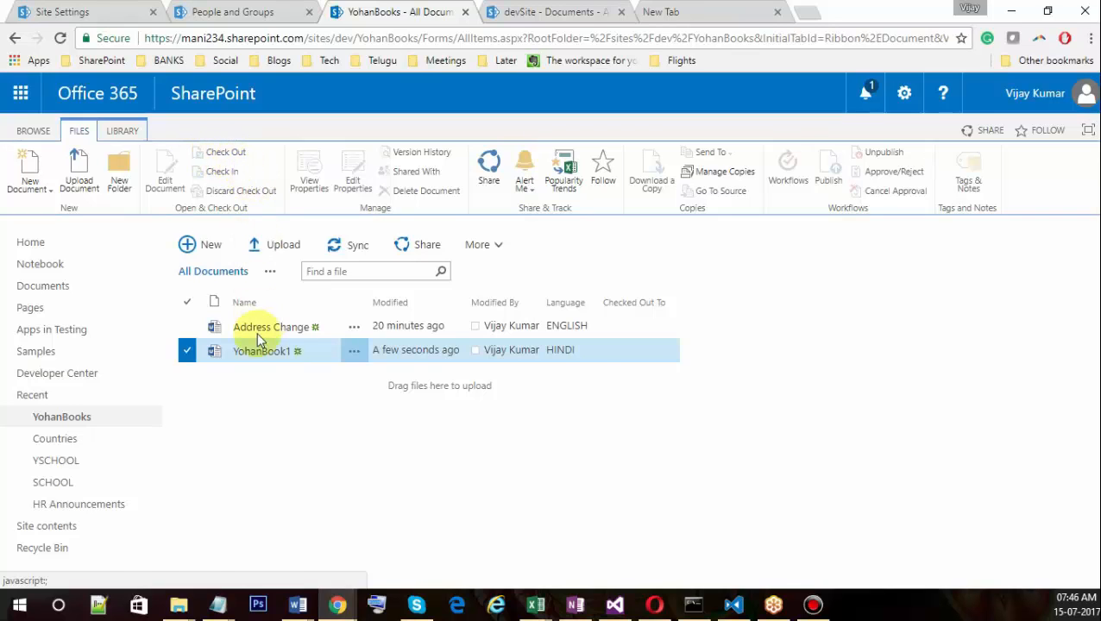
click(590, 354)
click(590, 361)
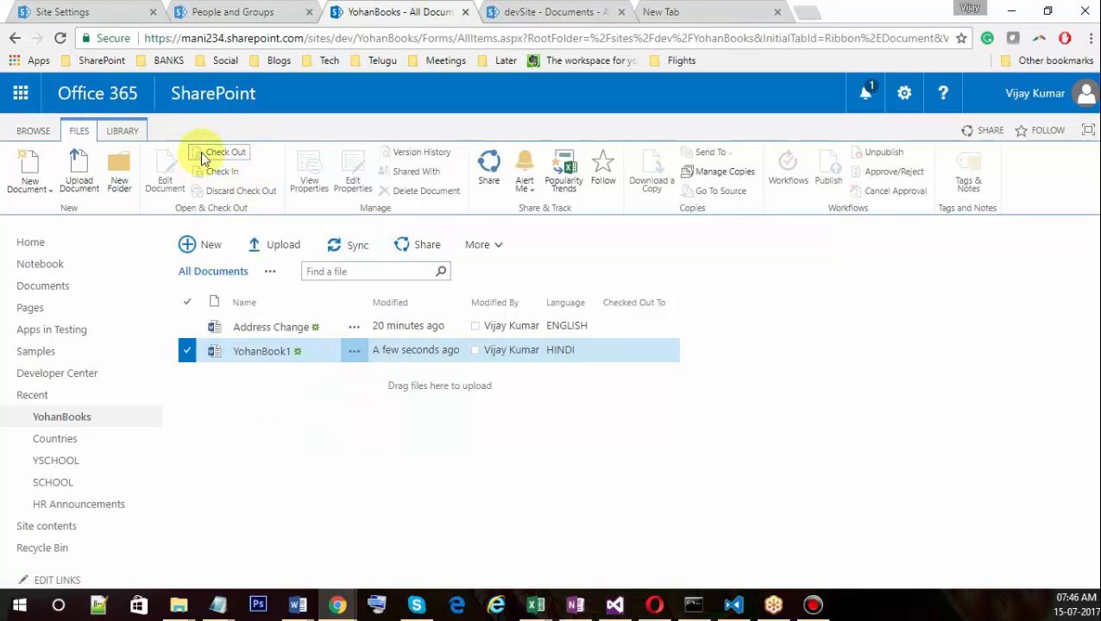
click(59, 38)
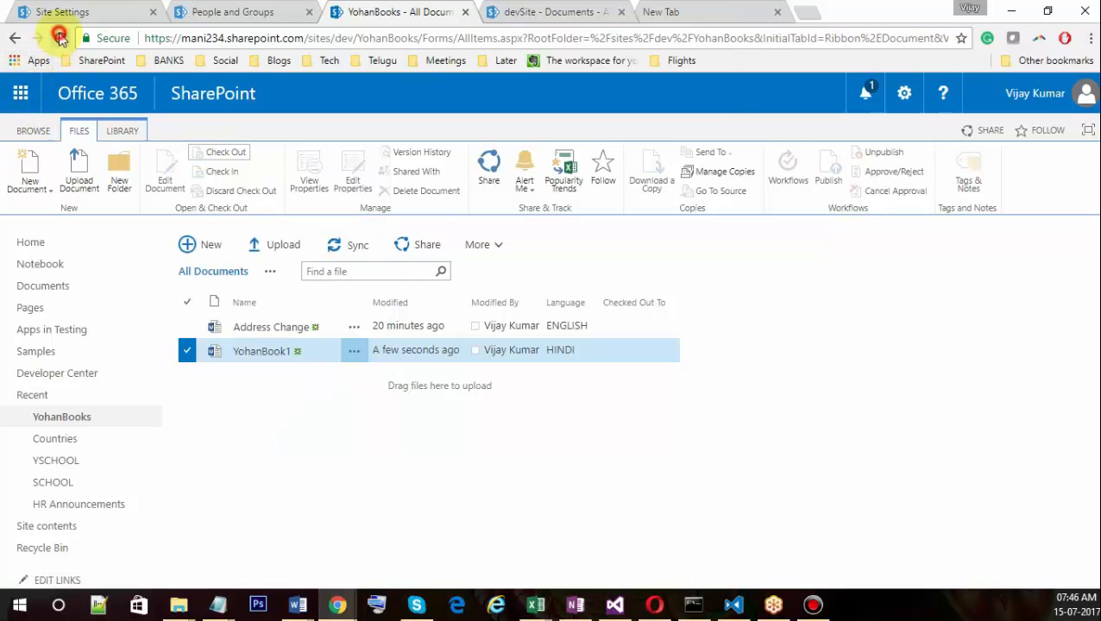
click(615, 157)
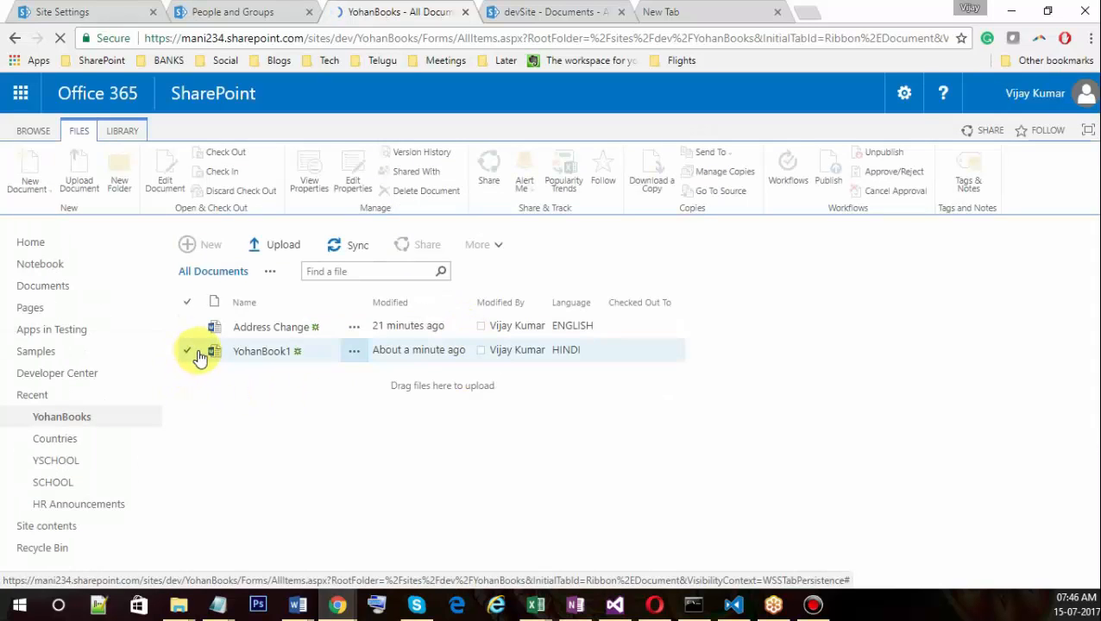
Check out YohanBook1 again and open it in Word Online.
click(191, 352)
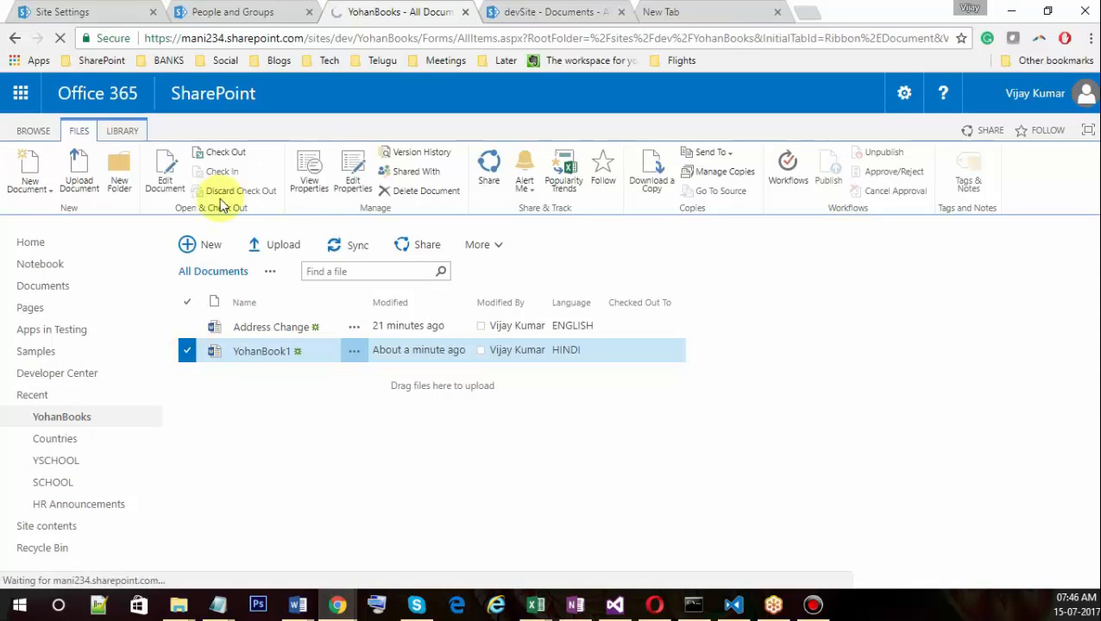
click(230, 164)
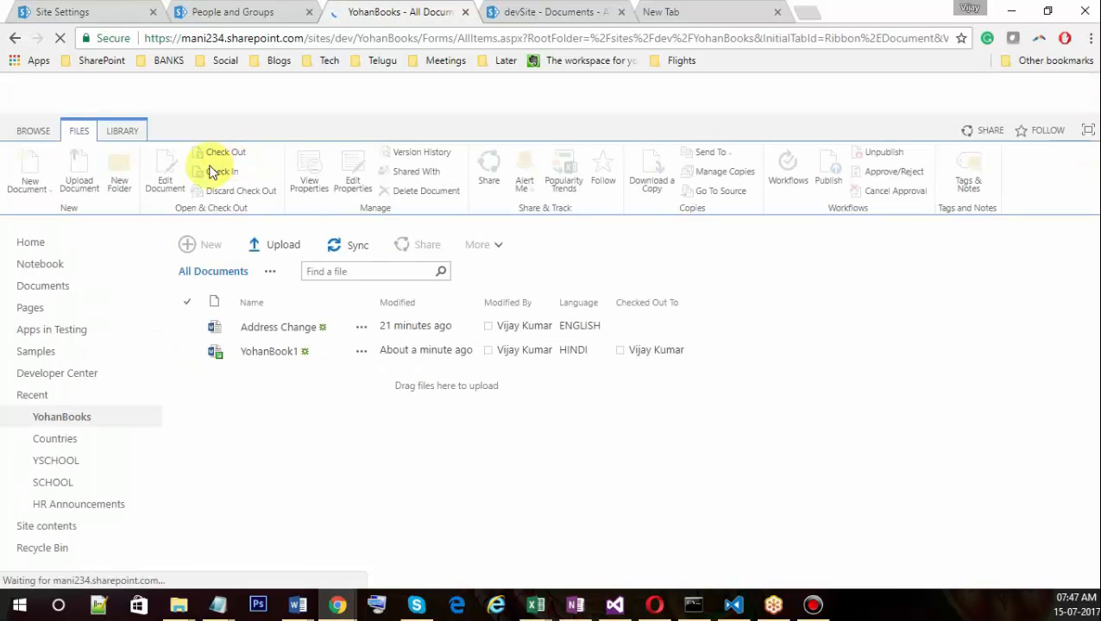
click(280, 352)
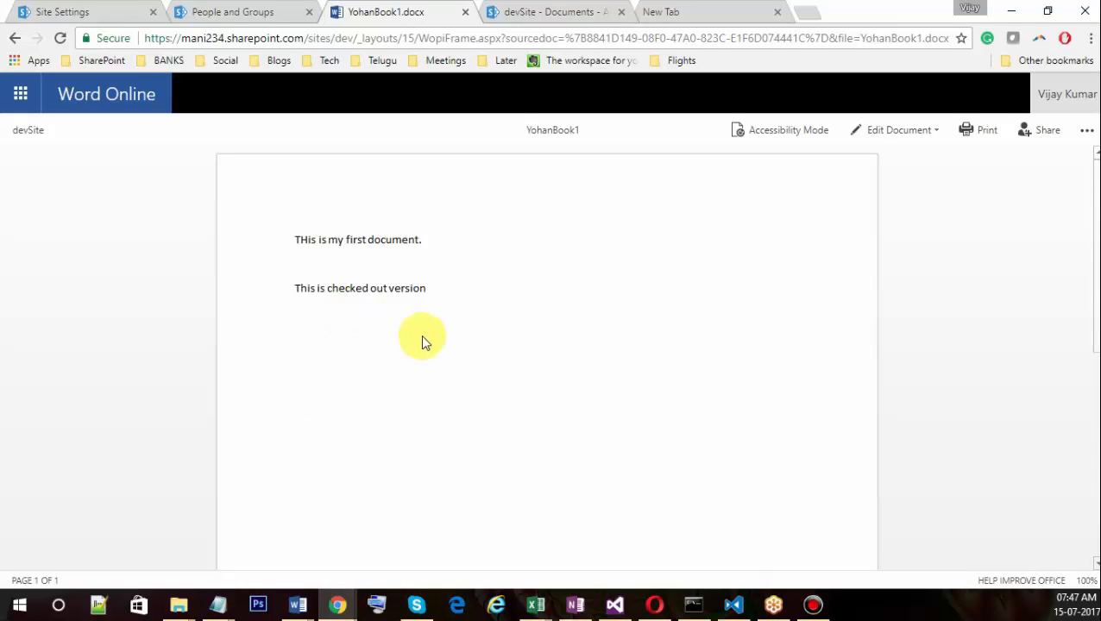
Switch YohanBook1 to editing in the browser with Word Online.
triple_click(423, 289)
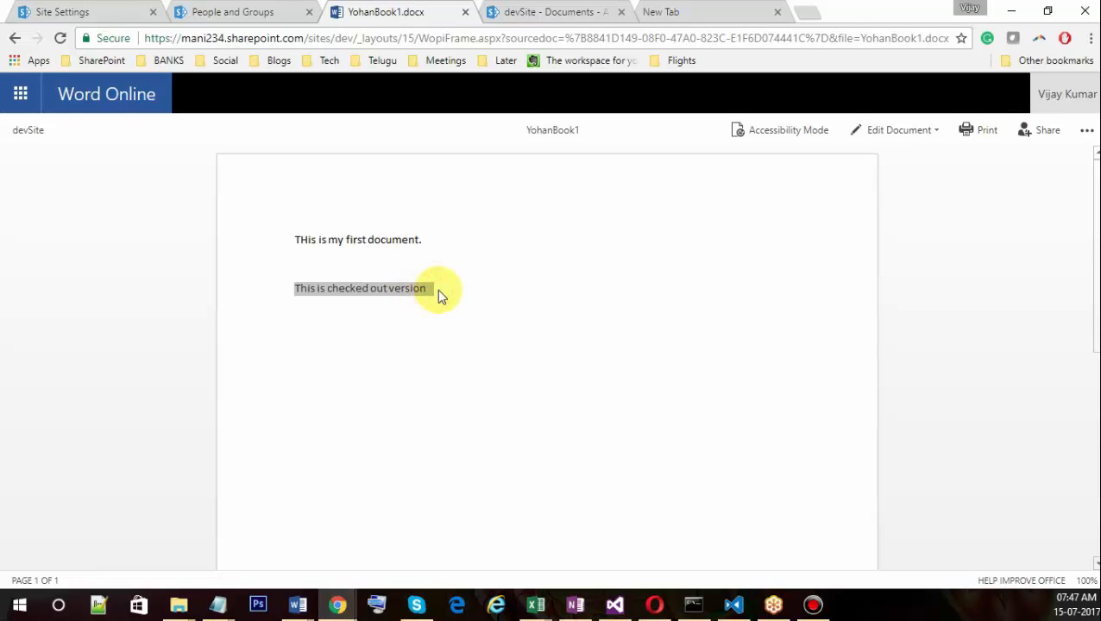
click(434, 288)
click(921, 138)
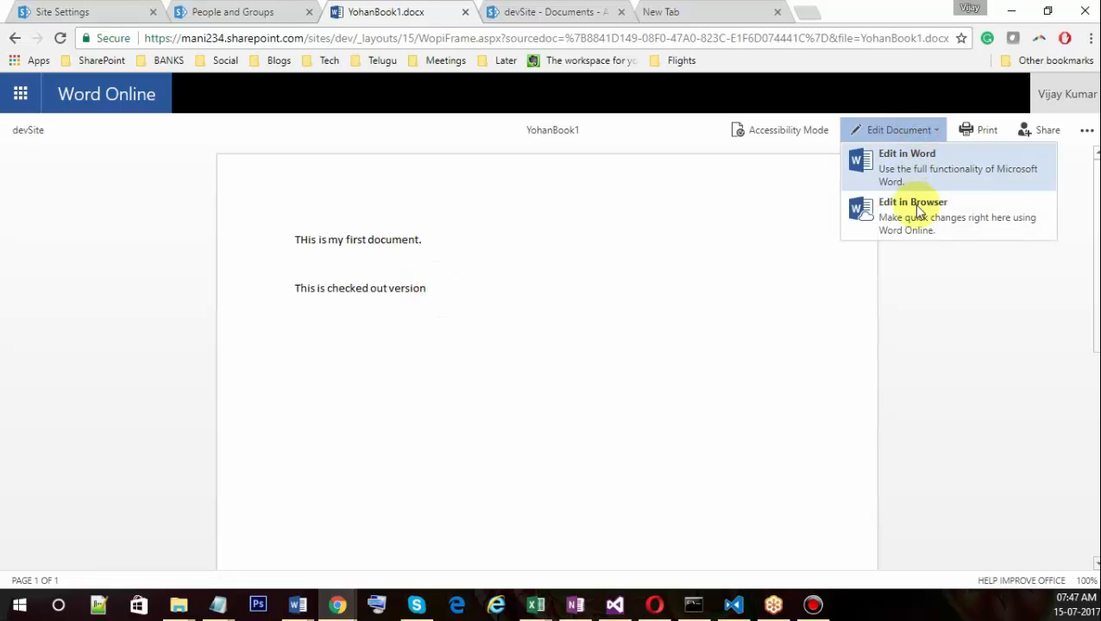
click(916, 213)
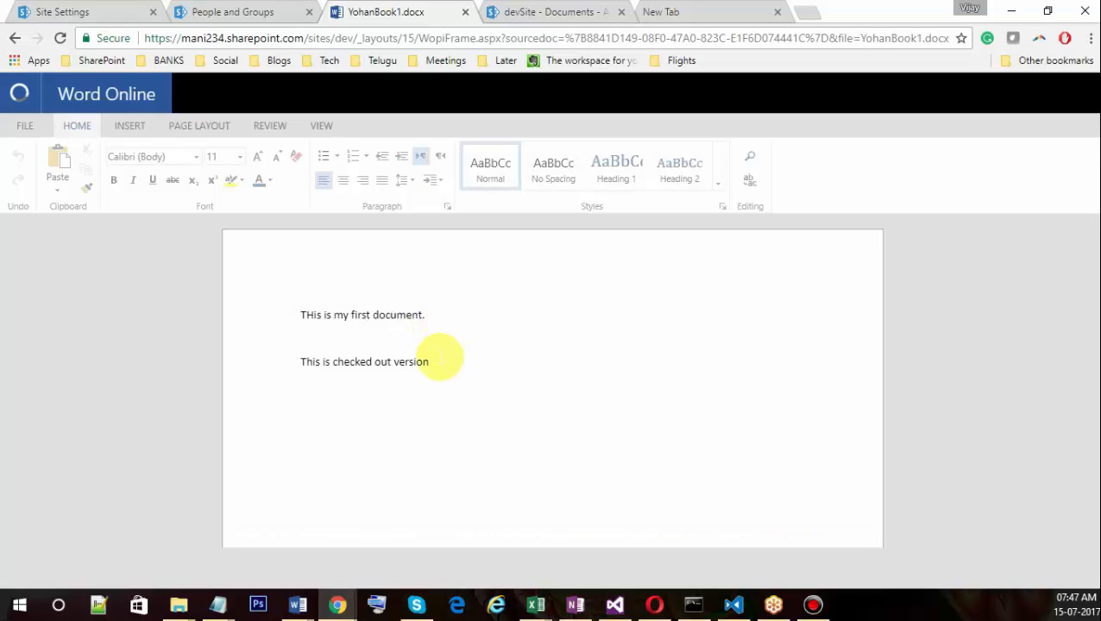
Add the paragraph 'Still im modifying this document.. I m preparing a long document.' and return to devSite.
click(438, 357)
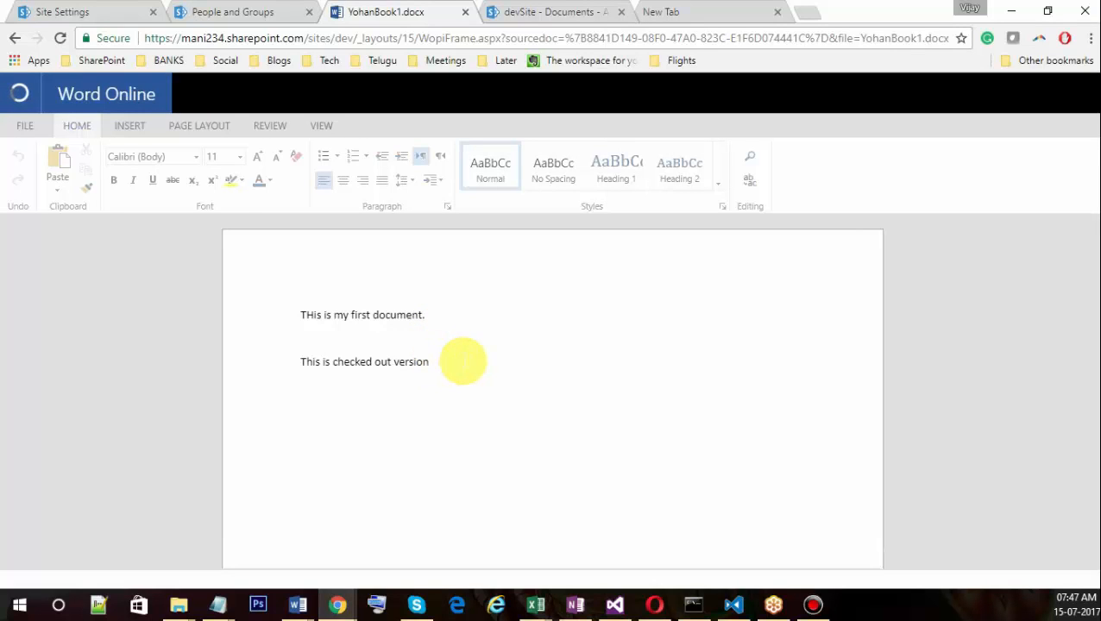
key(Return)
text(Still )
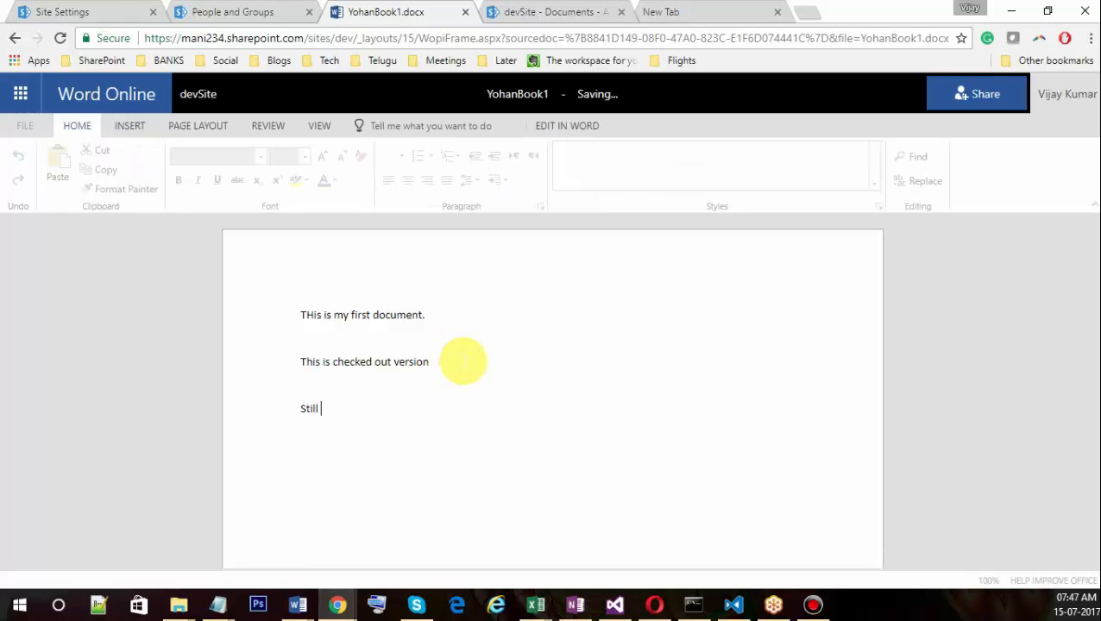
text(im mod)
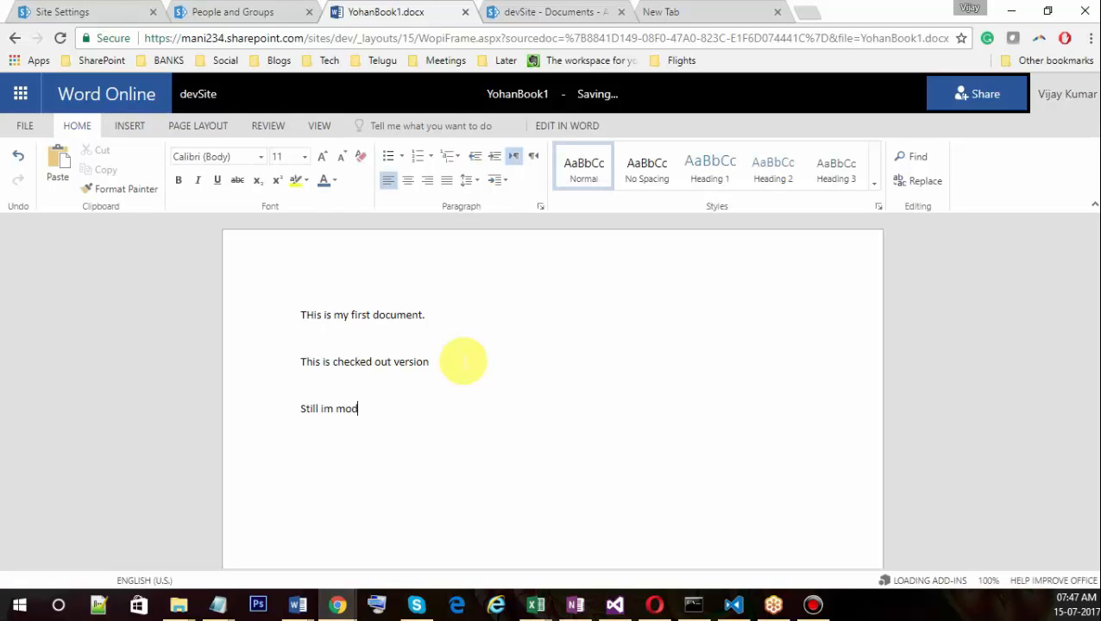
text(ifying th)
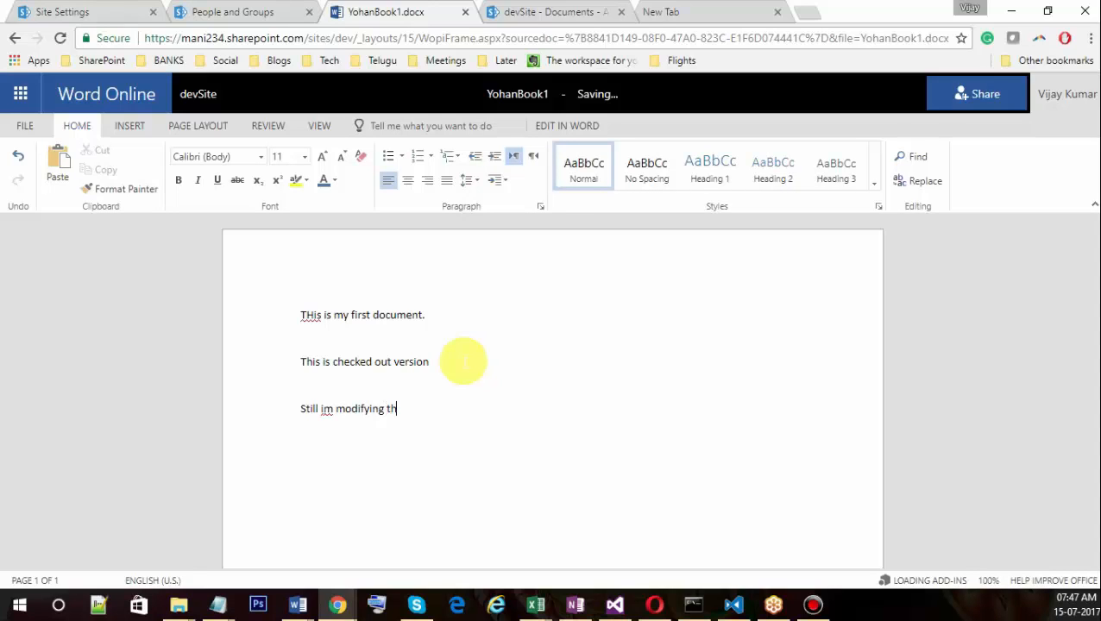
text(is document.. I ma)
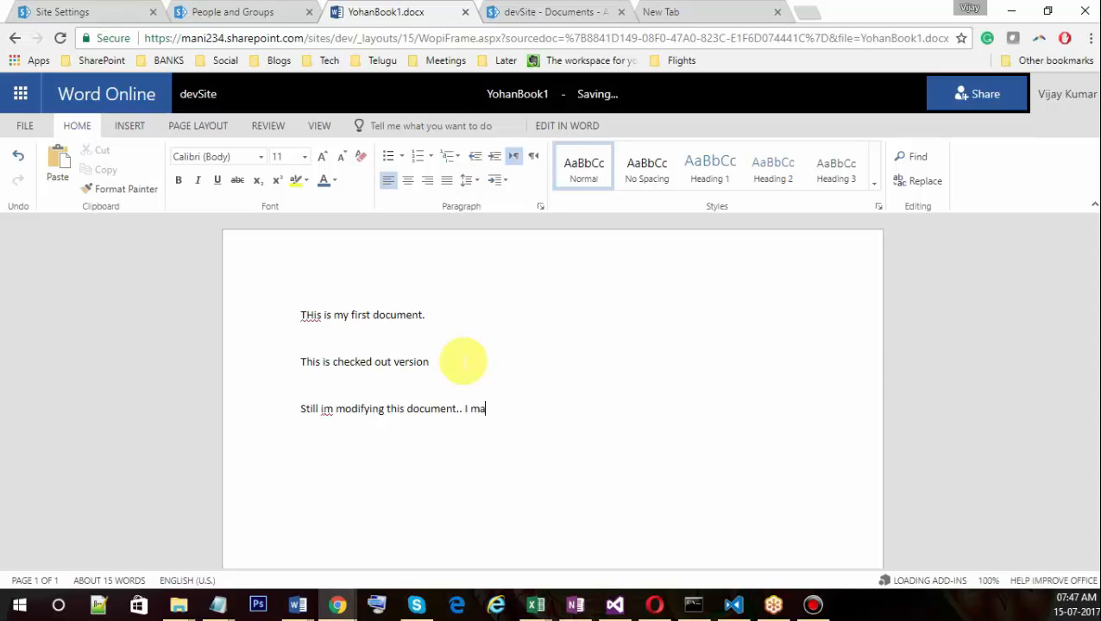
key(BackSpace)
text(preparing)
text( a )
text(long )
text(document)
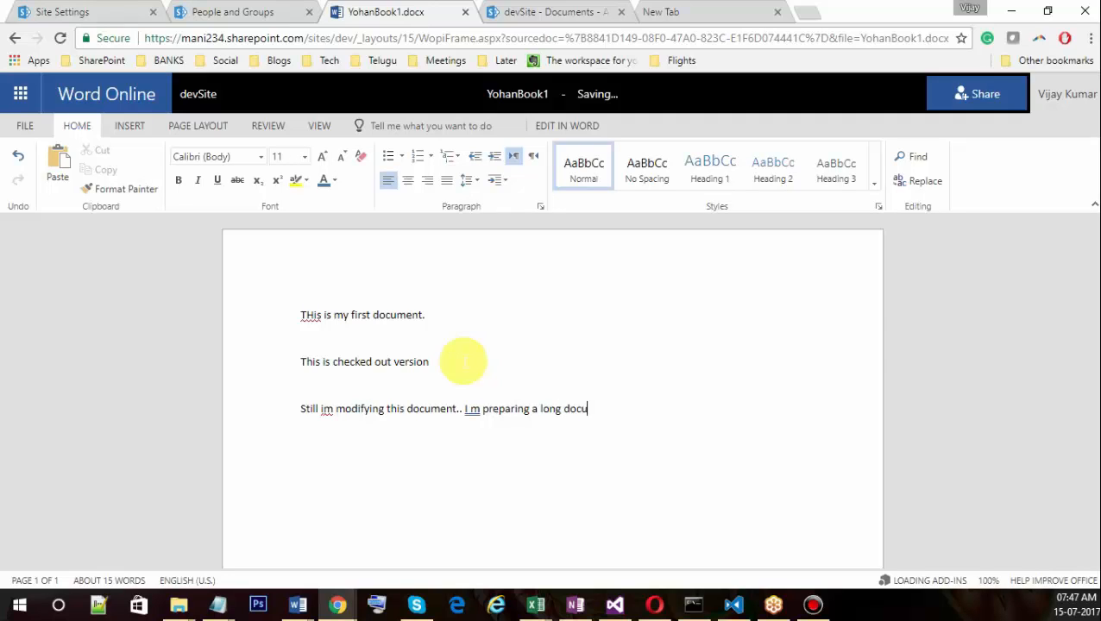
text(.)
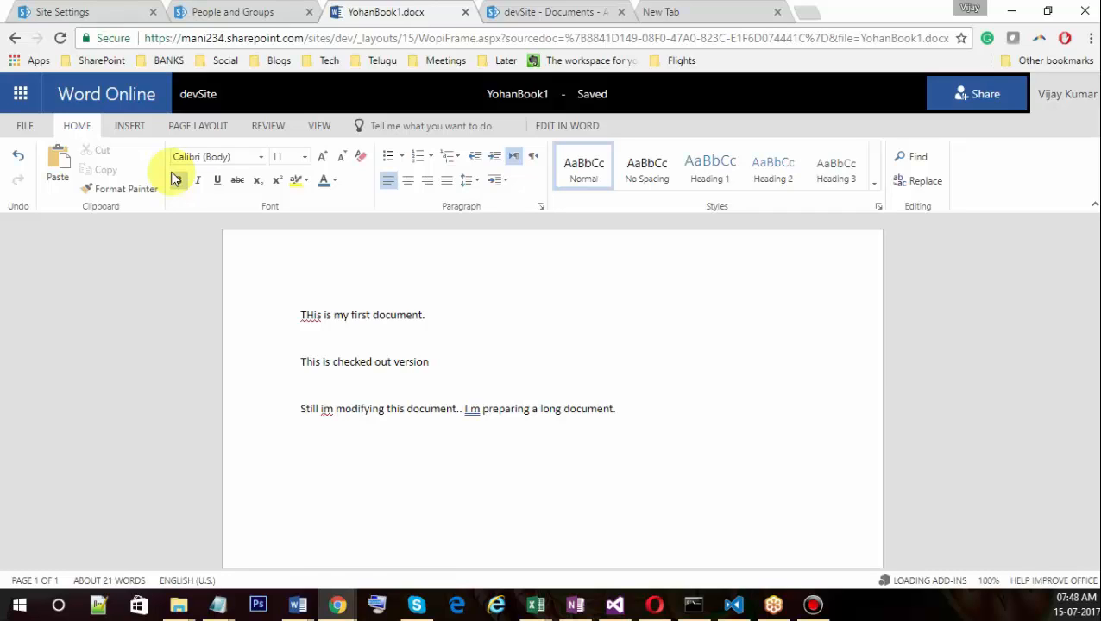
click(199, 97)
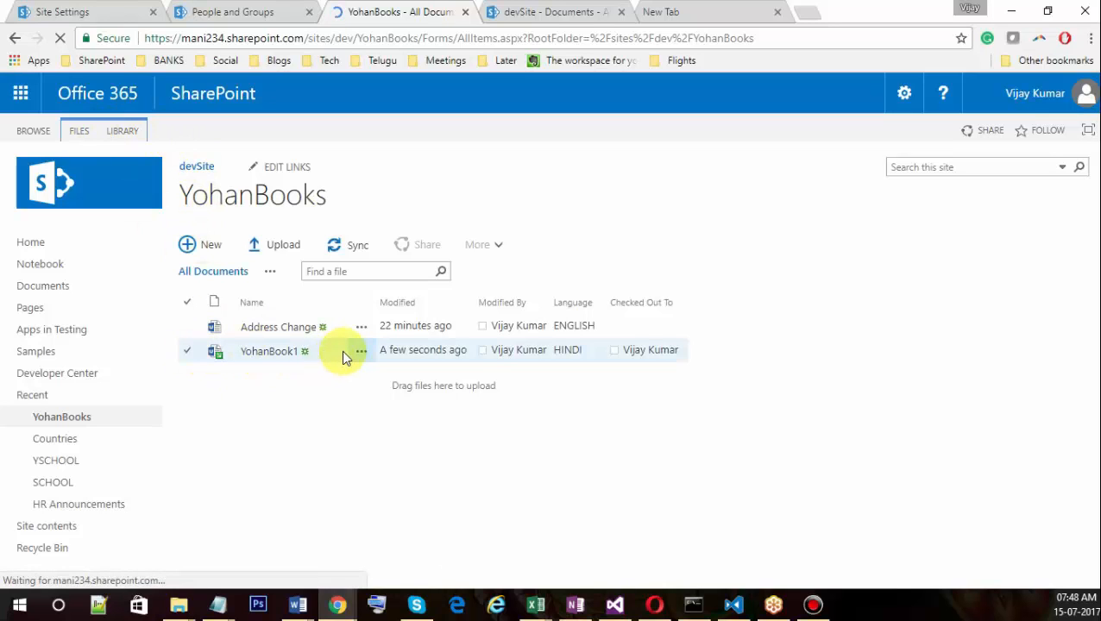
Check in YohanBook1, retaining the check-out, with comment 'Still i m working but the update release'.
click(304, 350)
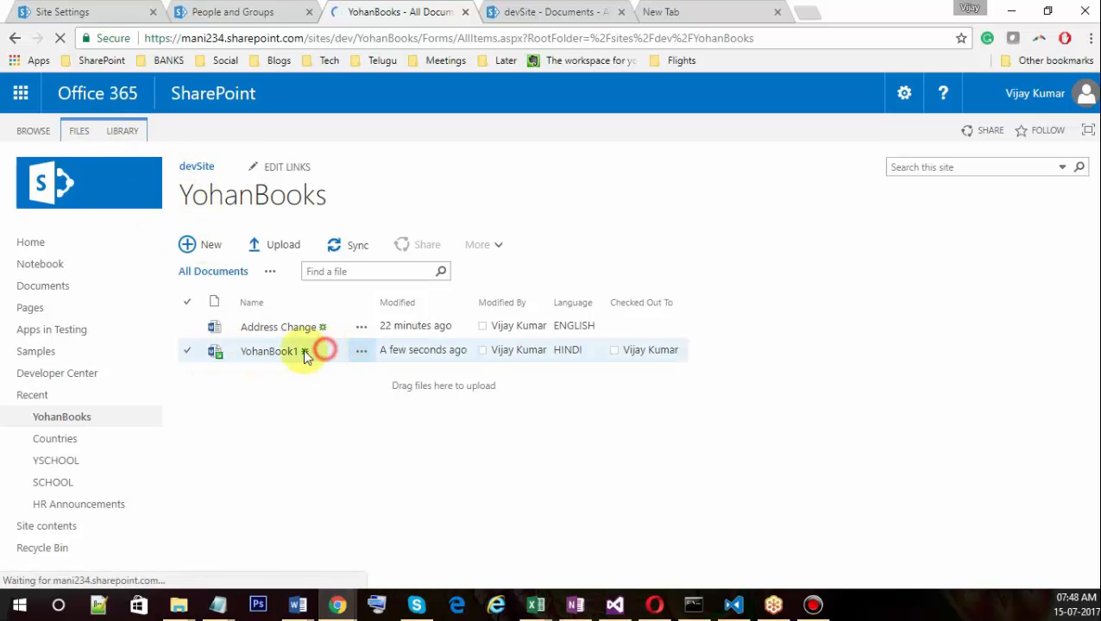
click(76, 134)
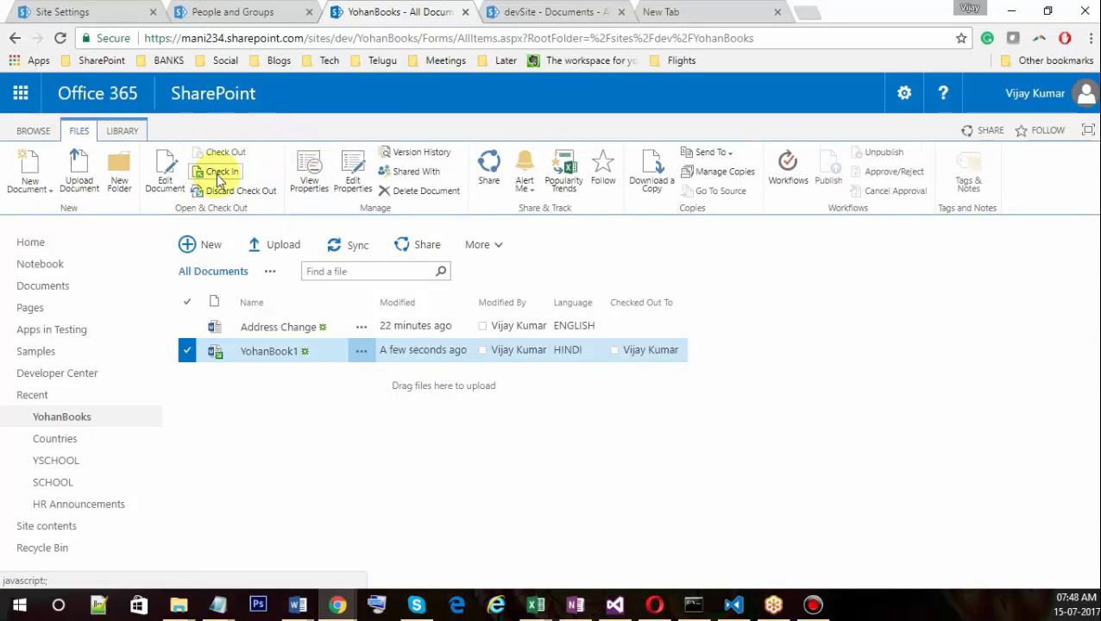
click(224, 172)
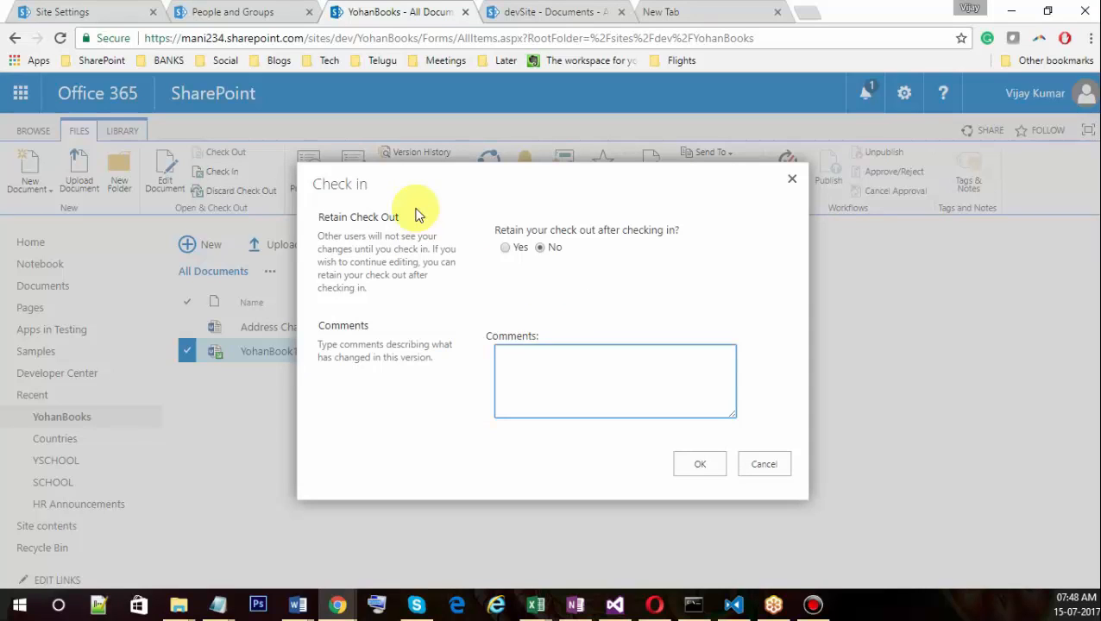
click(504, 247)
click(543, 380)
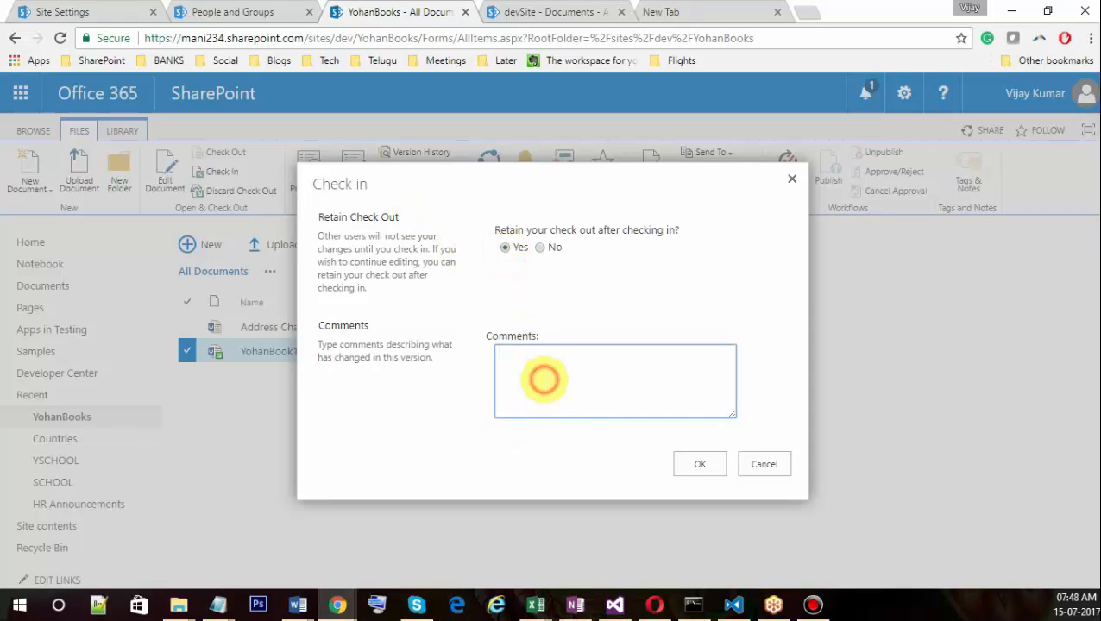
text(Still i)
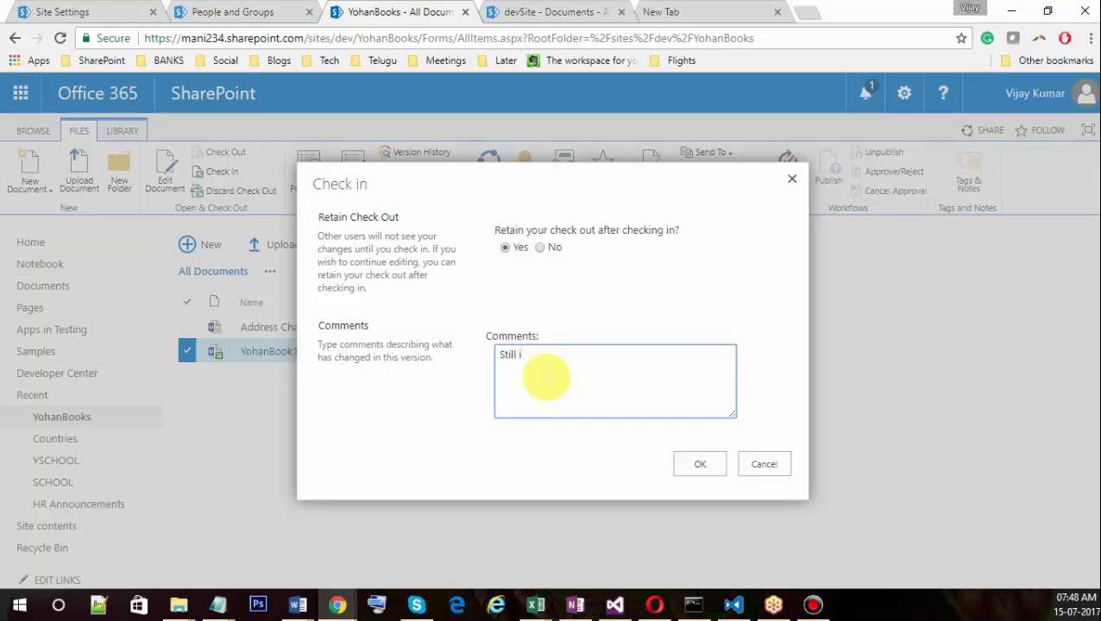
text( m working but t)
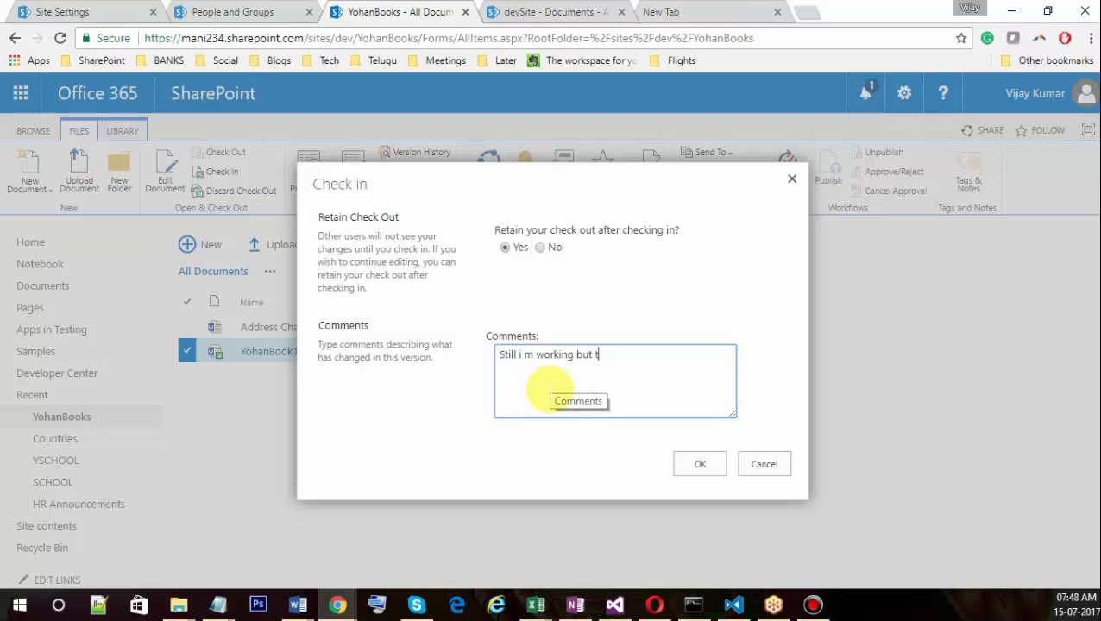
text(he update )
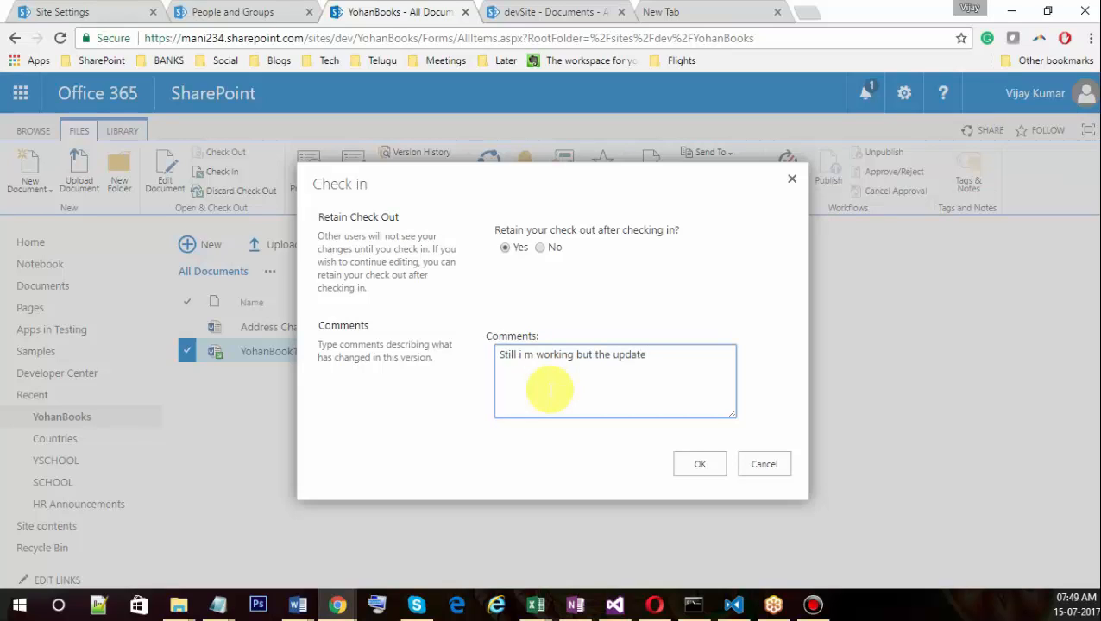
text(release)
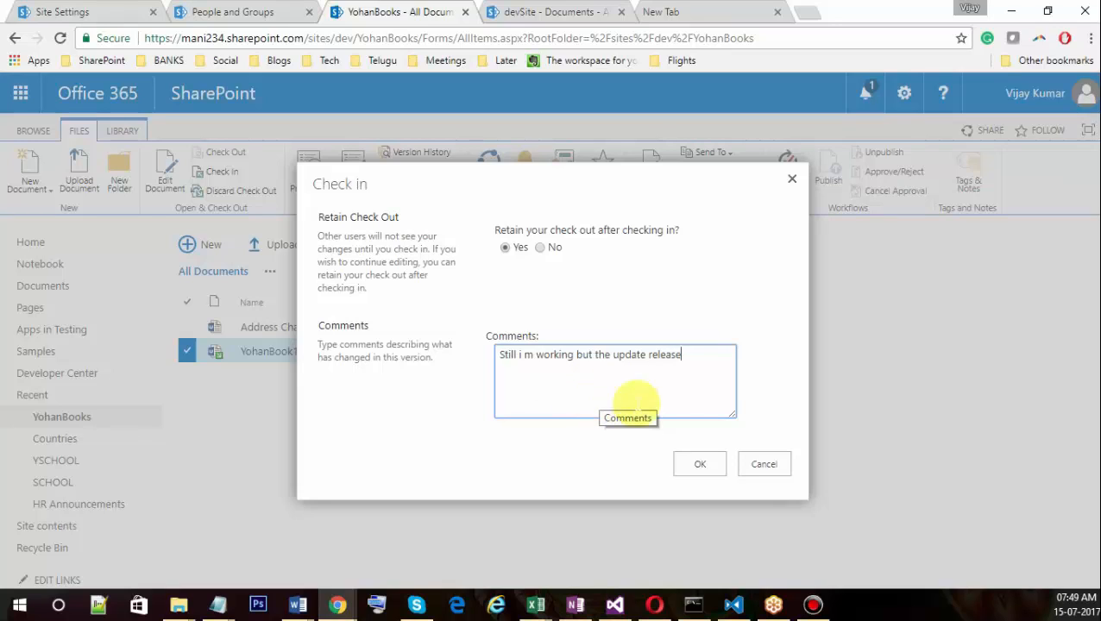
click(700, 464)
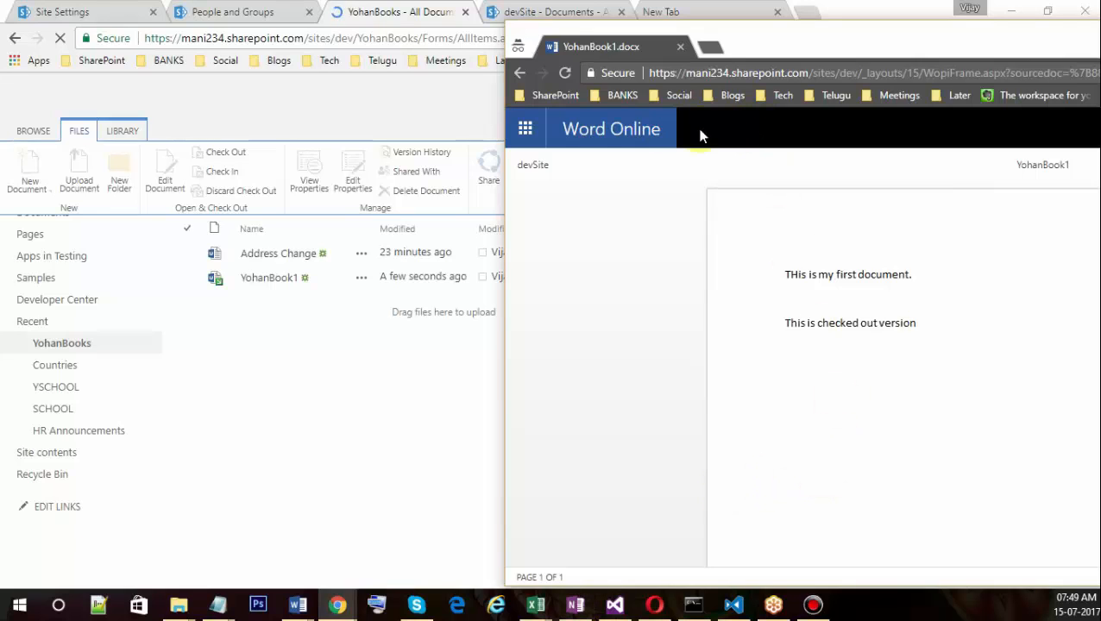
Reload YohanBook1 in Word Online to show the latest text, then return to the library window.
click(563, 73)
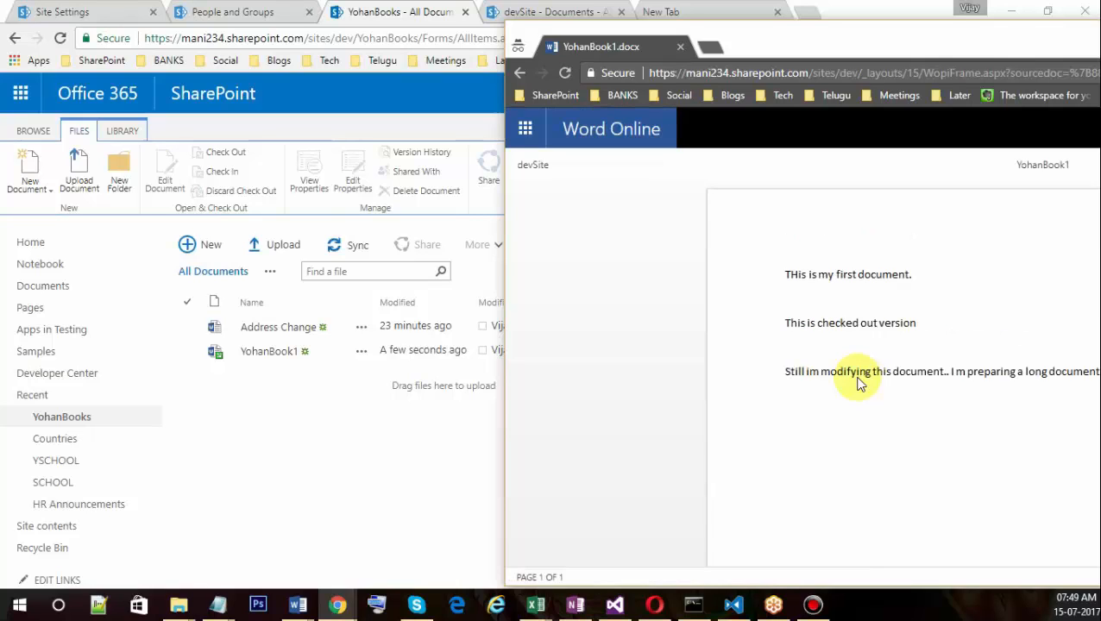
click(283, 380)
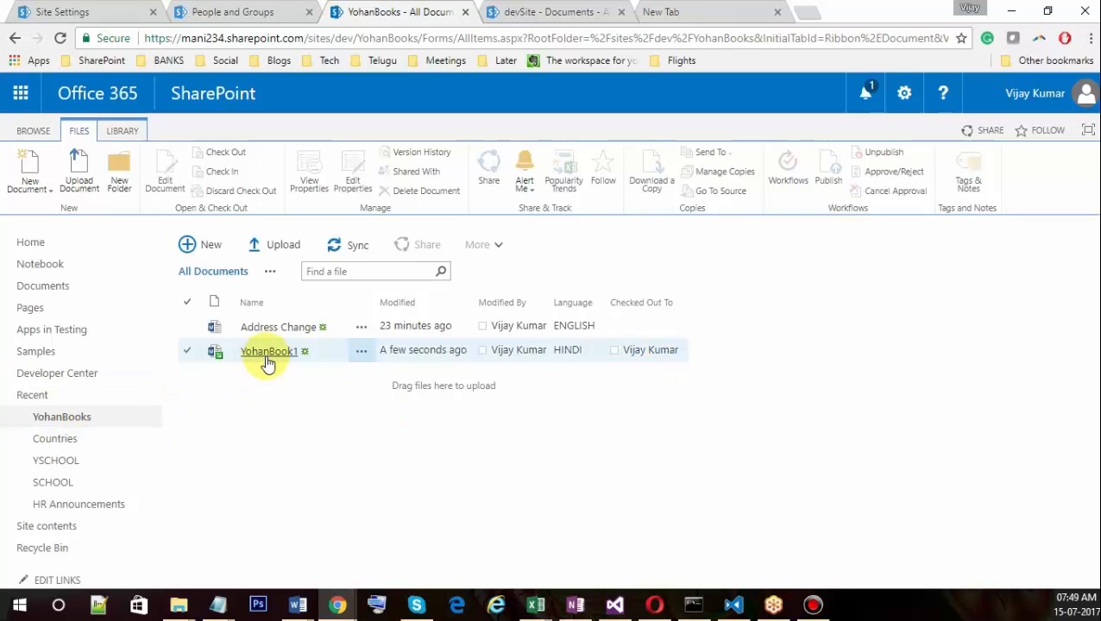
Select YohanBook1 in the library and switch back to its Word Online window.
click(187, 350)
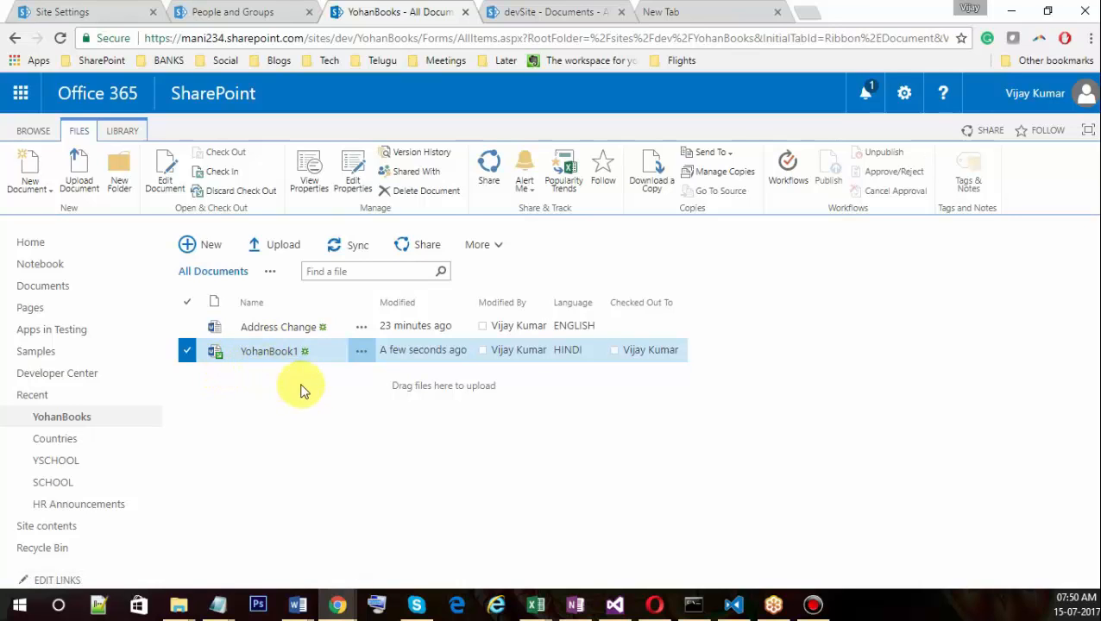
key(alt+Tab)
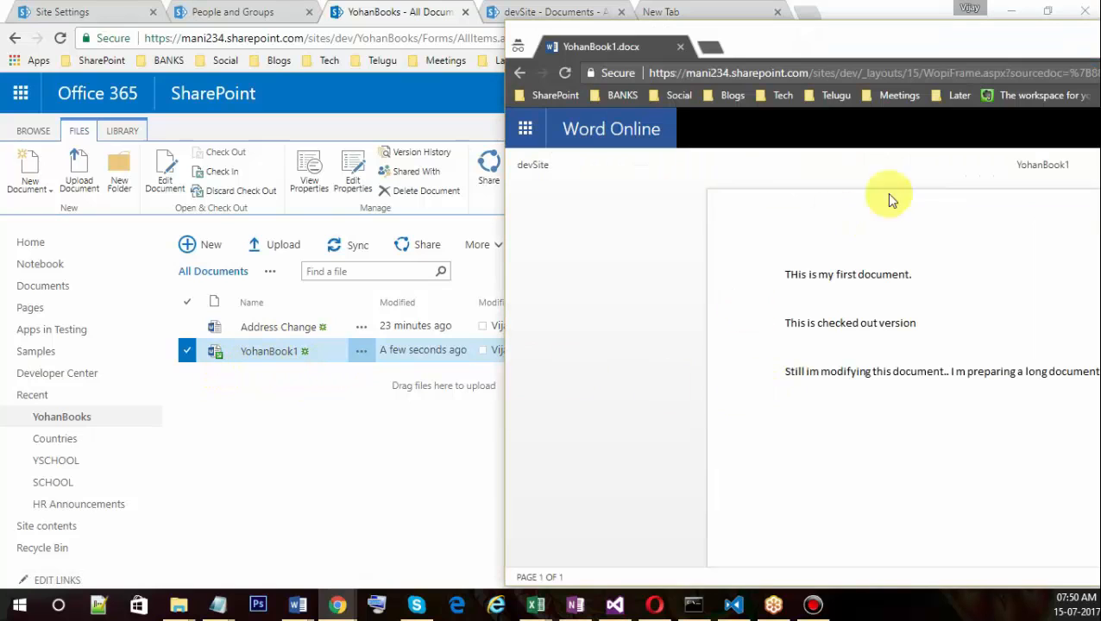
Go back from the document to the YohanBooks list and bring the main library window forward.
drag(912, 37, 571, 28)
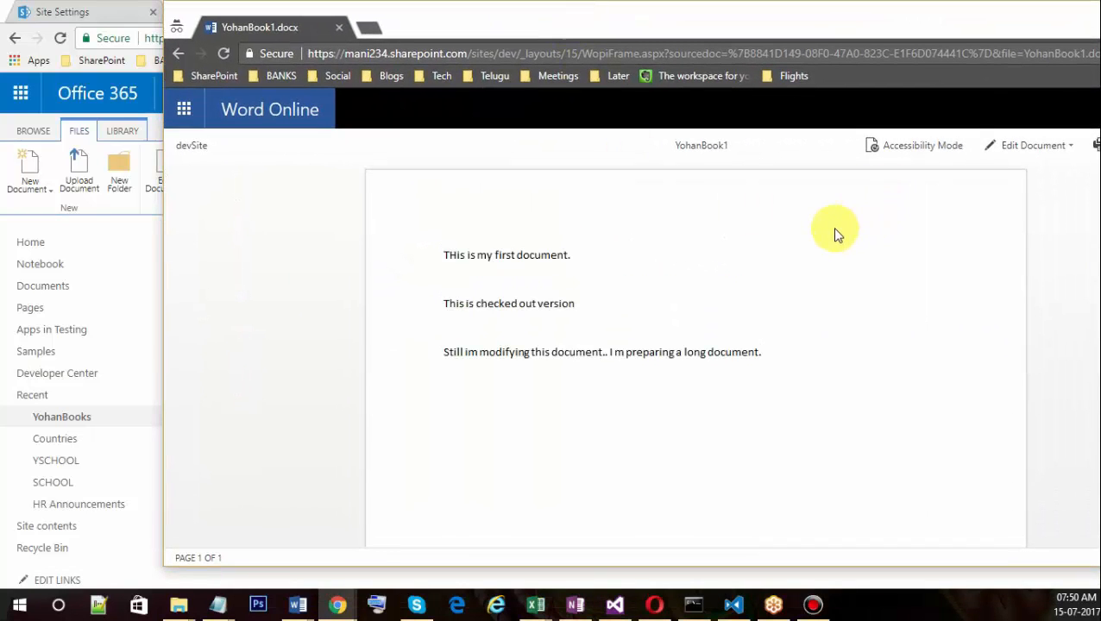
drag(551, 39, 891, 61)
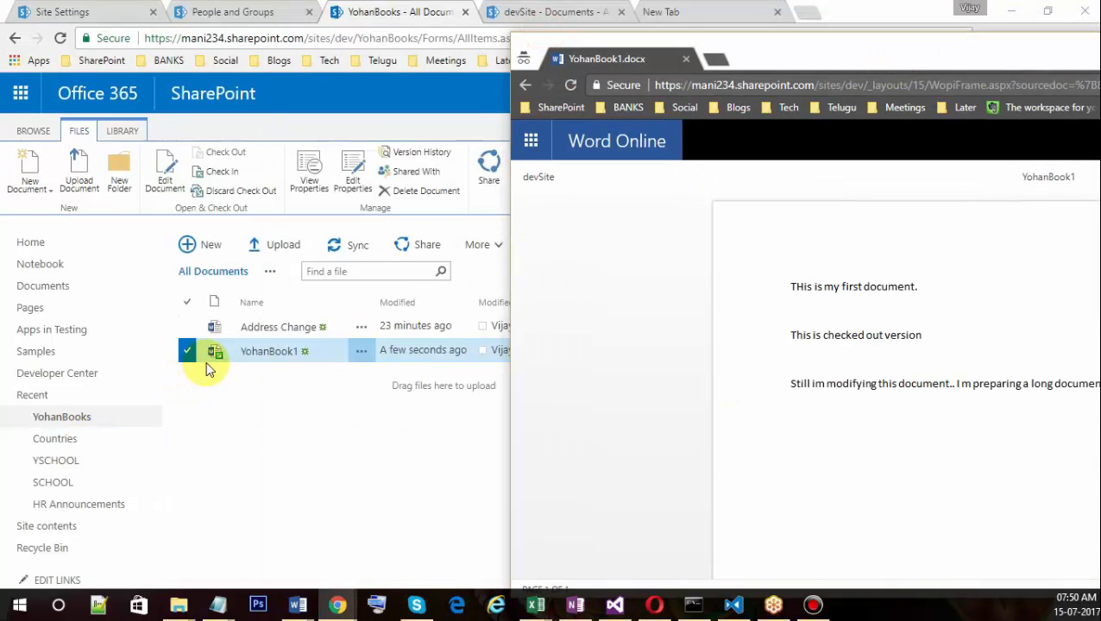
drag(873, 60, 592, 87)
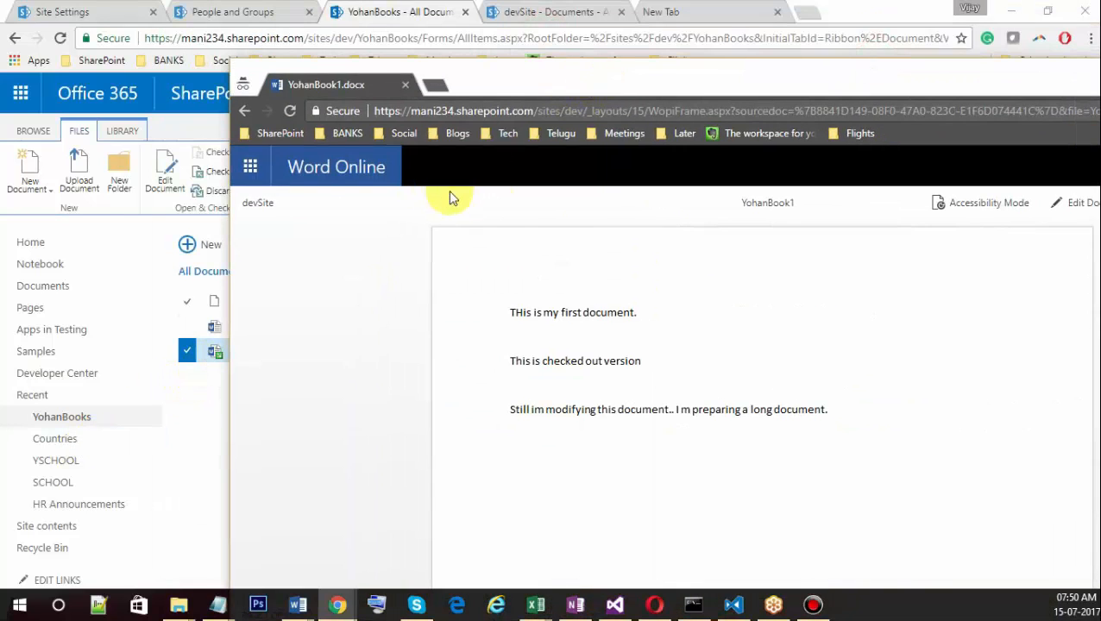
click(244, 113)
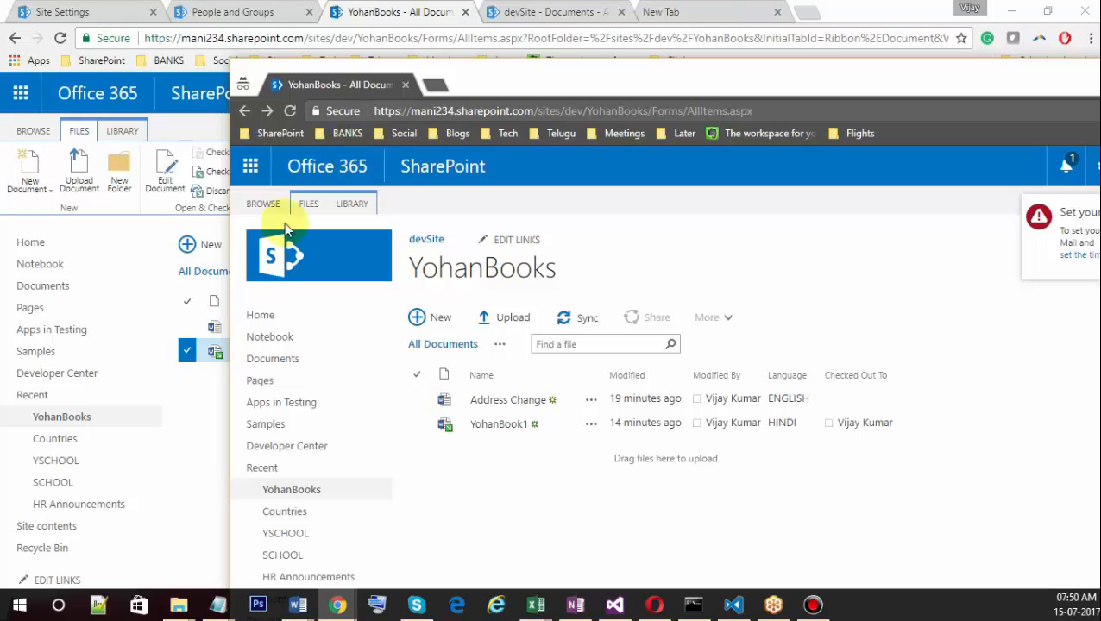
click(209, 434)
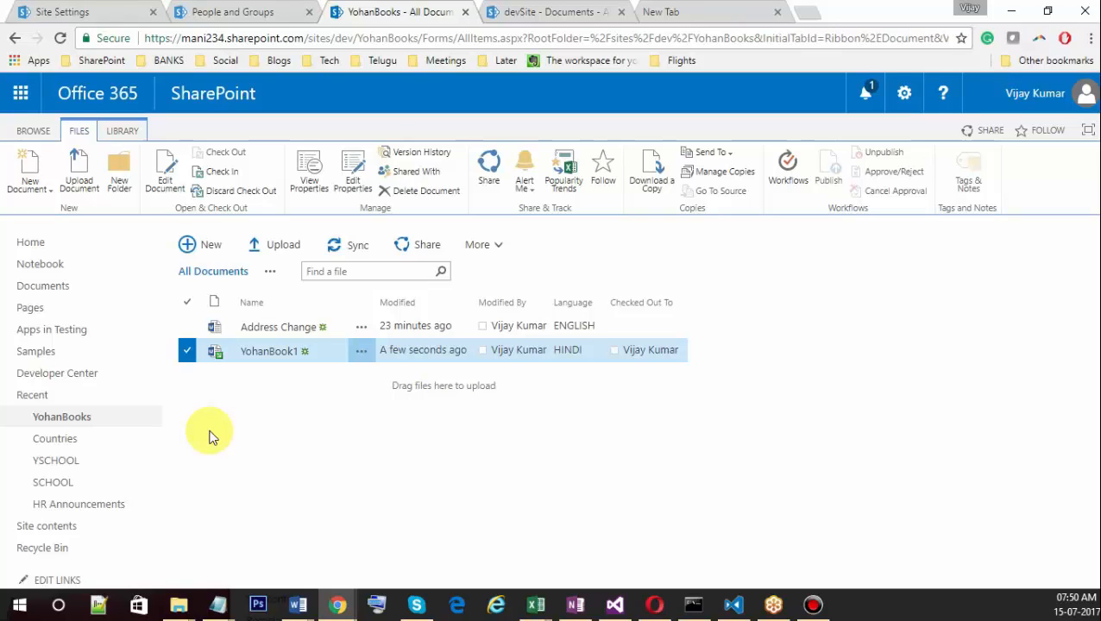
Fully check in YohanBook1 with the comment 'sadas', without retaining the check-out.
click(221, 172)
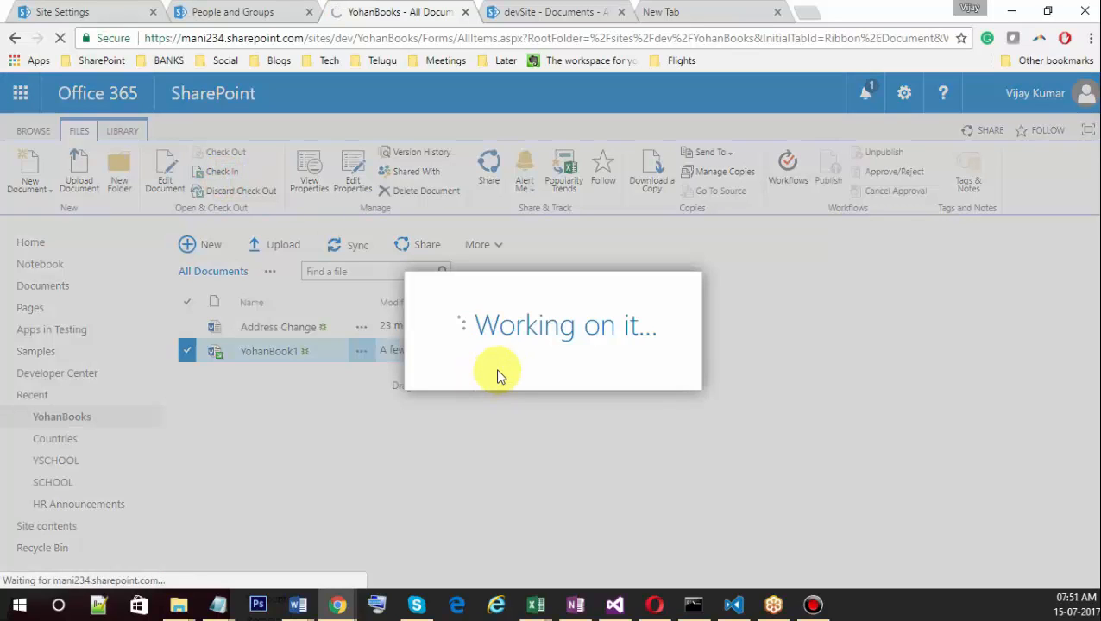
click(583, 386)
text(sadas)
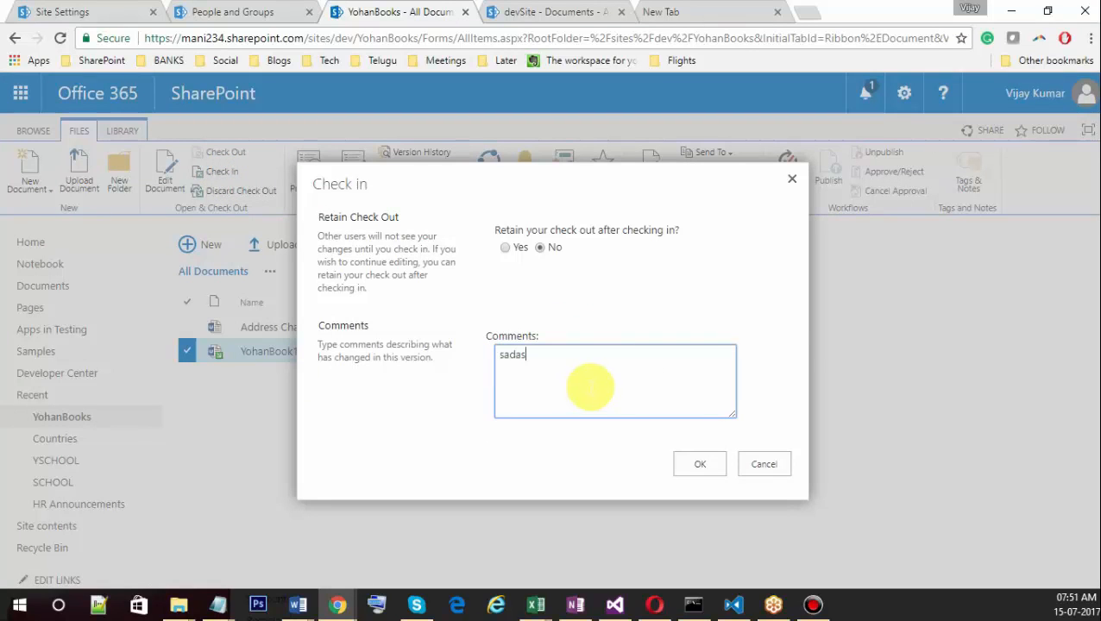
click(690, 468)
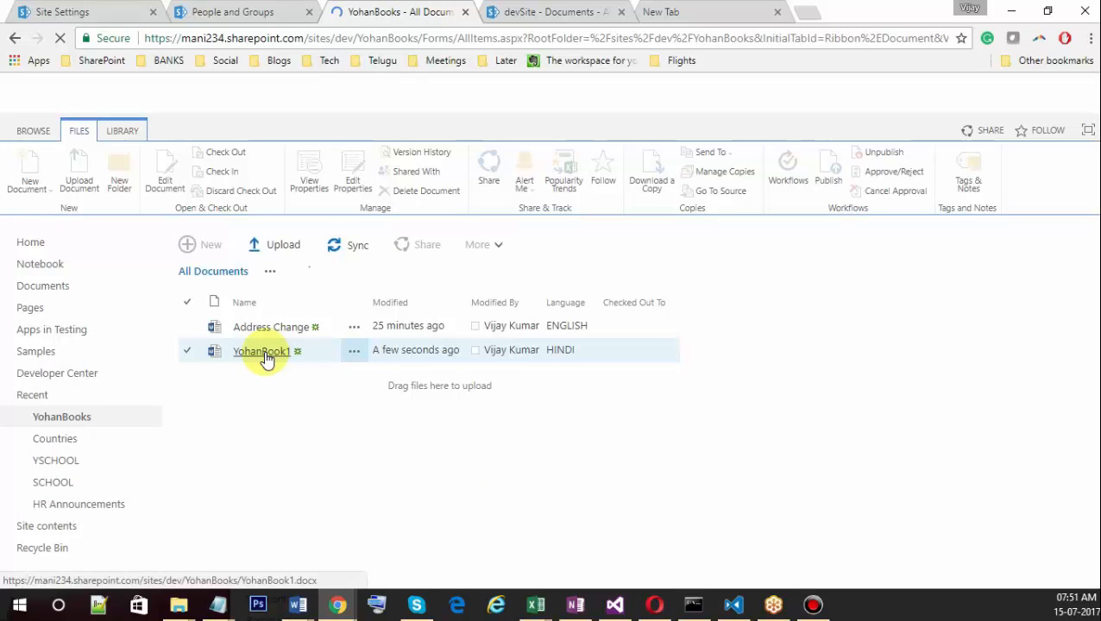
click(266, 358)
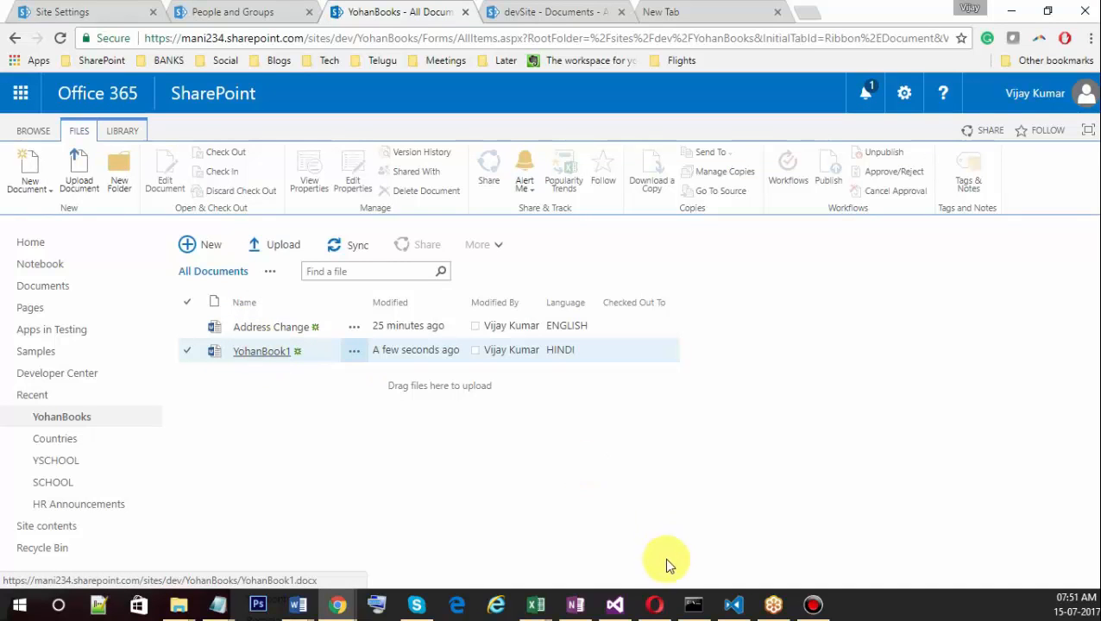
Open YohanBook1 from the library and maximize its document window.
mouse_move(337, 605)
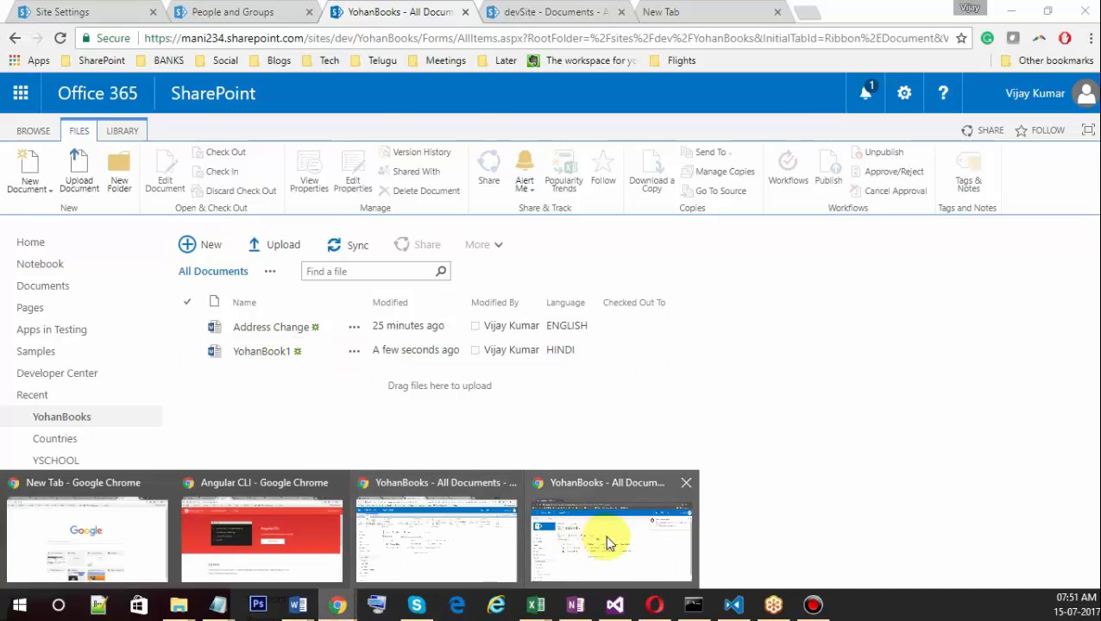
mouse_move(605, 535)
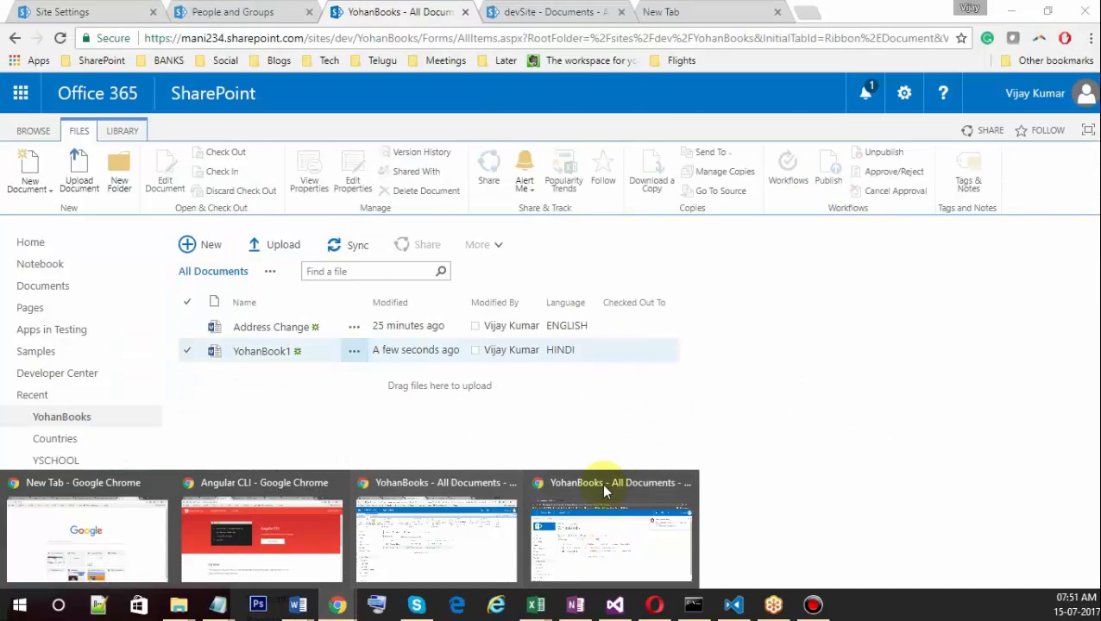
click(601, 483)
click(524, 432)
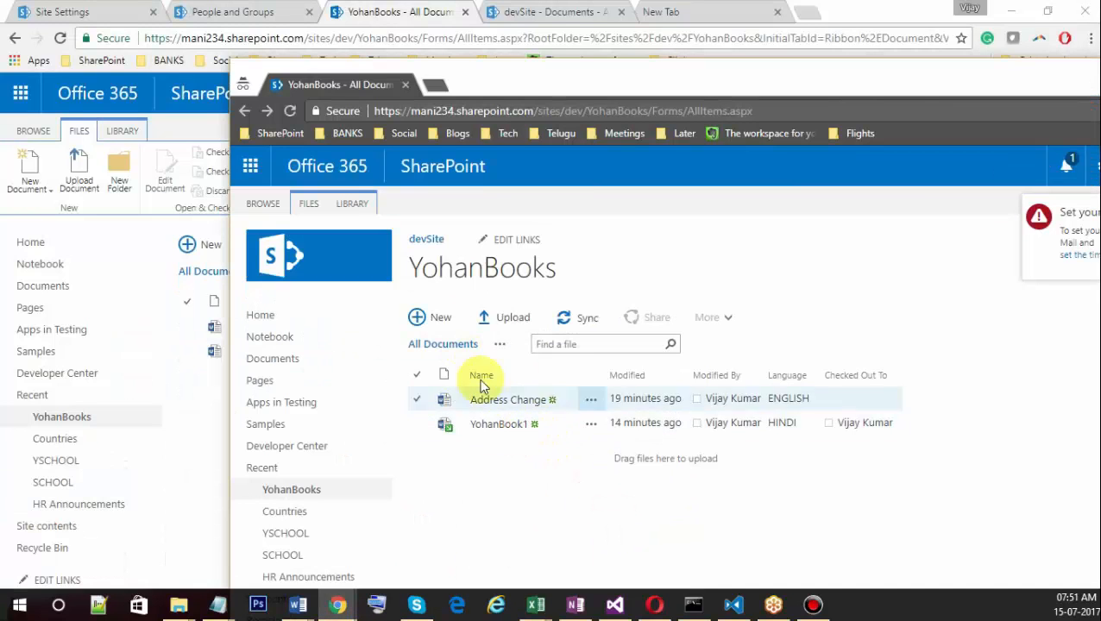
click(492, 425)
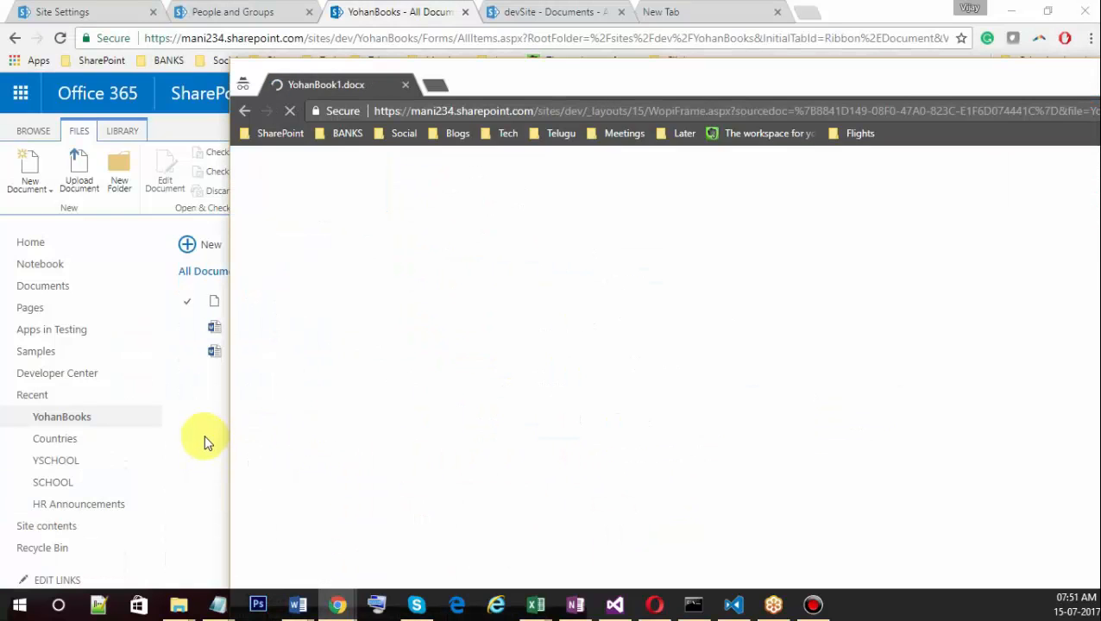
click(204, 430)
click(250, 349)
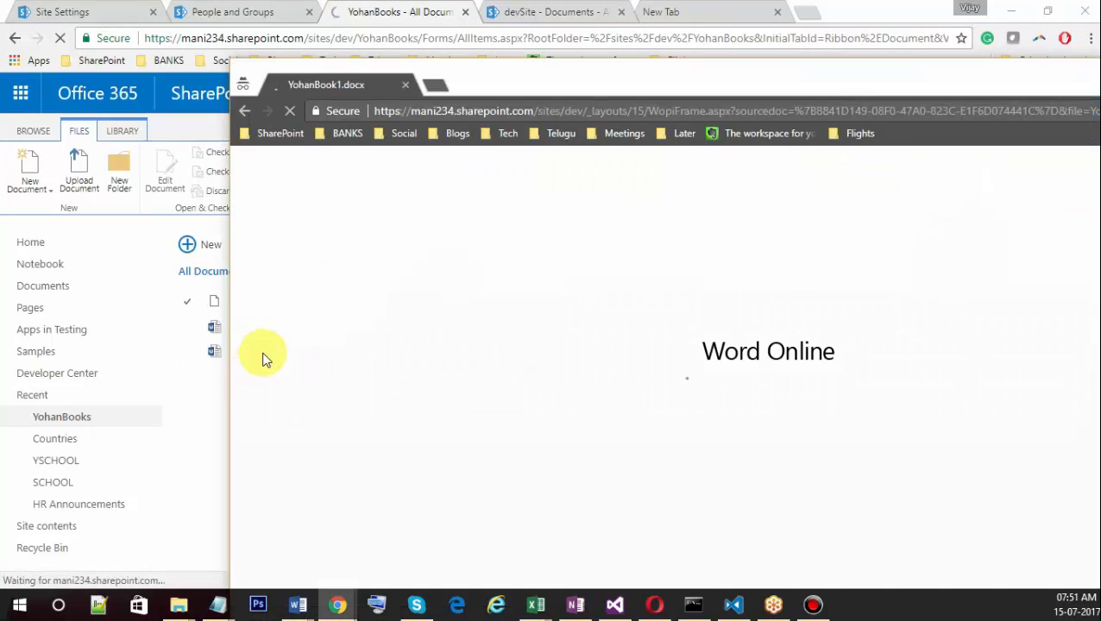
double_click(878, 82)
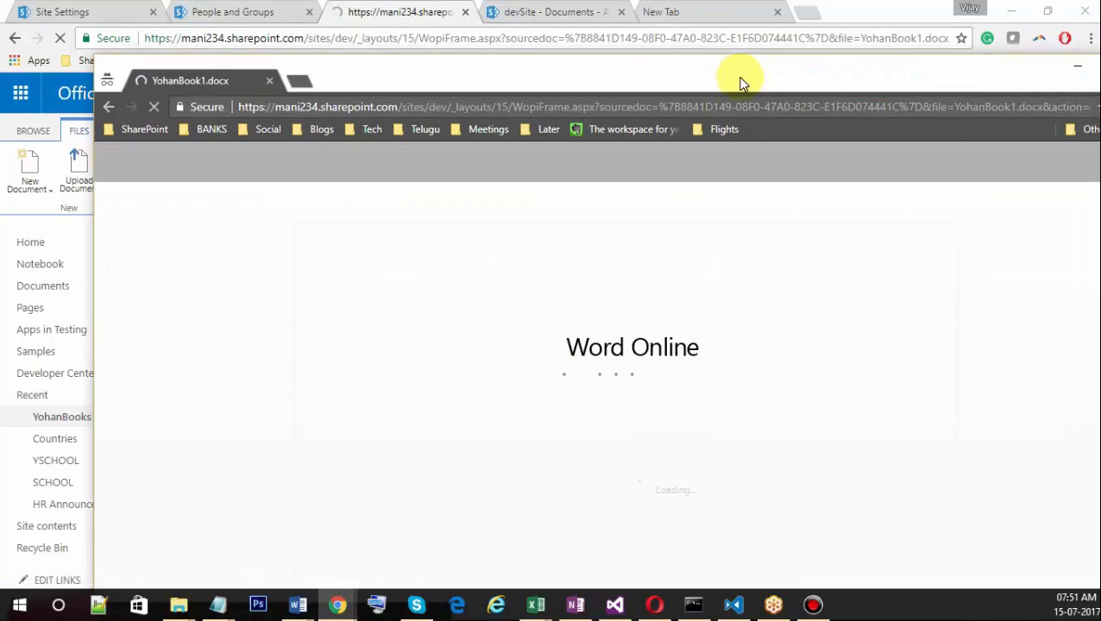
drag(740, 82, 722, 73)
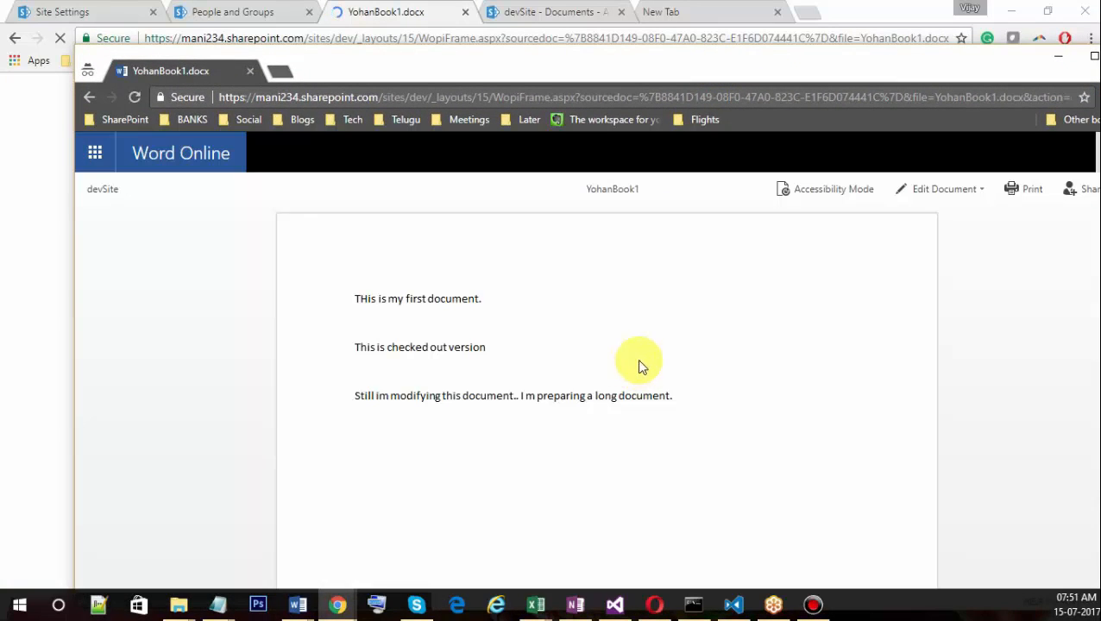
Edit YohanBook1 in the browser and move the second user's window up and right.
click(946, 193)
click(942, 274)
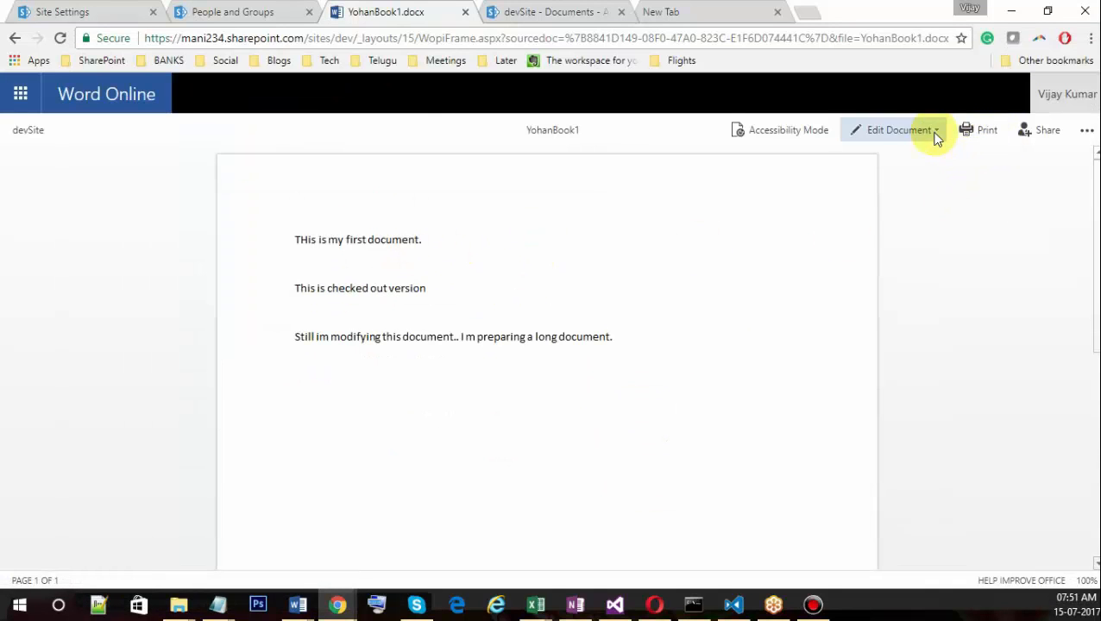
click(934, 133)
click(890, 228)
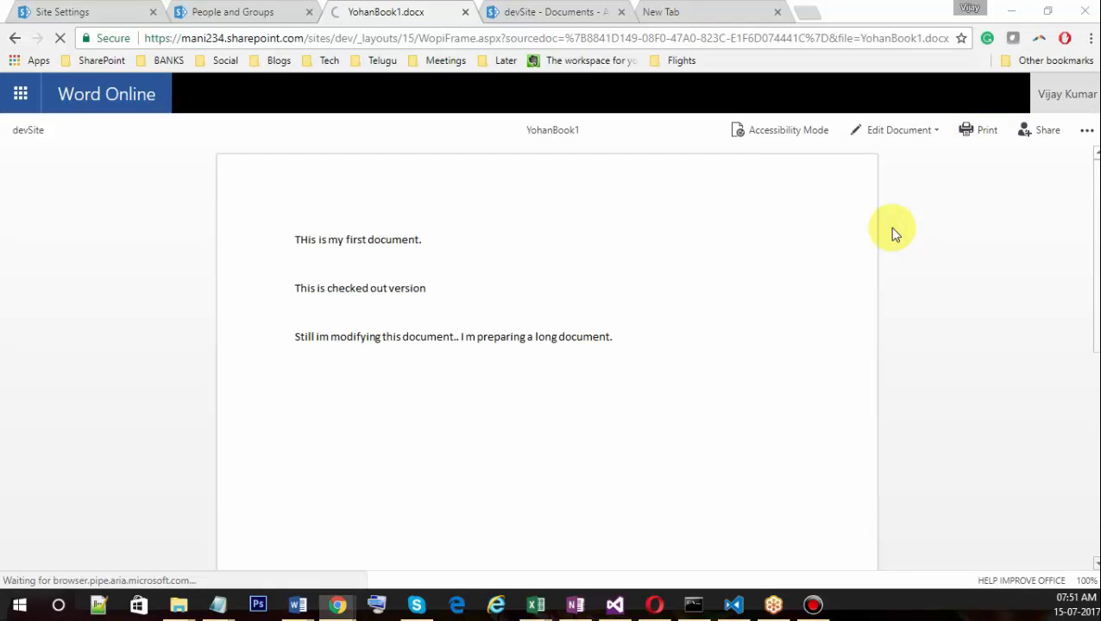
key(alt+Tab)
drag(807, 67, 882, 33)
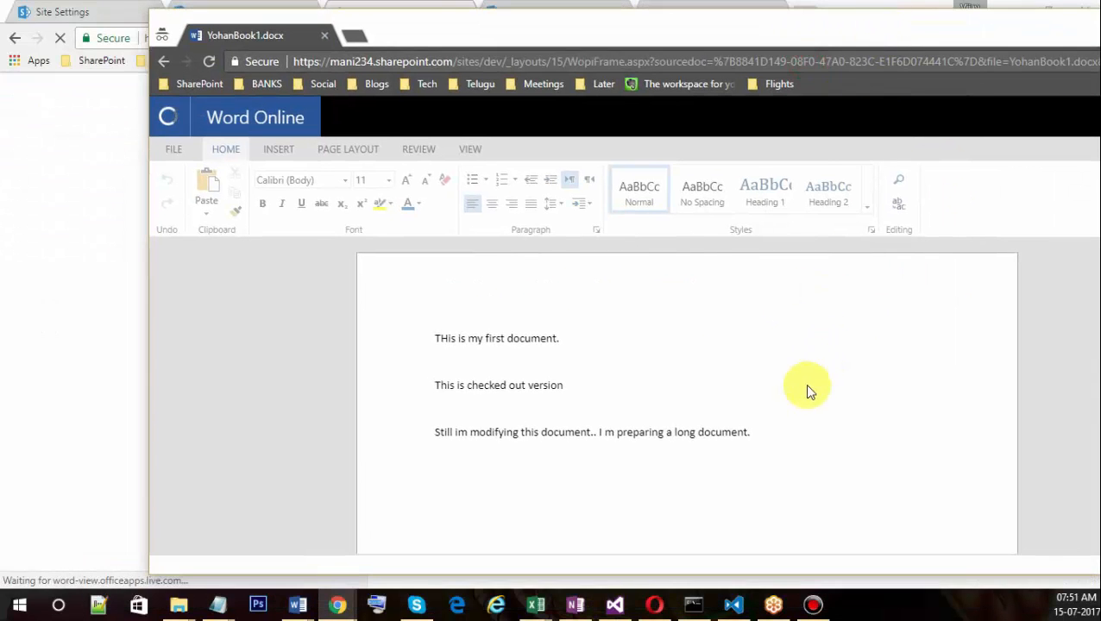
Type the second user's name on a new line below the third sentence, then narrow that window.
click(770, 431)
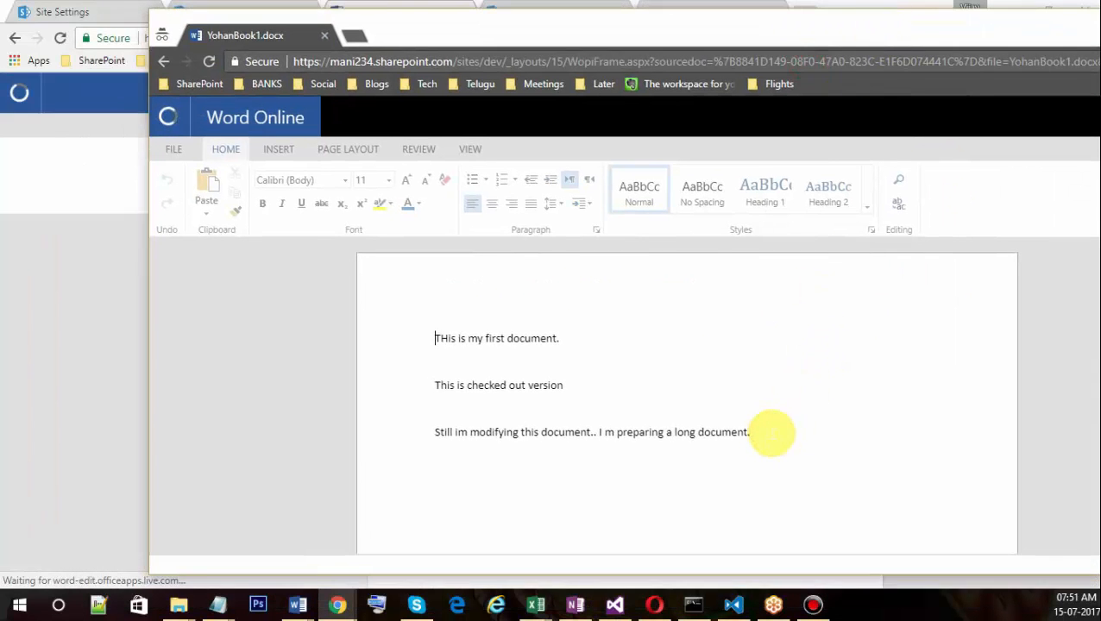
click(771, 433)
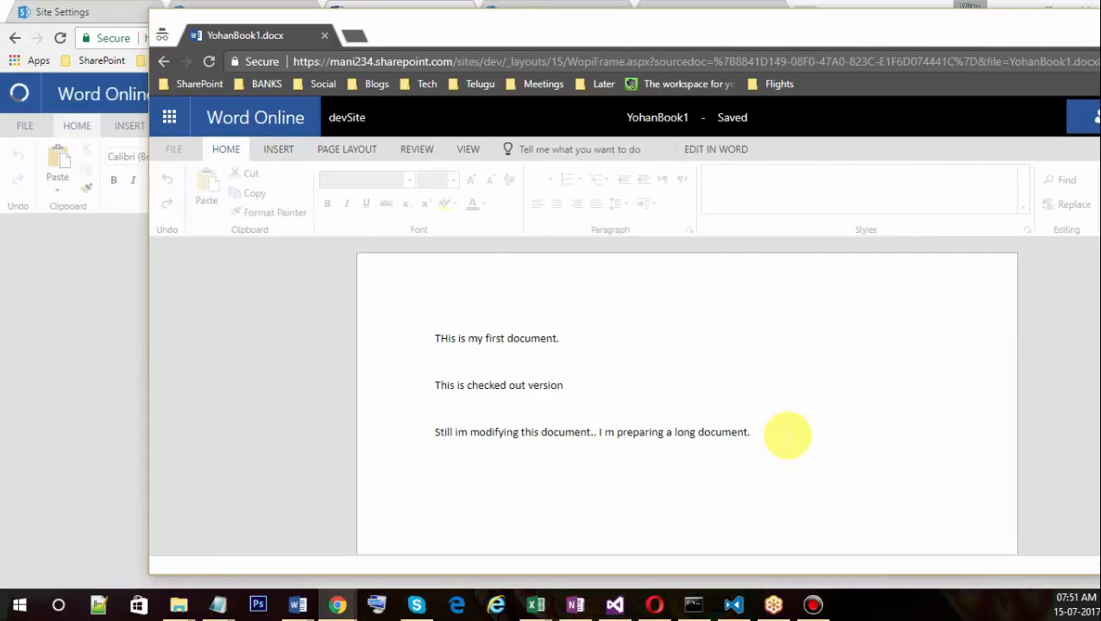
key(Return)
key(Return)
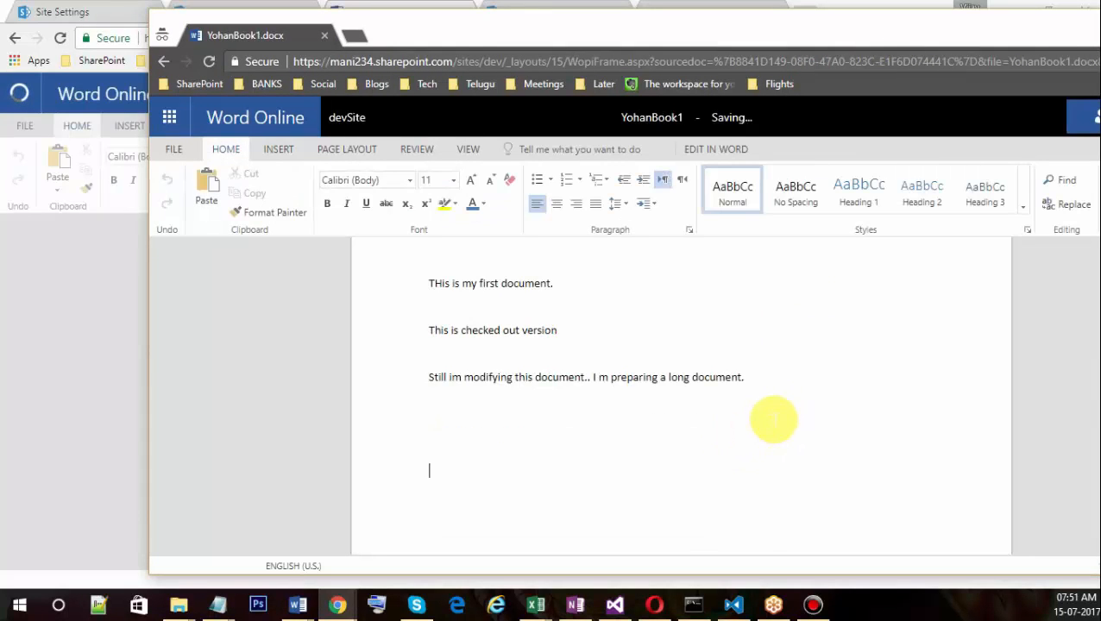
text(Vijay)
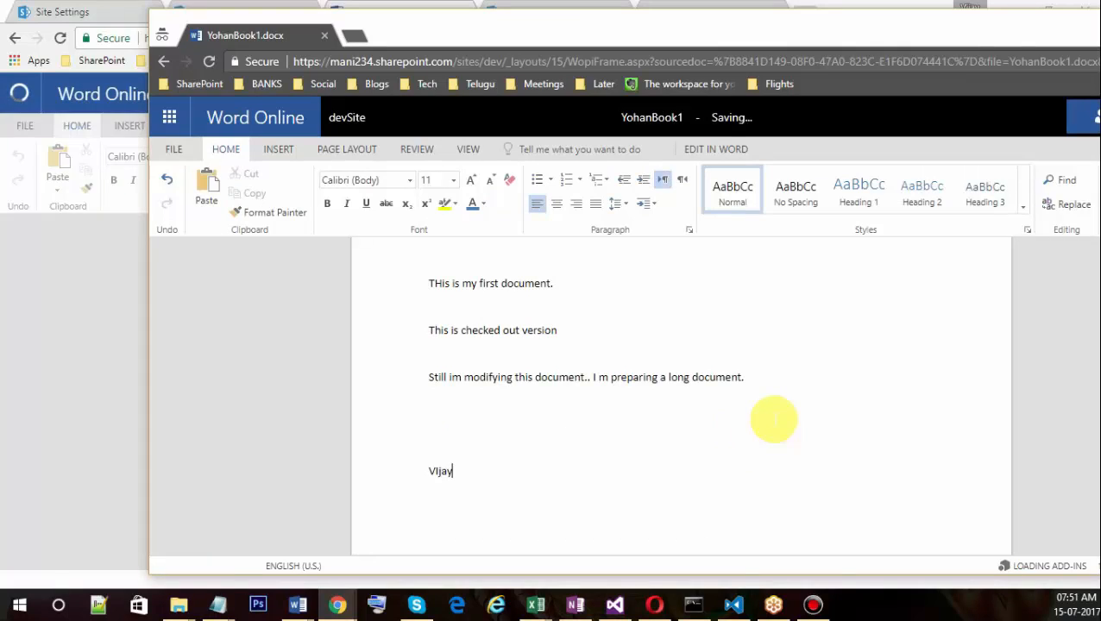
key(BackSpace)
key(BackSpace)
key(BackSpace)
key(BackSpace)
key(BackSpace)
text(YO)
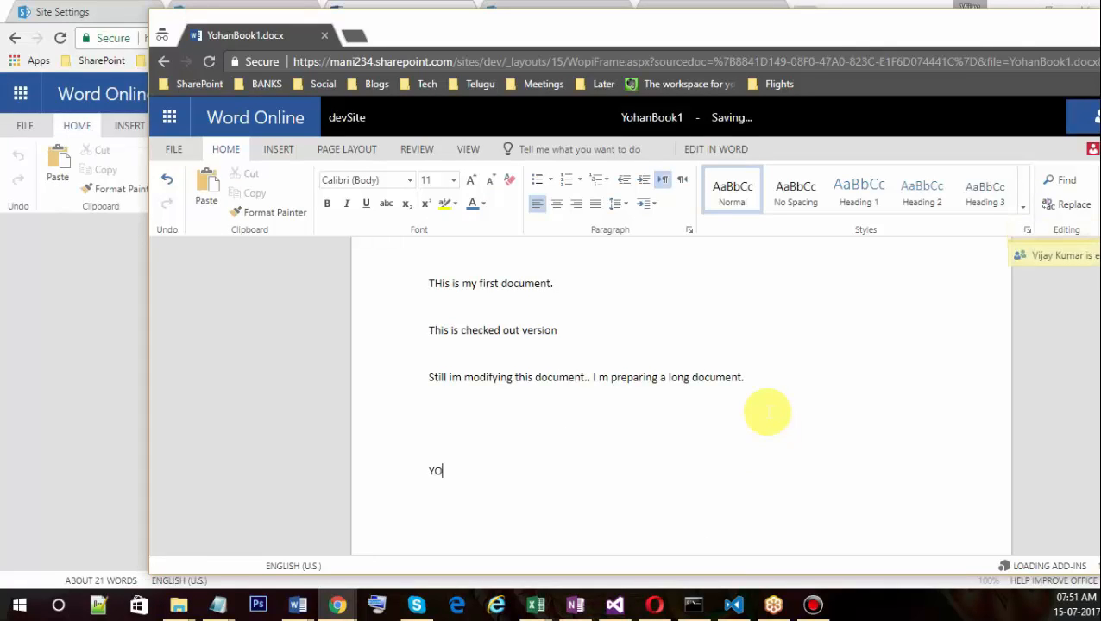
text(han)
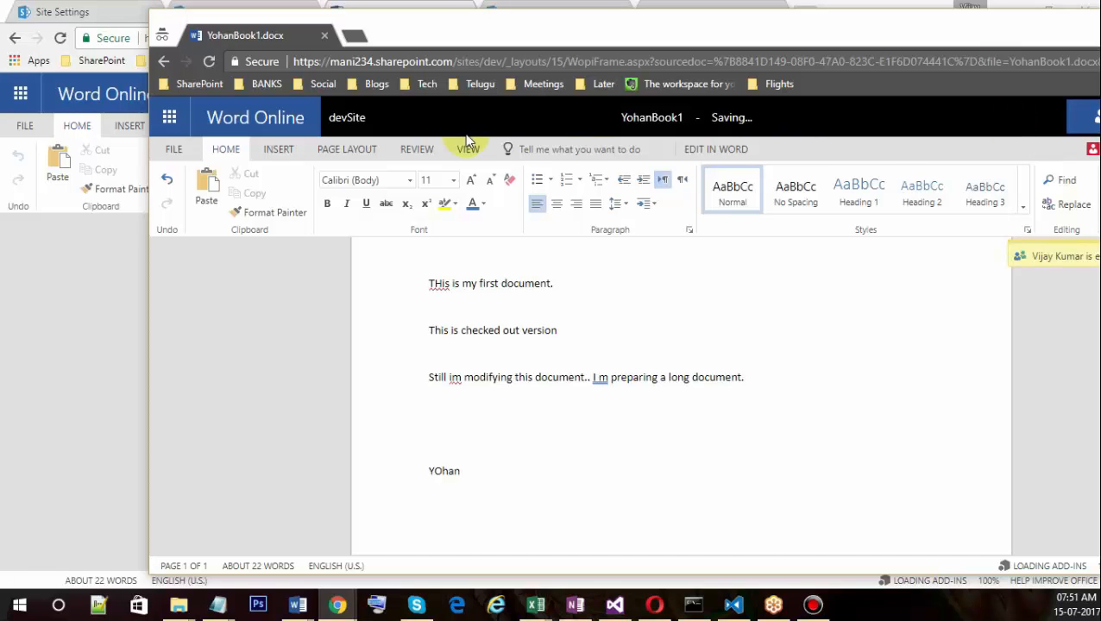
key(alt+Tab)
key(alt+Tab)
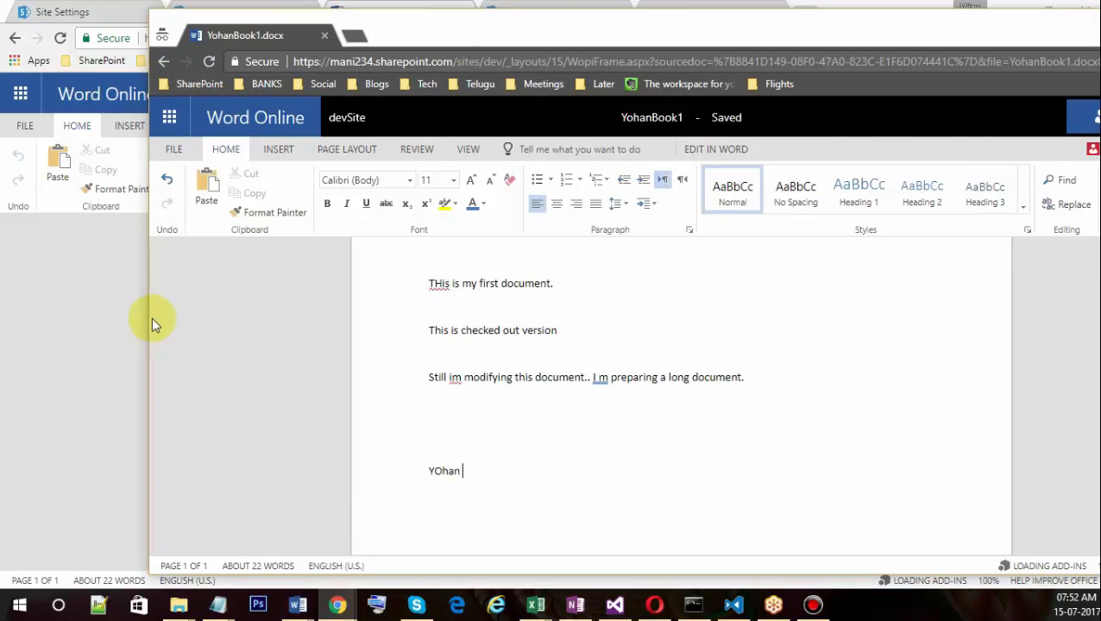
drag(148, 315, 480, 307)
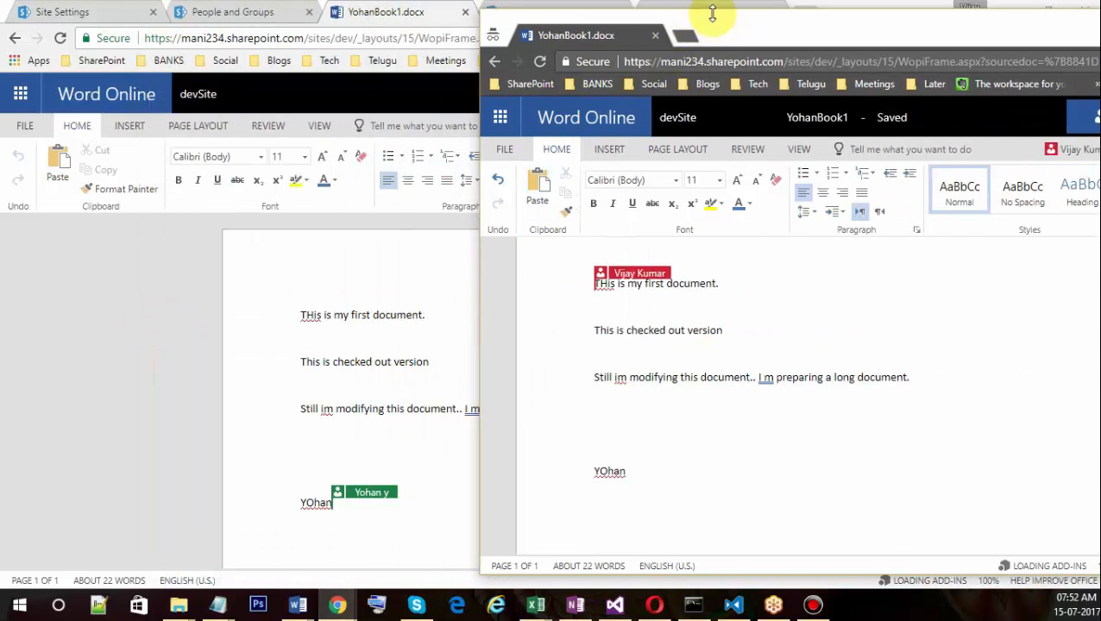
Shorten and reposition the second user's window, then scroll down to the new line.
drag(712, 11, 741, 93)
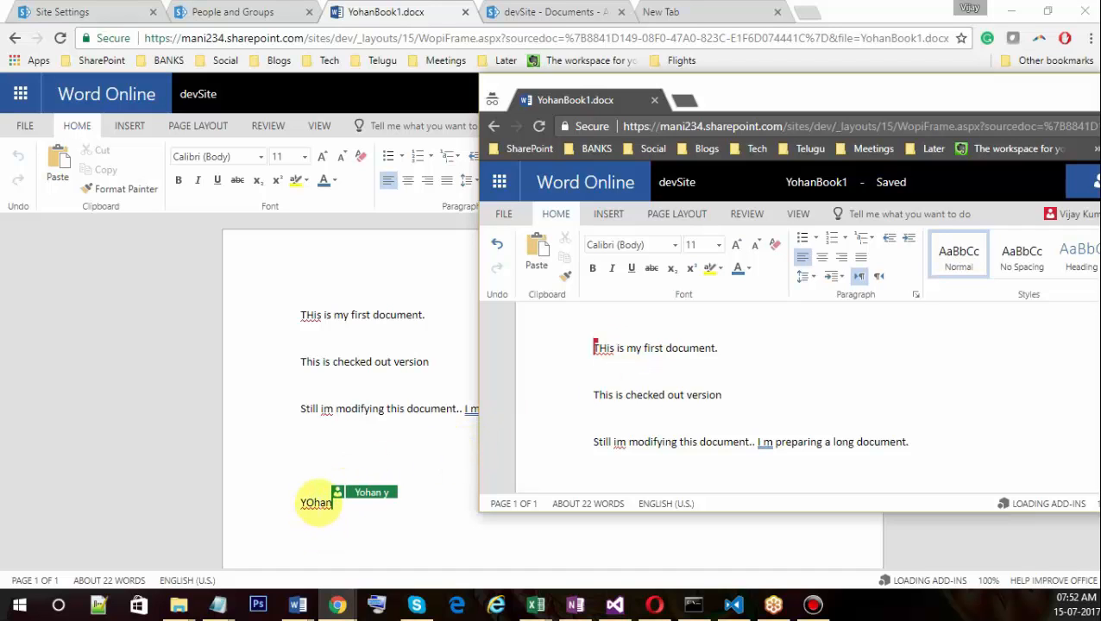
drag(746, 100, 652, 69)
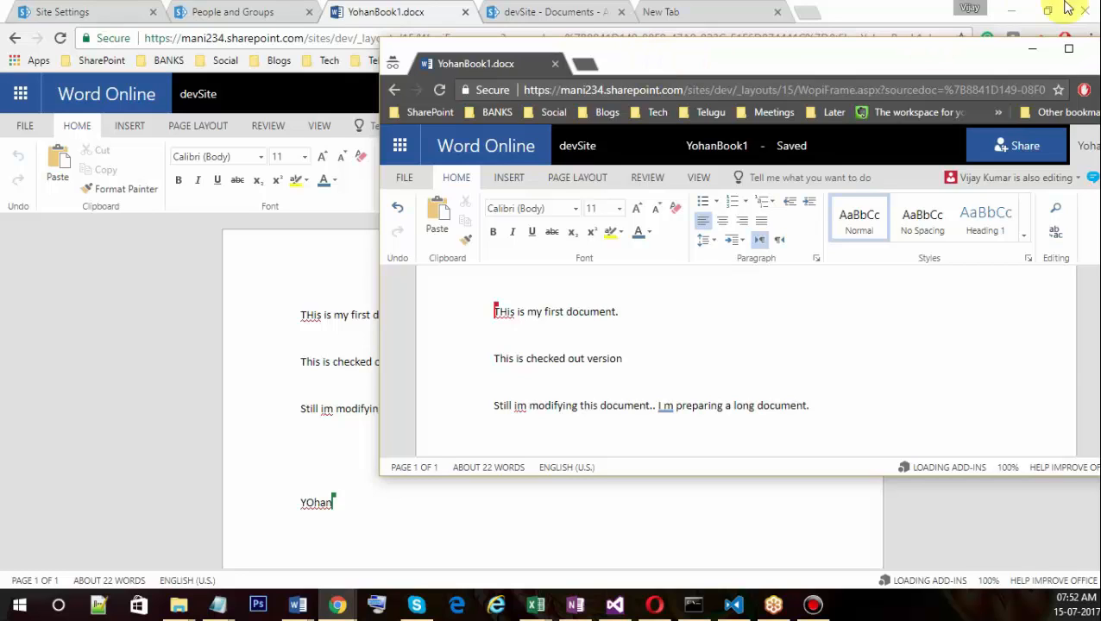
drag(962, 65, 878, 57)
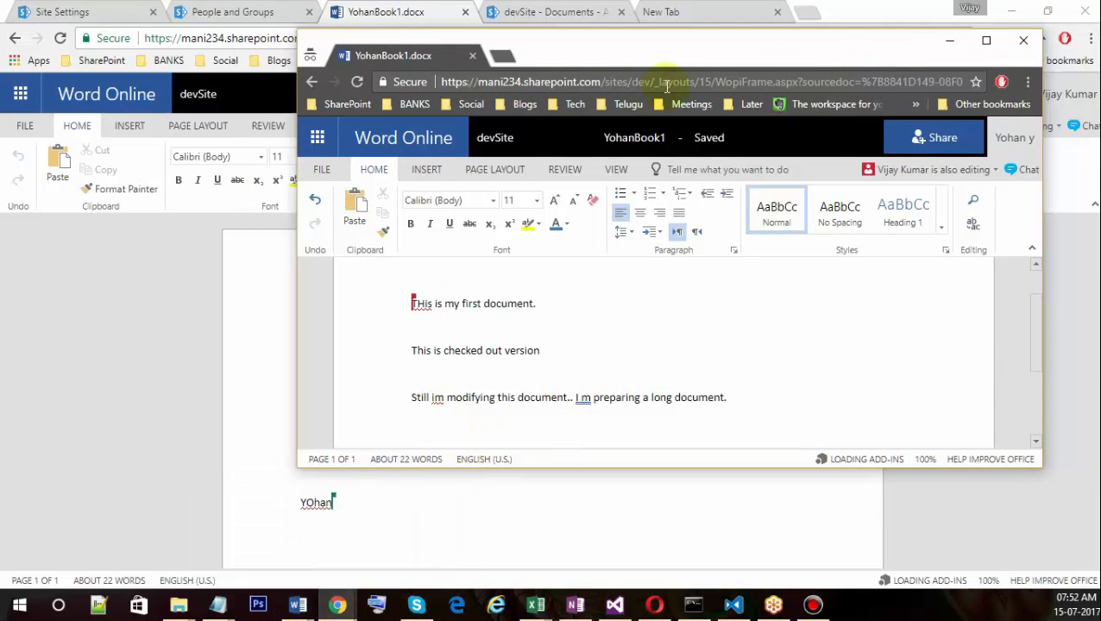
drag(646, 44, 762, 50)
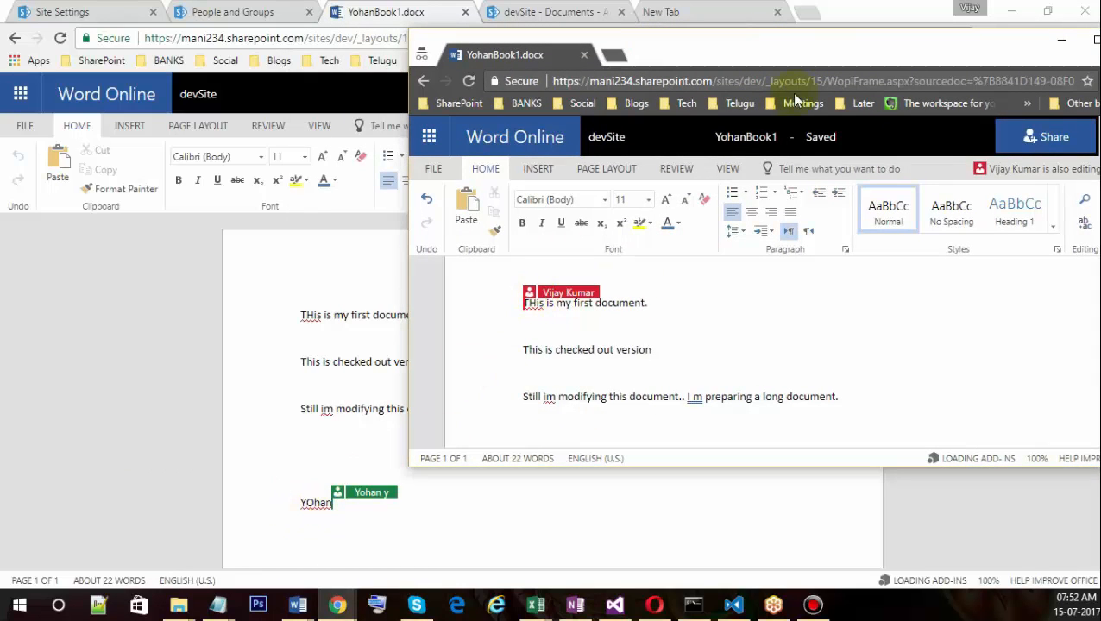
drag(811, 56, 703, 57)
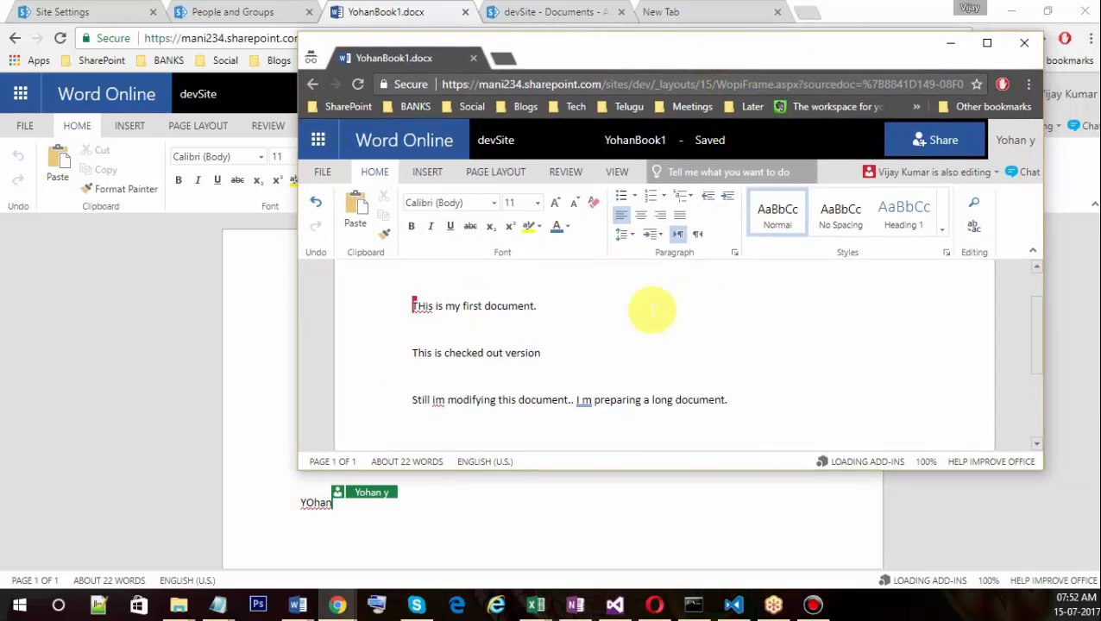
scroll(444, 392, down, 3)
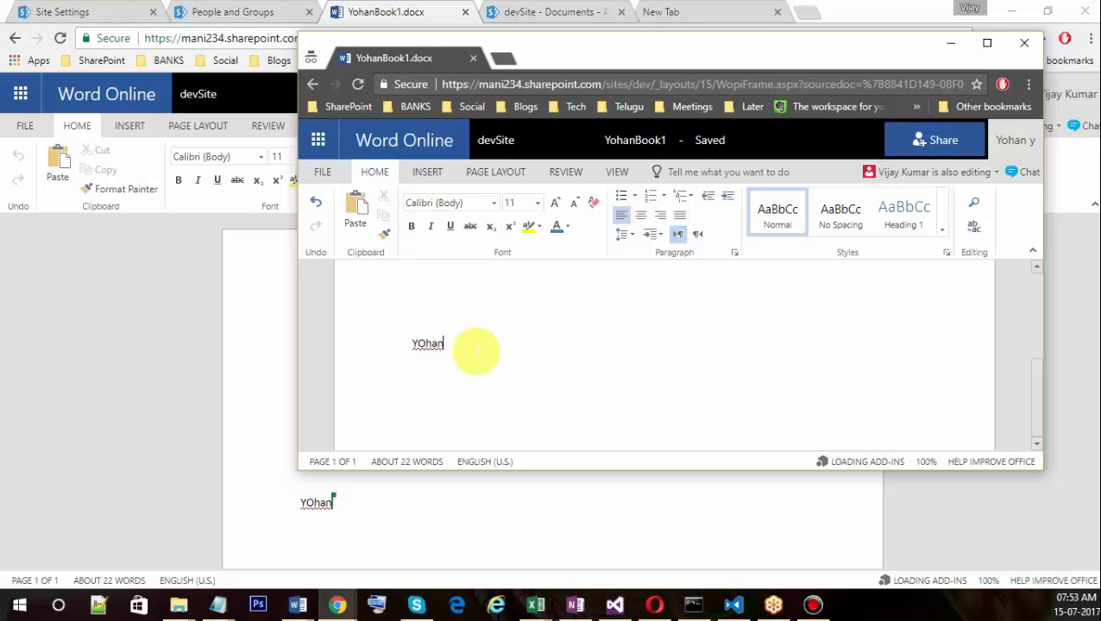
Return the second window to the site's document library and switch back to the first user.
click(476, 350)
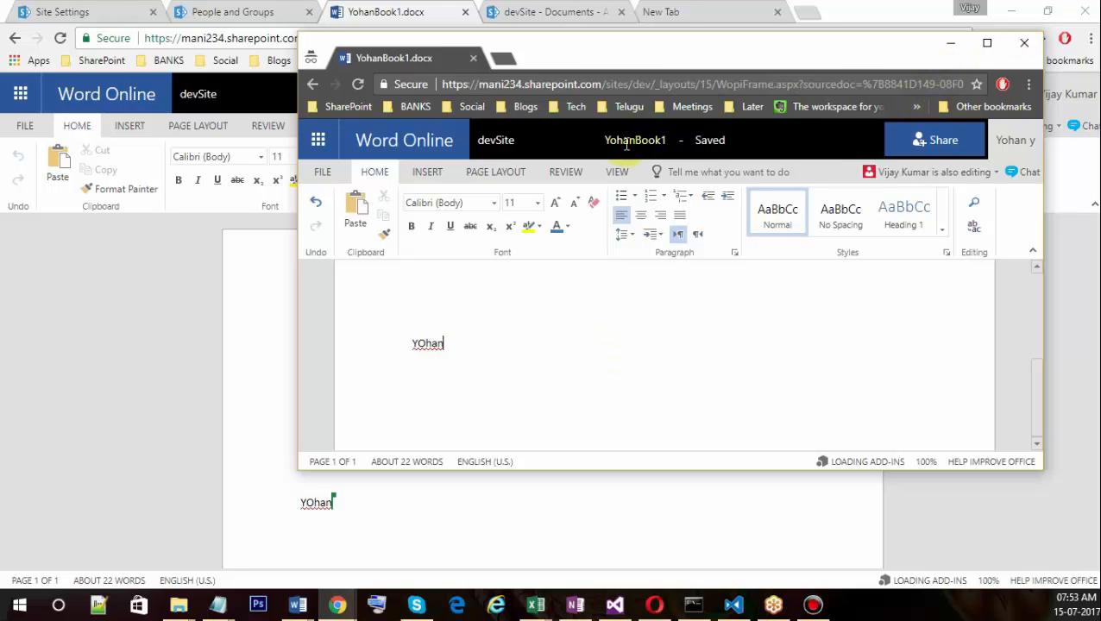
click(275, 311)
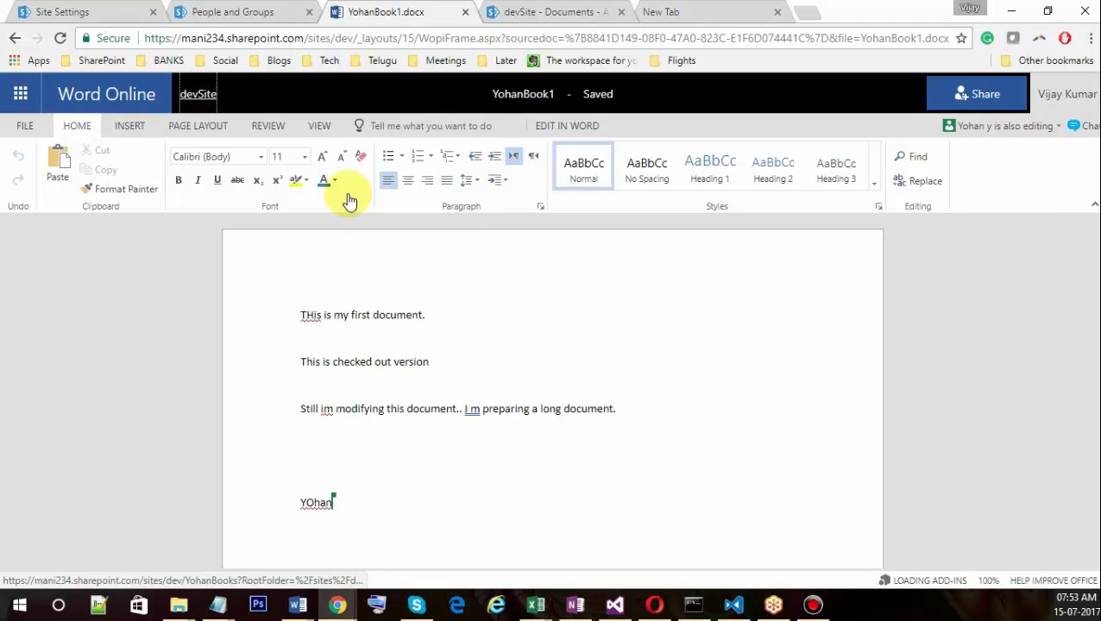
key(alt+Tab)
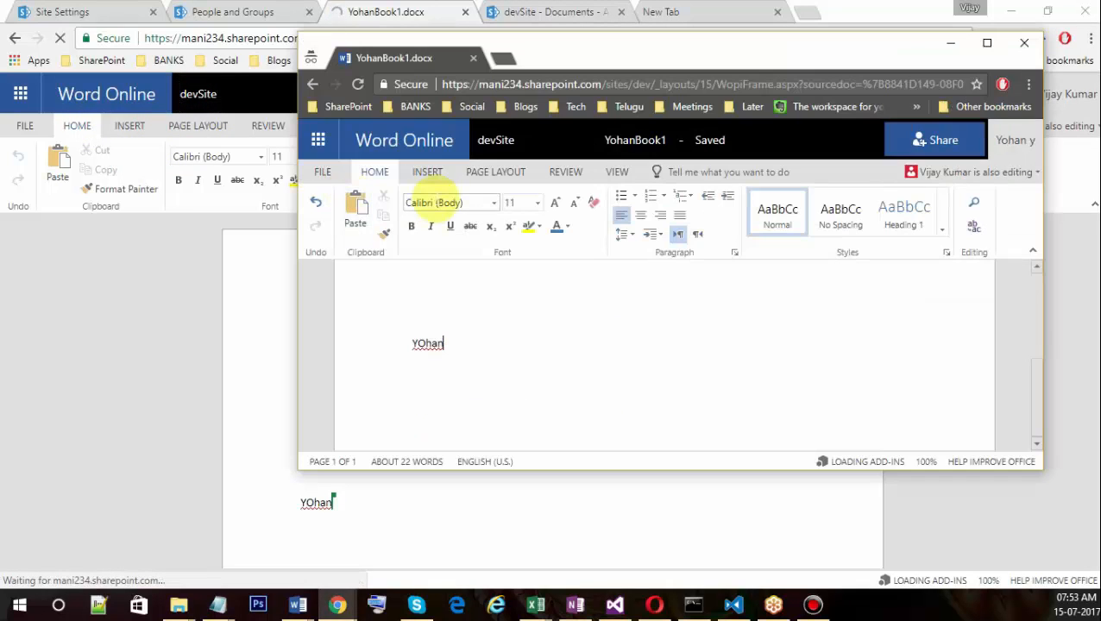
click(495, 144)
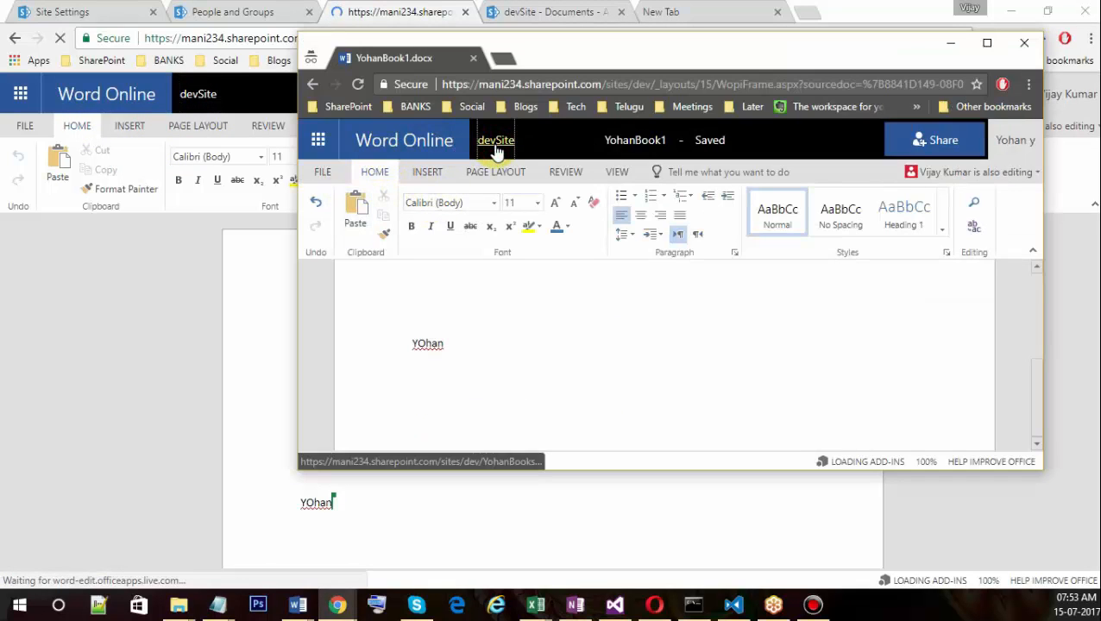
key(alt+Tab)
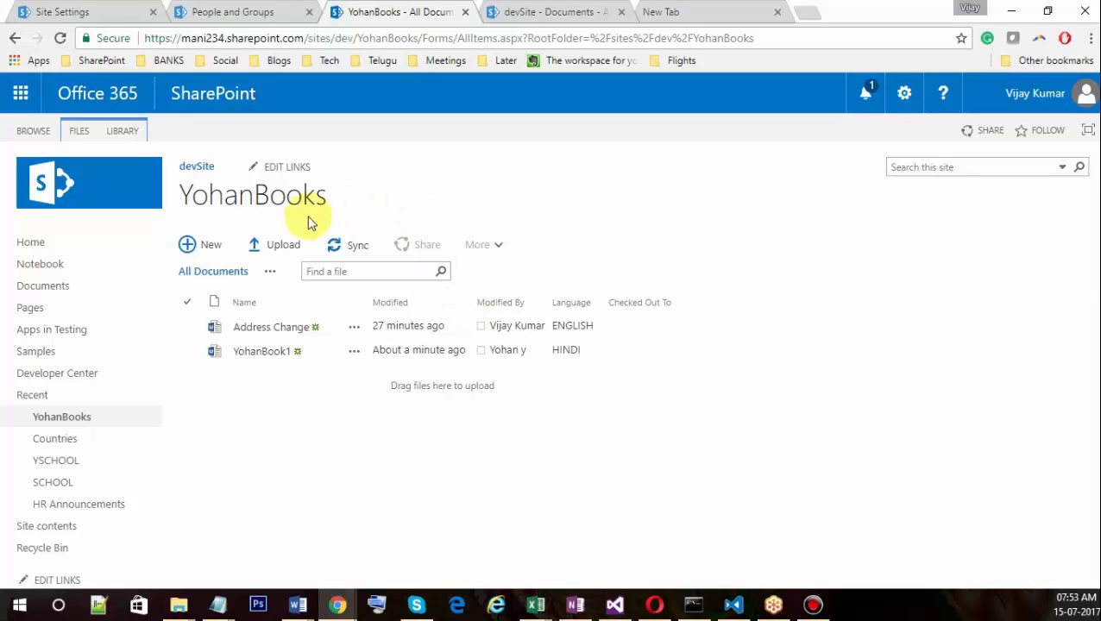
Set Require Check Out to Yes in YohanBooks versioning settings, then return to the document list.
click(126, 135)
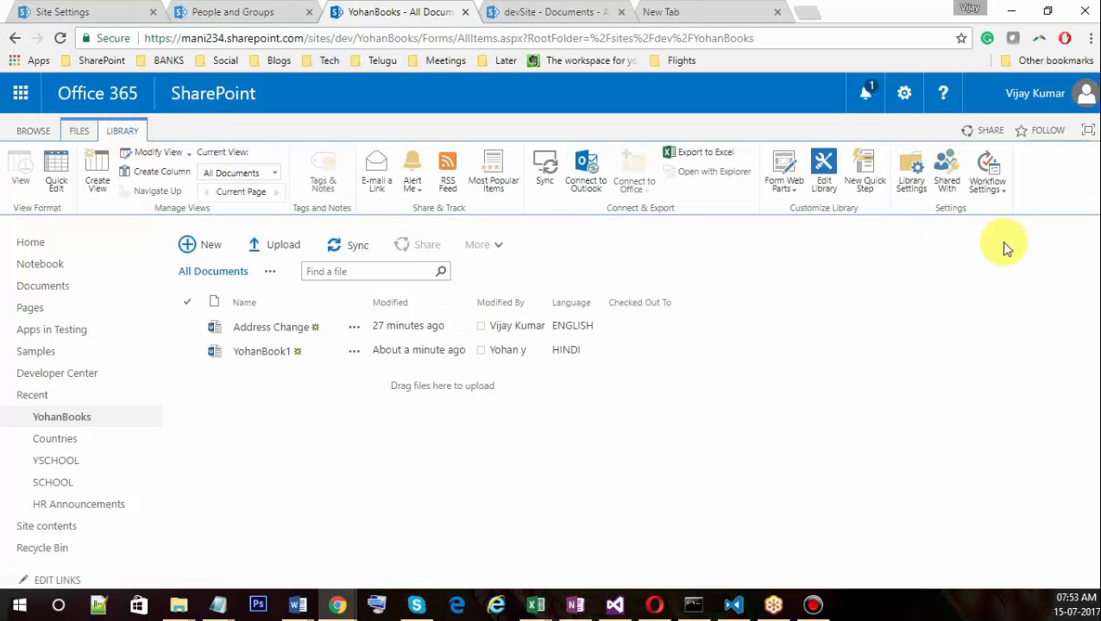
click(919, 190)
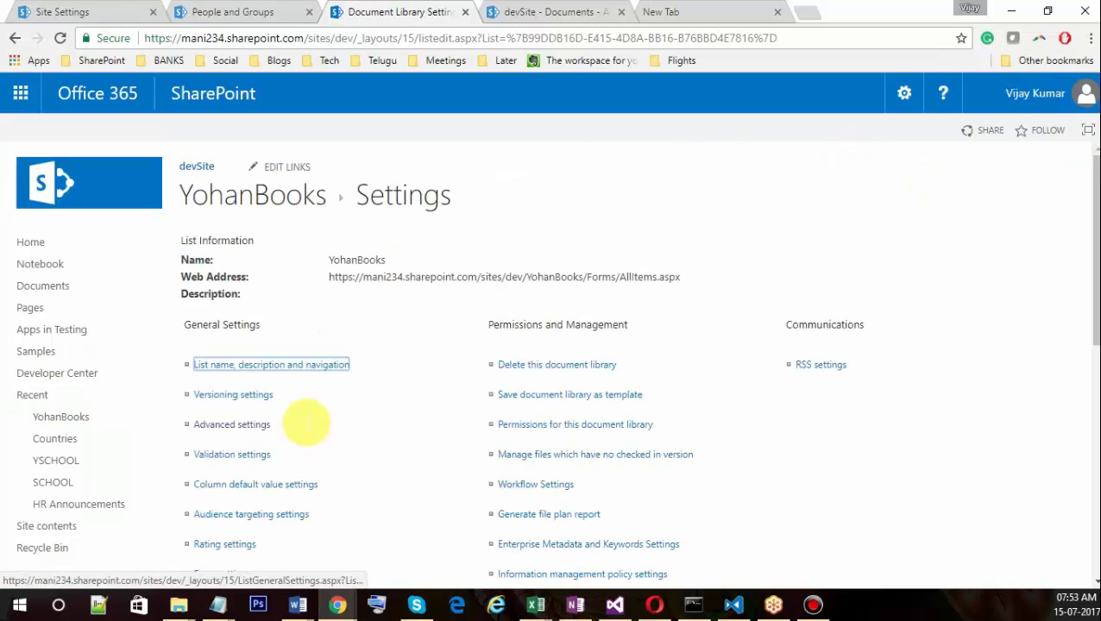
click(227, 397)
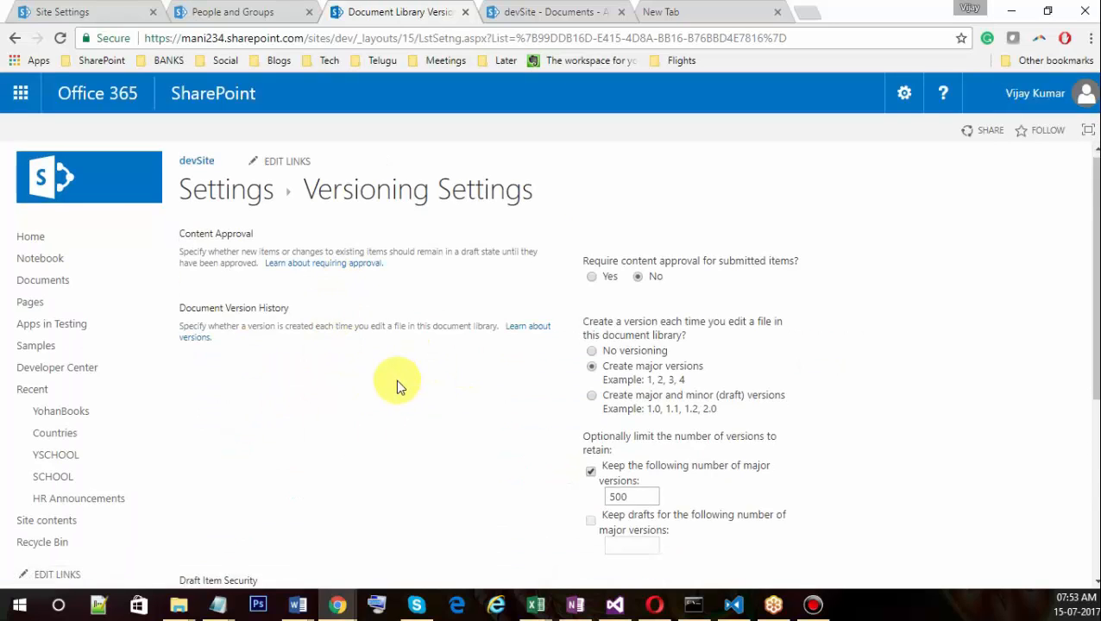
scroll(396, 379, down, 4)
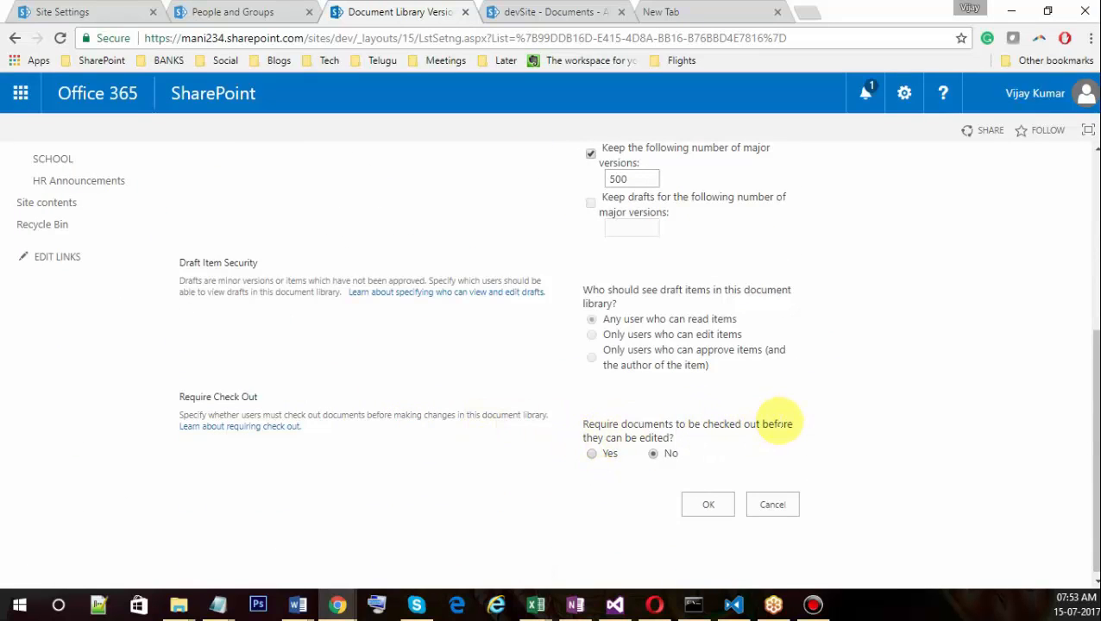
click(591, 453)
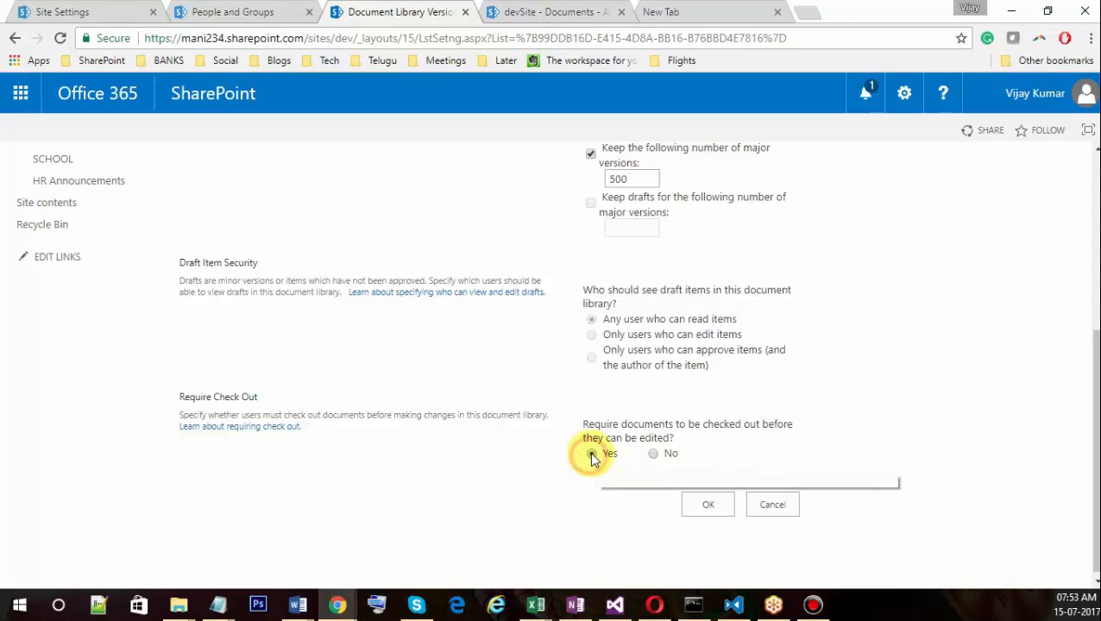
click(709, 507)
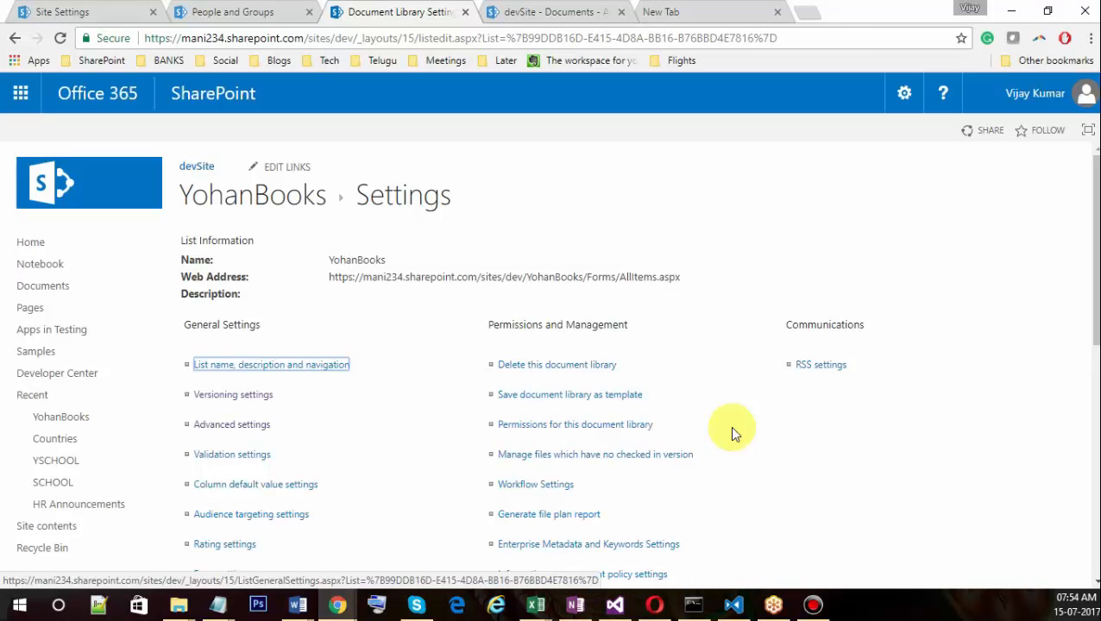
click(269, 203)
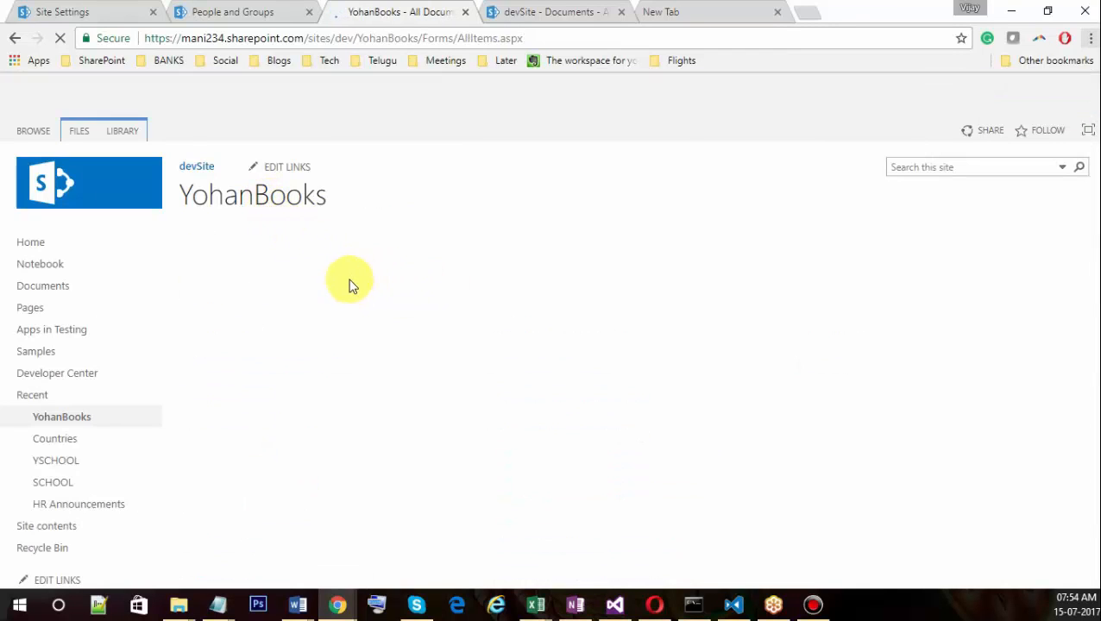
Go back to the first user's library window and open YohanBook1 in Word Online.
key(alt+Tab)
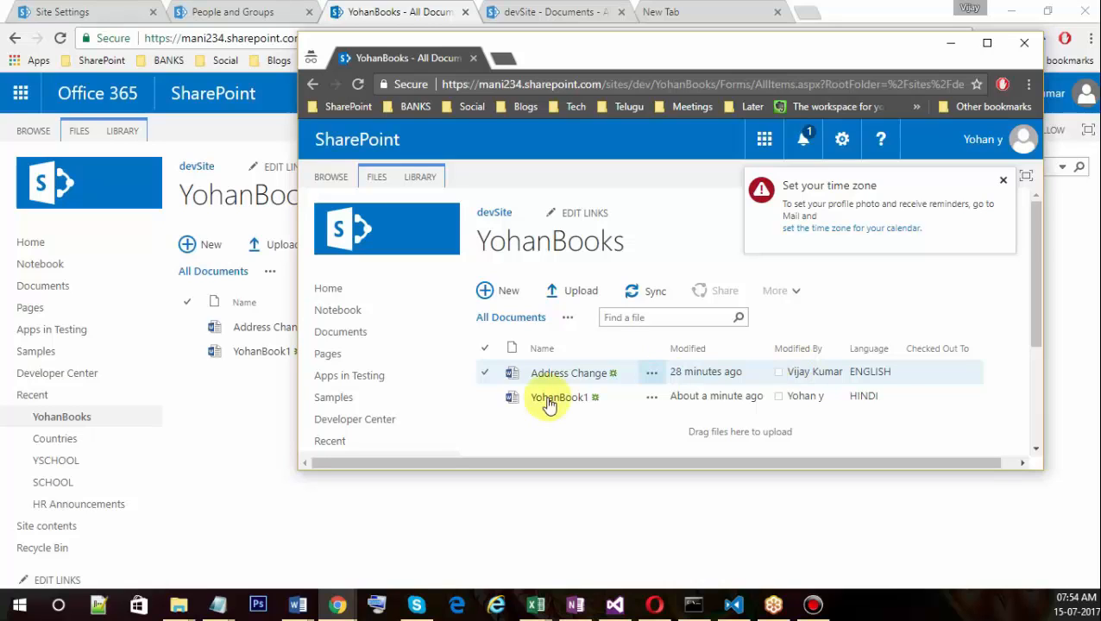
click(267, 386)
click(214, 354)
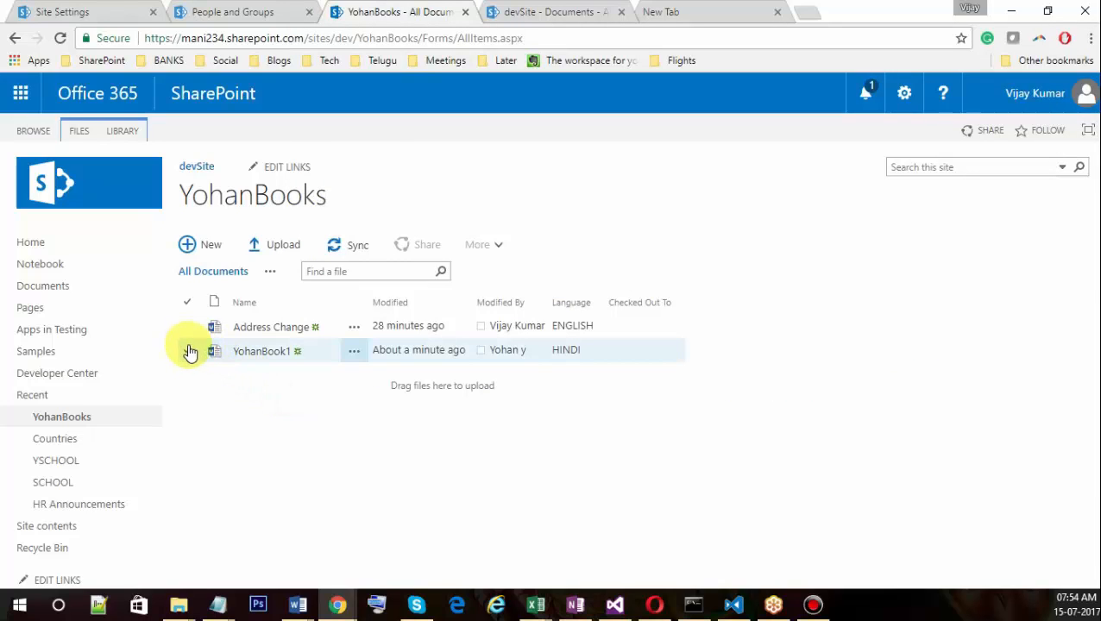
click(187, 353)
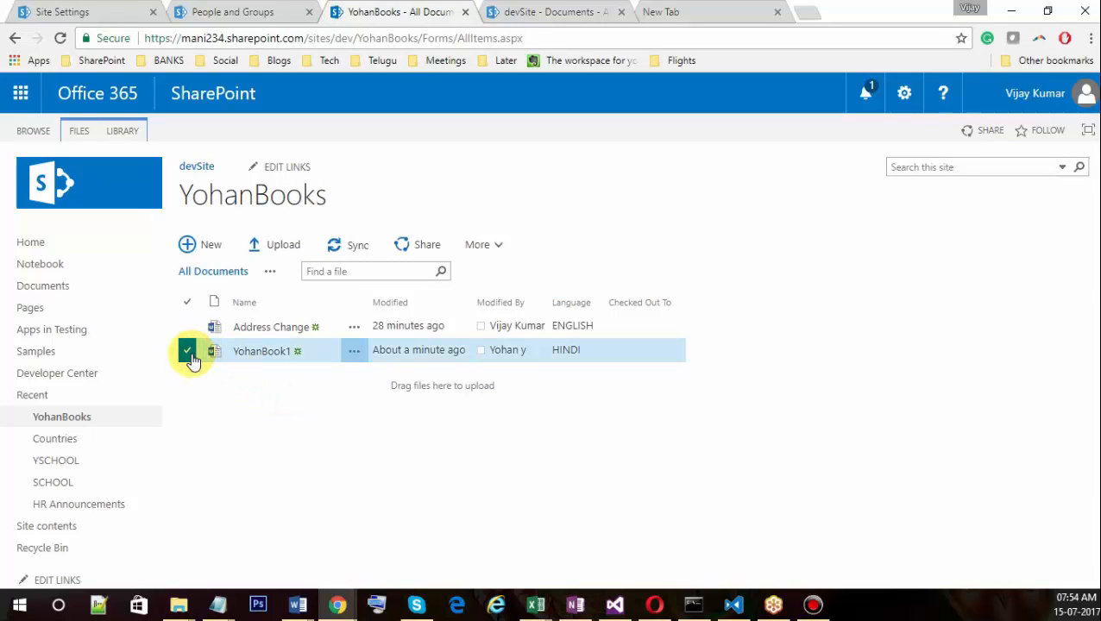
click(251, 355)
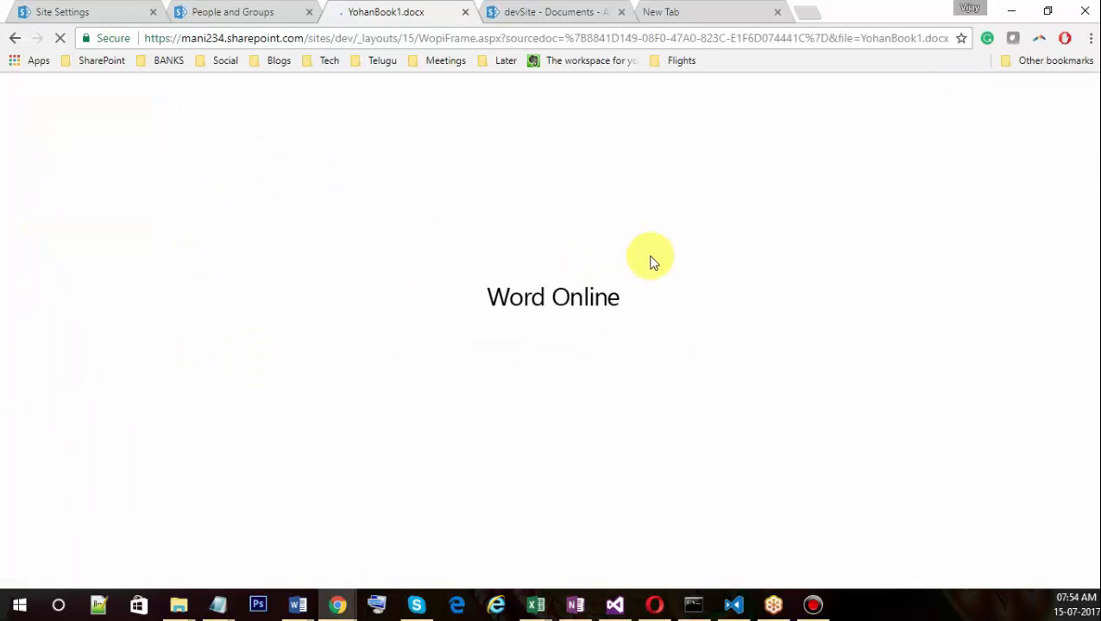
In the second user's window, open YohanBook1 and choose Edit Document > Edit in Browser.
key(alt+Tab)
click(559, 402)
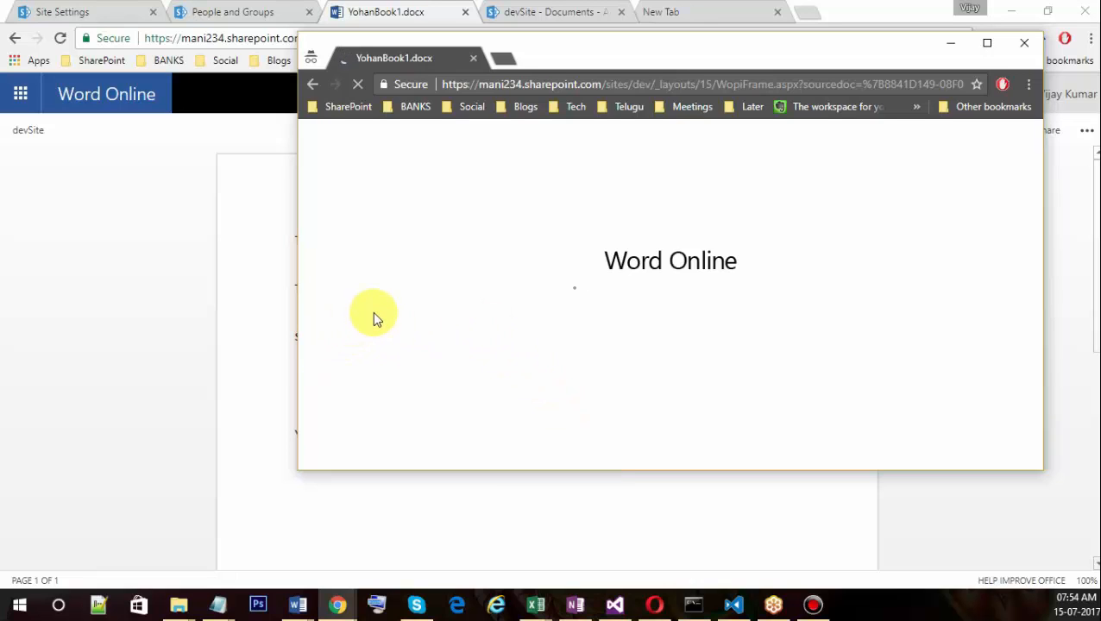
click(935, 133)
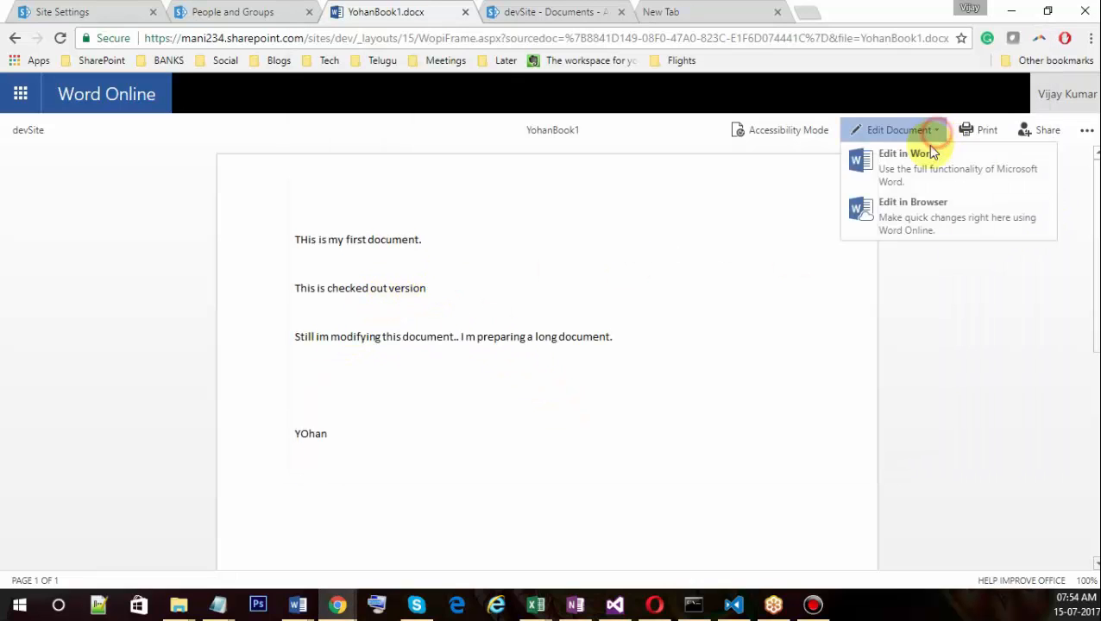
click(924, 214)
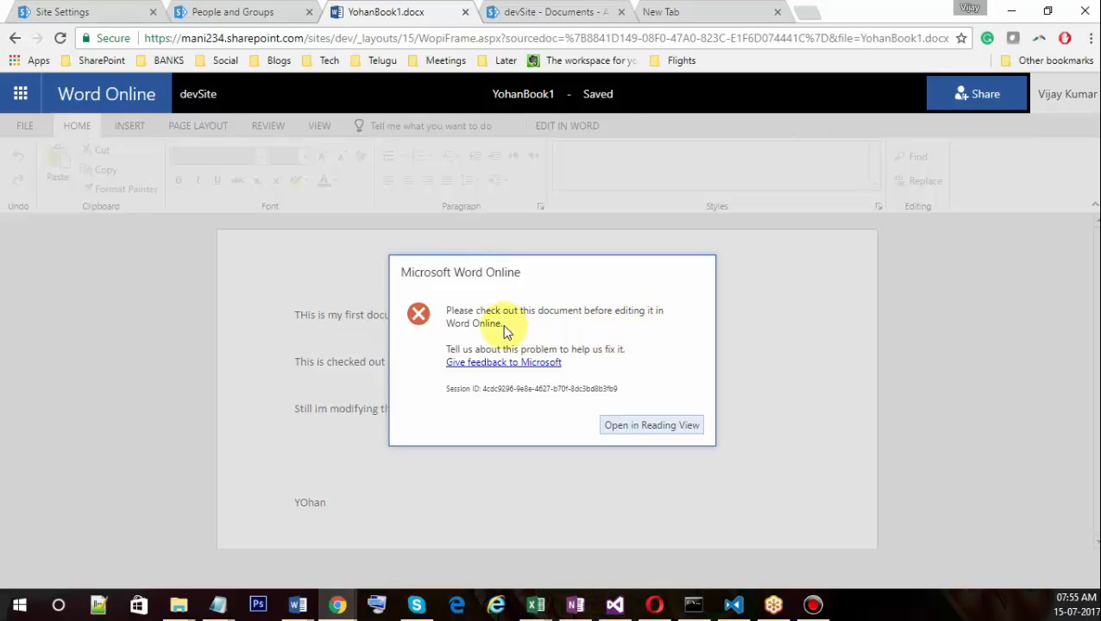
Read YohanBook1 in Reading View, check the ... menu, then return to the library via devSite.
click(662, 426)
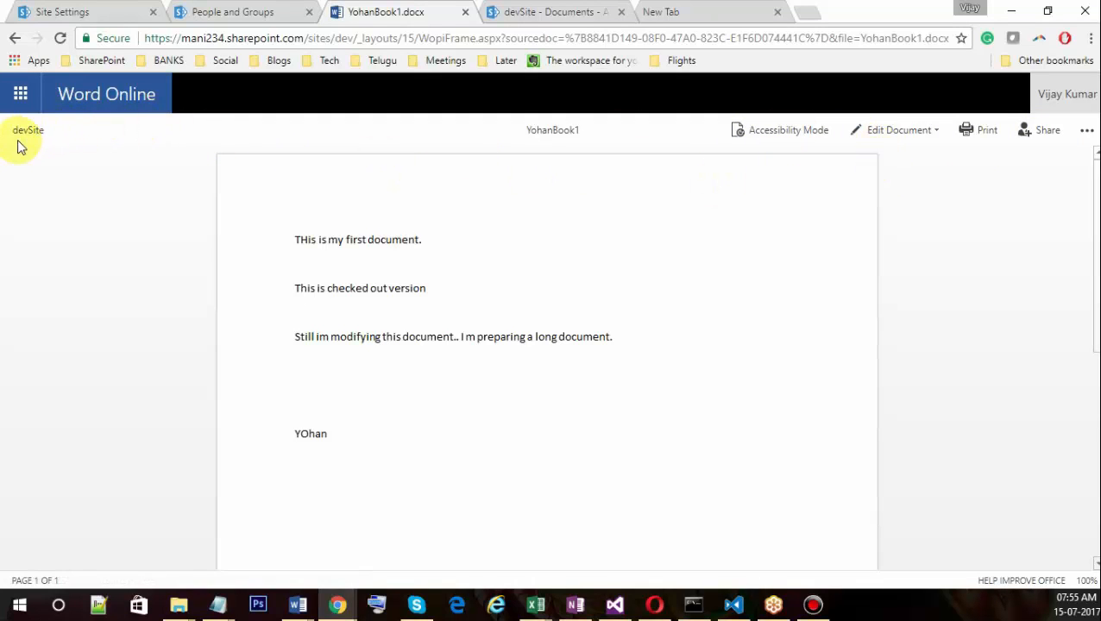
click(1078, 138)
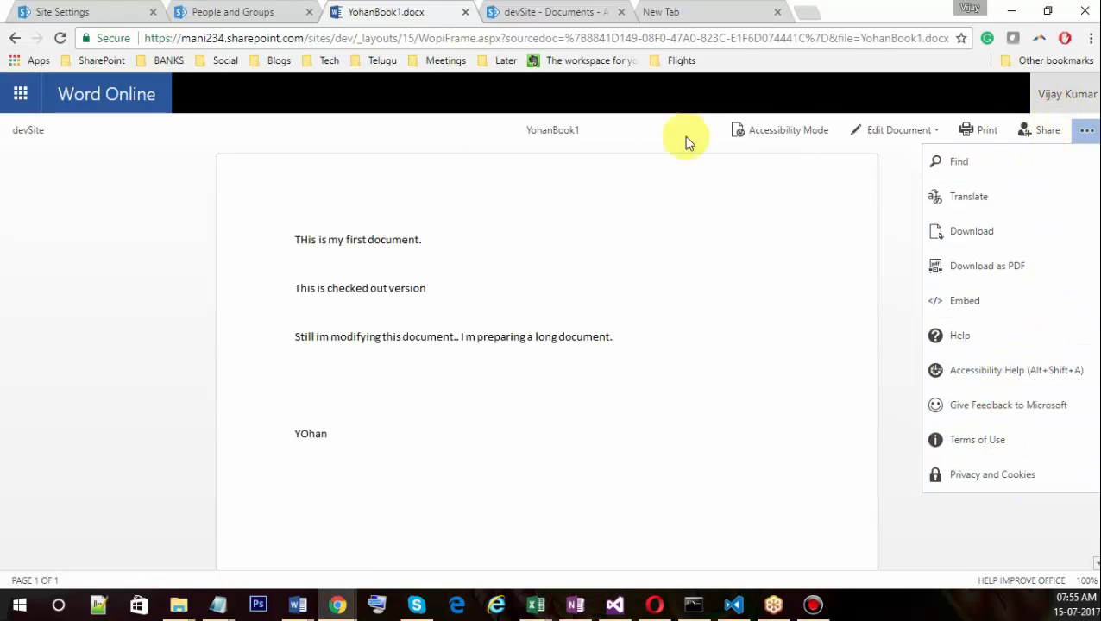
click(32, 136)
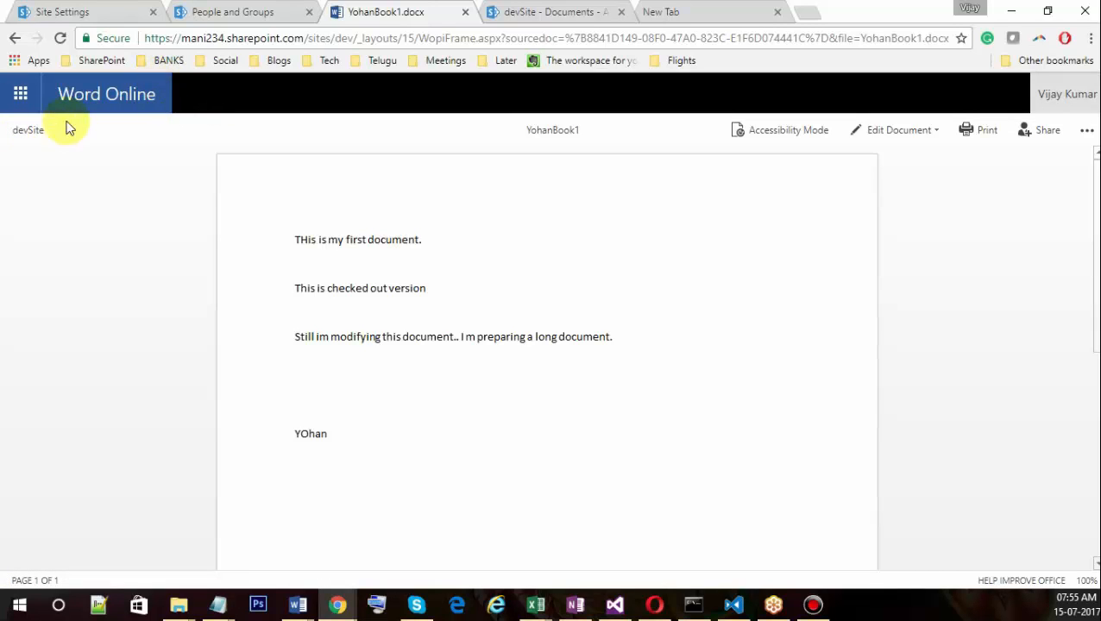
click(28, 134)
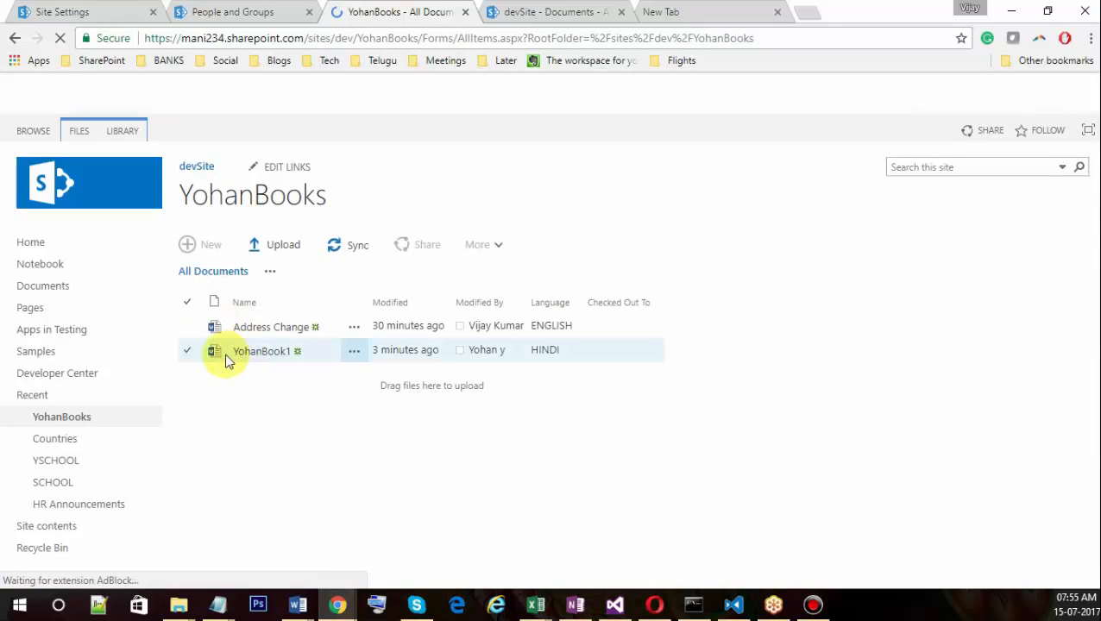
Check out YohanBook1 from the FILES tab, then bring the YohanBook1.docx window forward.
click(191, 355)
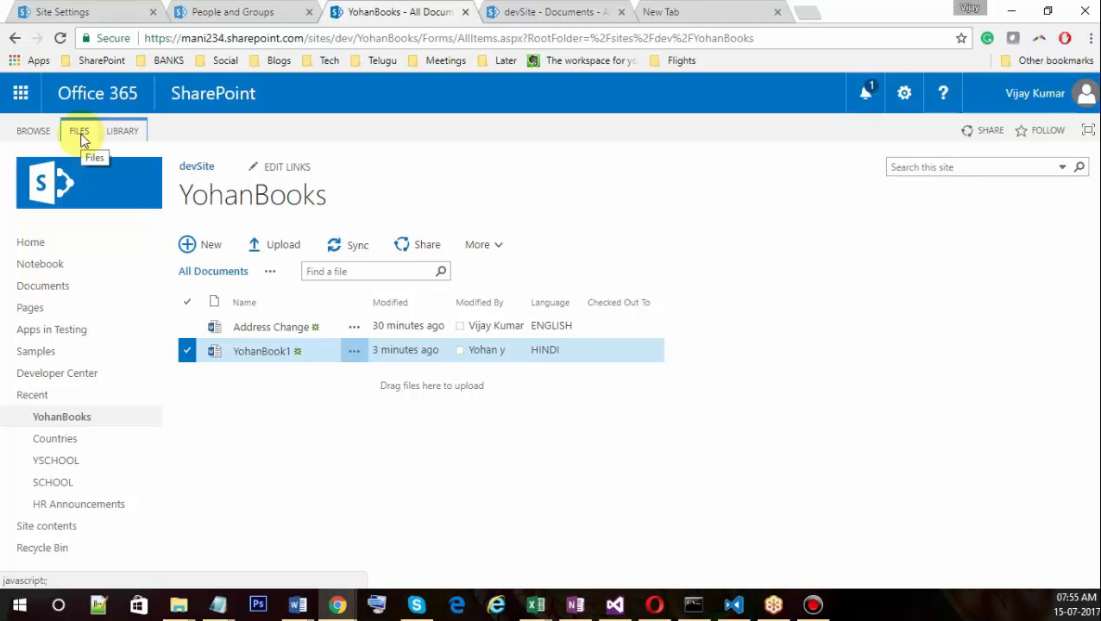
click(81, 136)
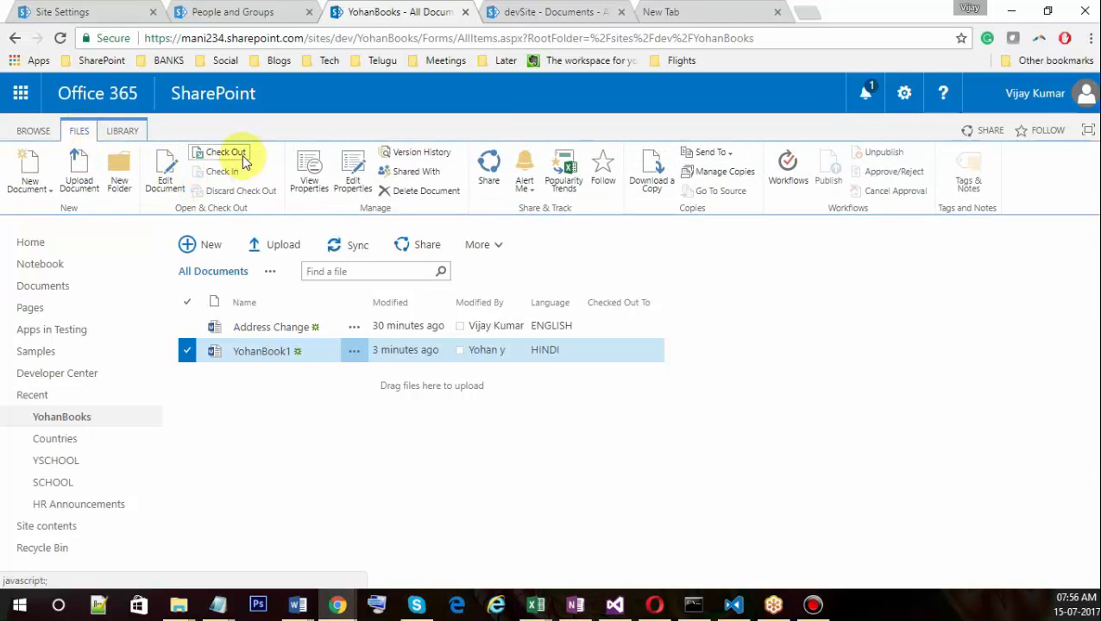
click(241, 155)
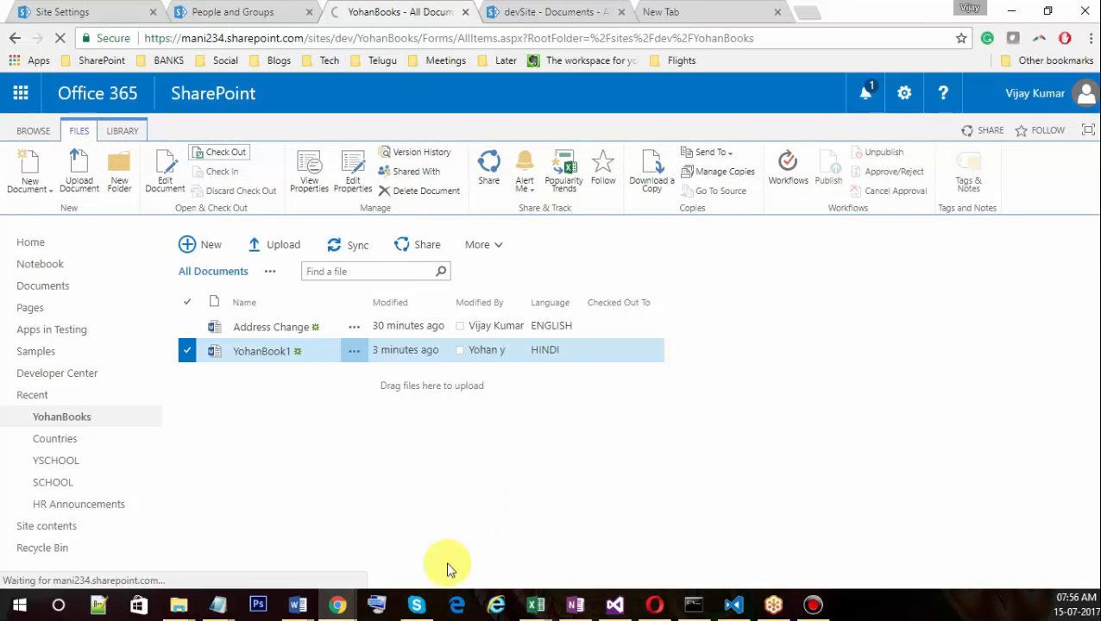
mouse_move(337, 603)
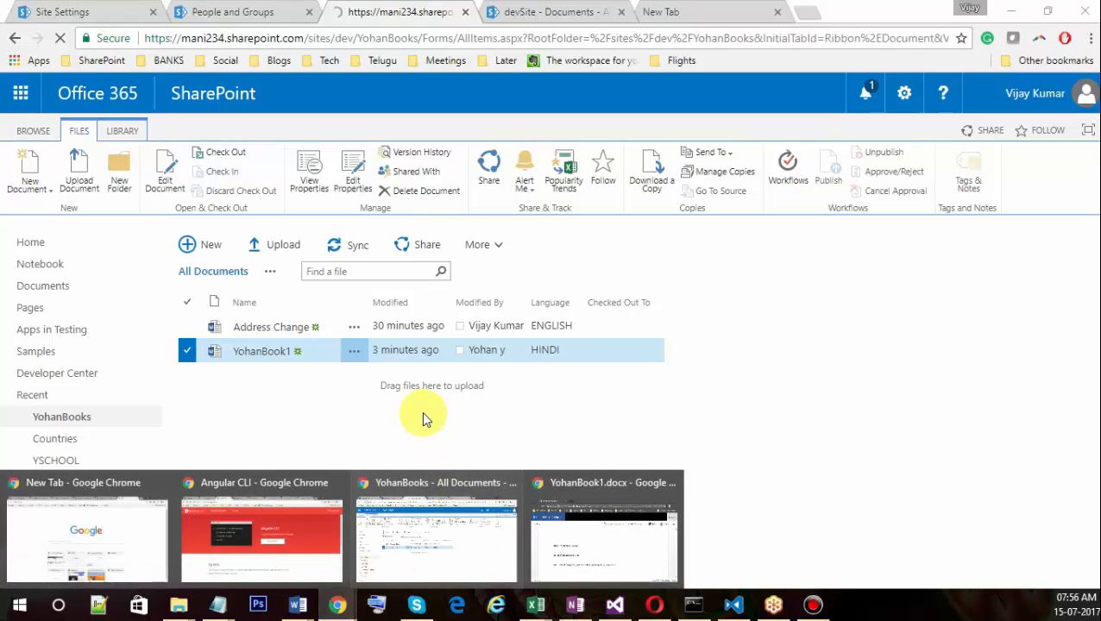
click(626, 472)
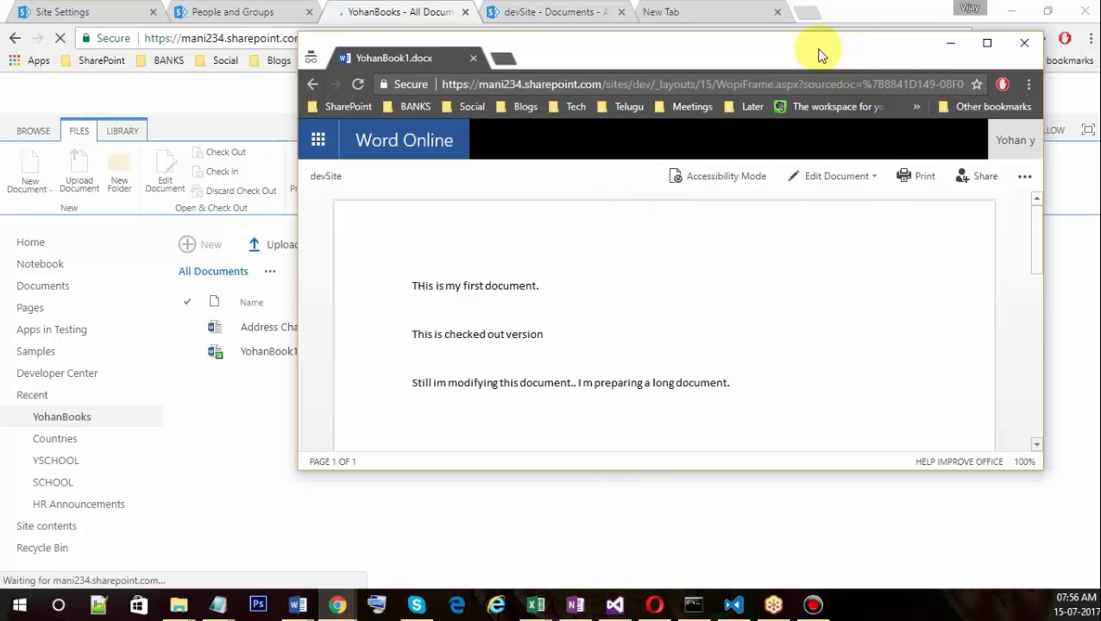
Move and enlarge the second user's Word Online window, then go Back to the YohanBooks library.
drag(820, 55, 914, 87)
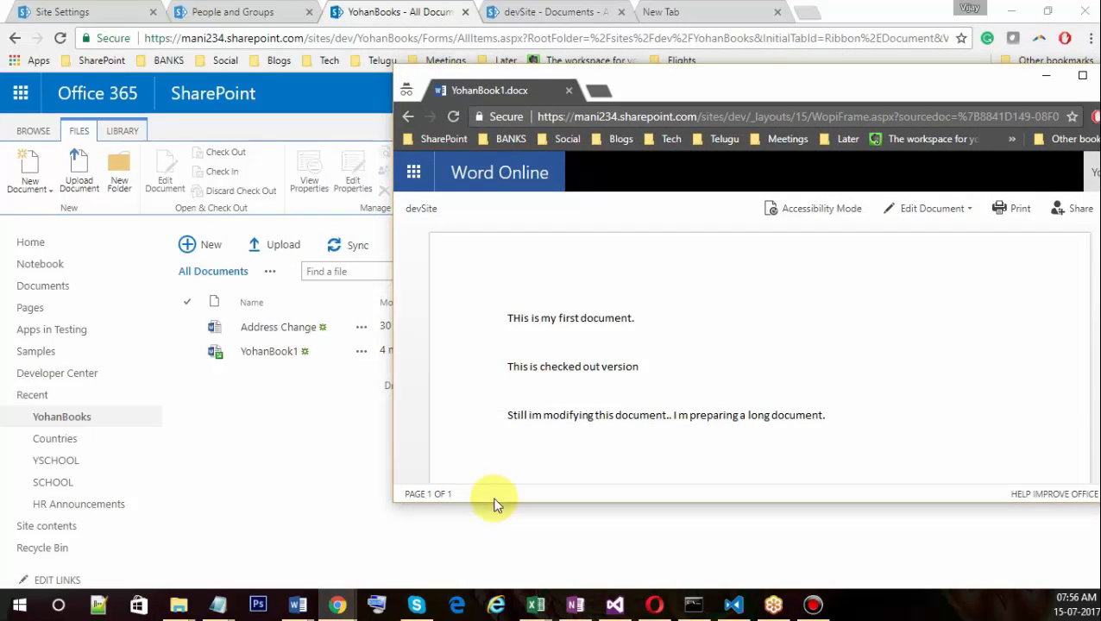
drag(496, 501, 506, 535)
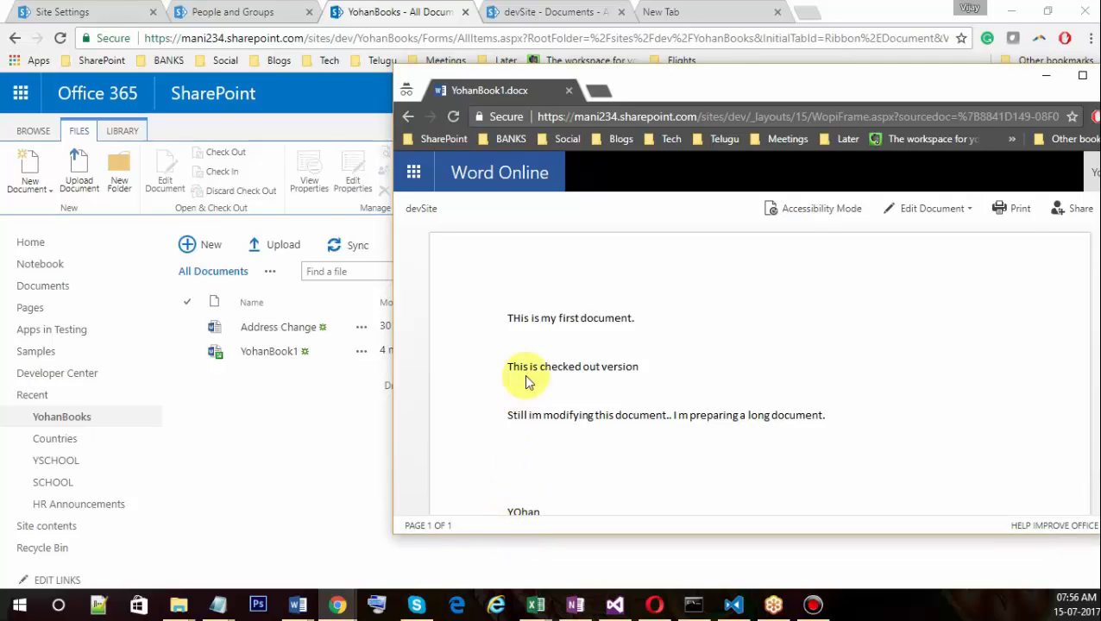
drag(791, 89, 641, 67)
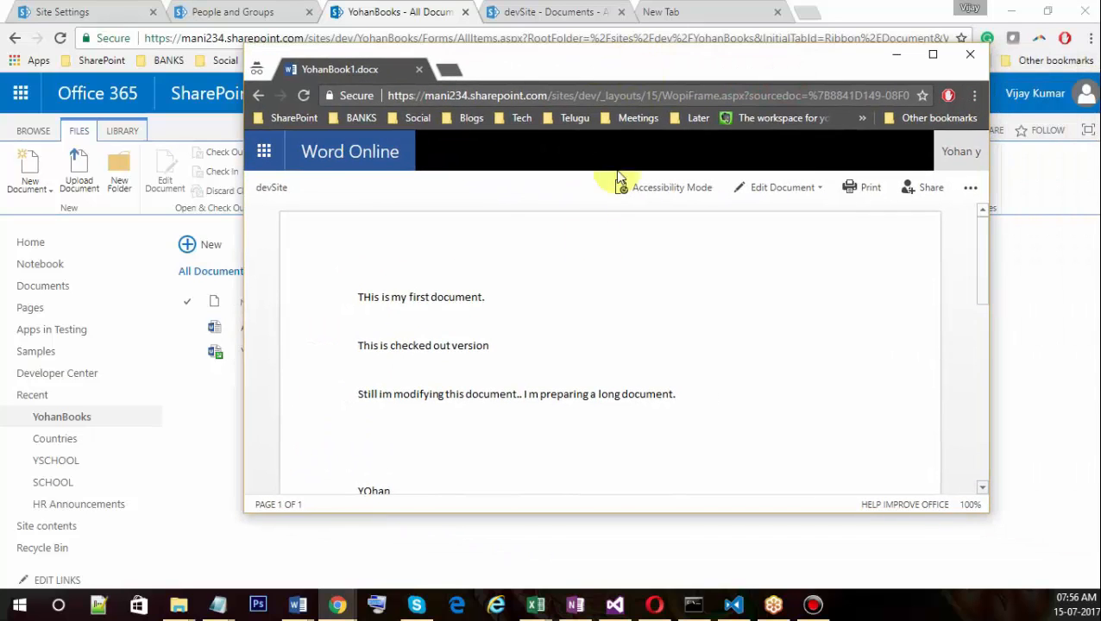
drag(555, 62, 757, 117)
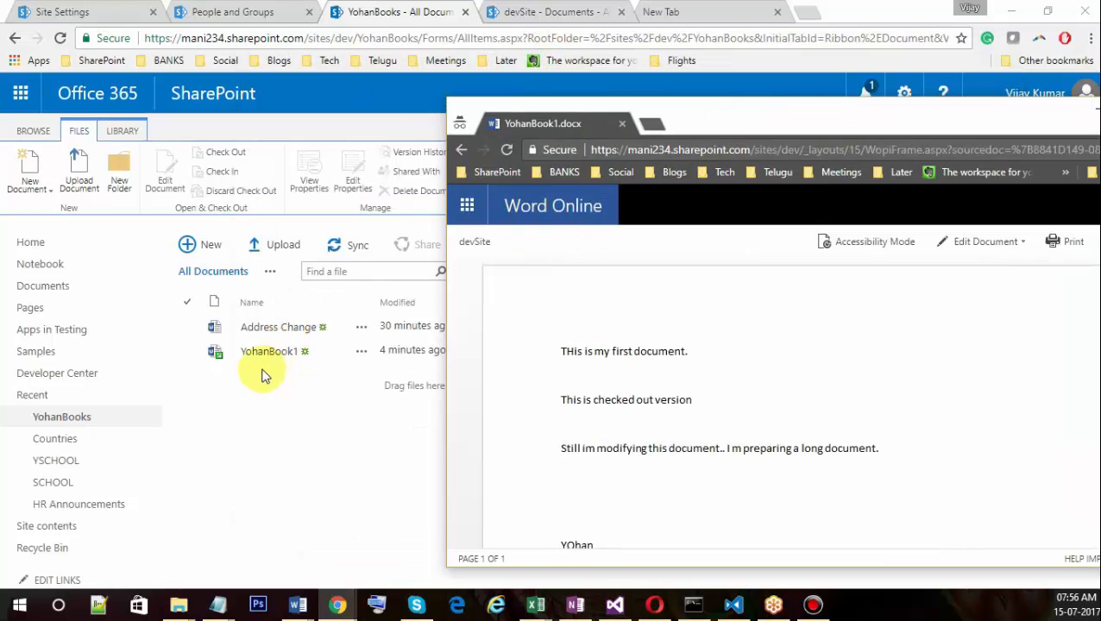
drag(716, 118, 601, 105)
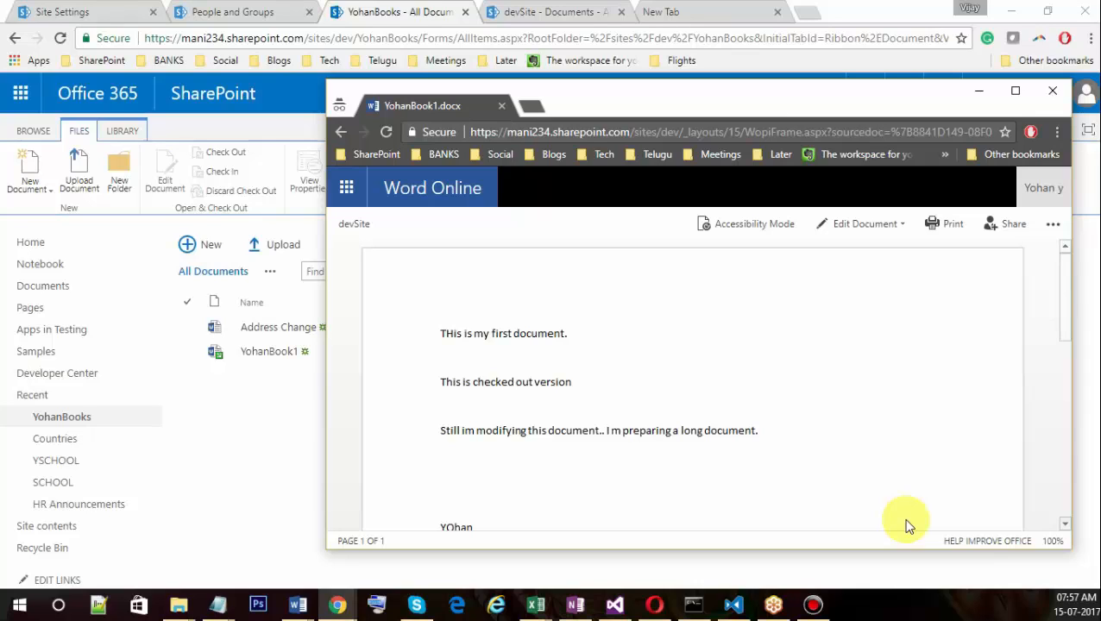
click(341, 131)
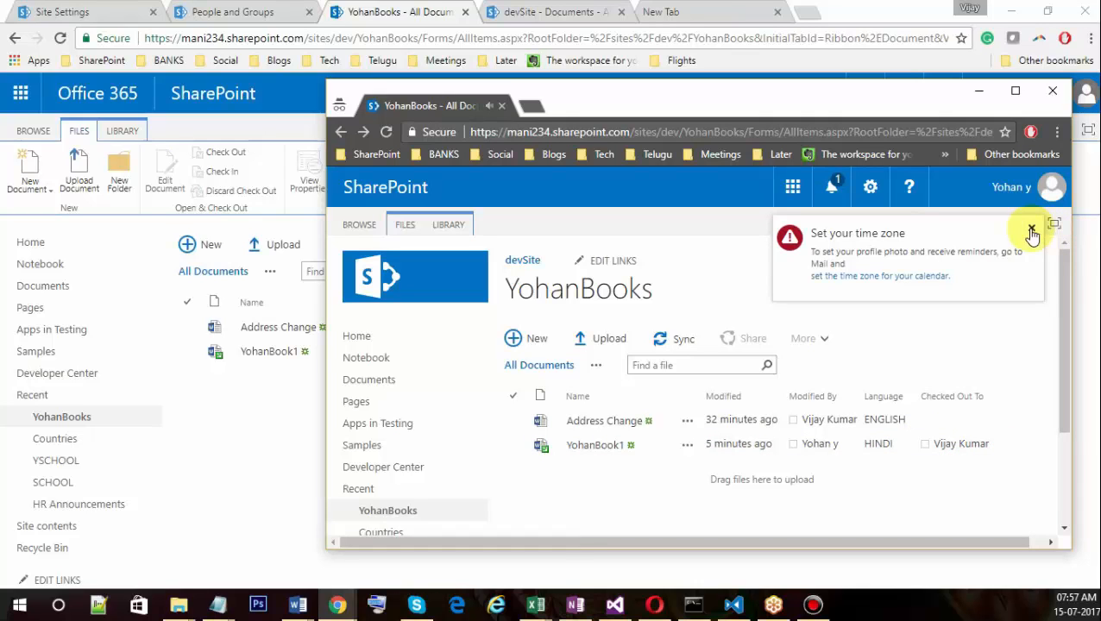
Close the Set your time zone notice, move and widen the second window, then focus the owner's library.
click(1031, 228)
click(812, 97)
drag(697, 100, 555, 93)
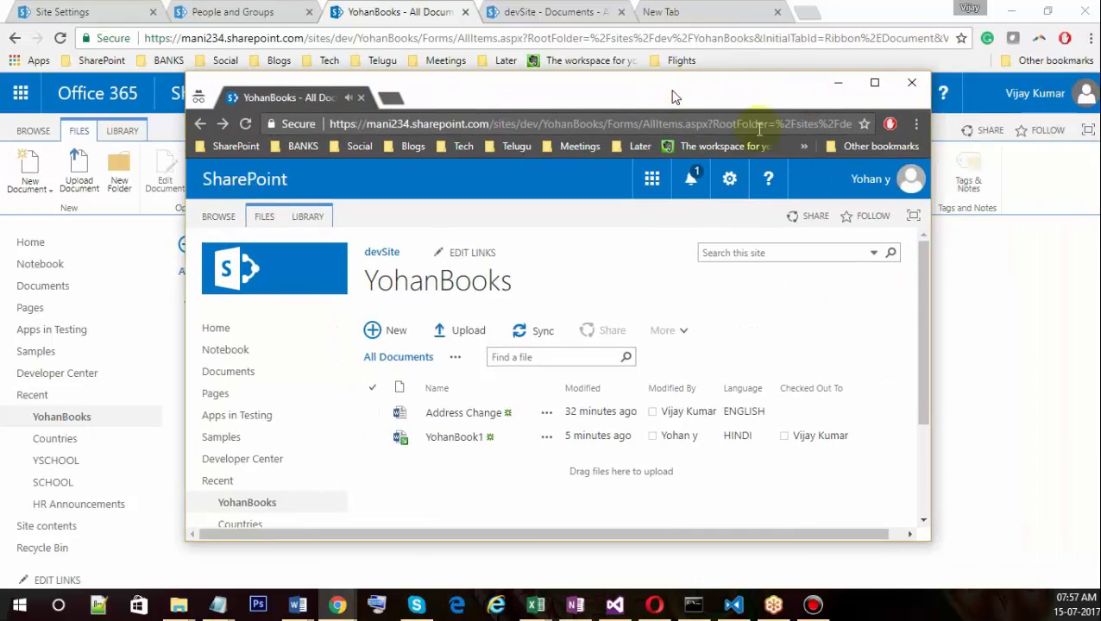
drag(933, 310, 996, 317)
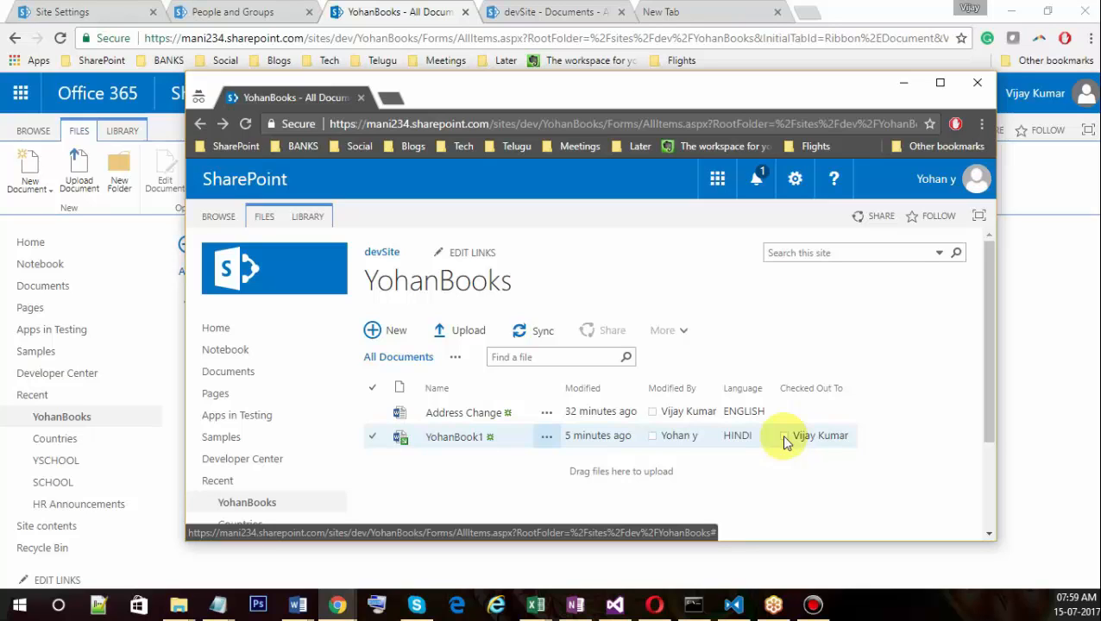
click(1043, 401)
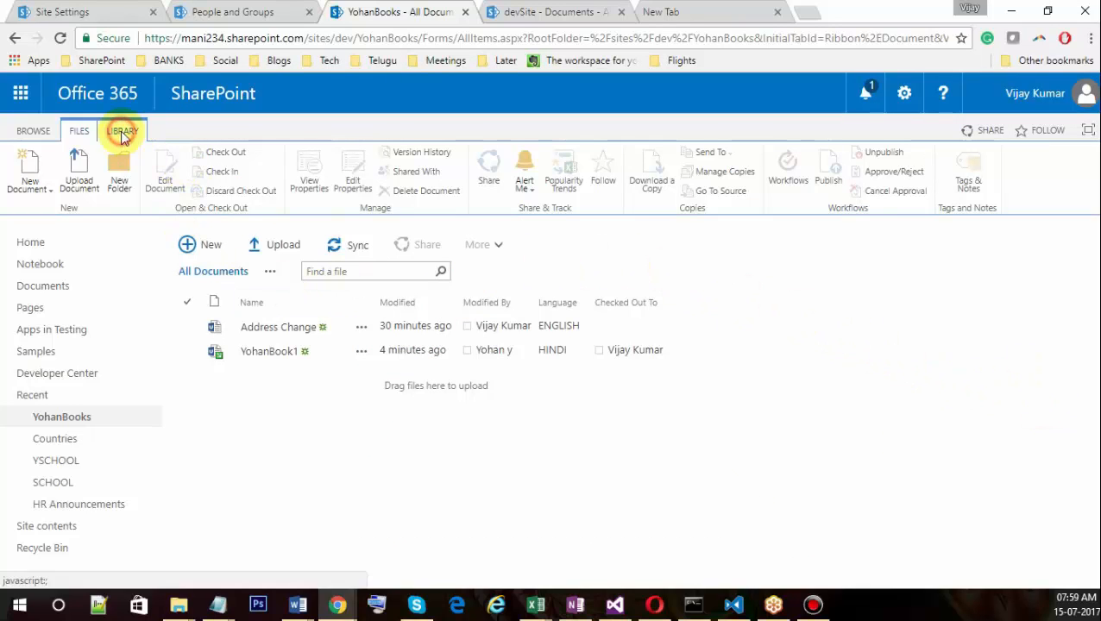
Open YohanBooks Library Settings and choose 'Manage files which have no checked in version'.
click(122, 132)
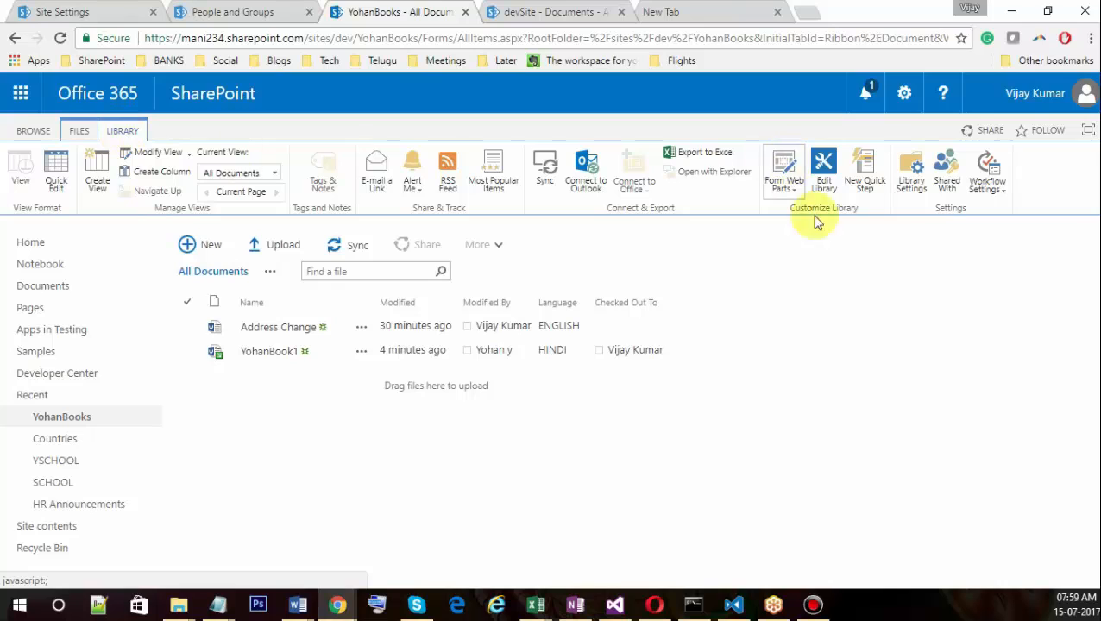
click(910, 188)
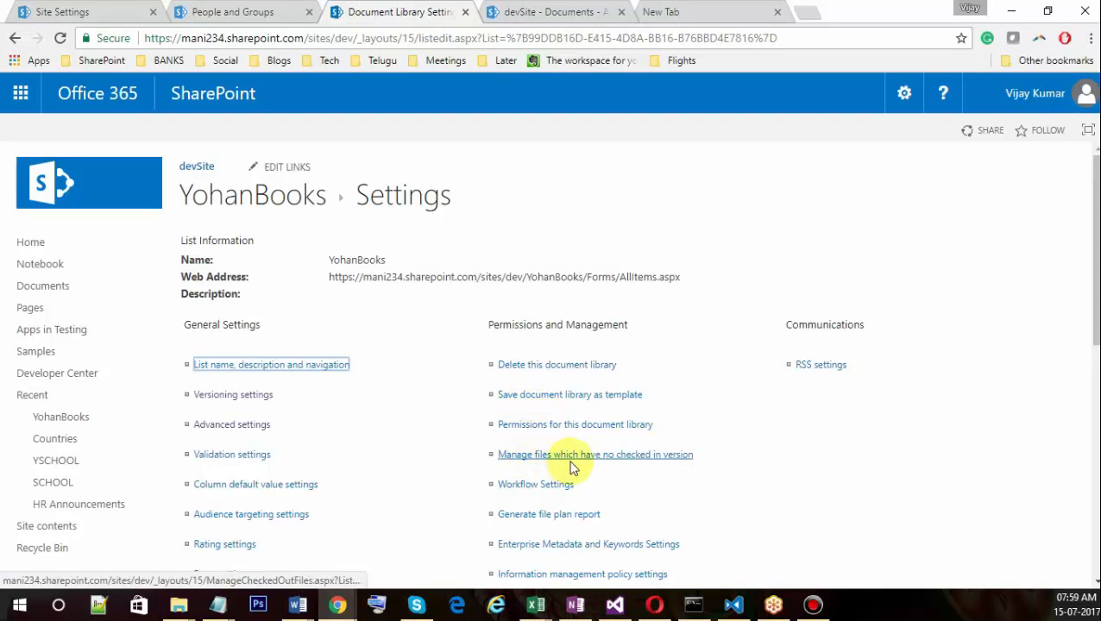
click(604, 457)
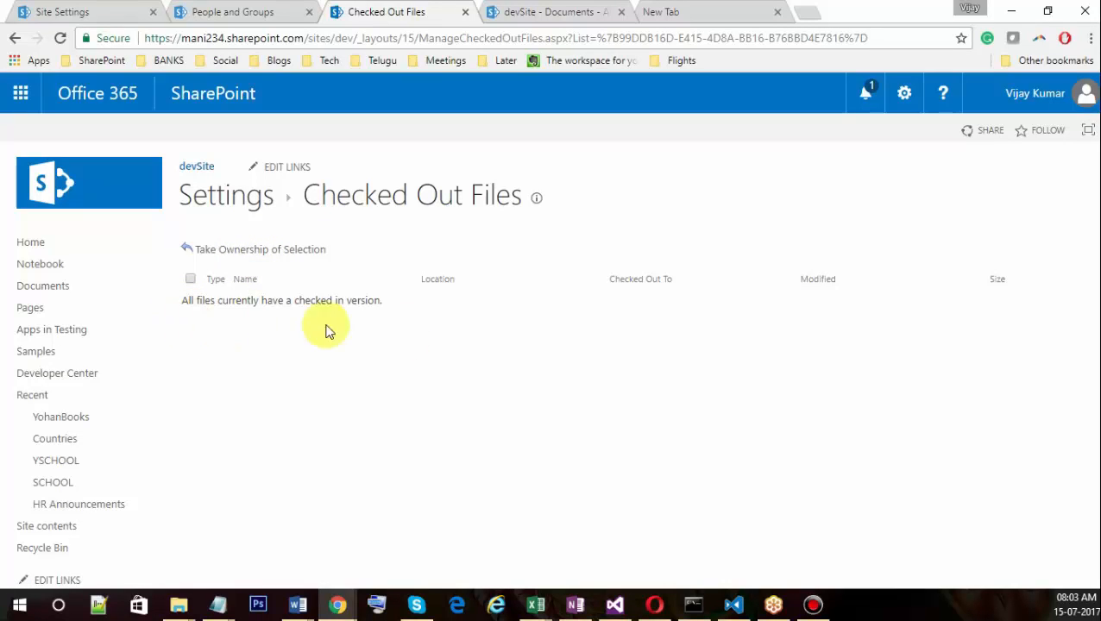
click(419, 340)
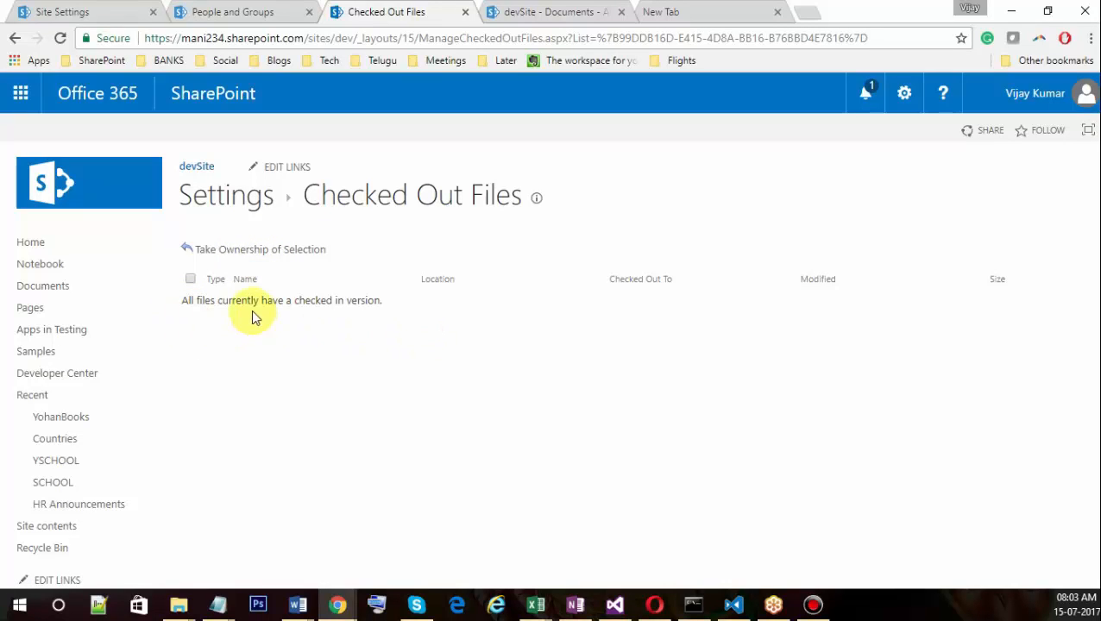